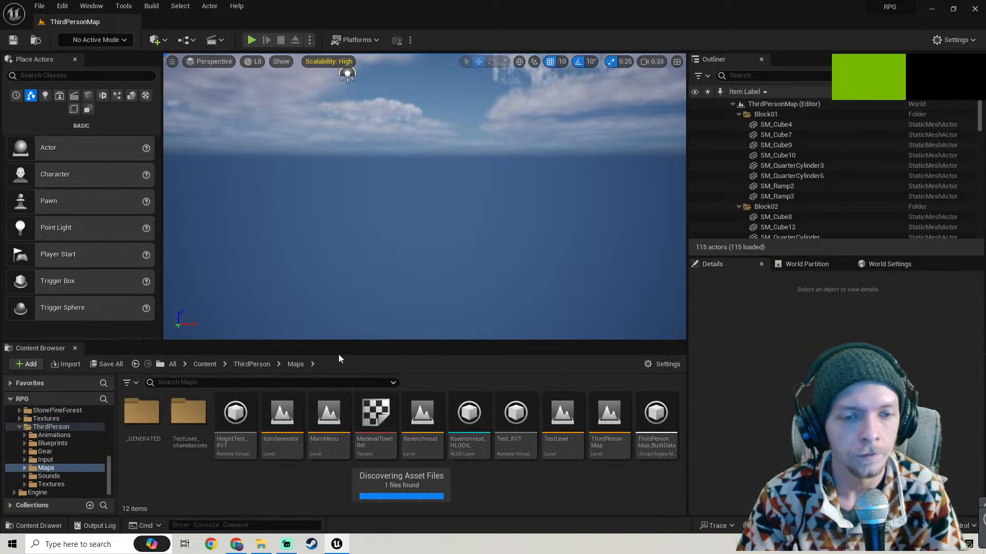
Open the MainMenu level from the ThirdPerson Maps folder
{"action": "right_click_drag", "start_coordinate": [453, 239], "coordinate": [482, 236]}
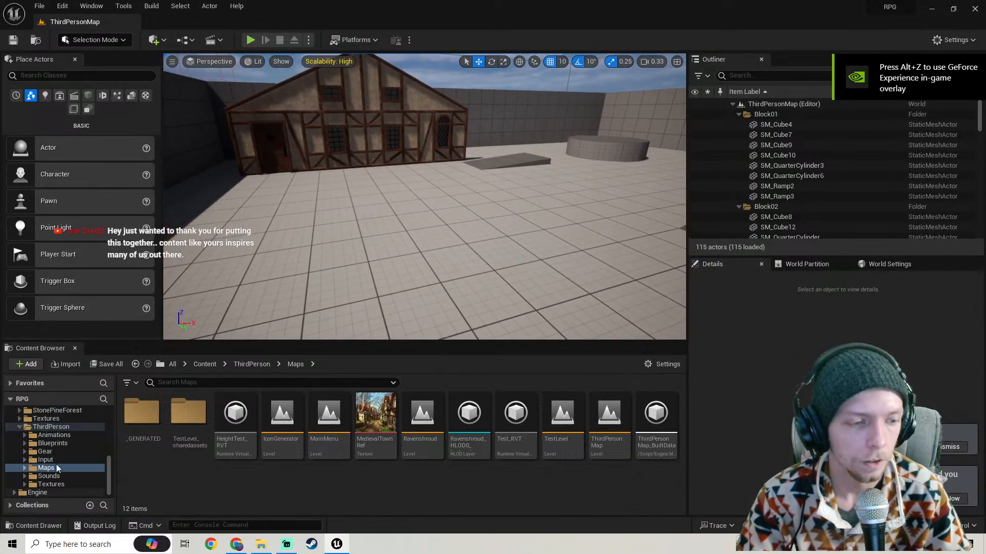
{"action": "left_click", "coordinate": [57, 426]}
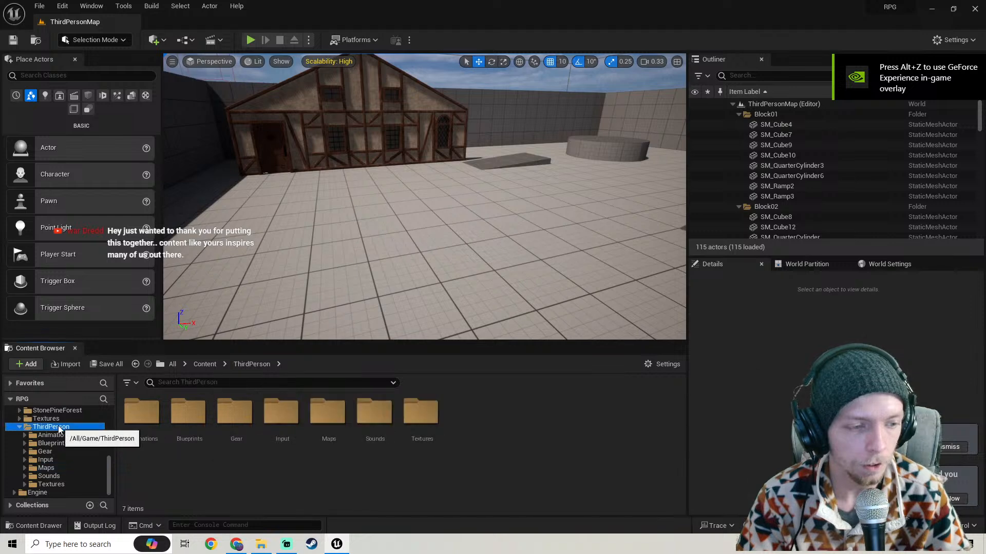
{"action": "double_click", "coordinate": [310, 415]}
{"action": "double_click", "coordinate": [318, 445]}
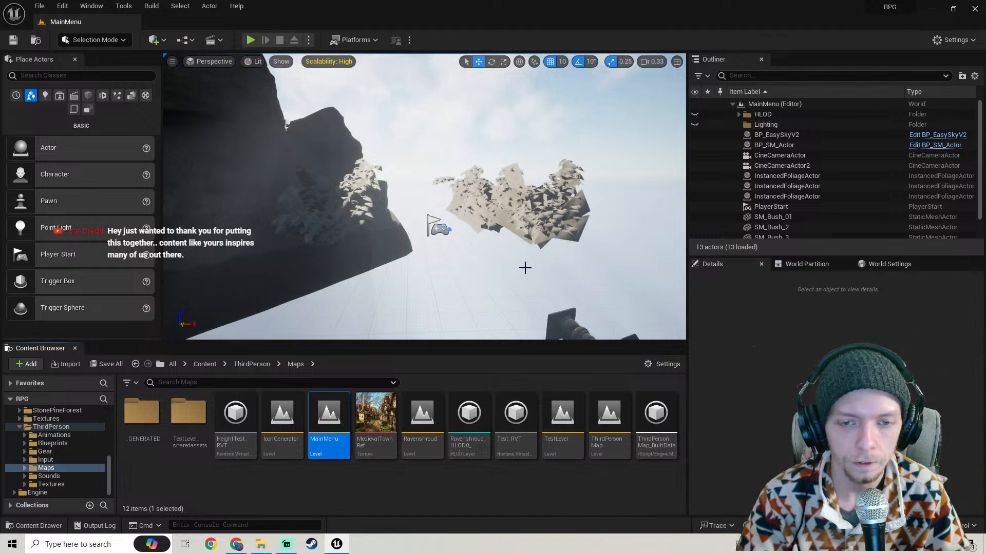
{"action": "right_click_drag", "start_coordinate": [508, 257], "coordinate": [483, 248]}
{"action": "key", "text": "s"}
{"action": "key", "text": "s"}
{"action": "key", "text": "w"}
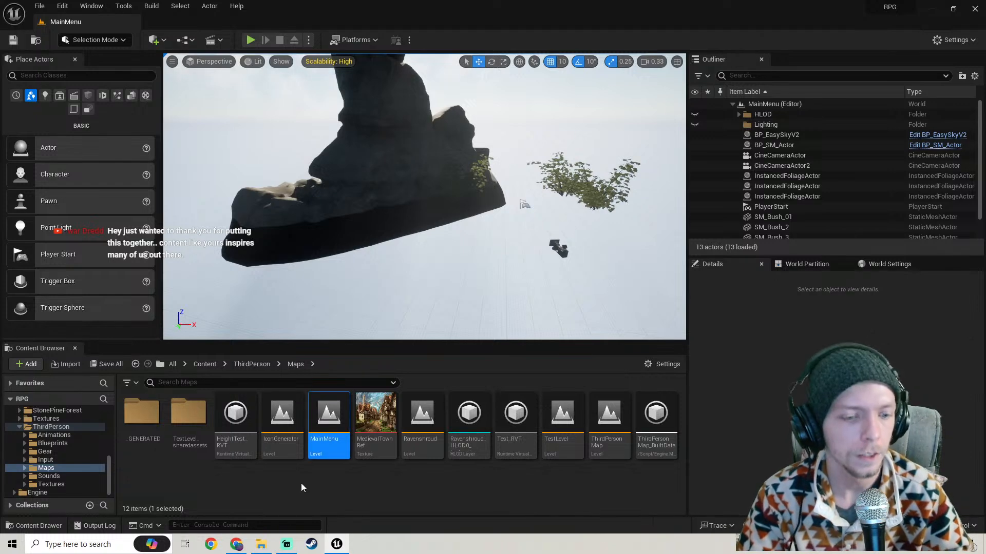
{"action": "left_click", "coordinate": [288, 545]}
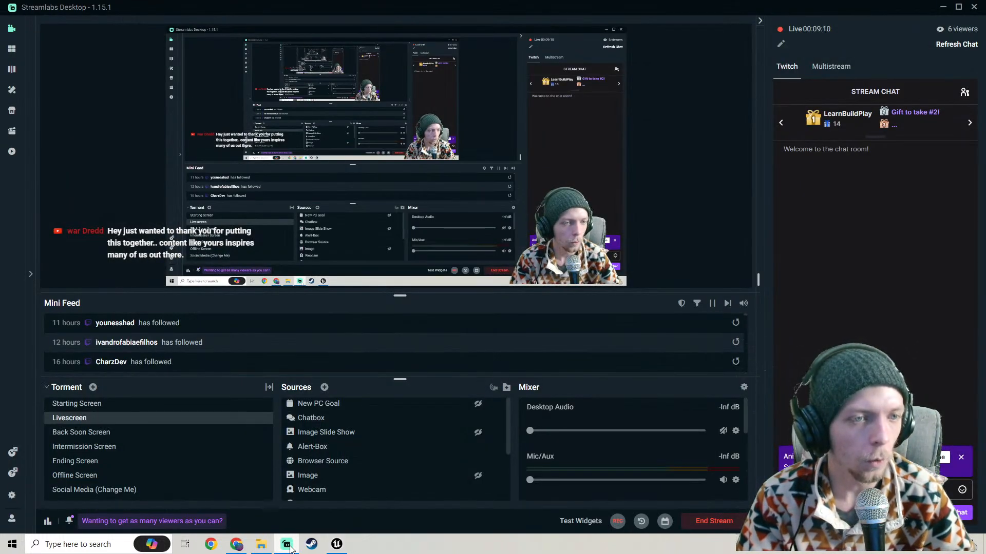
{"action": "left_click", "coordinate": [288, 545]}
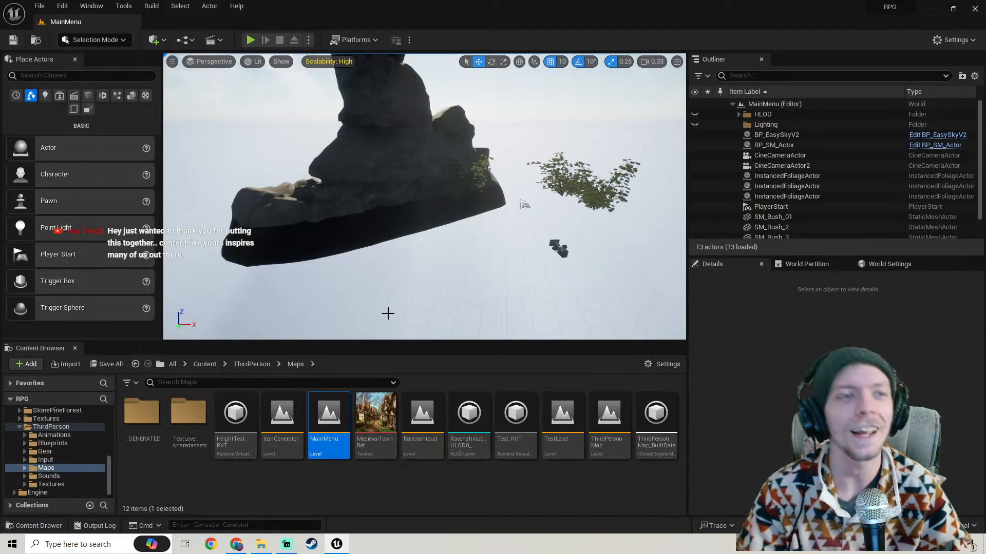
Switch the MainMenu level to Landscape mode, with the whole new-landscape preview in view around the rock
{"action": "key", "text": "s"}
{"action": "right_click_drag", "start_coordinate": [465, 201], "coordinate": [532, 226]}
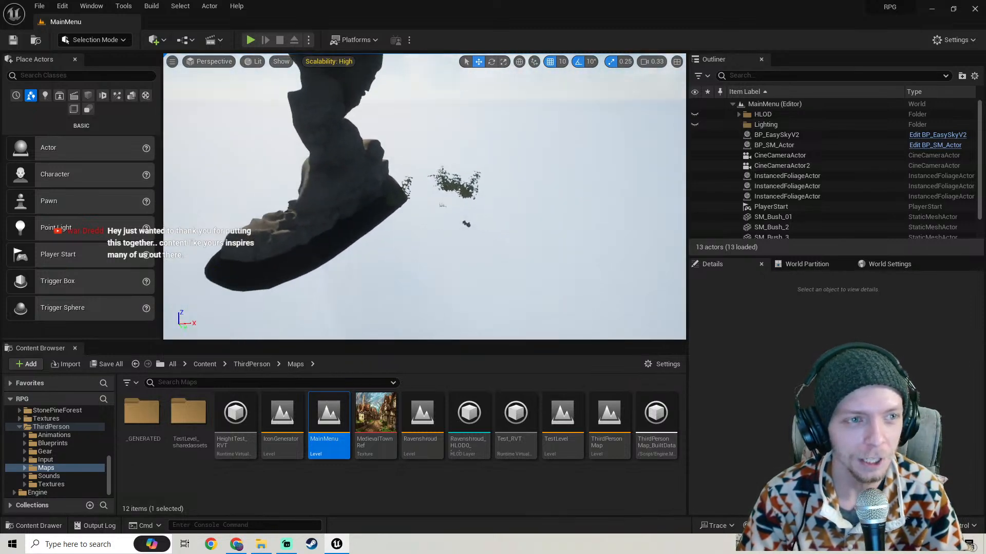
{"action": "right_click_drag", "start_coordinate": [452, 198], "coordinate": [476, 199]}
{"action": "key", "text": "w"}
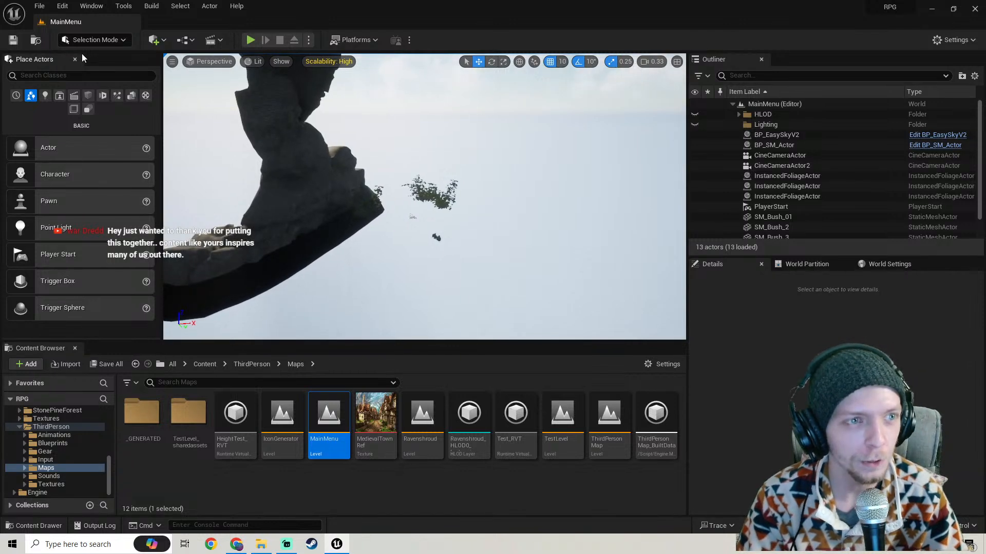
{"action": "left_click", "coordinate": [90, 40]}
{"action": "left_click", "coordinate": [104, 67]}
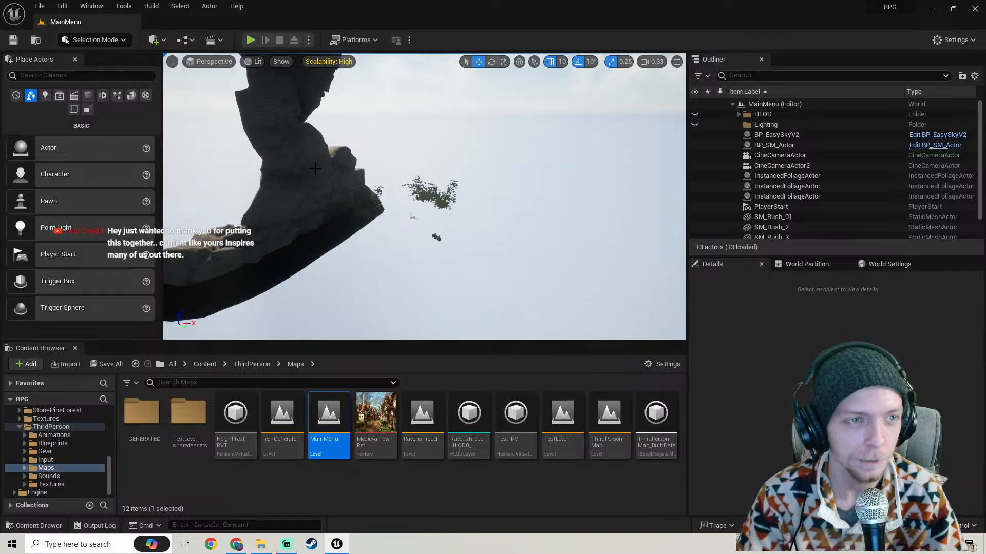
{"action": "right_click_drag", "start_coordinate": [316, 171], "coordinate": [295, 141]}
{"action": "key", "text": "s"}
{"action": "key", "text": "s"}
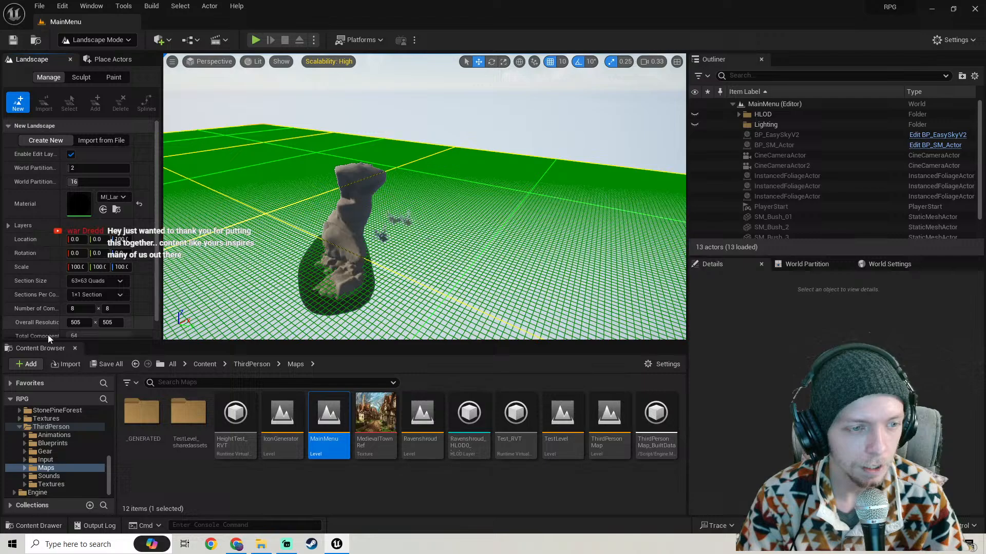
Set the new landscape's section size to 127×127 quads
{"action": "right_click_drag", "start_coordinate": [329, 216], "coordinate": [231, 205]}
{"action": "left_click", "coordinate": [97, 282]}
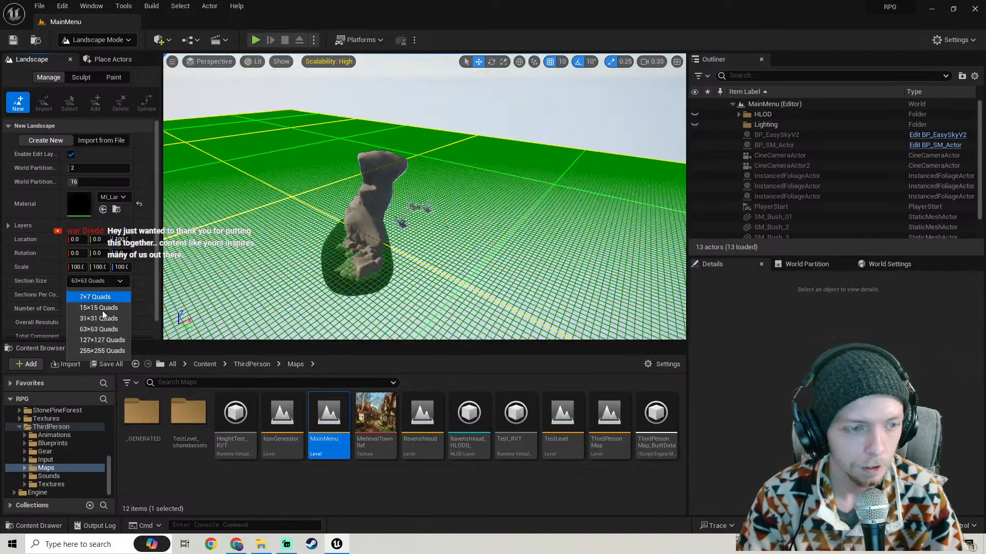
{"action": "left_click", "coordinate": [102, 340]}
{"action": "right_click_drag", "start_coordinate": [328, 215], "coordinate": [267, 216]}
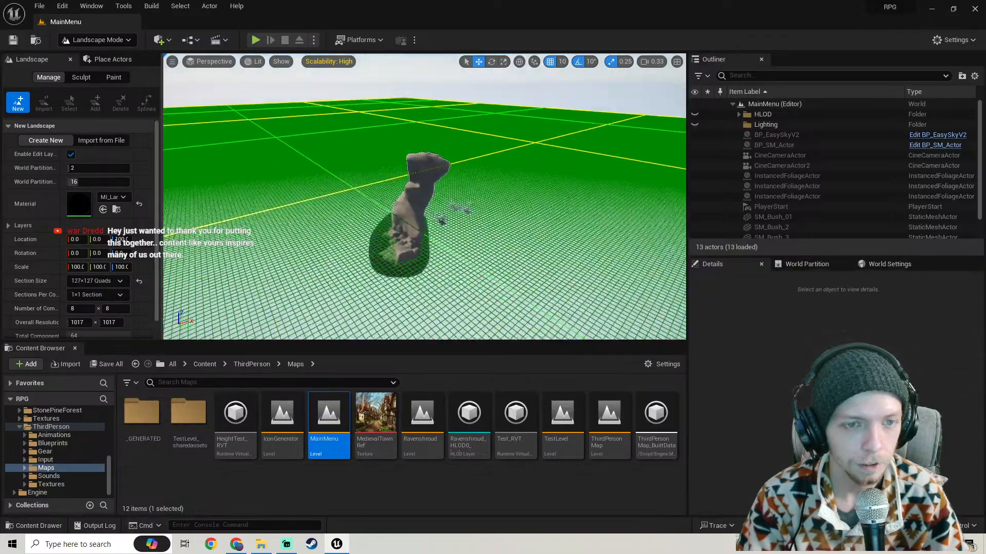
{"action": "mouse_move", "coordinate": [375, 231]}
{"action": "right_mouse_down"}
{"action": "mouse_move", "coordinate": [400, 251]}
{"action": "mouse_move", "coordinate": [374, 231]}
{"action": "right_mouse_up"}
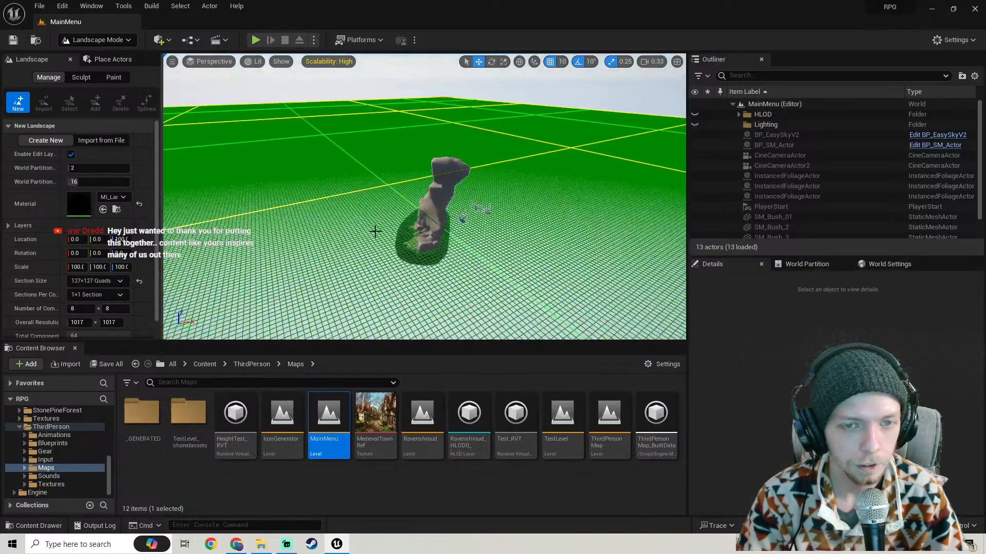
Set the viewport camera speed to 3 and create the new landscape around the rock formation
{"action": "left_click", "coordinate": [656, 64]}
{"action": "left_click", "coordinate": [687, 87]}
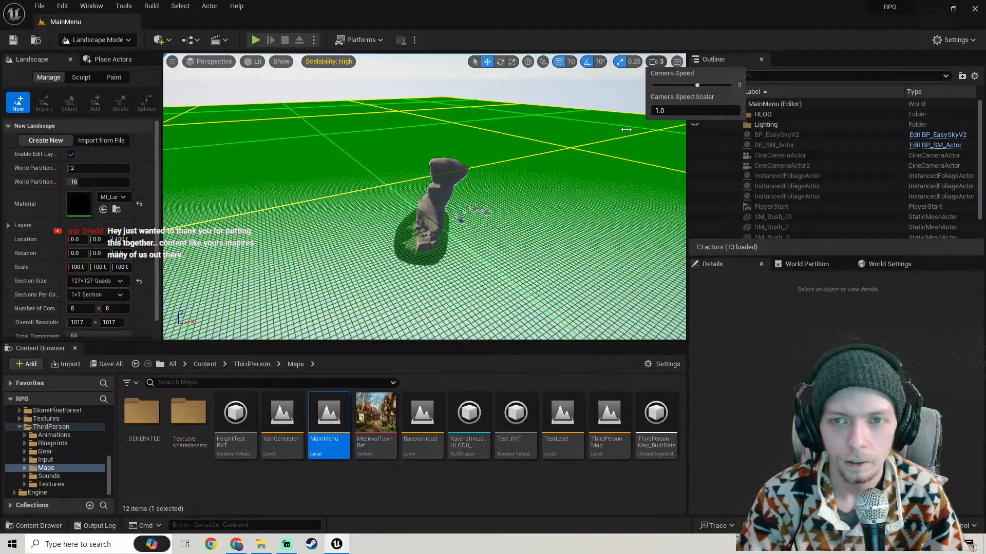
{"action": "right_click_drag", "start_coordinate": [516, 202], "coordinate": [514, 159]}
{"action": "key", "text": "s"}
{"action": "key", "text": "w"}
{"action": "key", "text": "s"}
{"action": "key", "text": "w"}
{"action": "key", "text": "s"}
{"action": "key", "text": "e"}
{"action": "scroll", "coordinate": [31, 267], "scroll_direction": "down", "scroll_amount": 1}
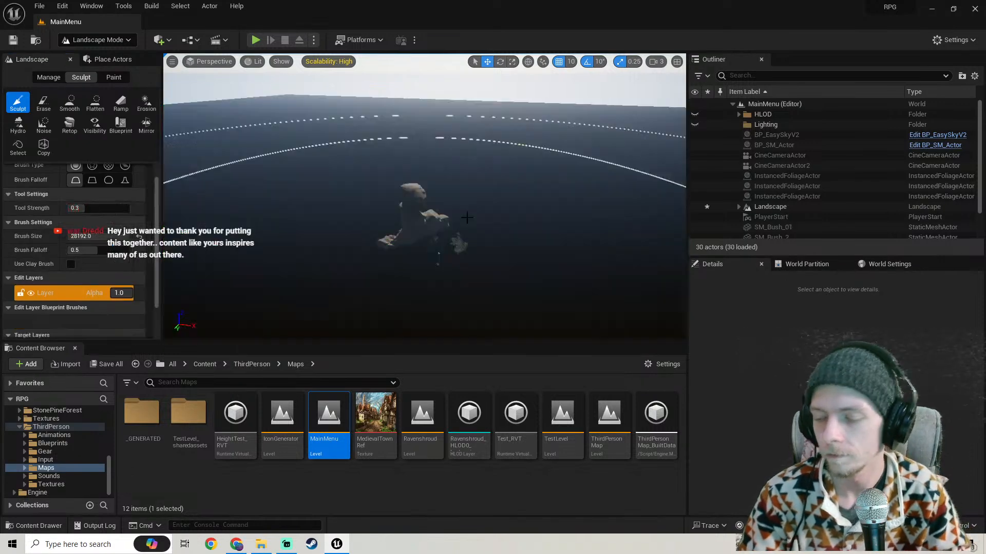
Assign Auto_LayerInfo to the landscape's Auto paint layer
{"action": "left_click", "coordinate": [112, 77]}
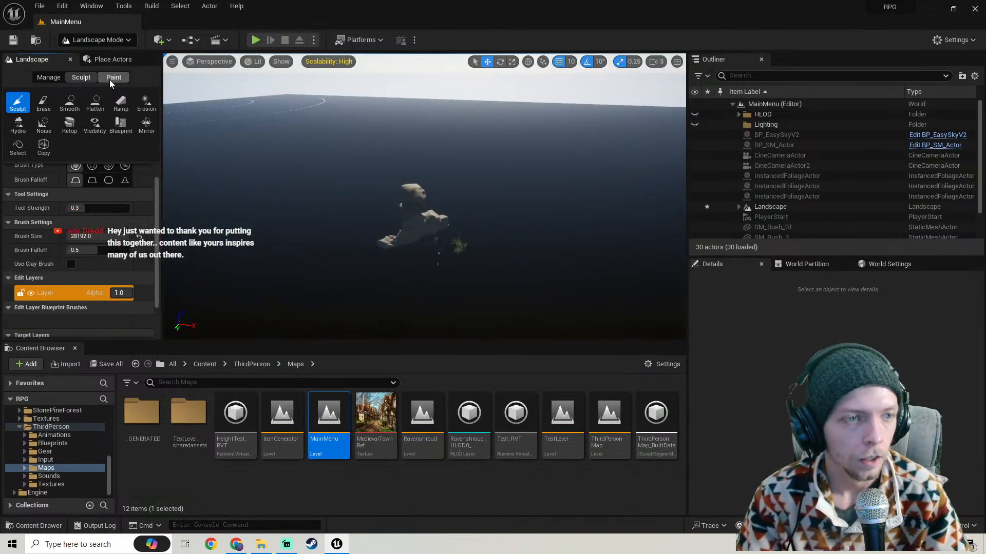
{"action": "scroll", "coordinate": [10, 225], "scroll_direction": "down", "scroll_amount": 5}
{"action": "scroll", "coordinate": [10, 226], "scroll_direction": "down", "scroll_amount": 3}
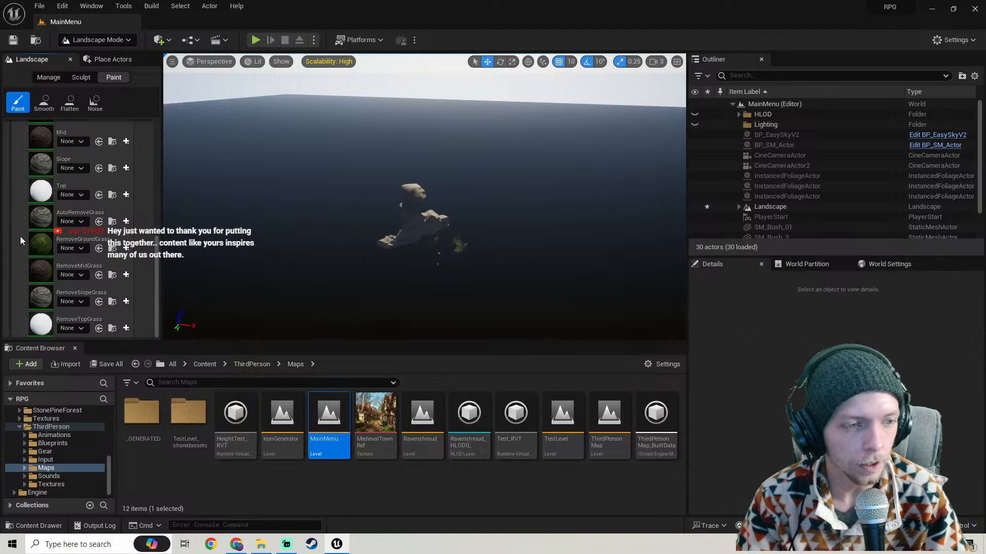
{"action": "scroll", "coordinate": [77, 215], "scroll_direction": "up", "scroll_amount": 8}
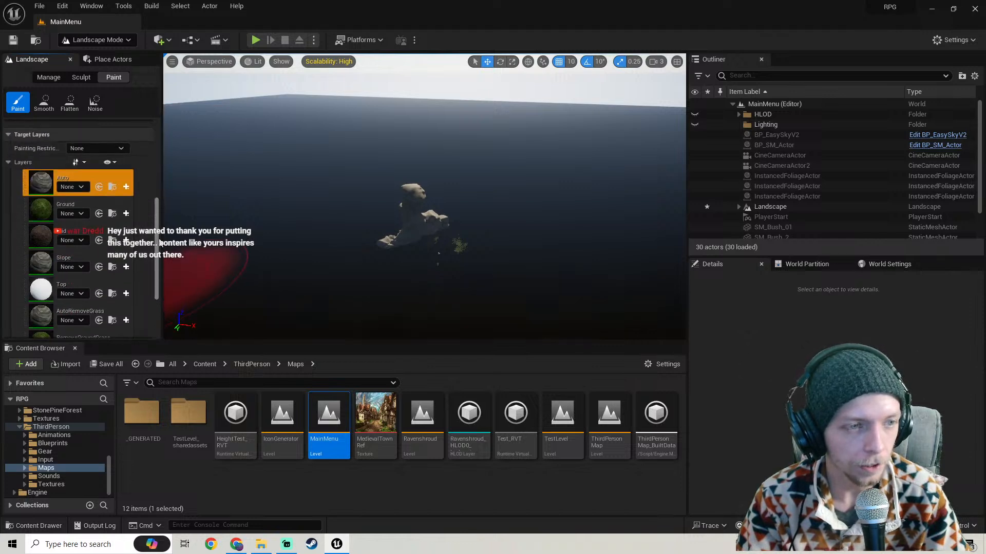
{"action": "left_click", "coordinate": [77, 211]}
{"action": "left_click", "coordinate": [77, 210]}
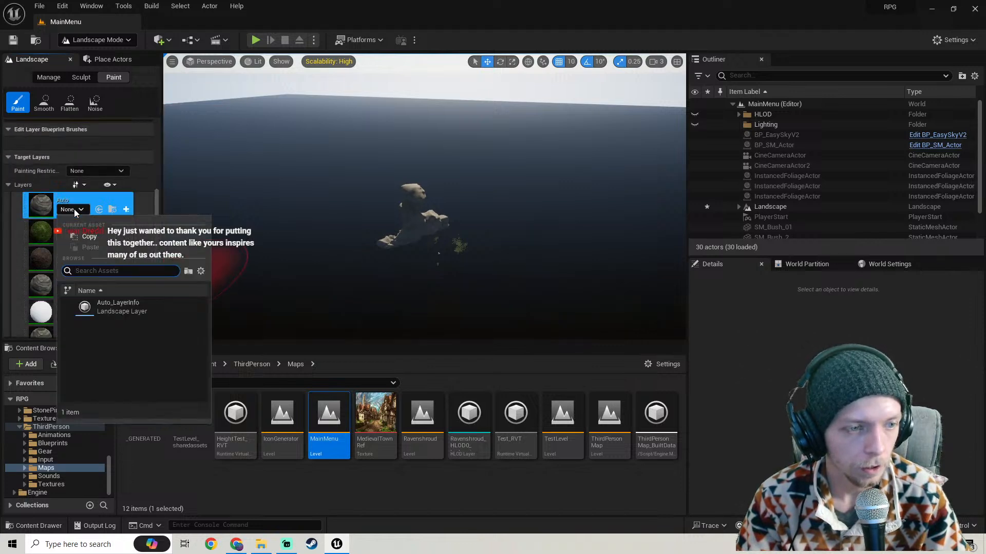
{"action": "left_click", "coordinate": [130, 306]}
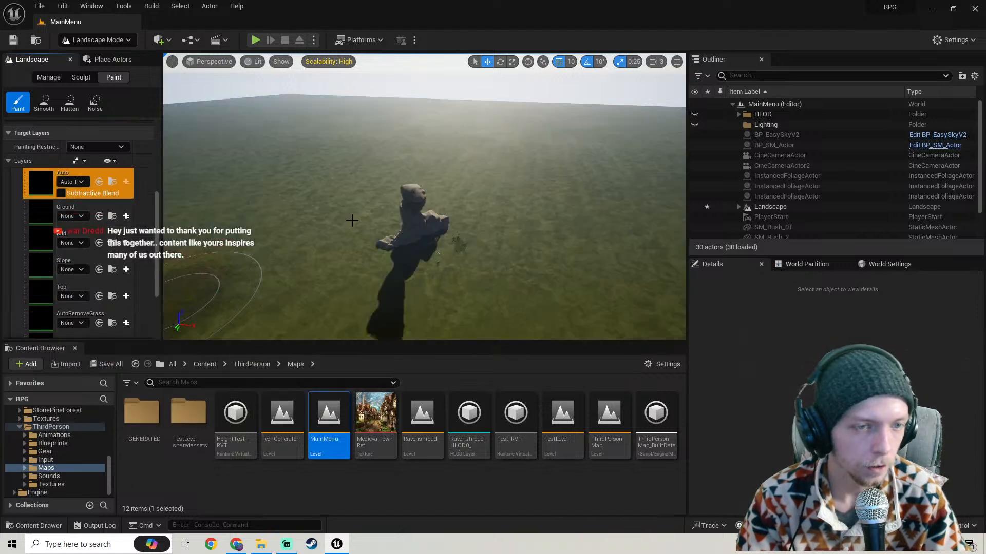
Return to landscape sculpting with the alpha brush type and locate its current texture among the project's assets
{"action": "key", "text": "w"}
{"action": "mouse_move", "coordinate": [424, 197]}
{"action": "right_mouse_down"}
{"action": "mouse_move", "coordinate": [439, 198]}
{"action": "mouse_move", "coordinate": [288, 241]}
{"action": "mouse_move", "coordinate": [246, 205]}
{"action": "mouse_move", "coordinate": [390, 179]}
{"action": "mouse_move", "coordinate": [354, 203]}
{"action": "mouse_move", "coordinate": [549, 175]}
{"action": "right_mouse_up"}
{"action": "left_click", "coordinate": [84, 75]}
{"action": "mouse_move", "coordinate": [452, 190]}
{"action": "right_mouse_down"}
{"action": "mouse_move", "coordinate": [462, 241]}
{"action": "mouse_move", "coordinate": [421, 267]}
{"action": "mouse_move", "coordinate": [452, 191]}
{"action": "right_mouse_up"}
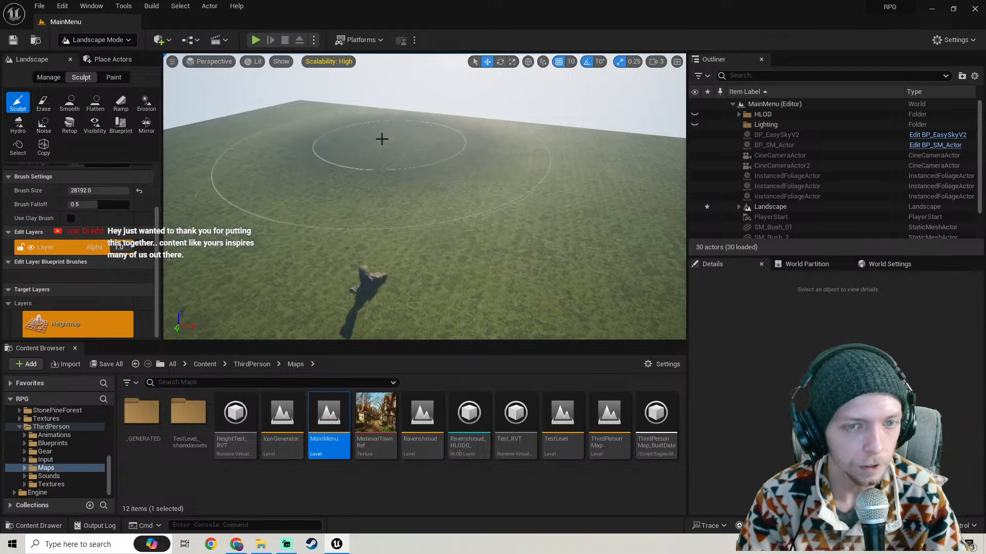
{"action": "scroll", "coordinate": [53, 201], "scroll_direction": "up", "scroll_amount": 3}
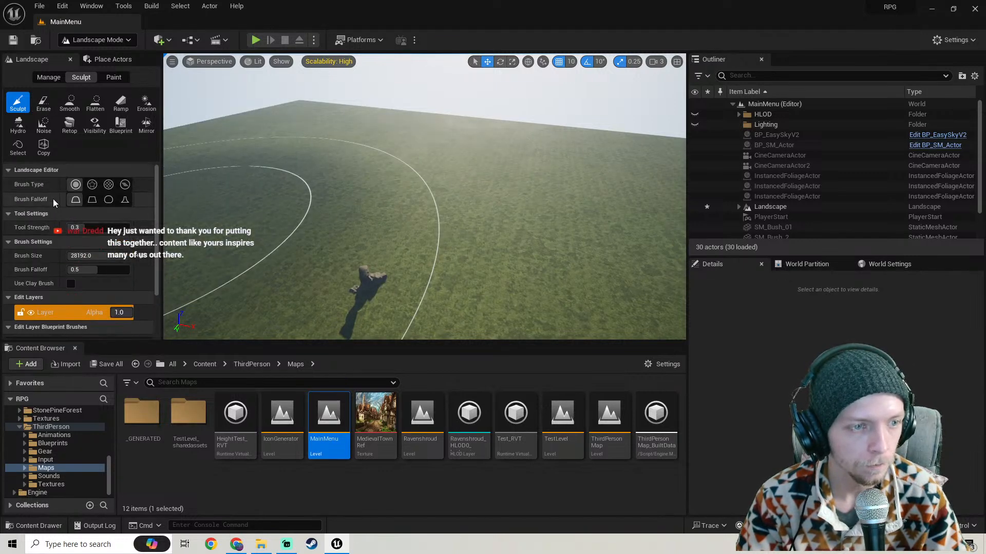
{"action": "left_click", "coordinate": [92, 185]}
{"action": "left_click", "coordinate": [127, 254]}
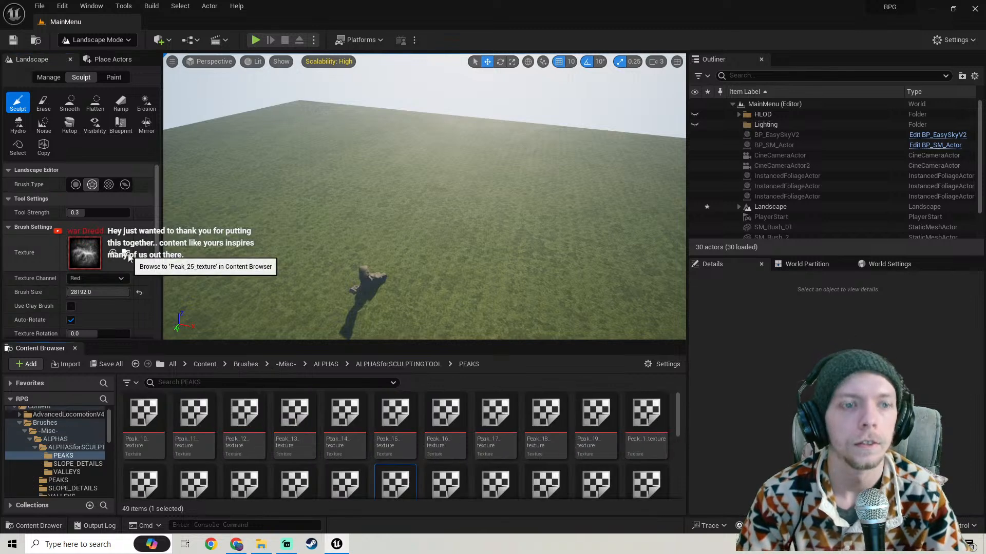
Set the brush's alpha to Slope_Details_1_texture from the SLOPE_DETAILS folder
{"action": "left_click", "coordinate": [78, 464]}
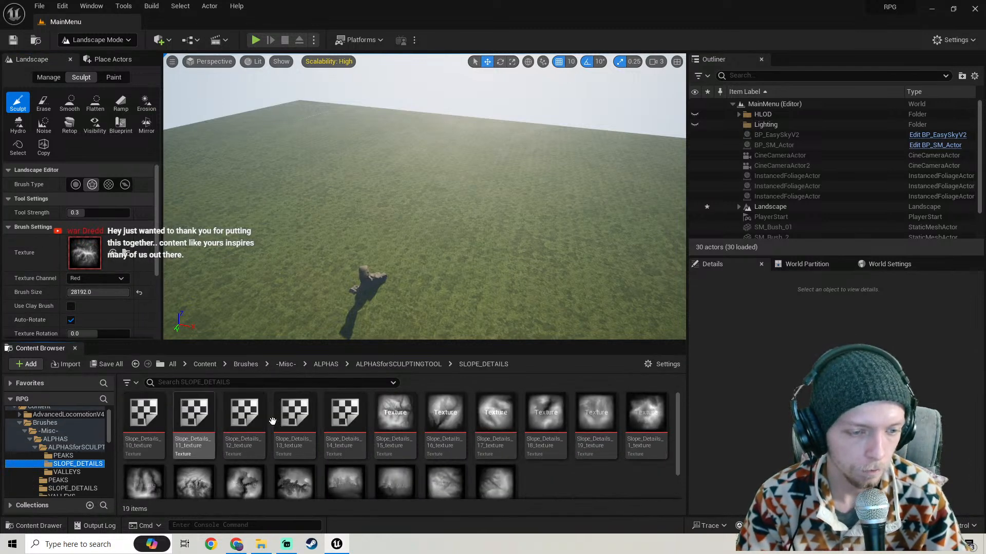
{"action": "scroll", "coordinate": [370, 426], "scroll_direction": "down", "scroll_amount": 1}
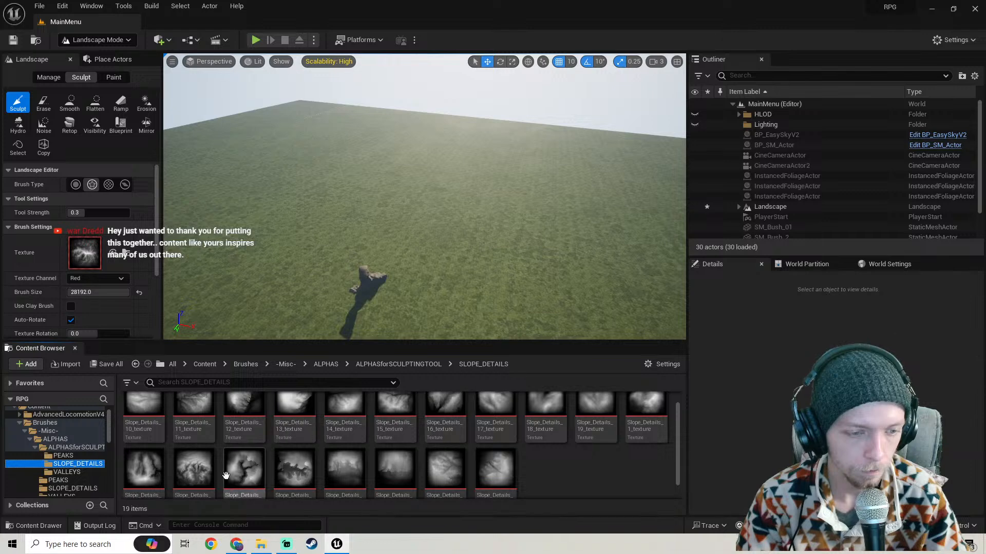
{"action": "scroll", "coordinate": [604, 470], "scroll_direction": "up", "scroll_amount": 1}
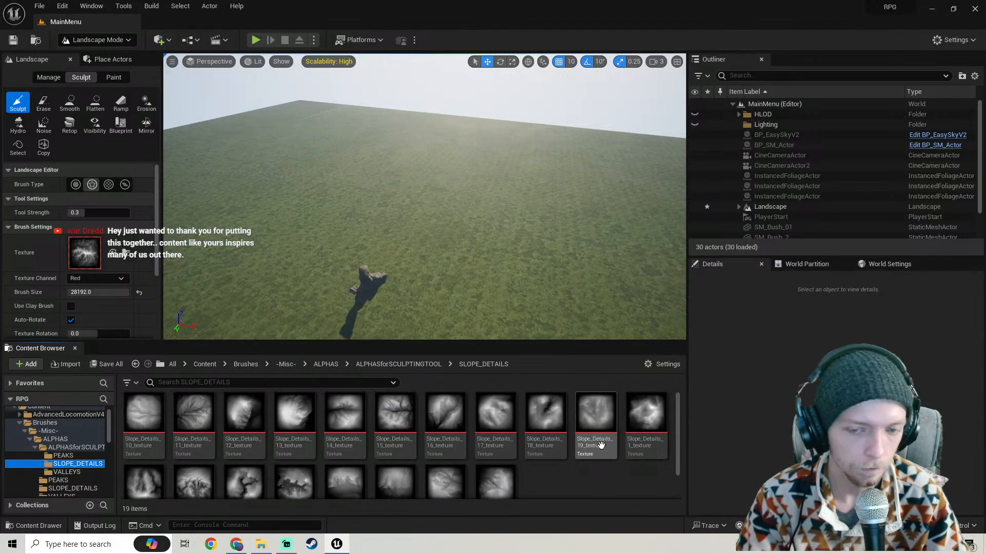
{"action": "mouse_move", "coordinate": [646, 421]}
{"action": "left_mouse_down"}
{"action": "mouse_move", "coordinate": [103, 324]}
{"action": "mouse_move", "coordinate": [85, 252]}
{"action": "left_mouse_up"}
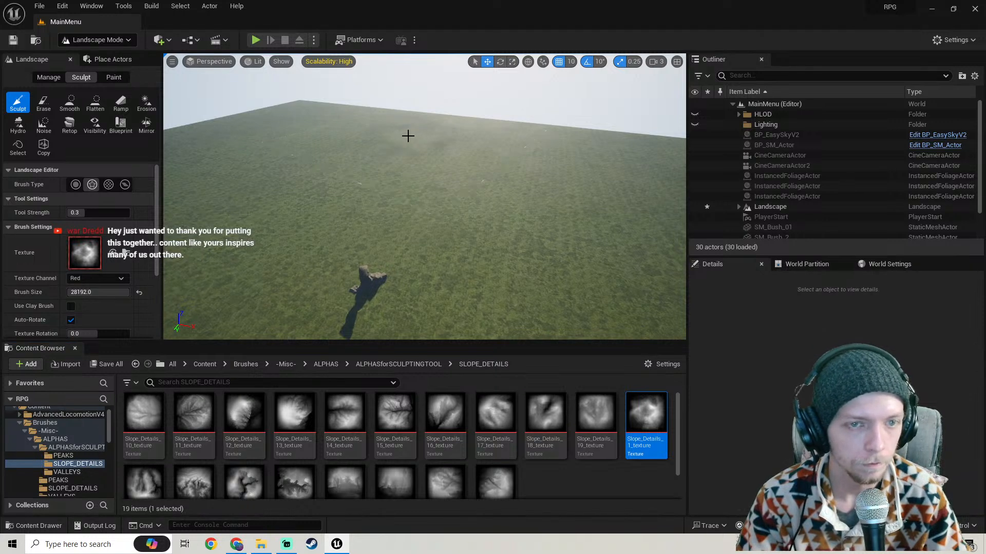
Sculpt a rocky mountain range along the far edge of the landscape with the 28192 brush at 0.3 strength
{"action": "mouse_move", "coordinate": [353, 126]}
{"action": "left_mouse_down"}
{"action": "mouse_move", "coordinate": [638, 149]}
{"action": "mouse_move", "coordinate": [279, 122]}
{"action": "mouse_move", "coordinate": [202, 135]}
{"action": "left_mouse_up"}
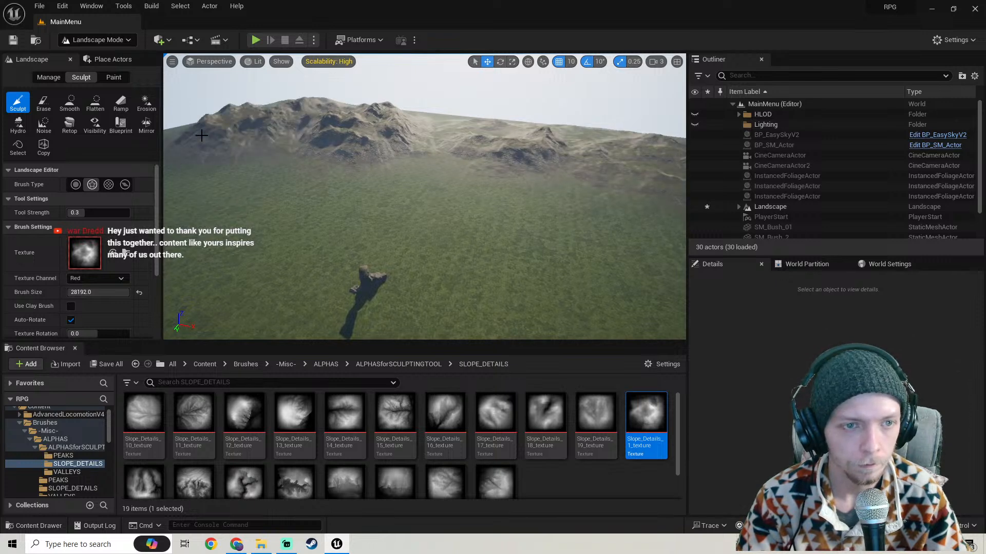
{"action": "right_click_drag", "start_coordinate": [256, 128], "coordinate": [390, 123]}
{"action": "mouse_move", "coordinate": [512, 121]}
{"action": "left_mouse_down"}
{"action": "mouse_move", "coordinate": [515, 150]}
{"action": "mouse_move", "coordinate": [334, 121]}
{"action": "mouse_move", "coordinate": [292, 137]}
{"action": "mouse_move", "coordinate": [334, 133]}
{"action": "left_mouse_up"}
{"action": "right_click_drag", "start_coordinate": [417, 157], "coordinate": [444, 195]}
{"action": "right_click_drag", "start_coordinate": [397, 127], "coordinate": [365, 113]}
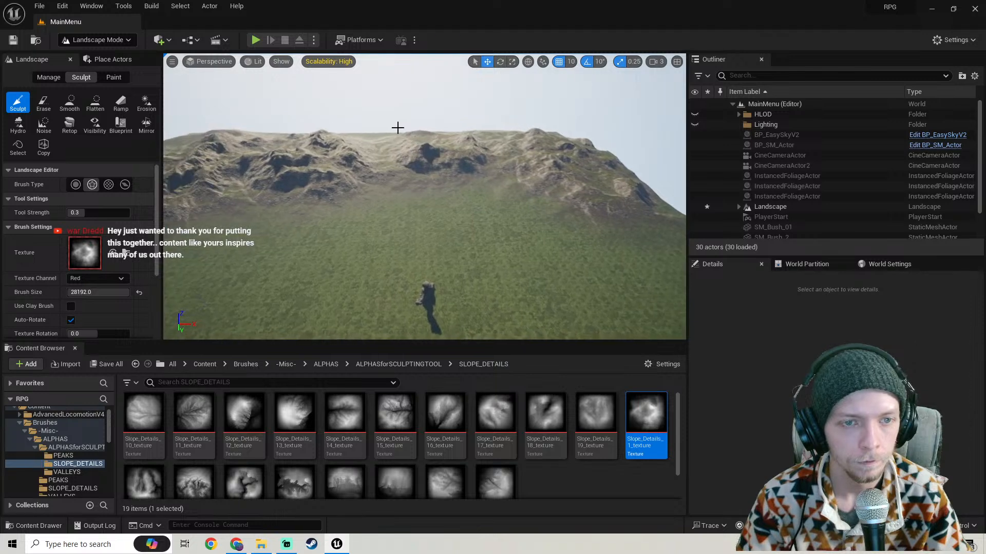
{"action": "left_click", "coordinate": [464, 152]}
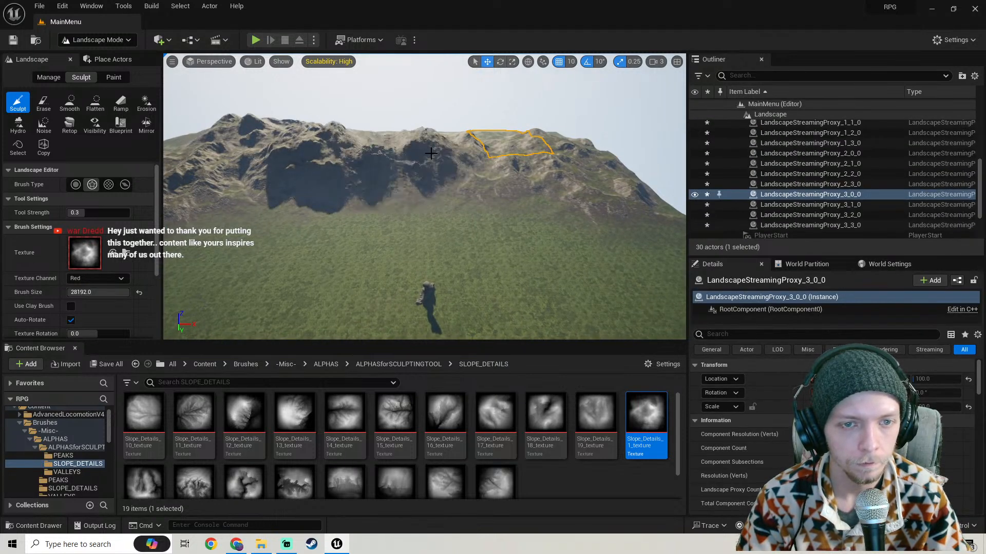
Extend the rocky mountain range around the remaining sides of the grassy plain with the Slope_Details_1 alpha at 0.3 strength
{"action": "right_click_drag", "start_coordinate": [558, 152], "coordinate": [425, 160]}
{"action": "left_click_drag", "start_coordinate": [316, 183], "coordinate": [277, 171]}
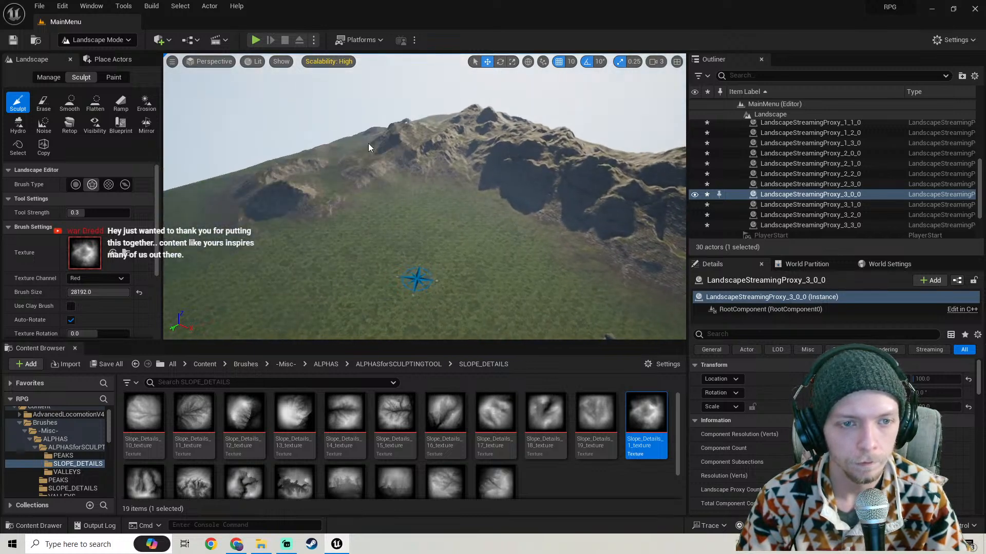
{"action": "right_click_drag", "start_coordinate": [226, 201], "coordinate": [321, 144]}
{"action": "left_click_drag", "start_coordinate": [312, 178], "coordinate": [246, 264]}
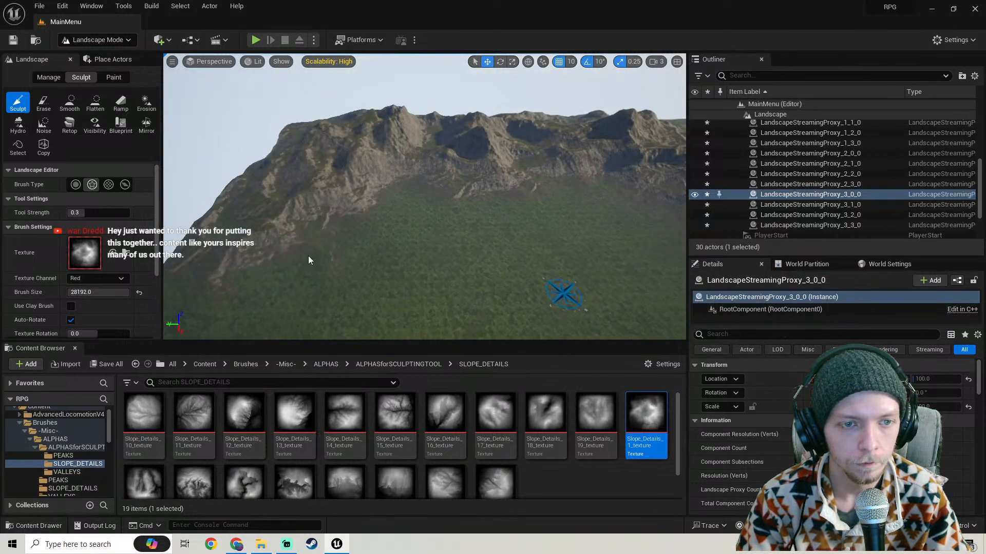
{"action": "mouse_move", "coordinate": [308, 260]}
{"action": "right_mouse_down"}
{"action": "mouse_move", "coordinate": [272, 264]}
{"action": "mouse_move", "coordinate": [329, 272]}
{"action": "mouse_move", "coordinate": [292, 246]}
{"action": "mouse_move", "coordinate": [490, 150]}
{"action": "right_mouse_up"}
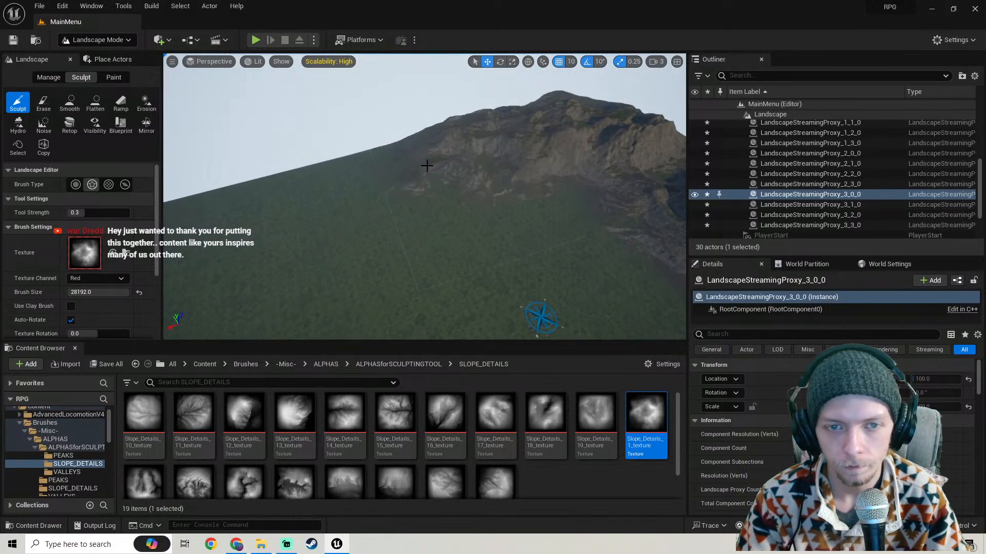
{"action": "right_click_drag", "start_coordinate": [315, 216], "coordinate": [401, 194]}
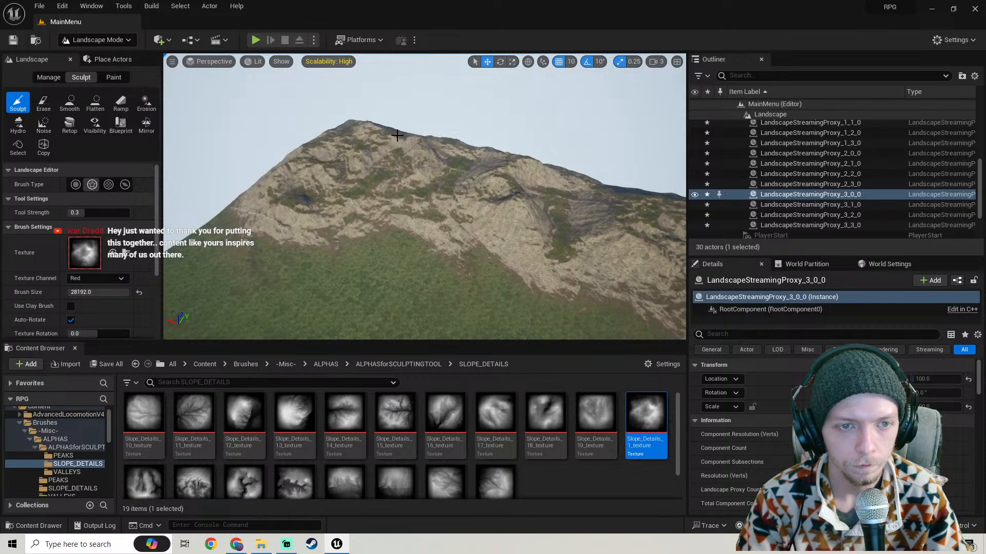
{"action": "right_click_drag", "start_coordinate": [397, 135], "coordinate": [427, 134]}
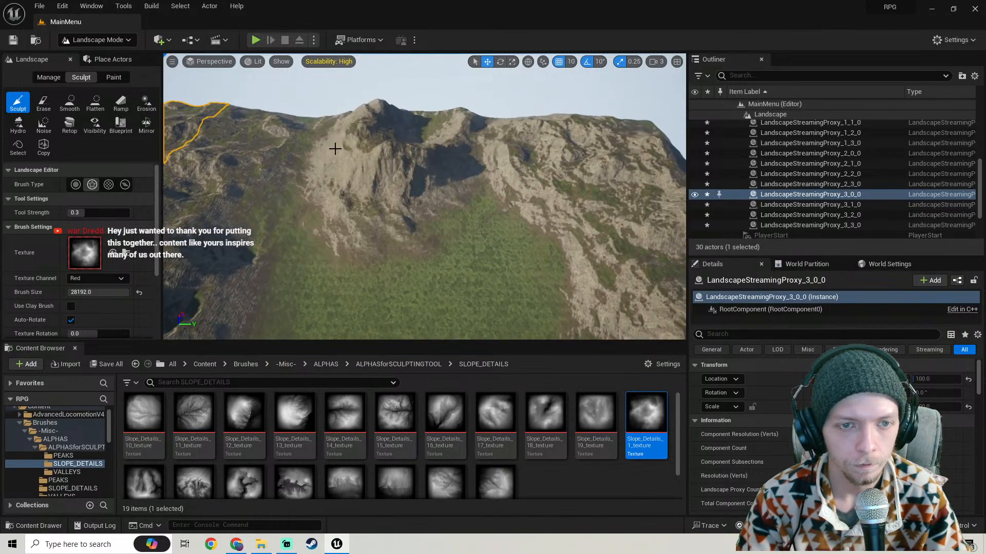
{"action": "right_click_drag", "start_coordinate": [321, 150], "coordinate": [475, 151]}
{"action": "mouse_move", "coordinate": [554, 112]}
{"action": "right_mouse_down"}
{"action": "mouse_move", "coordinate": [513, 231]}
{"action": "mouse_move", "coordinate": [479, 136]}
{"action": "mouse_move", "coordinate": [367, 118]}
{"action": "right_mouse_up"}
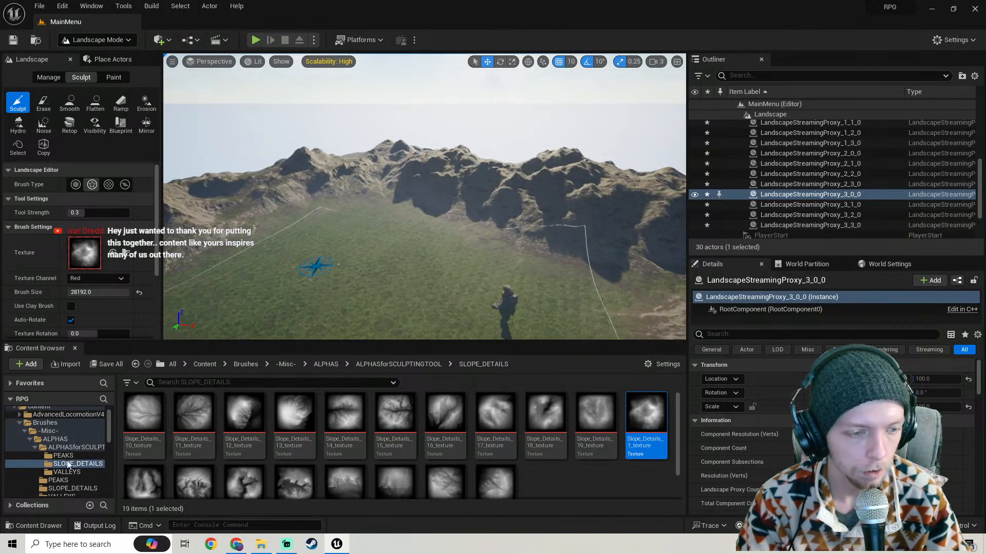
Set the sculpt brush's alpha to Valley_22_texture from the VALLEYS folder of ALPHASforSCULPTINGTOOL
{"action": "left_click", "coordinate": [67, 472]}
{"action": "scroll", "coordinate": [425, 413], "scroll_direction": "down", "scroll_amount": 1}
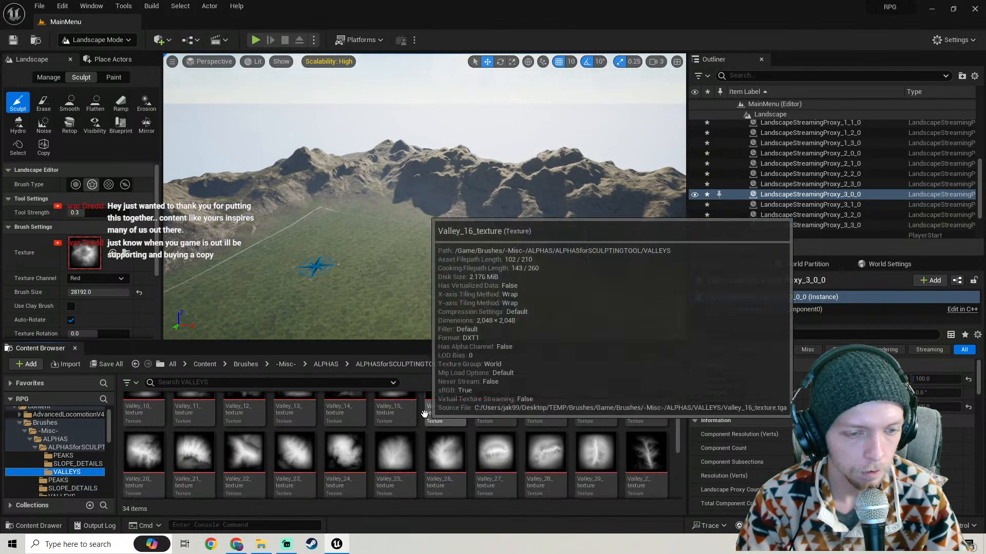
{"action": "scroll", "coordinate": [425, 414], "scroll_direction": "up", "scroll_amount": 1}
{"action": "mouse_move", "coordinate": [244, 466]}
{"action": "left_mouse_down"}
{"action": "mouse_move", "coordinate": [160, 382]}
{"action": "mouse_move", "coordinate": [82, 255]}
{"action": "left_mouse_up"}
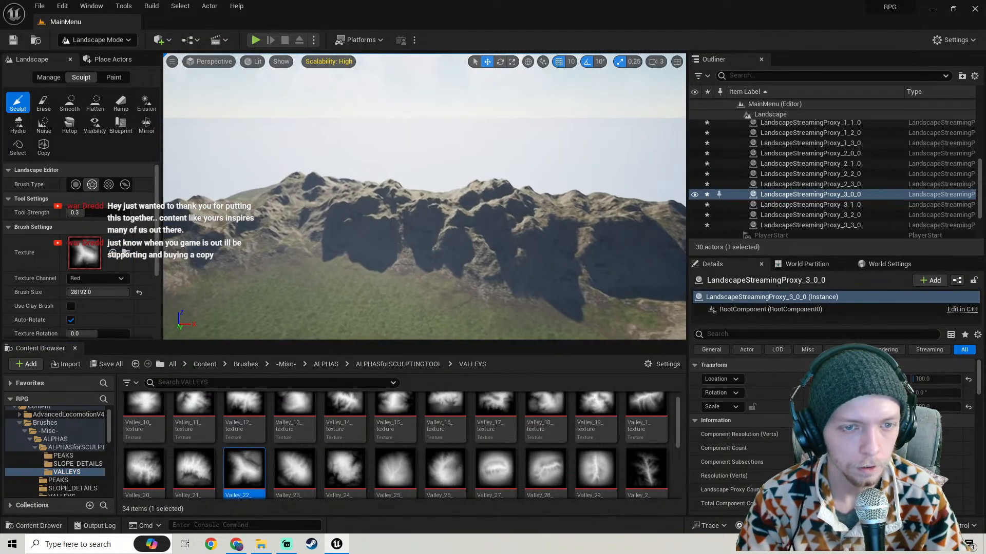
Raise the camera speed and sculpt taller, more rugged ridges along the mountain range with the Valley_22 alpha at 0.3 strength
{"action": "key", "text": "e"}
{"action": "right_click_drag", "start_coordinate": [658, 83], "coordinate": [636, 103]}
{"action": "left_click", "coordinate": [659, 64]}
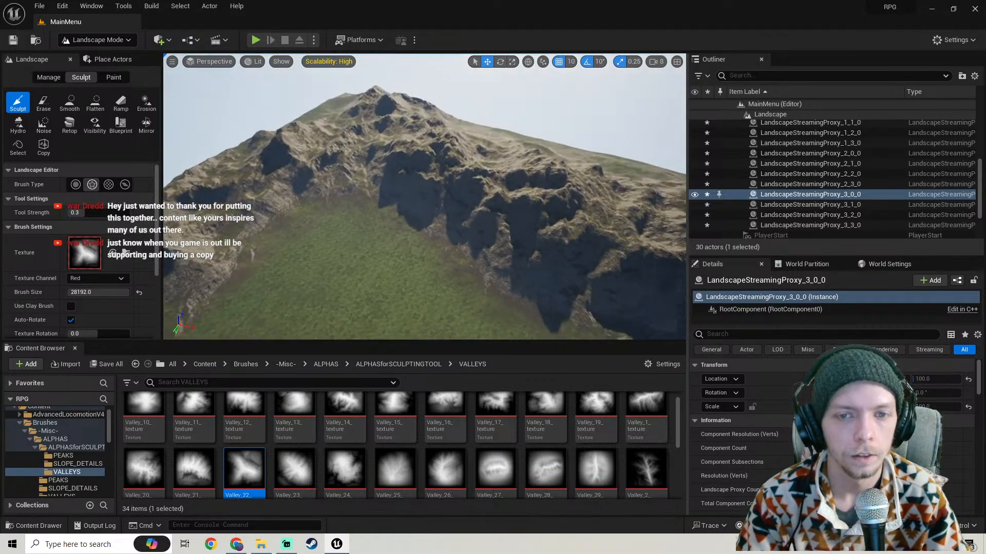
{"action": "right_click_drag", "start_coordinate": [495, 156], "coordinate": [494, 156]}
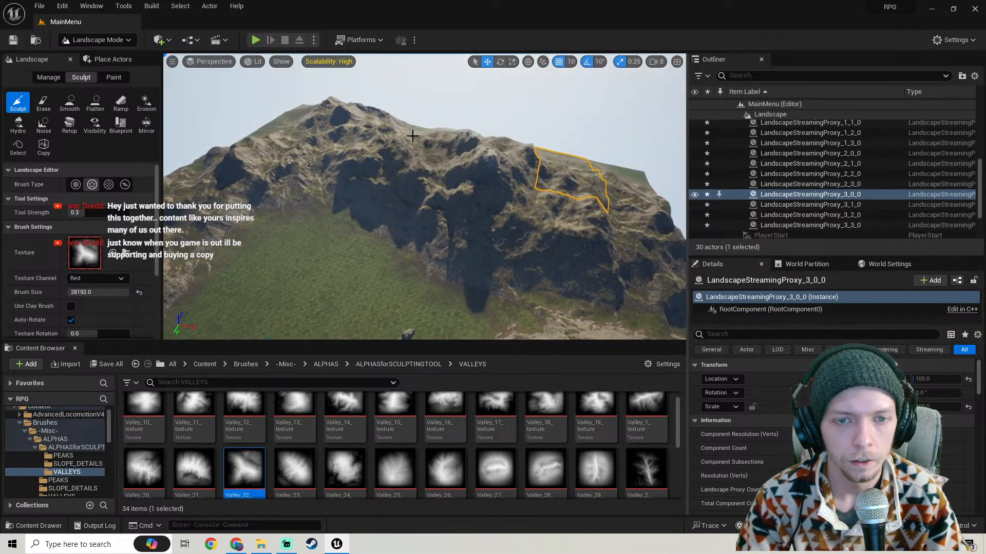
{"action": "mouse_move", "coordinate": [412, 136]}
{"action": "left_mouse_down"}
{"action": "mouse_move", "coordinate": [275, 114]}
{"action": "mouse_move", "coordinate": [323, 127]}
{"action": "left_mouse_up"}
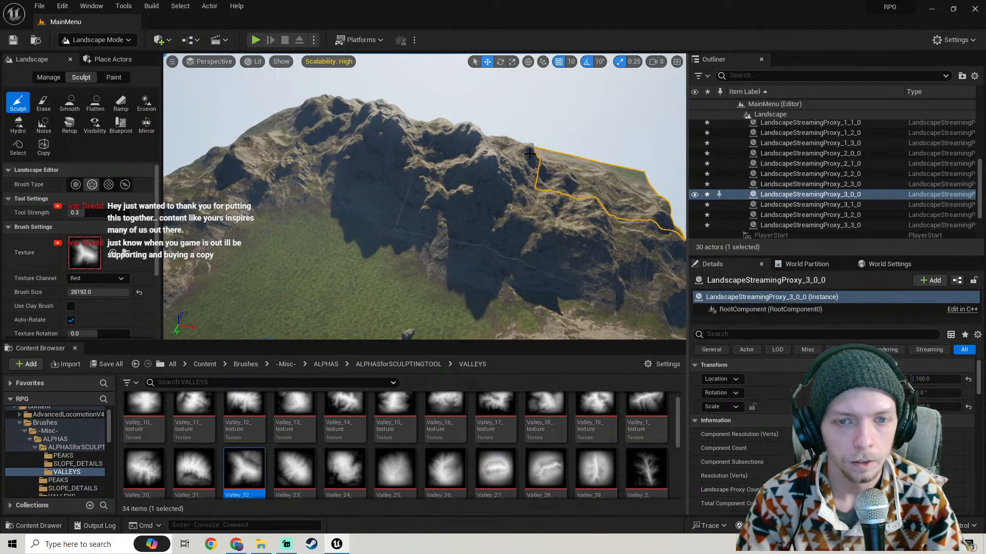
{"action": "right_click_drag", "start_coordinate": [620, 189], "coordinate": [619, 189]}
{"action": "right_click_drag", "start_coordinate": [501, 175], "coordinate": [502, 175]}
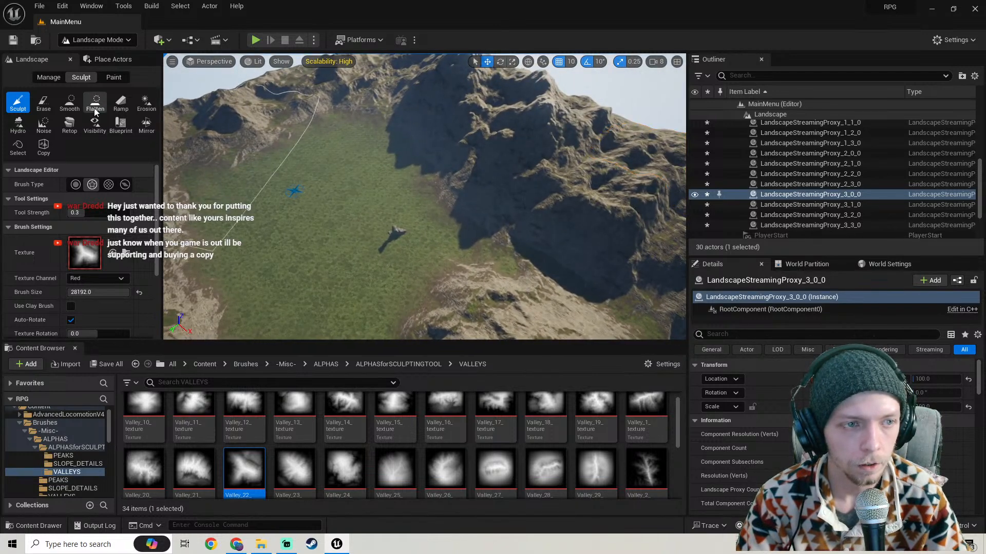
{"action": "left_click", "coordinate": [95, 105]}
{"action": "right_click_drag", "start_coordinate": [445, 186], "coordinate": [445, 187]}
{"action": "right_click_drag", "start_coordinate": [286, 194], "coordinate": [286, 194]}
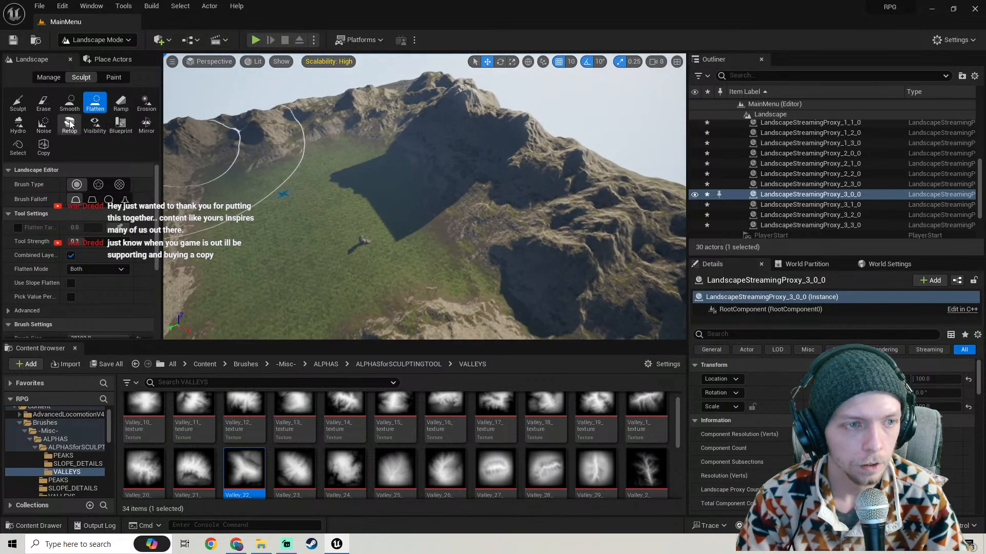
Return to the Sculpt tool and raise the mountain crest behind the plain further with the Valley_22 alpha
{"action": "left_click", "coordinate": [18, 102]}
{"action": "right_click_drag", "start_coordinate": [430, 107], "coordinate": [429, 106]}
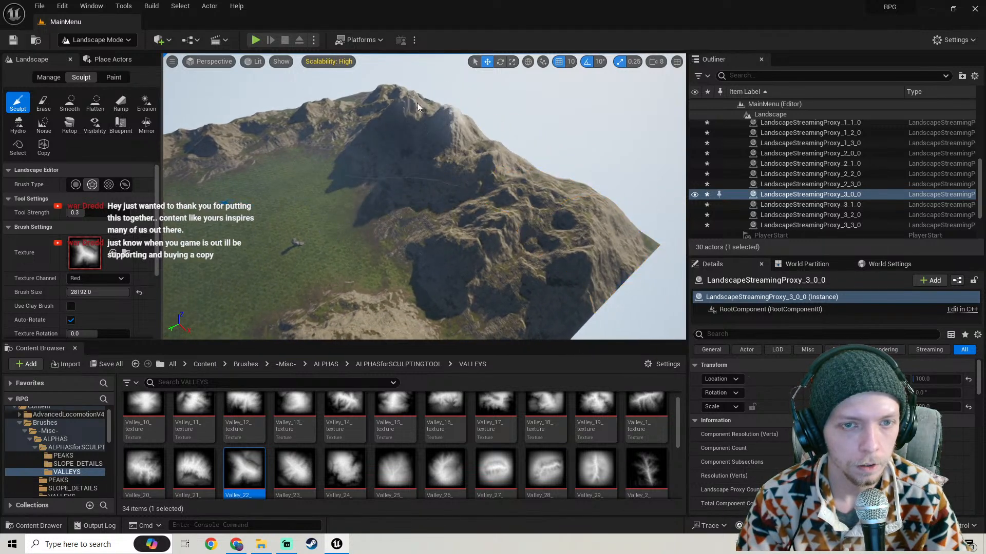
{"action": "right_click_drag", "start_coordinate": [419, 113], "coordinate": [419, 113]}
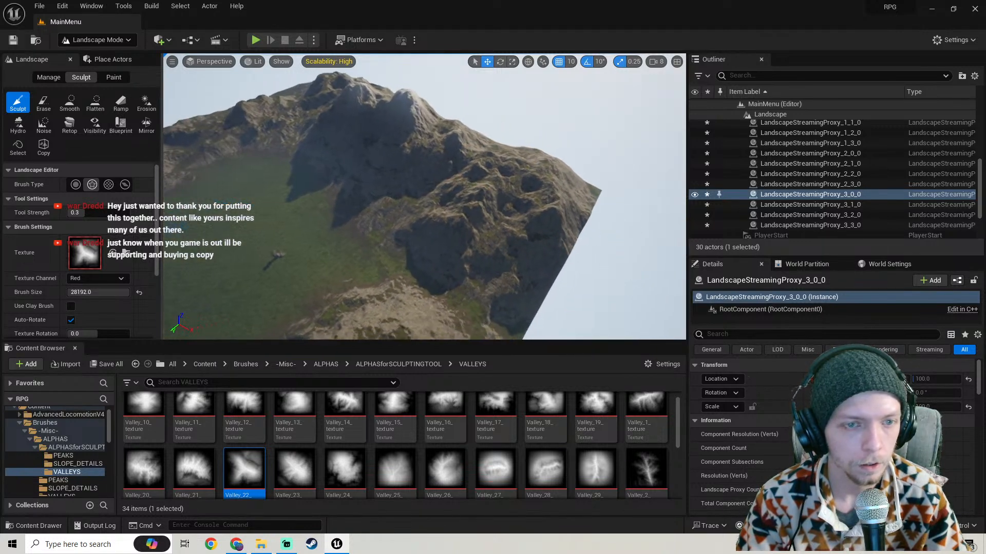
Set the sculpt brush's alpha to Peak_25_texture from the PEAKS folder of ALPHASforSCULPTINGTOOL
{"action": "left_click", "coordinate": [63, 455]}
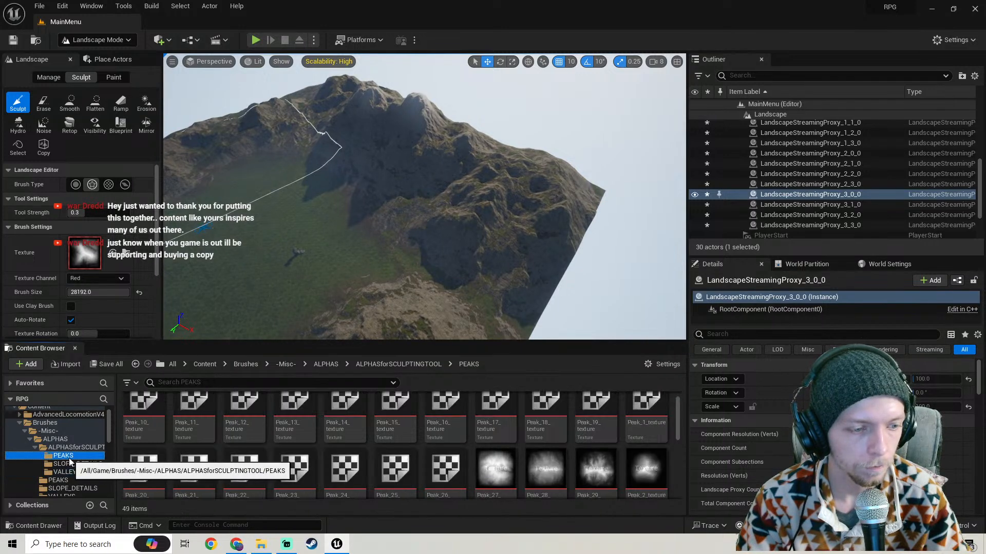
{"action": "scroll", "coordinate": [465, 438], "scroll_direction": "down", "scroll_amount": 1}
{"action": "mouse_move", "coordinate": [395, 451]}
{"action": "left_mouse_down"}
{"action": "mouse_move", "coordinate": [118, 313]}
{"action": "mouse_move", "coordinate": [85, 252]}
{"action": "left_mouse_up"}
Set the tool strength to 0.54 and sculpt jagged peaks along the mountain crest with the Peak_25 alpha
{"action": "right_click_drag", "start_coordinate": [355, 192], "coordinate": [354, 192]}
{"action": "right_click_drag", "start_coordinate": [496, 153], "coordinate": [497, 154]}
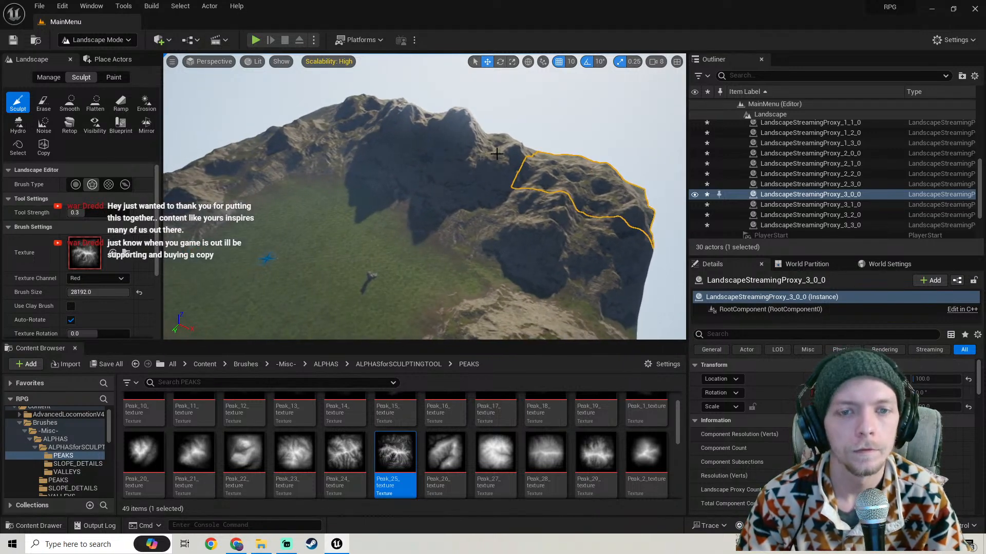
{"action": "left_click", "coordinate": [501, 151]}
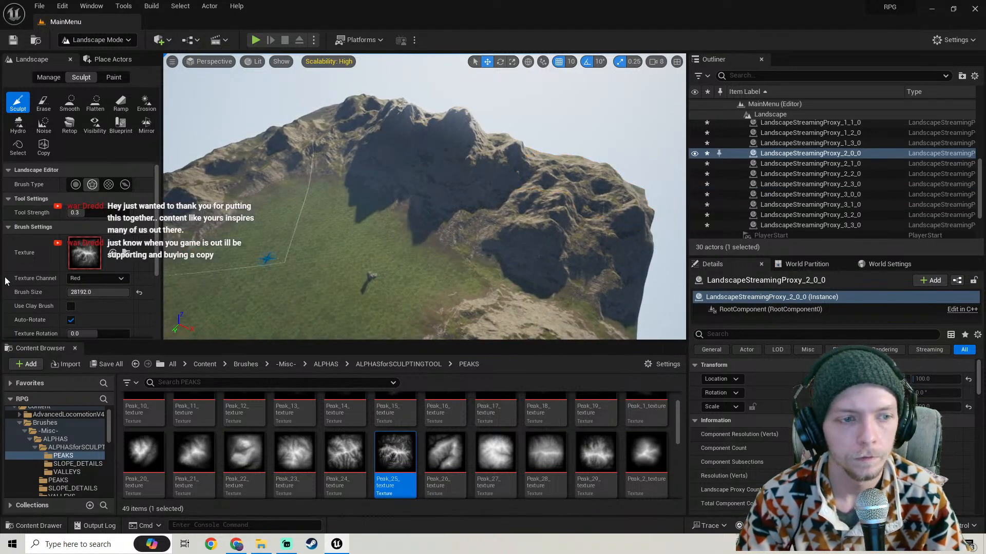
{"action": "key", "text": "Escape"}
{"action": "left_click", "coordinate": [489, 150]}
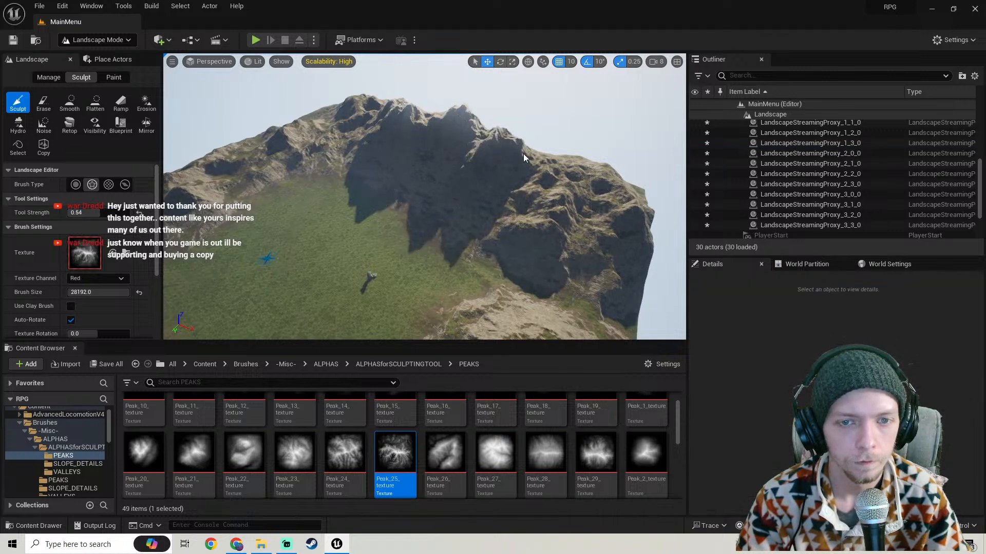
{"action": "left_click_drag", "start_coordinate": [523, 158], "coordinate": [537, 168]}
{"action": "left_click", "coordinate": [405, 116]}
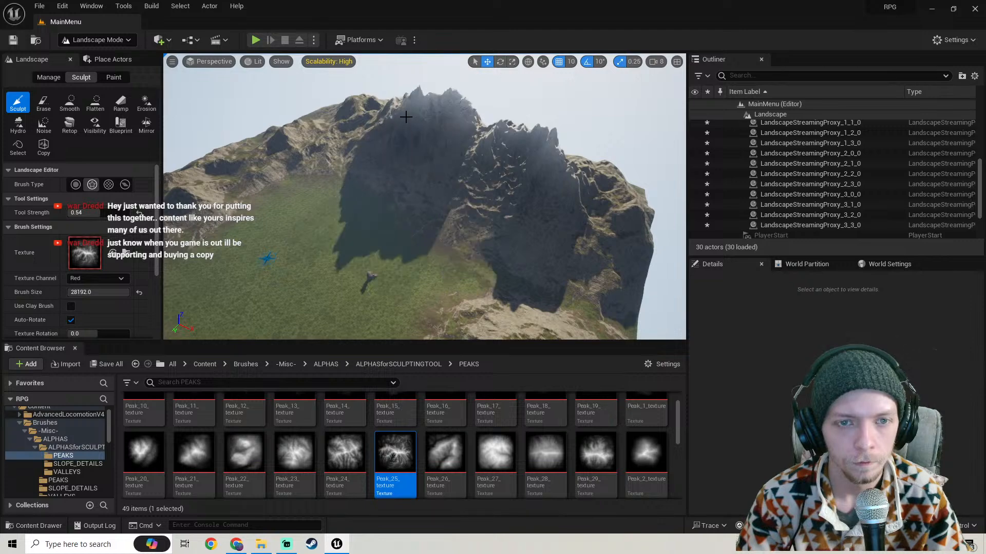
{"action": "mouse_move", "coordinate": [405, 116]}
{"action": "right_mouse_down"}
{"action": "mouse_move", "coordinate": [362, 288]}
{"action": "mouse_move", "coordinate": [390, 185]}
{"action": "mouse_move", "coordinate": [426, 164]}
{"action": "mouse_move", "coordinate": [421, 236]}
{"action": "mouse_move", "coordinate": [416, 169]}
{"action": "mouse_move", "coordinate": [426, 175]}
{"action": "mouse_move", "coordinate": [421, 277]}
{"action": "mouse_move", "coordinate": [400, 180]}
{"action": "mouse_move", "coordinate": [367, 178]}
{"action": "mouse_move", "coordinate": [286, 139]}
{"action": "right_mouse_up"}
Switch to Selection mode and play the MainMenu level to check the mountain backdrop, ending the preview
{"action": "left_click", "coordinate": [119, 42]}
{"action": "left_click", "coordinate": [101, 51]}
{"action": "left_click", "coordinate": [249, 40]}
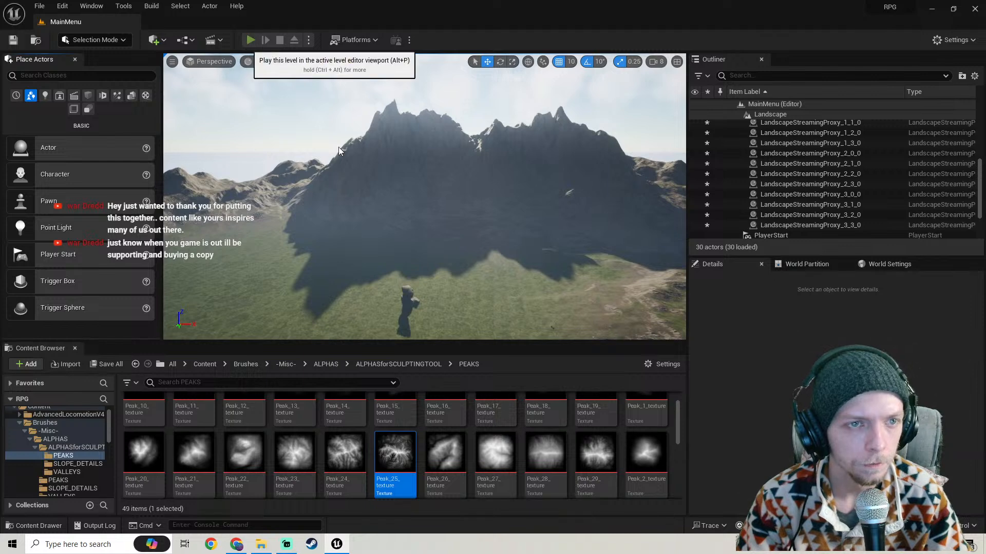
{"action": "key", "text": "Escape"}
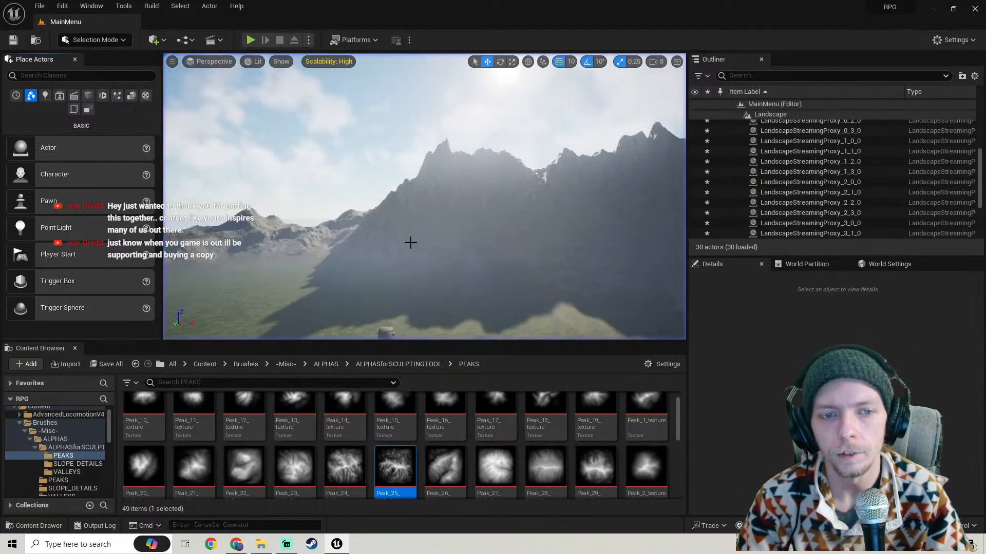
Locate Valley_22_texture in the VALLEYS folder and return to Landscape mode for sculpting
{"action": "right_click_drag", "start_coordinate": [411, 242], "coordinate": [380, 233]}
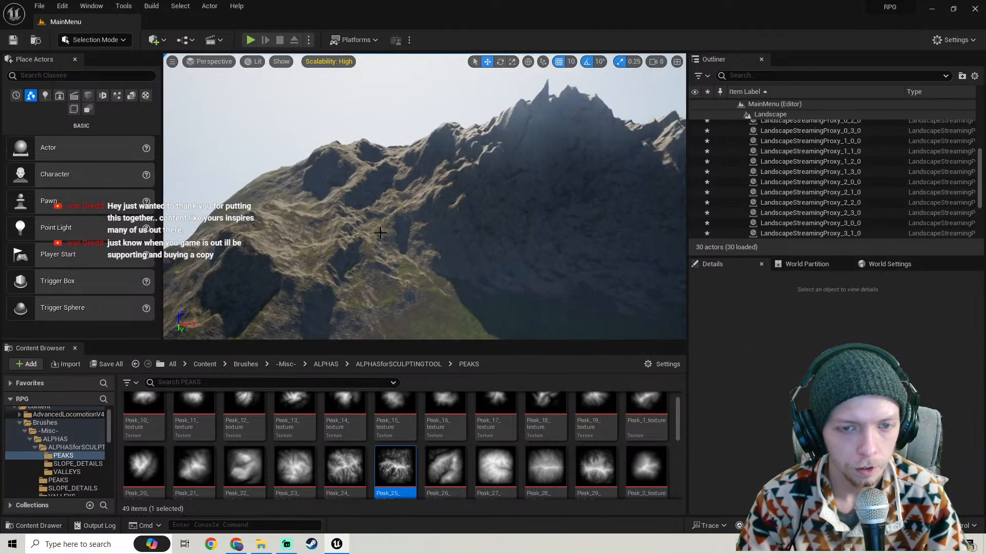
{"action": "left_click", "coordinate": [77, 463]}
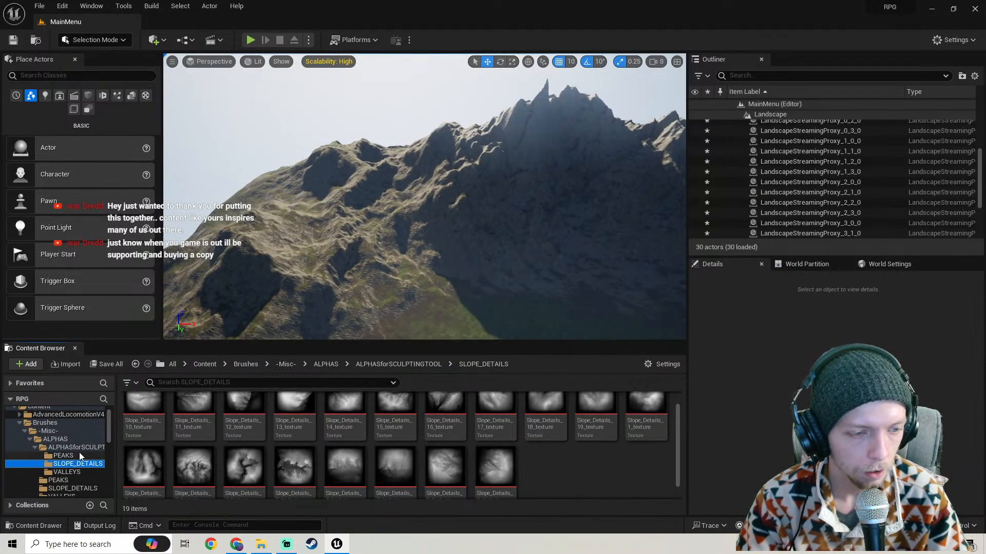
{"action": "left_click", "coordinate": [81, 473]}
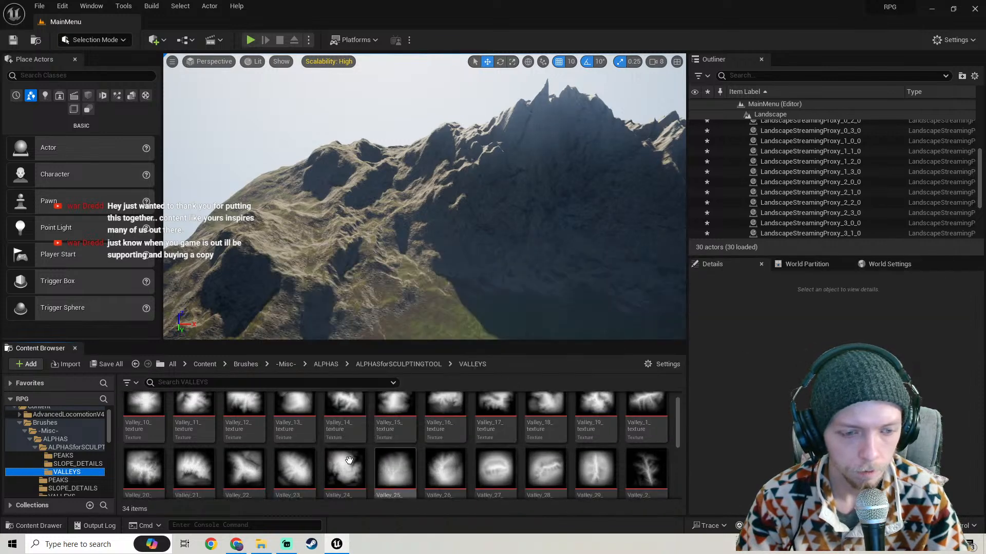
{"action": "left_click_drag", "start_coordinate": [249, 473], "coordinate": [233, 455]}
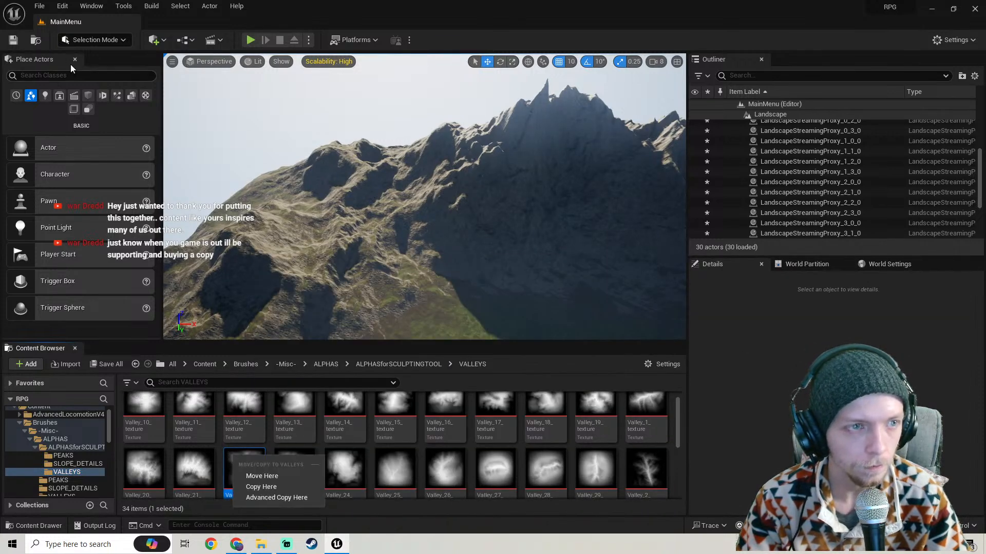
{"action": "left_click", "coordinate": [95, 44]}
{"action": "left_click", "coordinate": [103, 65]}
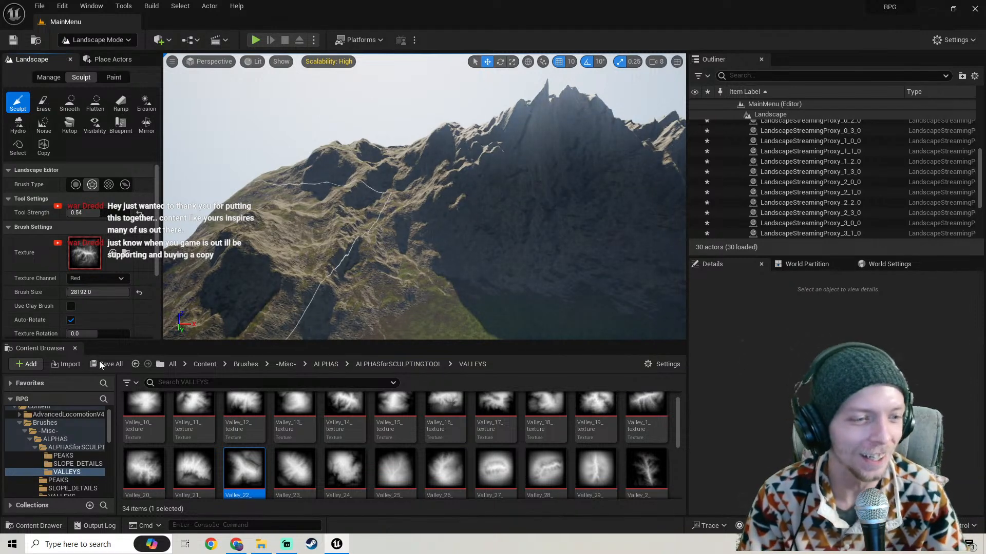
Set the brush's alpha to Valley_22_texture and raise the lower ridge beside the jagged peaks at 0.54 strength
{"action": "mouse_move", "coordinate": [424, 196]}
{"action": "right_mouse_down"}
{"action": "mouse_move", "coordinate": [524, 205]}
{"action": "mouse_move", "coordinate": [464, 177]}
{"action": "mouse_move", "coordinate": [423, 209]}
{"action": "right_mouse_up"}
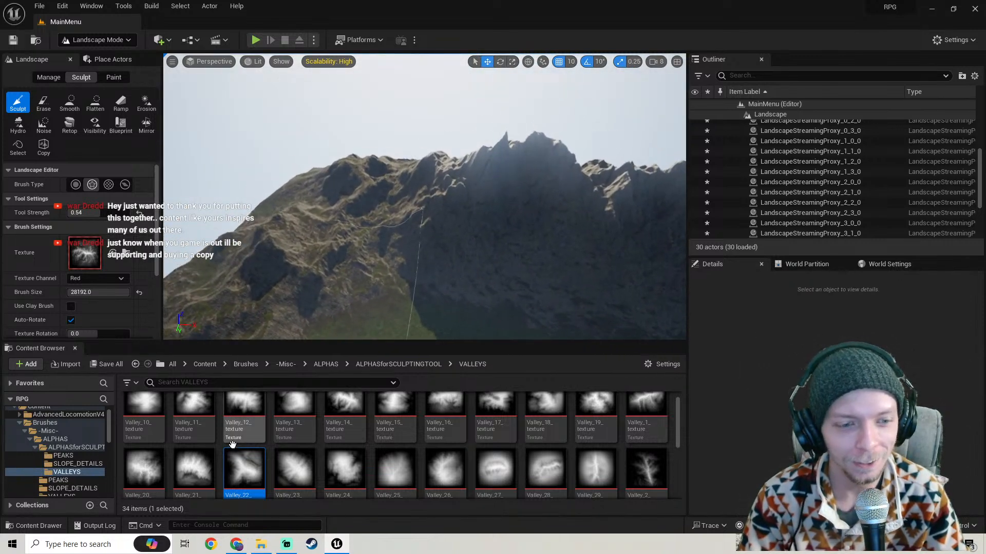
{"action": "left_click_drag", "start_coordinate": [243, 465], "coordinate": [85, 254]}
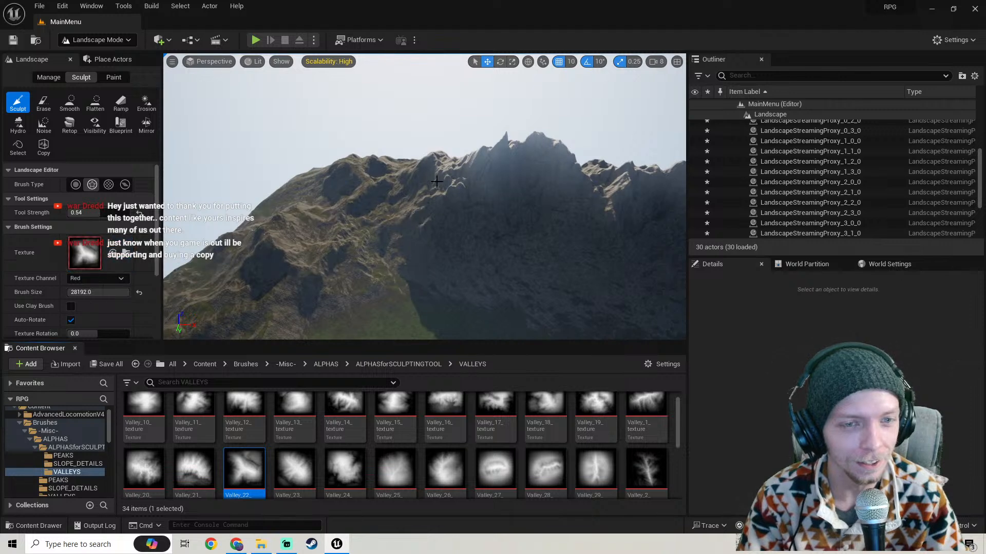
{"action": "mouse_move", "coordinate": [367, 168]}
{"action": "left_mouse_down"}
{"action": "mouse_move", "coordinate": [340, 179]}
{"action": "mouse_move", "coordinate": [378, 200]}
{"action": "mouse_move", "coordinate": [349, 200]}
{"action": "left_mouse_up"}
{"action": "mouse_move", "coordinate": [299, 199]}
{"action": "right_mouse_down"}
{"action": "mouse_move", "coordinate": [411, 205]}
{"action": "mouse_move", "coordinate": [364, 190]}
{"action": "mouse_move", "coordinate": [391, 257]}
{"action": "mouse_move", "coordinate": [339, 180]}
{"action": "right_mouse_up"}
Set the brush's alpha back to Peak_25_texture and sculpt sharp peaks onto the newly raised ridge at 0.54 strength
{"action": "left_click", "coordinate": [64, 455]}
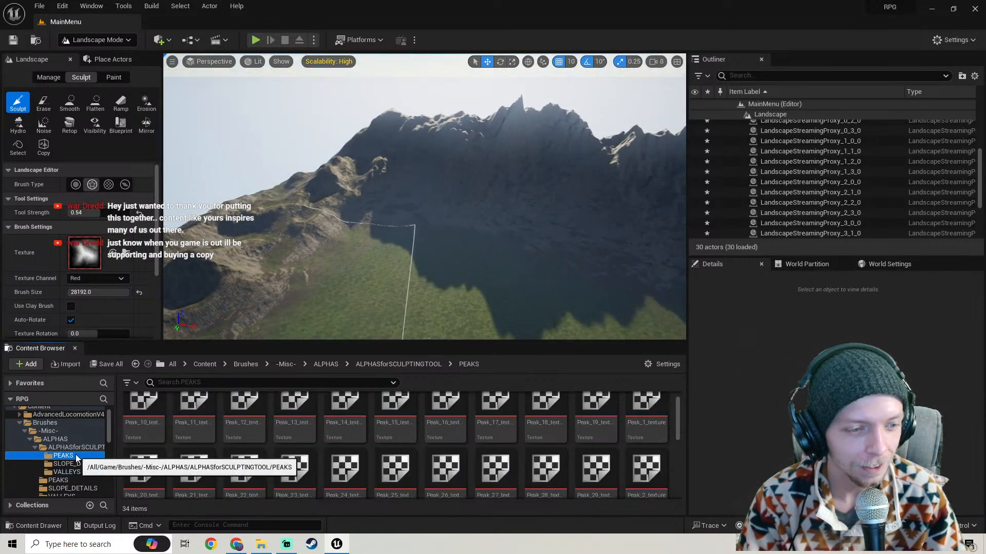
{"action": "scroll", "coordinate": [416, 446], "scroll_direction": "down", "scroll_amount": 2}
{"action": "left_click_drag", "start_coordinate": [413, 445], "coordinate": [154, 292]}
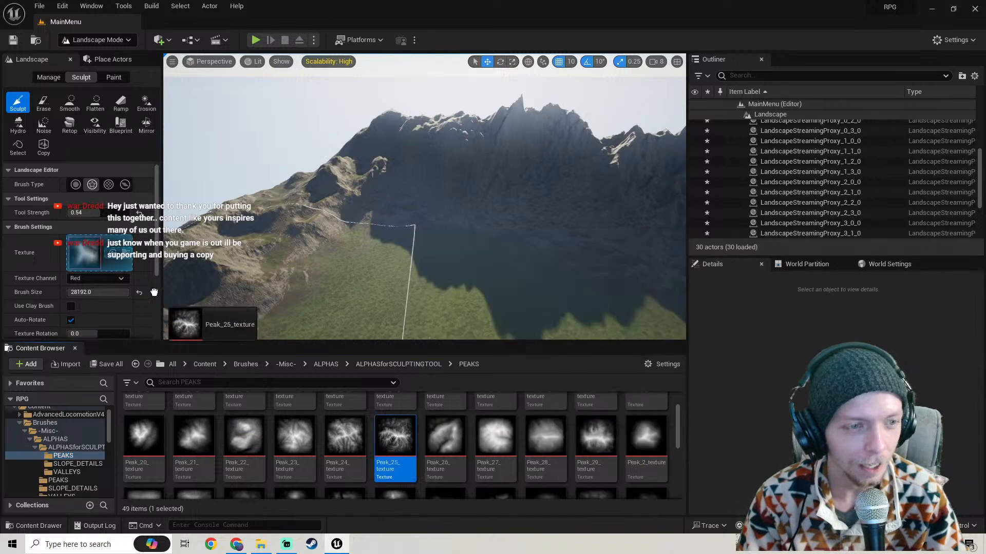
{"action": "left_click_drag", "start_coordinate": [82, 252], "coordinate": [82, 252]}
{"action": "mouse_move", "coordinate": [402, 192]}
{"action": "right_mouse_down"}
{"action": "mouse_move", "coordinate": [415, 164]}
{"action": "mouse_move", "coordinate": [402, 154]}
{"action": "right_mouse_up"}
{"action": "left_click_drag", "start_coordinate": [402, 154], "coordinate": [363, 152]}
{"action": "mouse_move", "coordinate": [363, 152]}
{"action": "right_mouse_down"}
{"action": "mouse_move", "coordinate": [534, 172]}
{"action": "mouse_move", "coordinate": [354, 159]}
{"action": "mouse_move", "coordinate": [308, 256]}
{"action": "mouse_move", "coordinate": [318, 154]}
{"action": "right_mouse_up"}
Switch to Selection mode and save all modified content, including every listed landscape proxy
{"action": "left_click", "coordinate": [98, 40]}
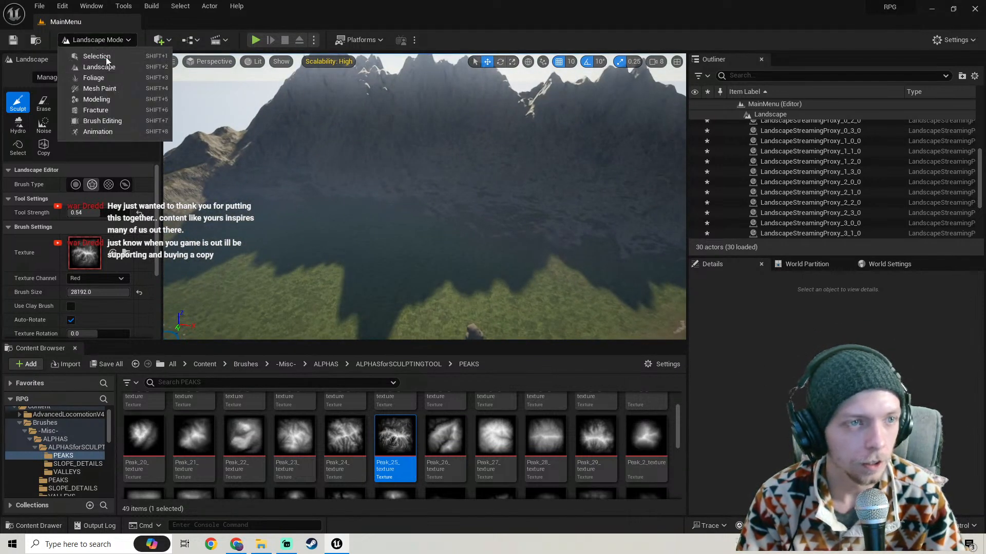
{"action": "left_click", "coordinate": [84, 51]}
{"action": "right_click_drag", "start_coordinate": [495, 195], "coordinate": [485, 141]}
{"action": "left_click", "coordinate": [109, 362]}
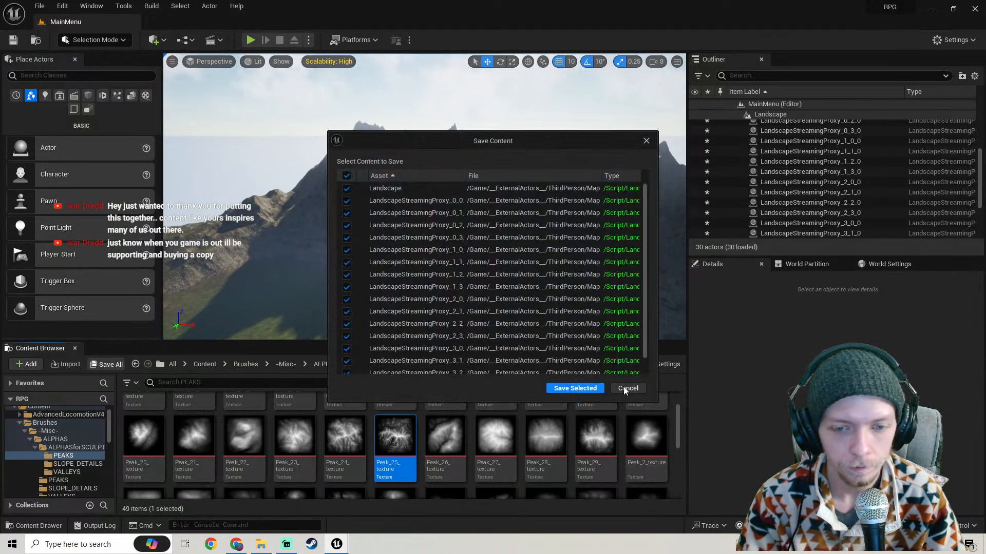
{"action": "left_click", "coordinate": [572, 393]}
Play the MainMenu level to check the title screen against the sculpted mountains, and stop the preview
{"action": "right_click_drag", "start_coordinate": [494, 269], "coordinate": [408, 221]}
{"action": "left_click", "coordinate": [250, 42]}
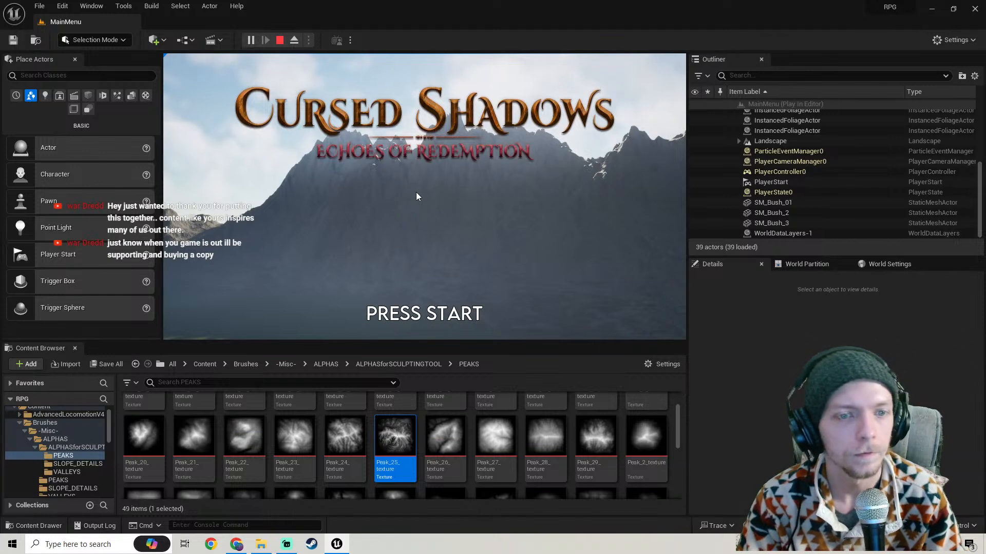
{"action": "key", "text": "Escape"}
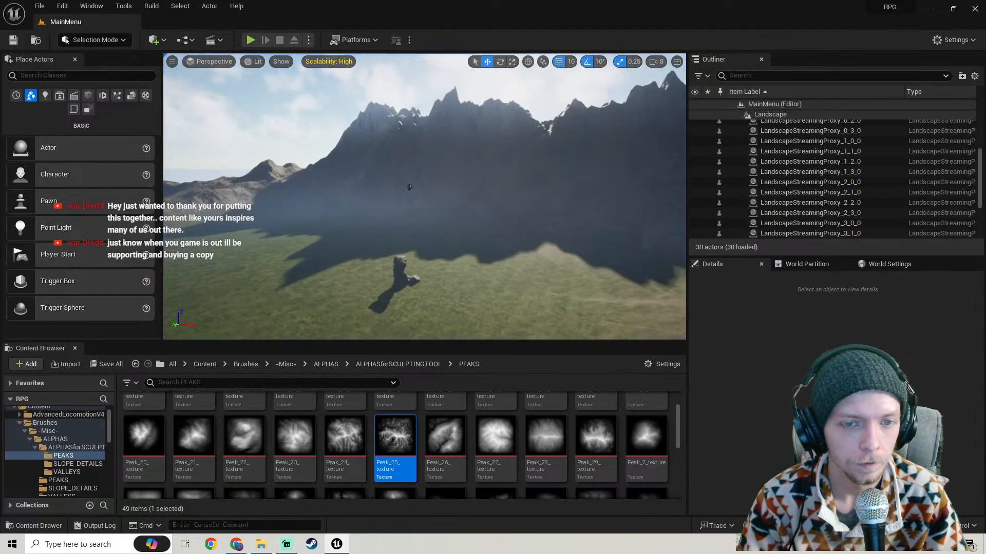
Open the MI_Landscape material instance from the Materials > Landscape folder and place its editor beside the mountain view
{"action": "right_click_drag", "start_coordinate": [409, 187], "coordinate": [378, 196]}
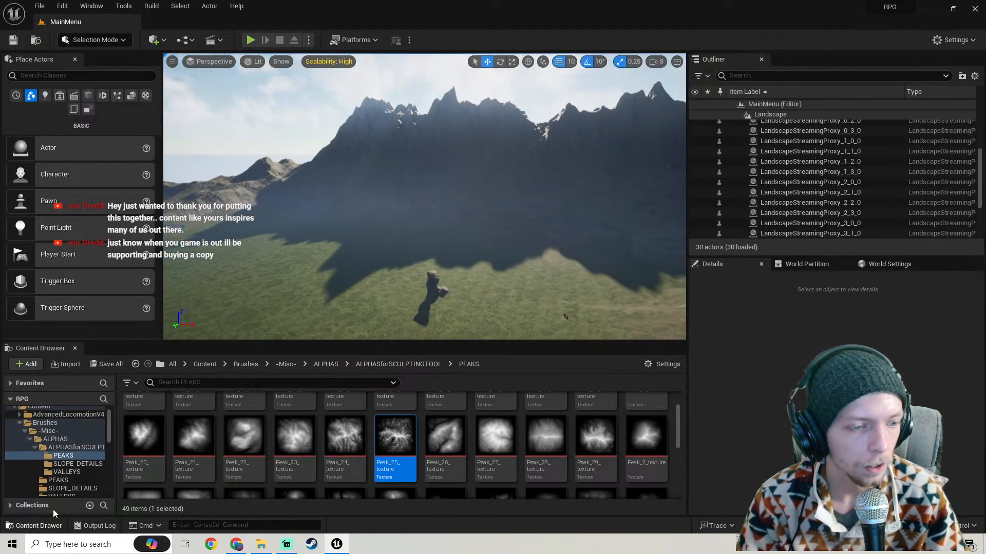
{"action": "left_click", "coordinate": [21, 436]}
{"action": "scroll", "coordinate": [41, 448], "scroll_direction": "down", "scroll_amount": 5}
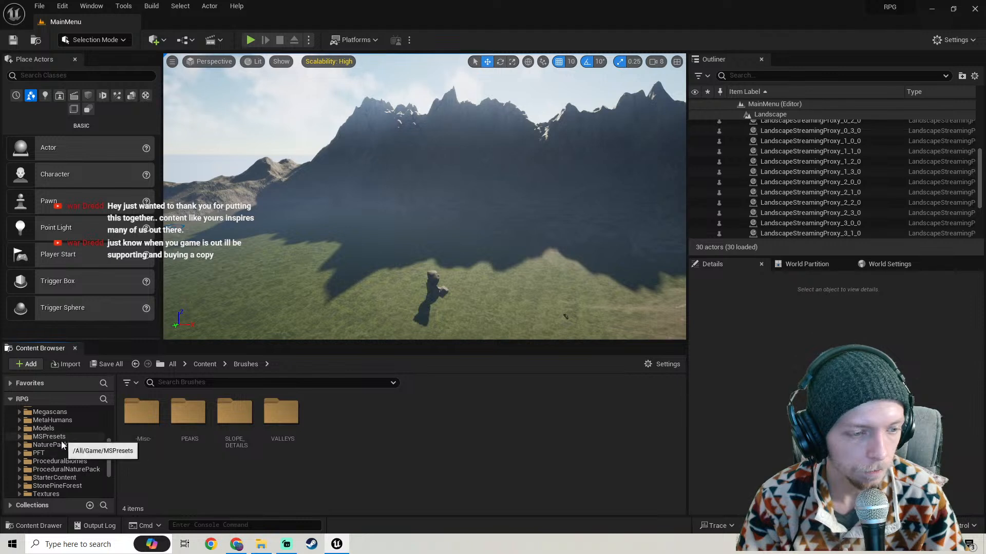
{"action": "left_click", "coordinate": [52, 429]}
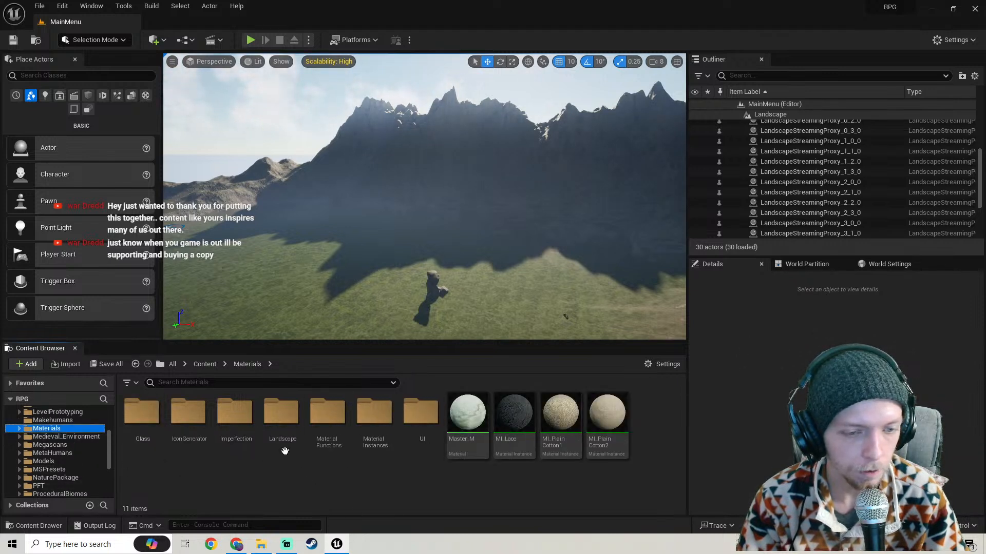
{"action": "double_click", "coordinate": [281, 431]}
{"action": "double_click", "coordinate": [336, 438]}
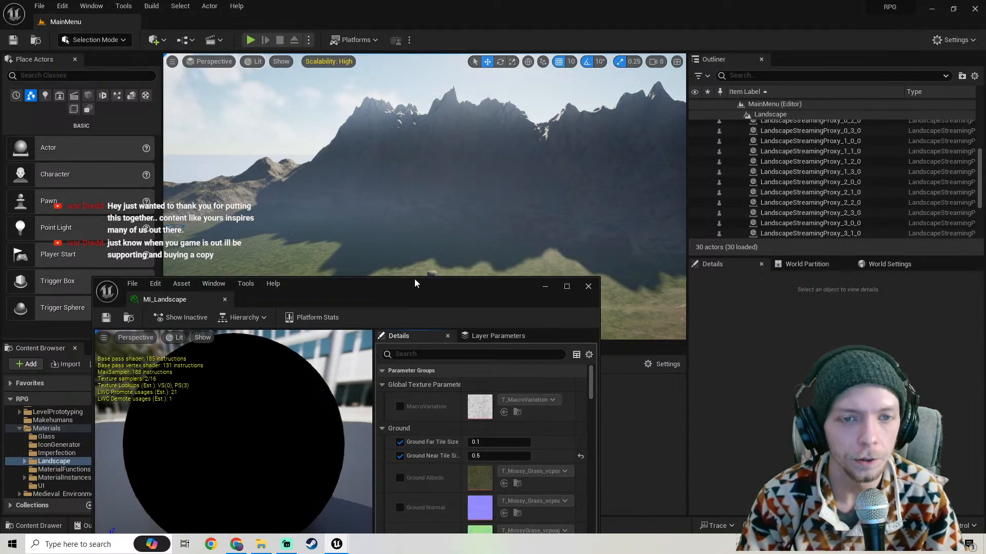
{"action": "left_click_drag", "start_coordinate": [415, 283], "coordinate": [231, 182]}
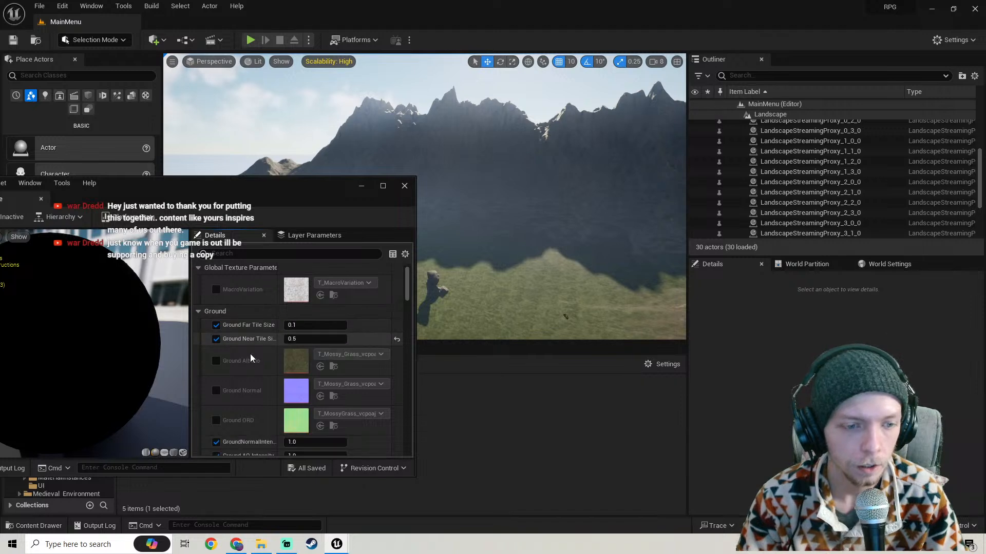
Set Top_Min_Height in the Top Settings to 5000 and view the mountains up close
{"action": "scroll", "coordinate": [251, 353], "scroll_direction": "down", "scroll_amount": 10}
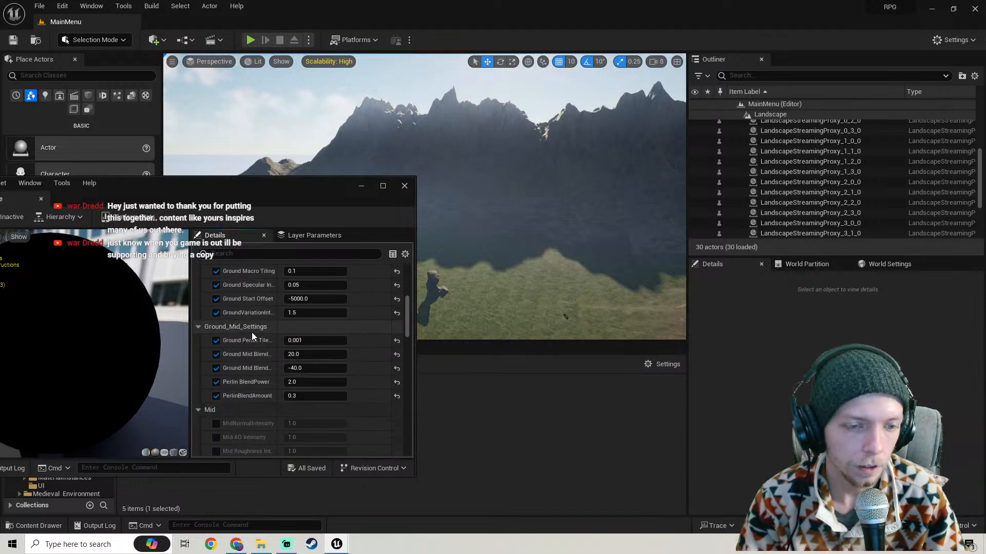
{"action": "left_click_drag", "start_coordinate": [408, 314], "coordinate": [395, 421]}
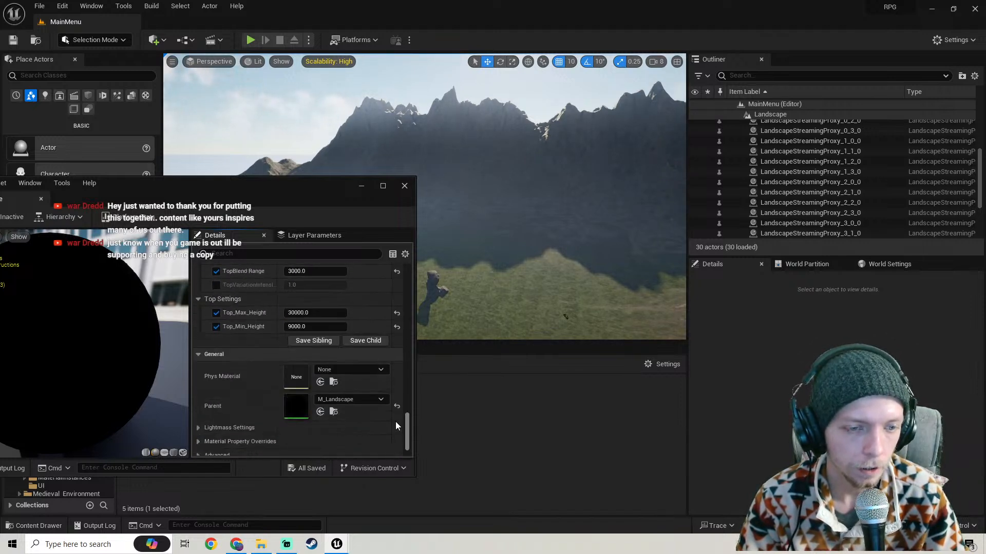
{"action": "scroll", "coordinate": [395, 421], "scroll_direction": "up", "scroll_amount": 3}
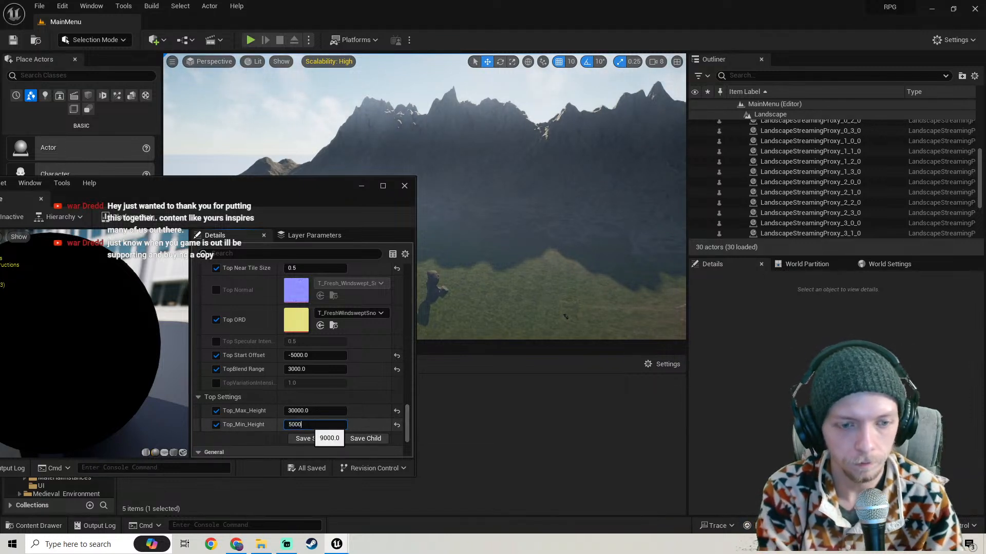
{"action": "key", "text": "Return"}
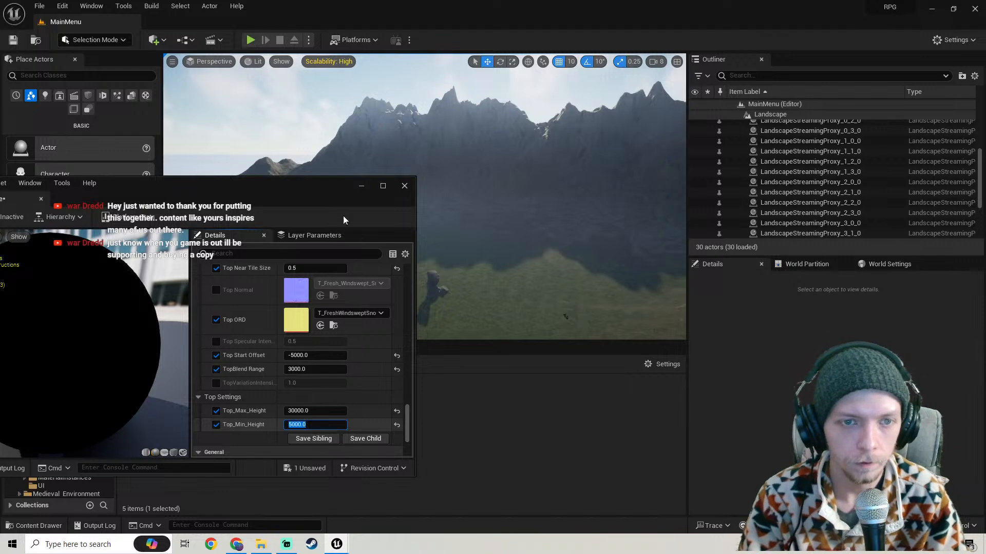
{"action": "key", "text": "w"}
{"action": "right_click_drag", "start_coordinate": [462, 221], "coordinate": [473, 139]}
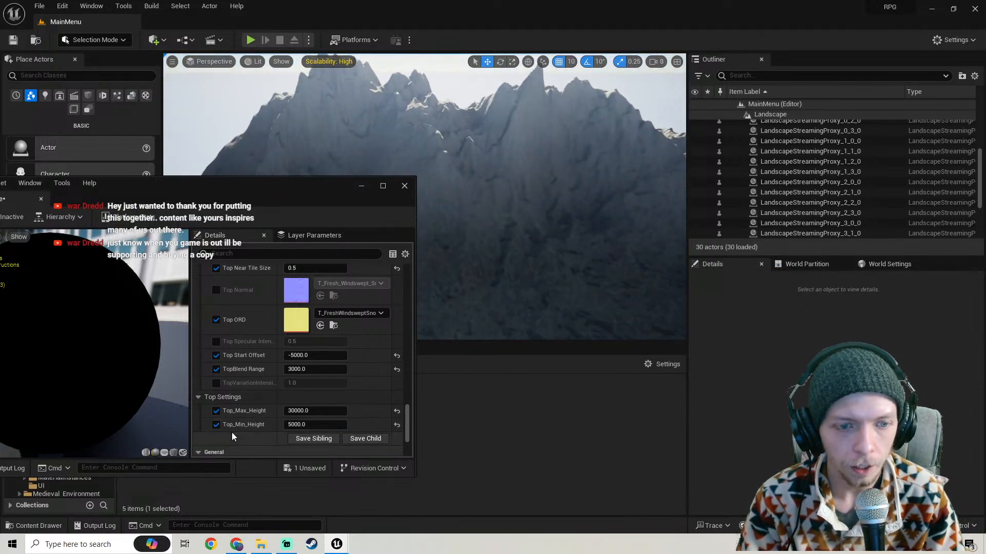
Enable the Top Roughness Intensity override in the material instance's Top group
{"action": "scroll", "coordinate": [255, 406], "scroll_direction": "up", "scroll_amount": 2}
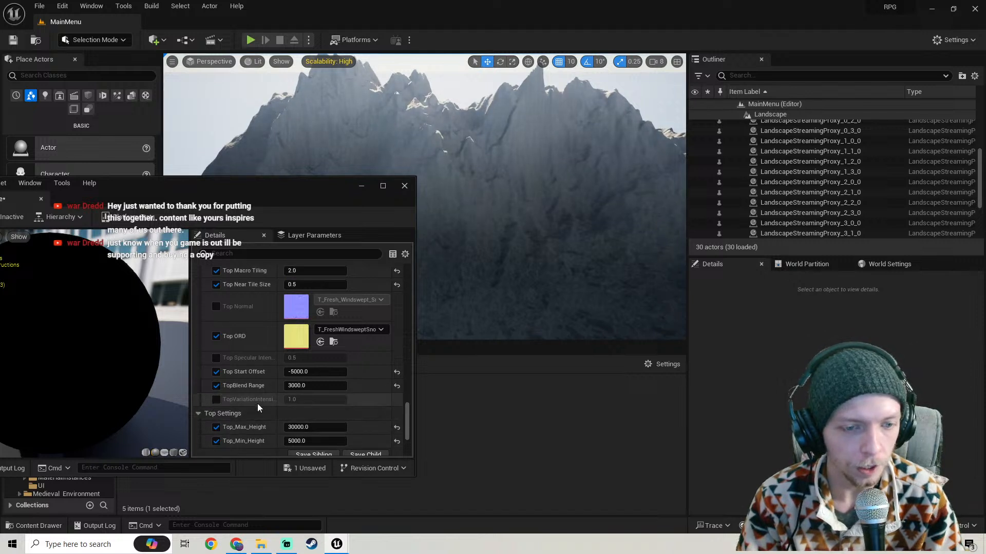
{"action": "scroll", "coordinate": [260, 406], "scroll_direction": "up", "scroll_amount": 5}
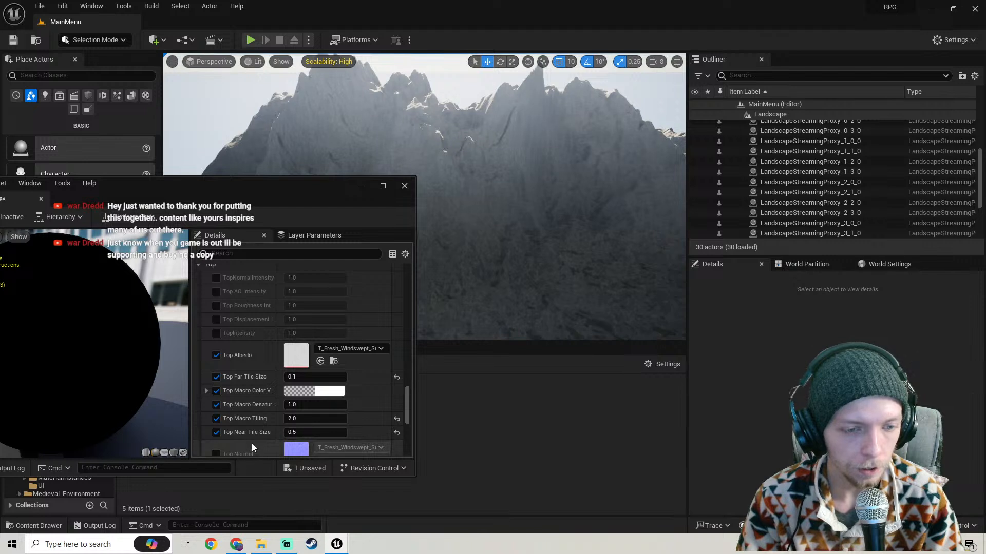
{"action": "scroll", "coordinate": [257, 435], "scroll_direction": "up", "scroll_amount": 1}
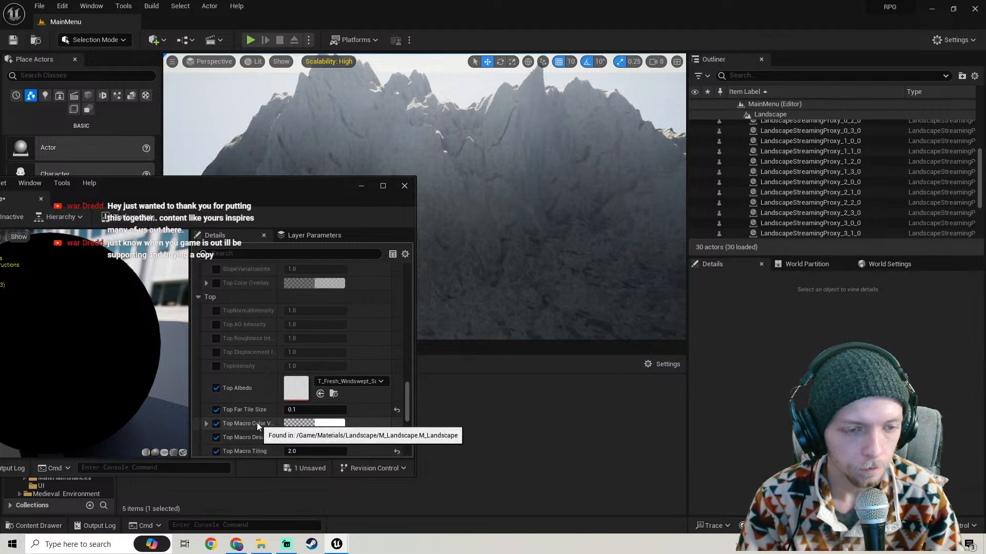
{"action": "left_click", "coordinate": [216, 339]}
{"action": "left_click", "coordinate": [329, 339]}
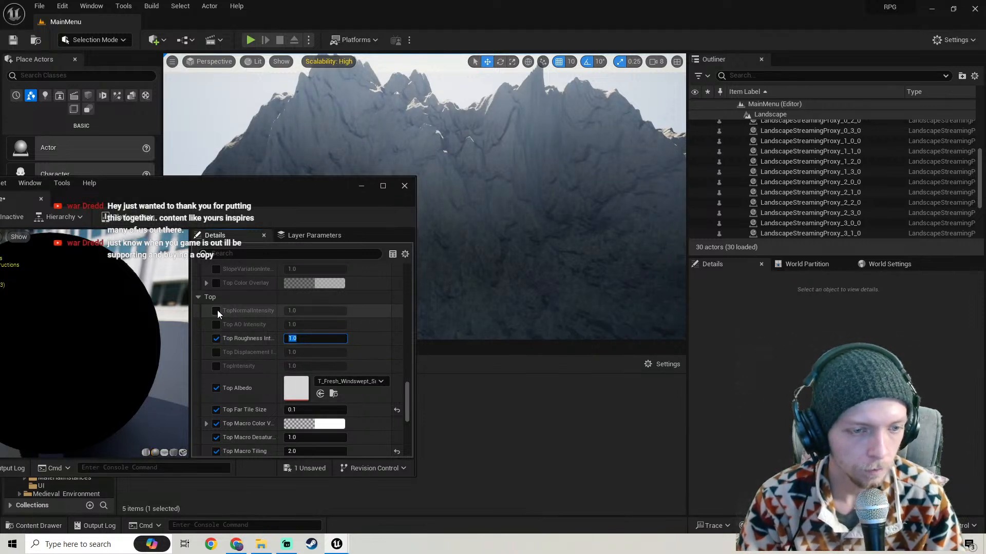
Enable the TopIntensity override, try 0.5, set it back to 1.0 and inspect the mountain surface
{"action": "left_click", "coordinate": [216, 366]}
{"action": "left_click", "coordinate": [318, 366]}
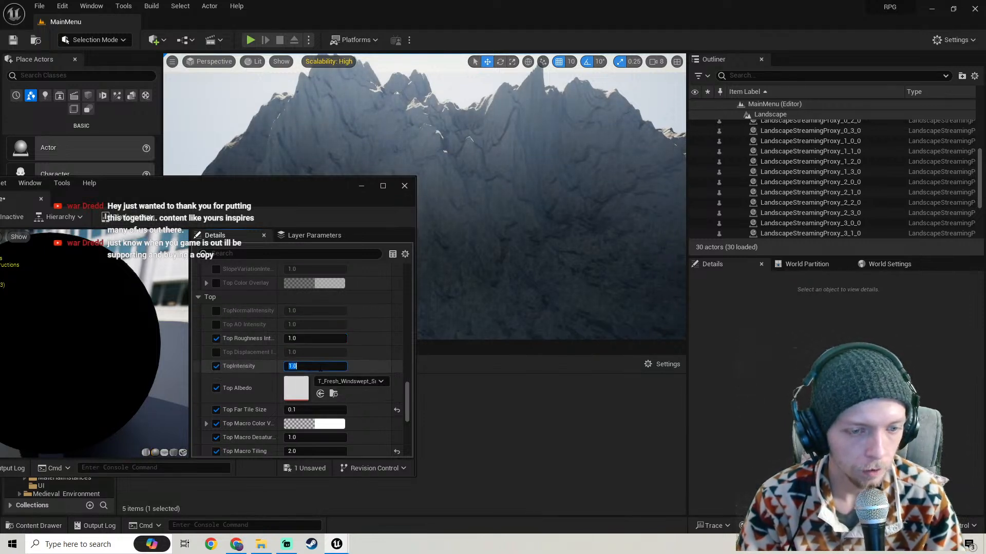
{"action": "type", "text": ".5"}
{"action": "key", "text": "Return"}
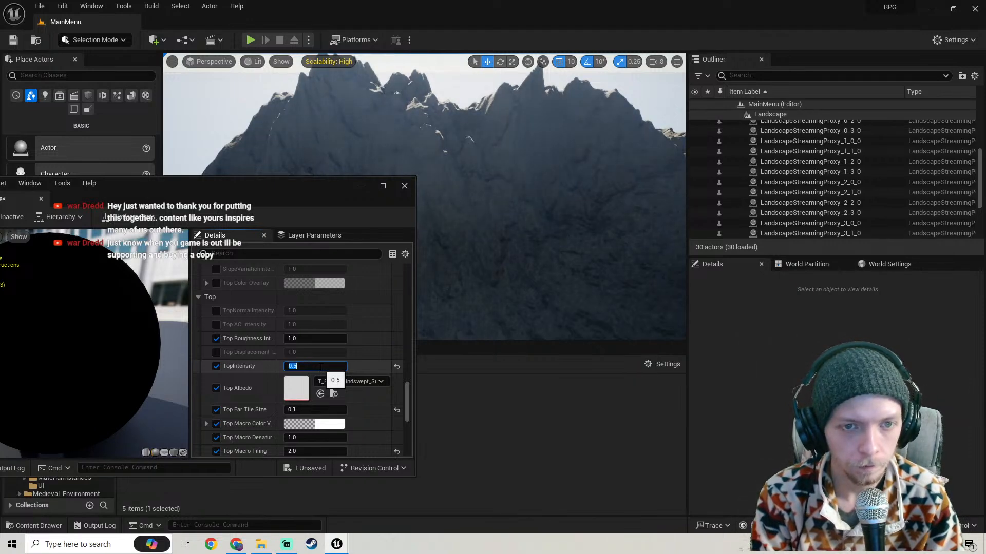
{"action": "key", "text": "Return"}
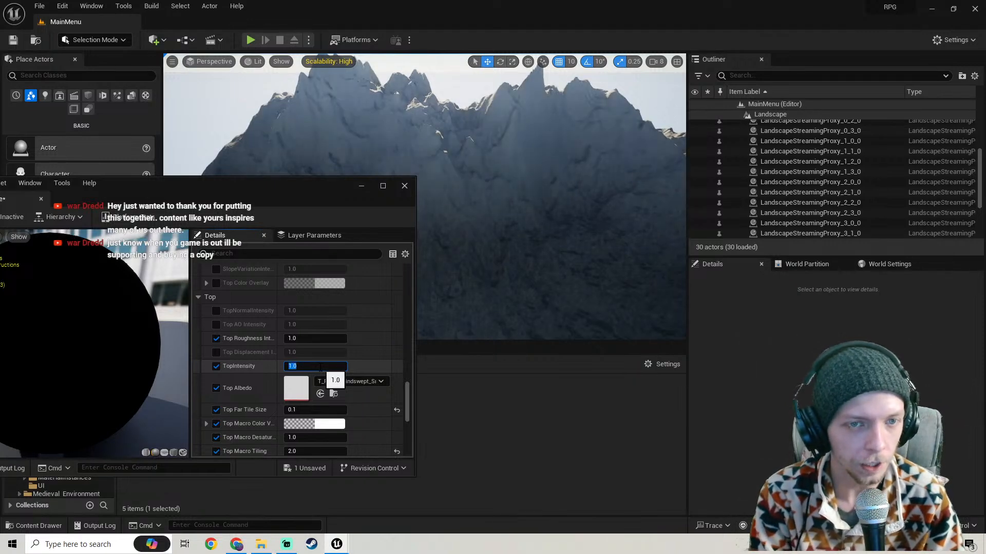
{"action": "right_click_drag", "start_coordinate": [549, 206], "coordinate": [549, 288]}
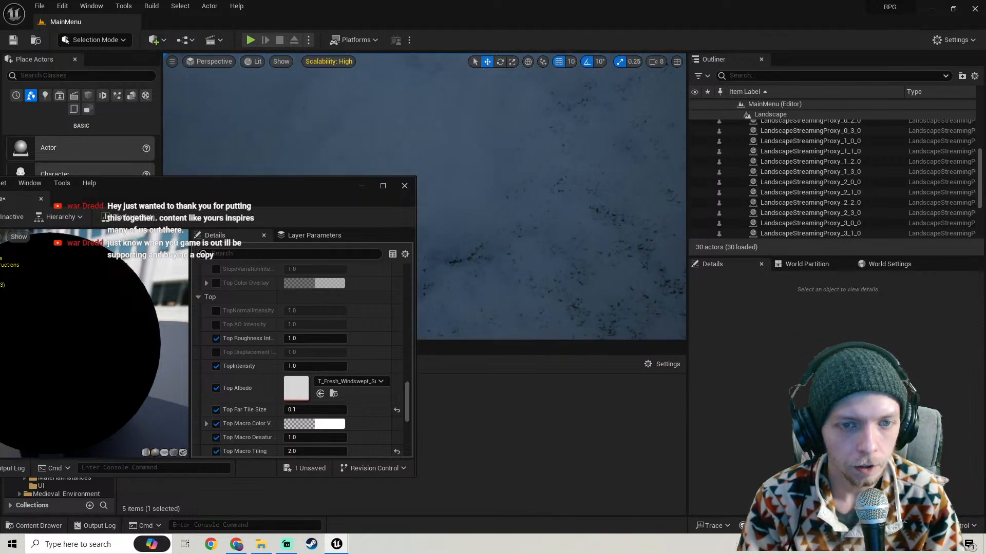
{"action": "right_click_drag", "start_coordinate": [550, 247], "coordinate": [539, 135]}
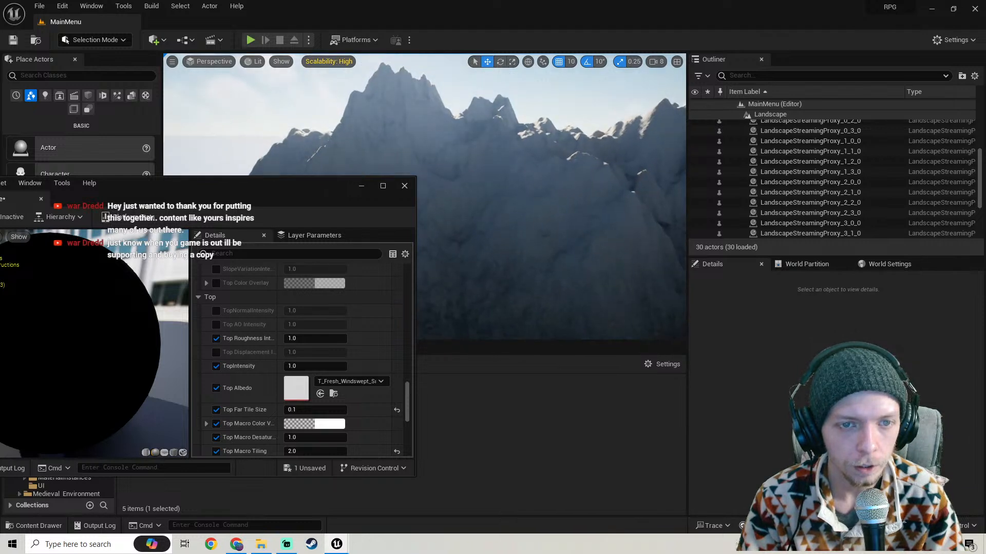
Set the Top Macro Color Variation to a neutral grey with value 0.265625 and inspect the mountainside
{"action": "scroll", "coordinate": [261, 395], "scroll_direction": "down", "scroll_amount": 2}
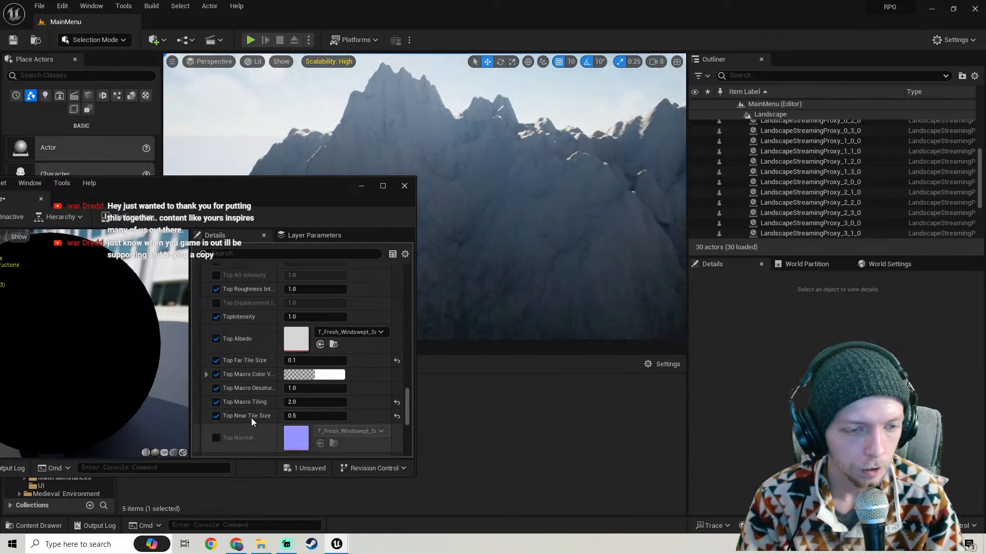
{"action": "left_click", "coordinate": [309, 375]}
{"action": "left_click", "coordinate": [456, 371]}
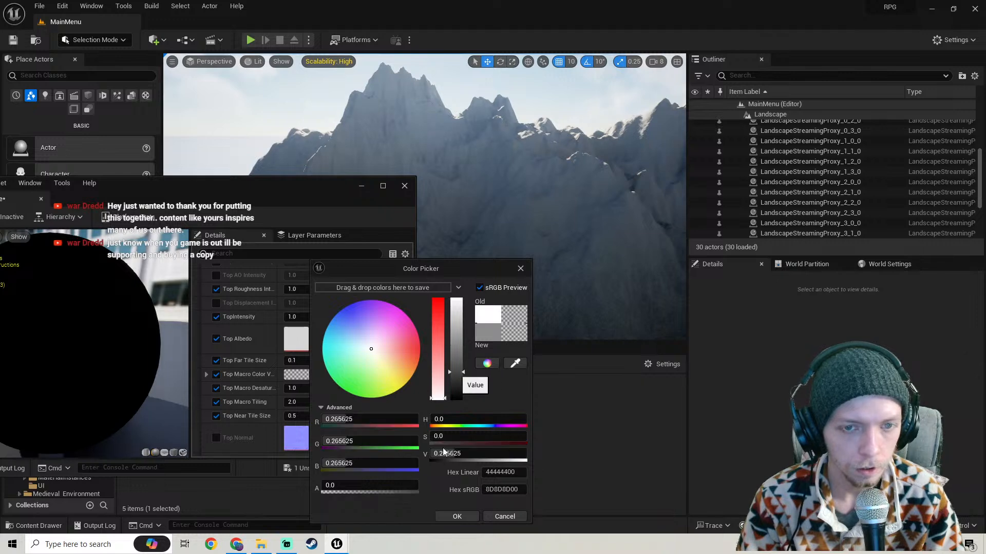
{"action": "left_click", "coordinate": [461, 515]}
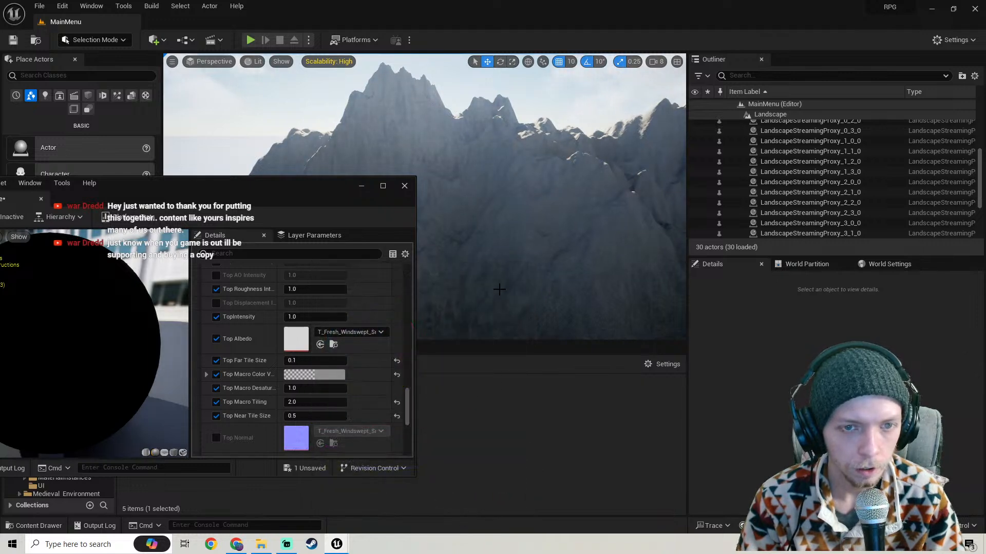
{"action": "key", "text": "w"}
{"action": "right_click_drag", "start_coordinate": [499, 290], "coordinate": [531, 224]}
{"action": "right_click_drag", "start_coordinate": [463, 146], "coordinate": [421, 134]}
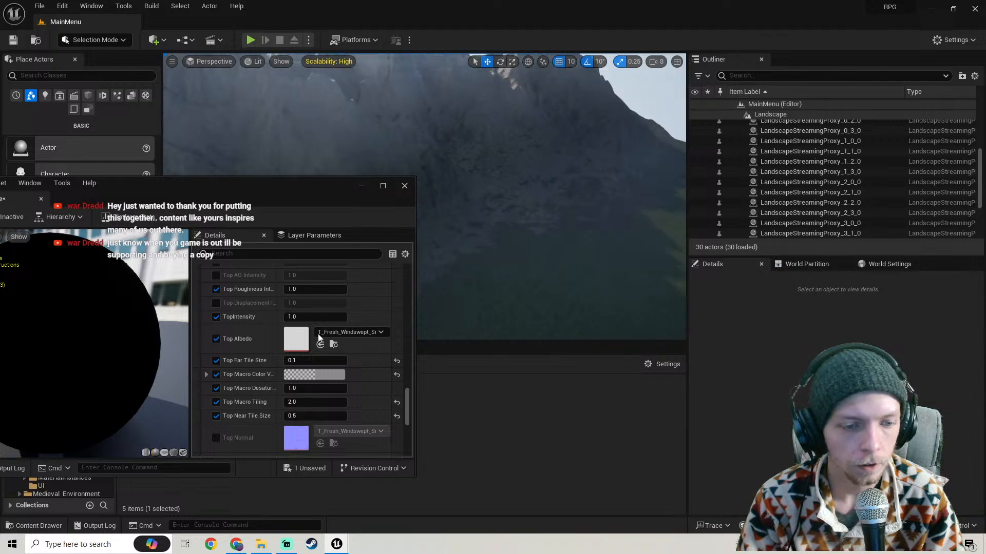
Try a Top_Max_Height of 20000 in the Top Settings, then set it back to 30000
{"action": "scroll", "coordinate": [360, 375], "scroll_direction": "down", "scroll_amount": 3}
{"action": "left_click_drag", "start_coordinate": [408, 402], "coordinate": [405, 442]}
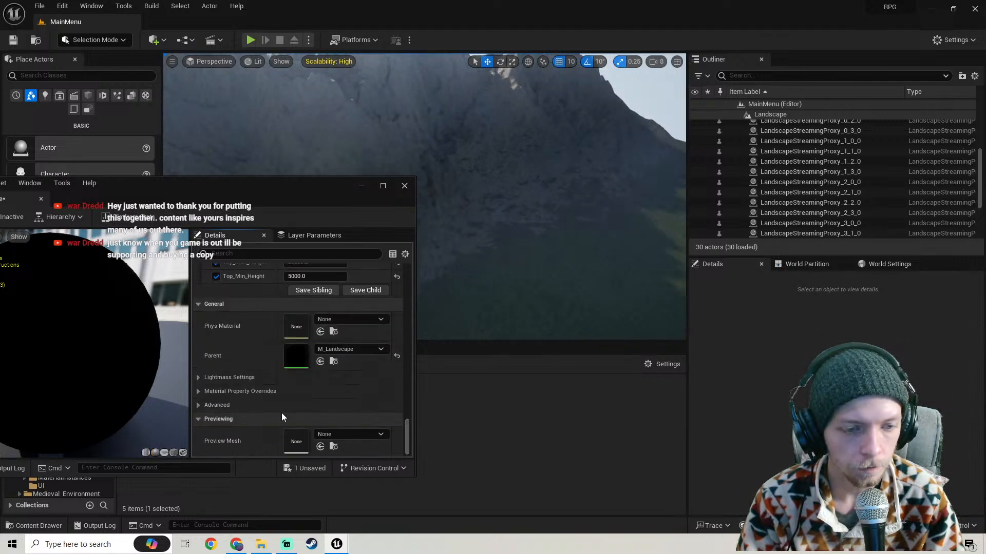
{"action": "scroll", "coordinate": [281, 412], "scroll_direction": "up", "scroll_amount": 2}
{"action": "left_click", "coordinate": [316, 313]}
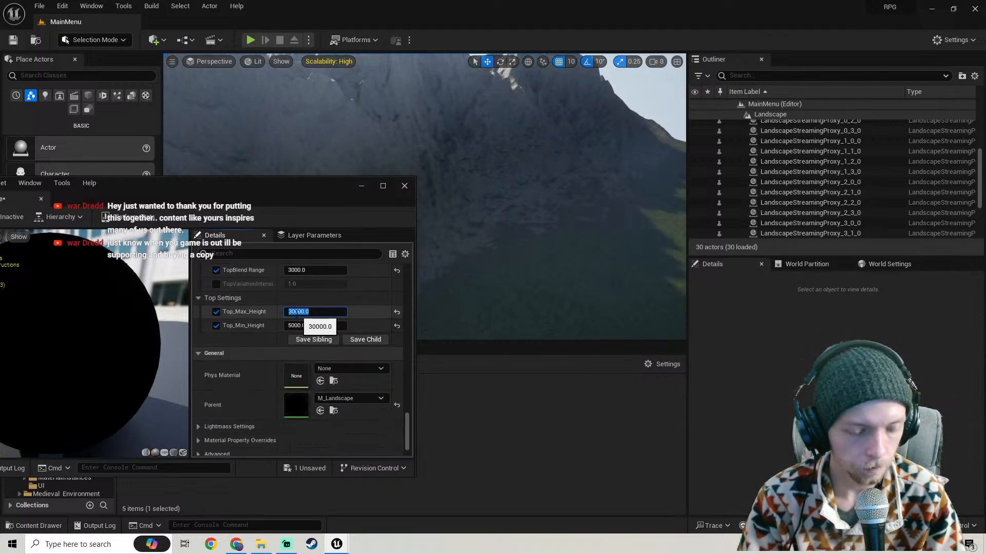
{"action": "left_click", "coordinate": [291, 309]}
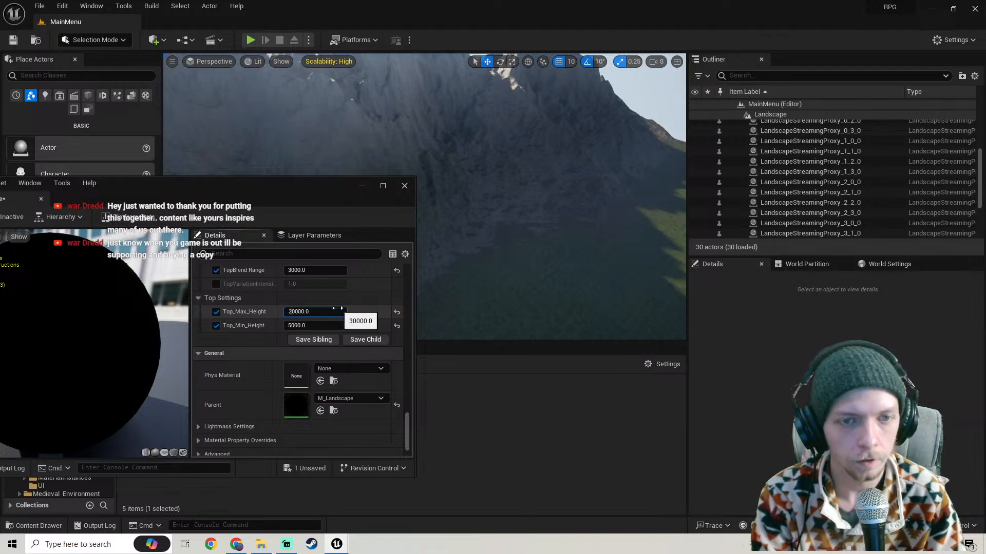
{"action": "key", "text": "Return"}
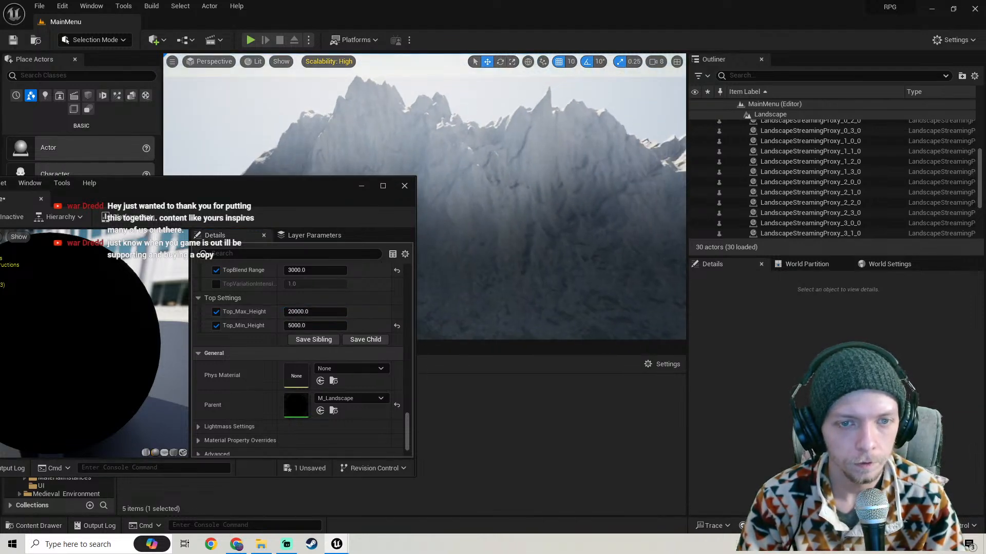
{"action": "left_click", "coordinate": [286, 310]}
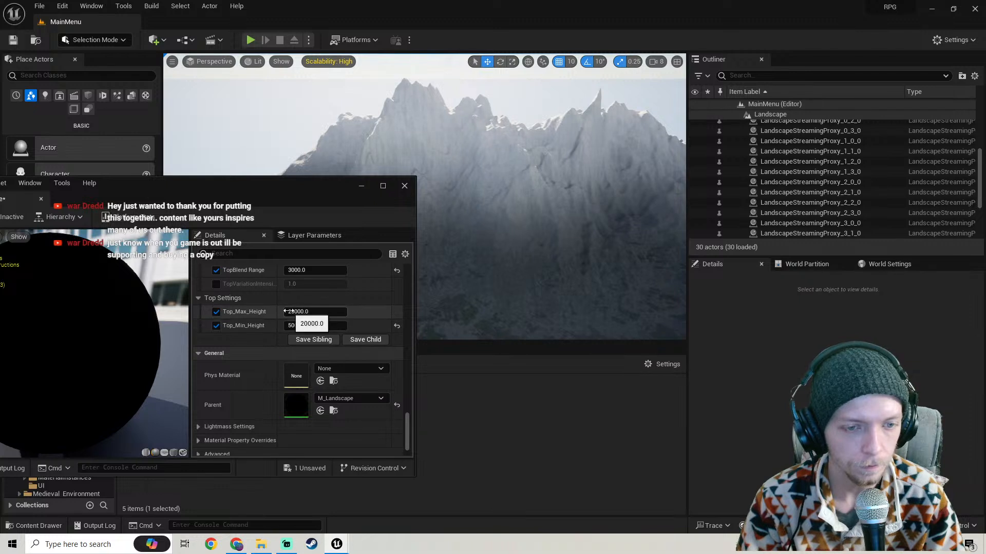
{"action": "left_click", "coordinate": [290, 311]}
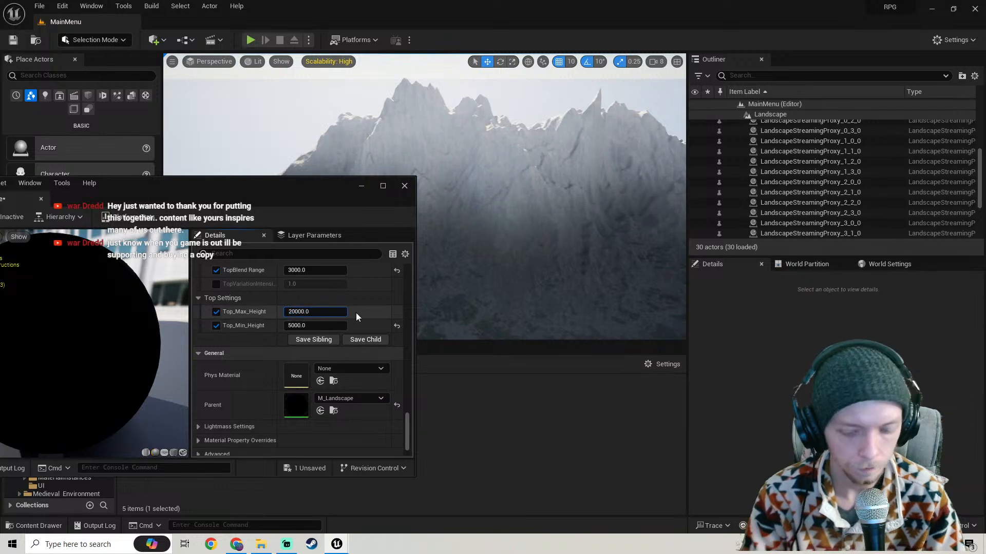
{"action": "type", "text": "3"}
{"action": "key", "text": "Return"}
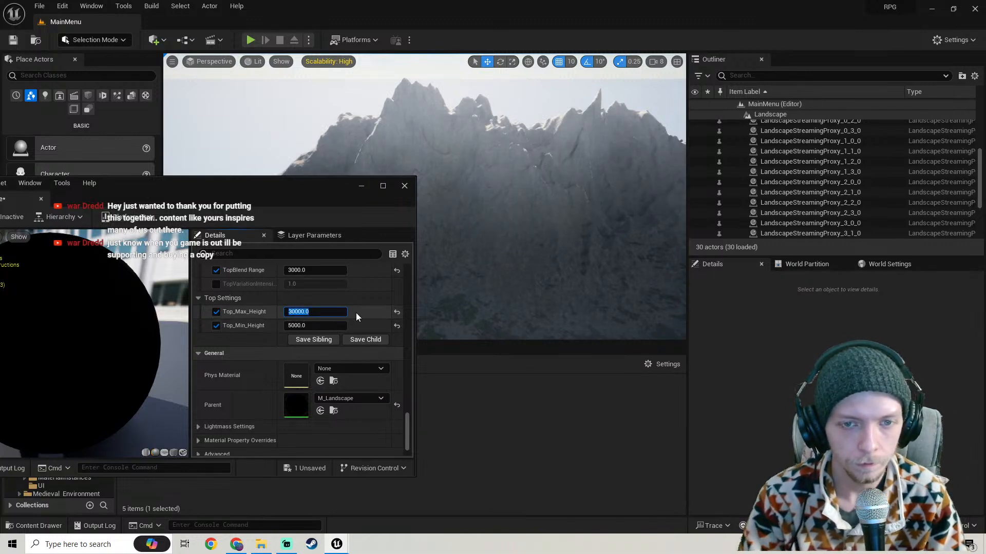
Enable the TopVariationIntensity override, try 0 and set it back to 1.0
{"action": "scroll", "coordinate": [246, 352], "scroll_direction": "up", "scroll_amount": 3}
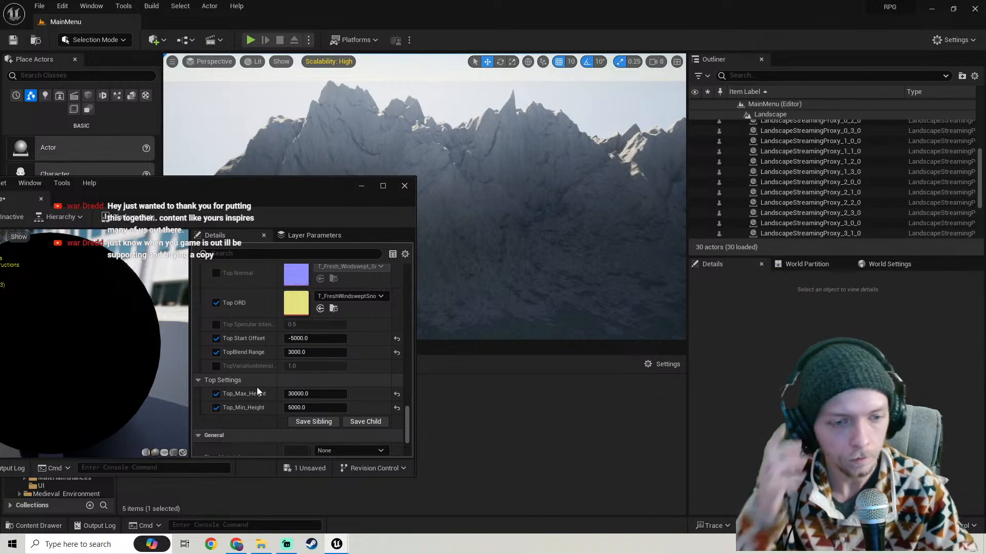
{"action": "left_click", "coordinate": [216, 366]}
{"action": "left_click", "coordinate": [321, 366]}
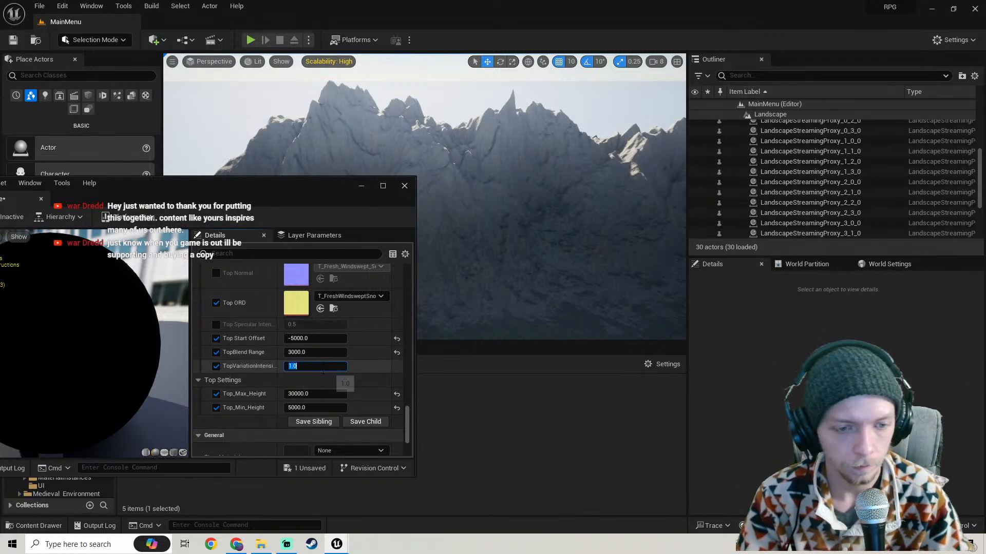
{"action": "type", "text": "0"}
{"action": "key", "text": "Return"}
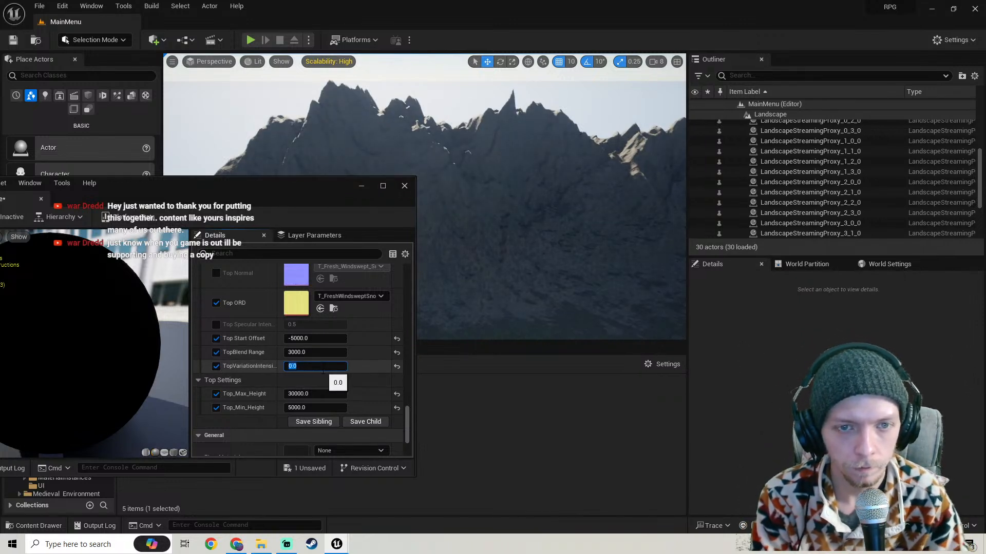
{"action": "type", "text": "1"}
{"action": "key", "text": "Return"}
{"action": "scroll", "coordinate": [260, 355], "scroll_direction": "up", "scroll_amount": 5}
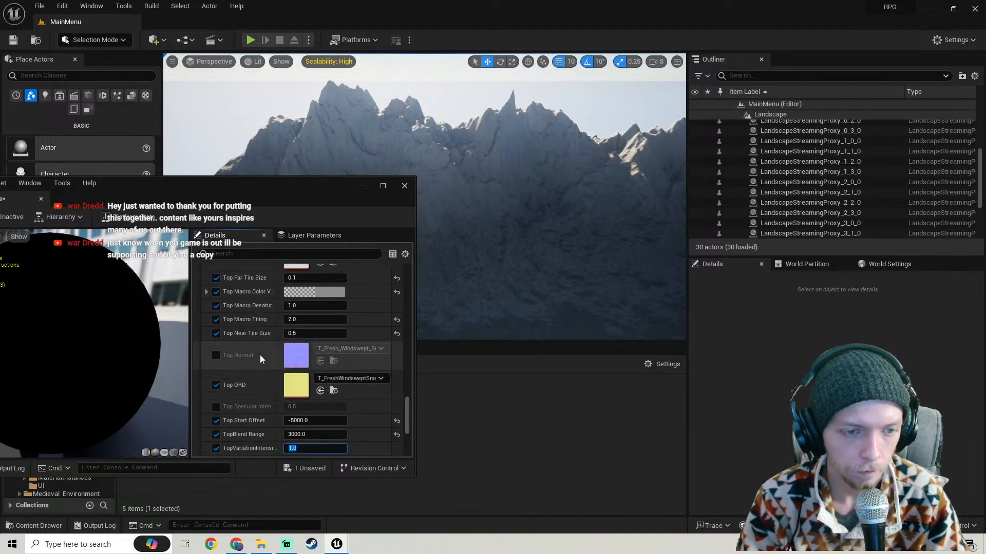
{"action": "scroll", "coordinate": [258, 364], "scroll_direction": "up", "scroll_amount": 2}
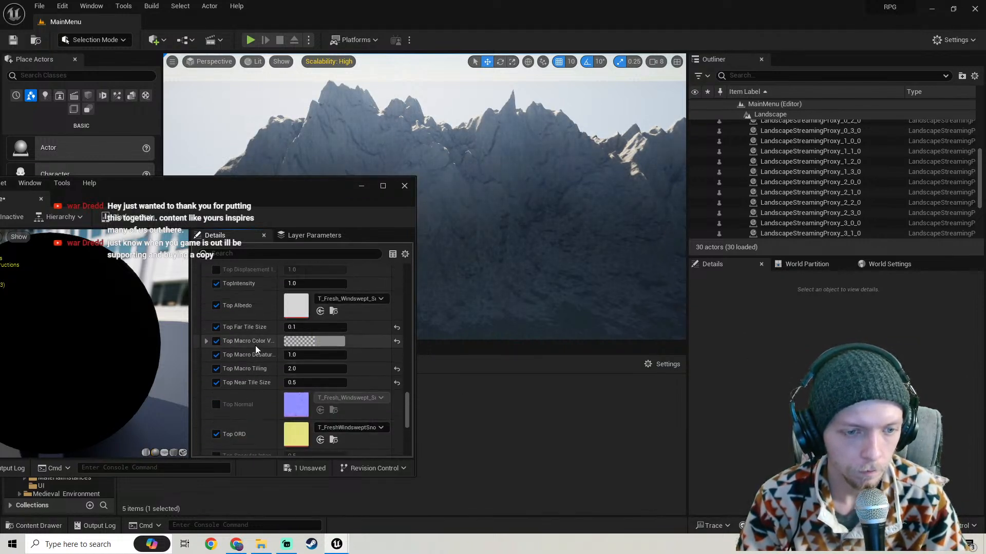
Try a Top Far Tile Size of 1.0 in MI_Landscape, set it back to 0.1 and save the material instance
{"action": "left_click", "coordinate": [320, 326]}
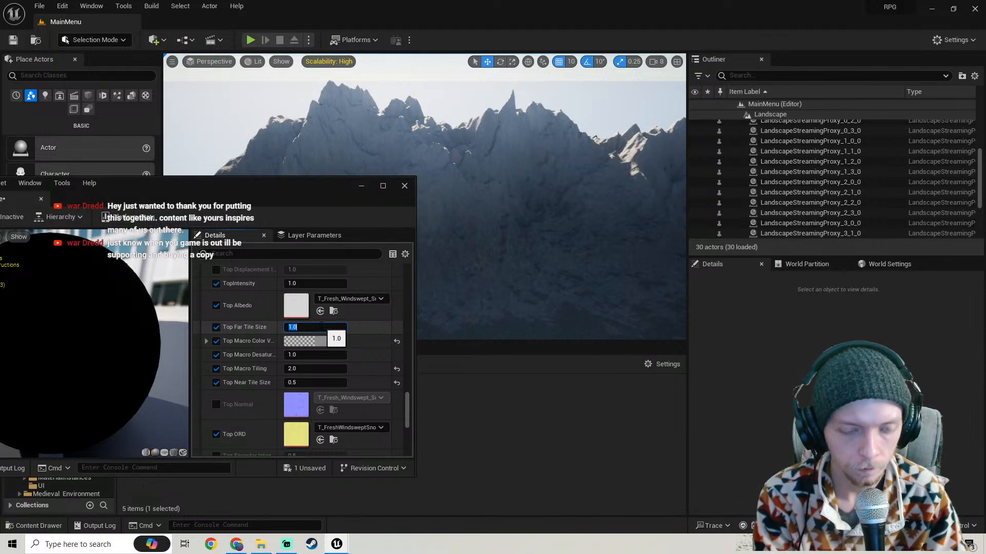
{"action": "scroll", "coordinate": [242, 322], "scroll_direction": "up", "scroll_amount": 4}
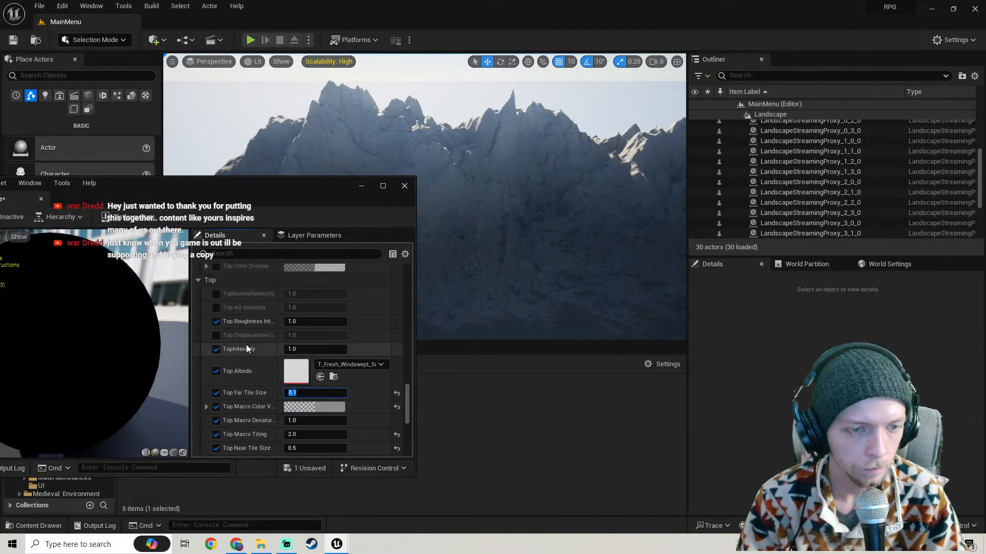
{"action": "left_click_drag", "start_coordinate": [253, 186], "coordinate": [520, 256]}
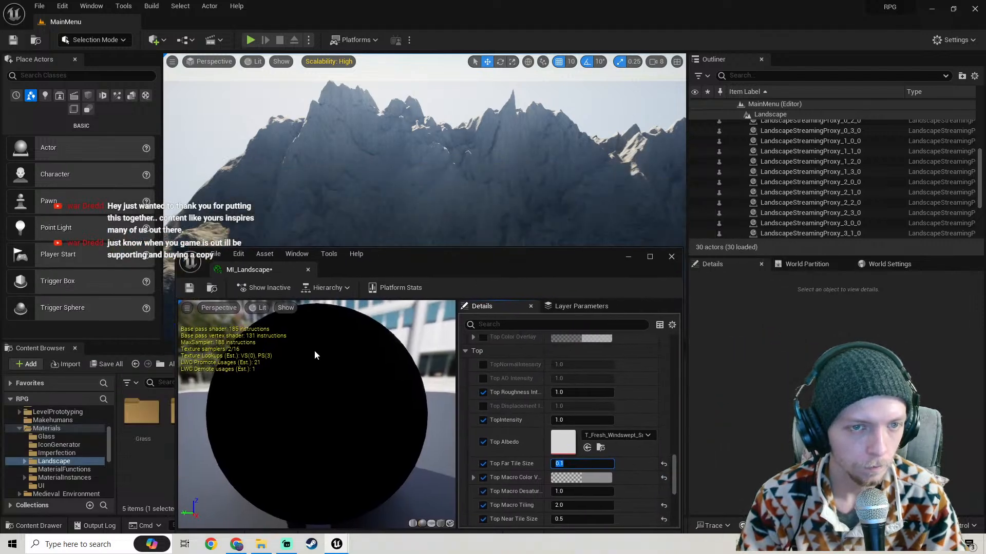
{"action": "left_click", "coordinate": [107, 364]}
{"action": "left_click", "coordinate": [574, 387]}
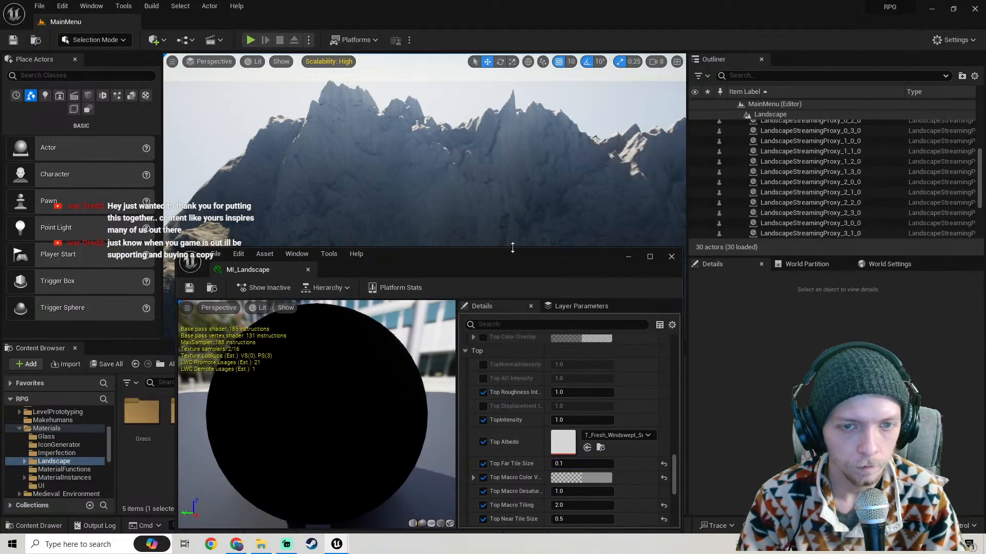
Check the mountains, then try the Top AO Intensity override in the Top group and disable it again
{"action": "left_click_drag", "start_coordinate": [561, 260], "coordinate": [255, 233]}
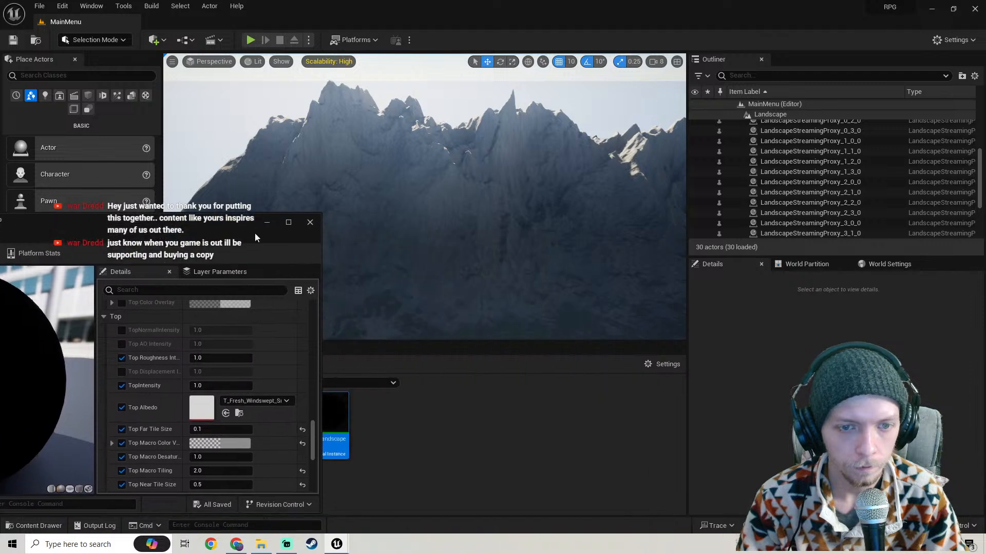
{"action": "right_click_drag", "start_coordinate": [450, 242], "coordinate": [451, 329]}
{"action": "right_click_drag", "start_coordinate": [450, 243], "coordinate": [324, 116]}
{"action": "left_click_drag", "start_coordinate": [181, 232], "coordinate": [267, 198]}
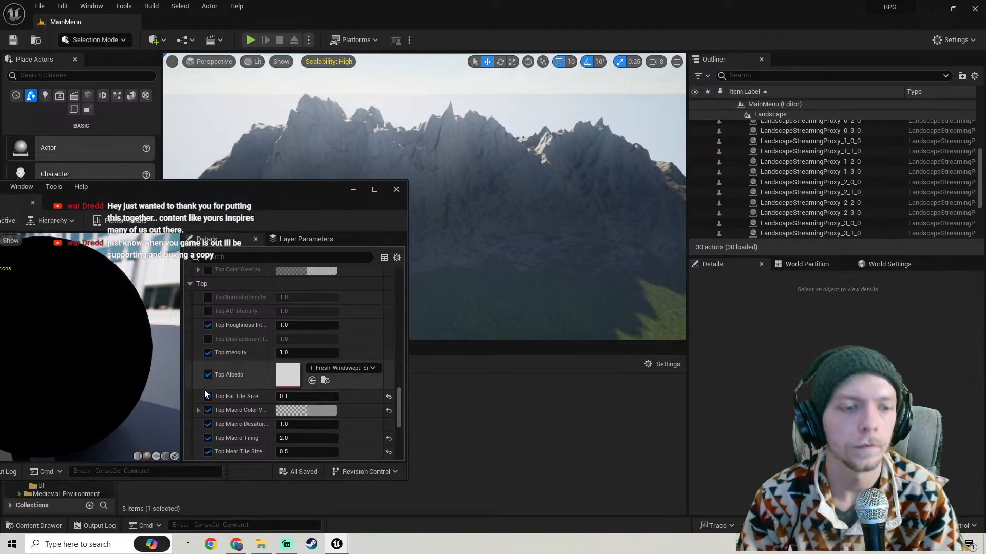
{"action": "scroll", "coordinate": [231, 359], "scroll_direction": "up", "scroll_amount": 1}
{"action": "left_click", "coordinate": [208, 327]}
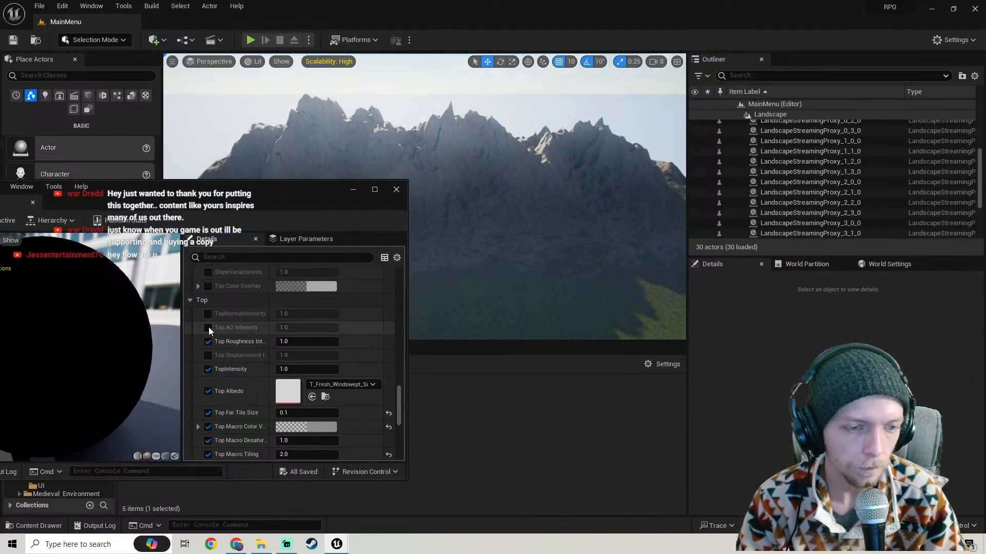
{"action": "left_click", "coordinate": [308, 327]}
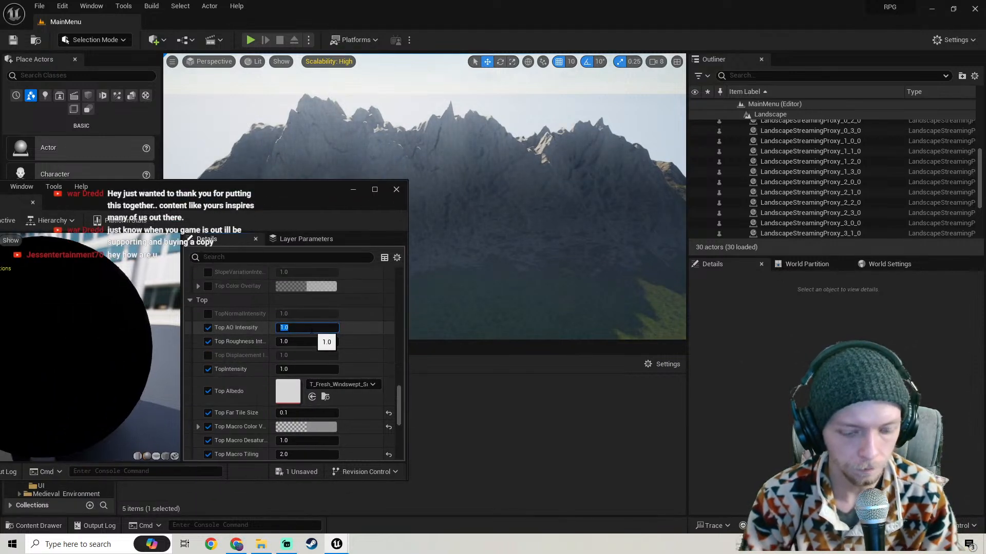
{"action": "left_click", "coordinate": [207, 331]}
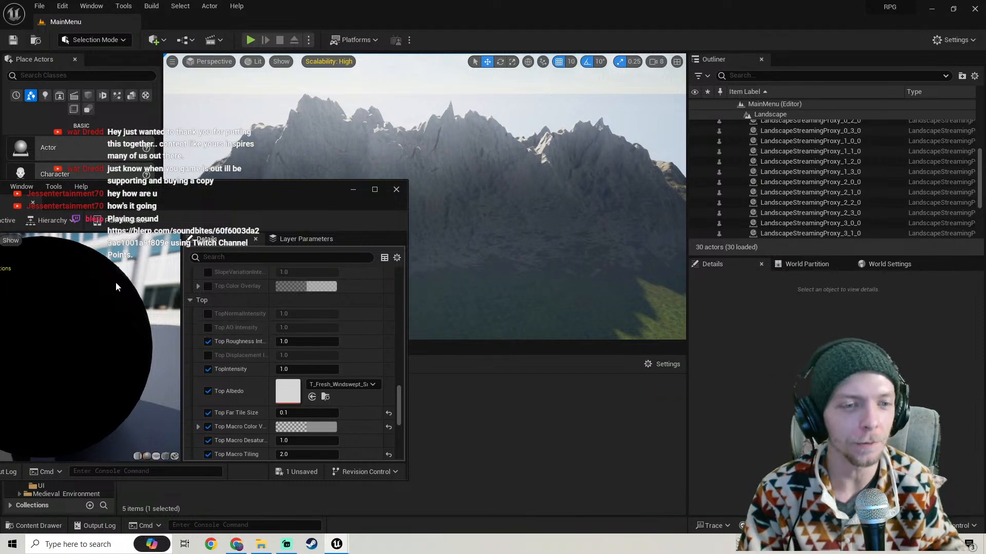
Examine the mountain range and its top layer surface from several distances and angles
{"action": "left_click_drag", "start_coordinate": [219, 195], "coordinate": [271, 204]}
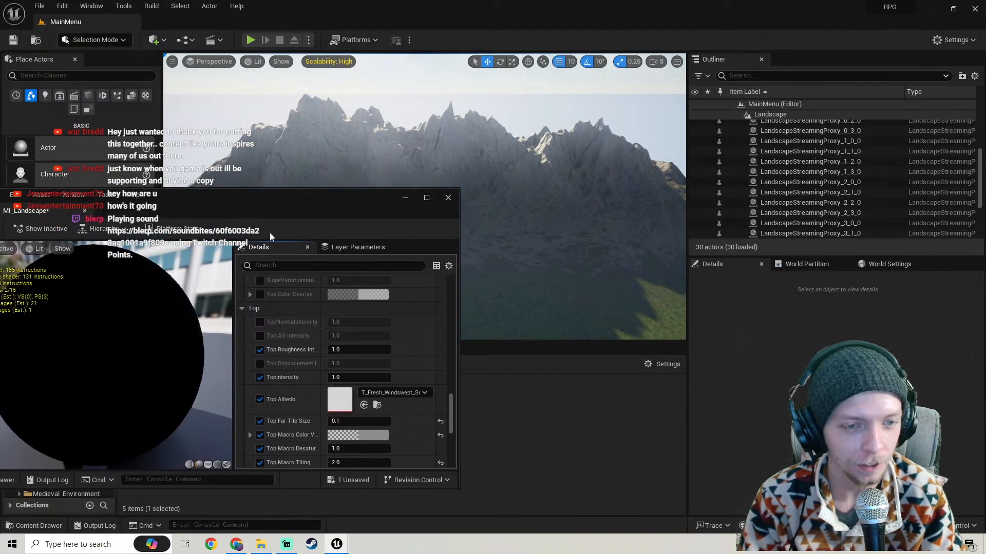
{"action": "mouse_move", "coordinate": [470, 291]}
{"action": "right_mouse_down"}
{"action": "mouse_move", "coordinate": [595, 303]}
{"action": "mouse_move", "coordinate": [500, 306]}
{"action": "mouse_move", "coordinate": [477, 280]}
{"action": "mouse_move", "coordinate": [474, 293]}
{"action": "mouse_move", "coordinate": [468, 283]}
{"action": "right_mouse_up"}
{"action": "key", "text": "w"}
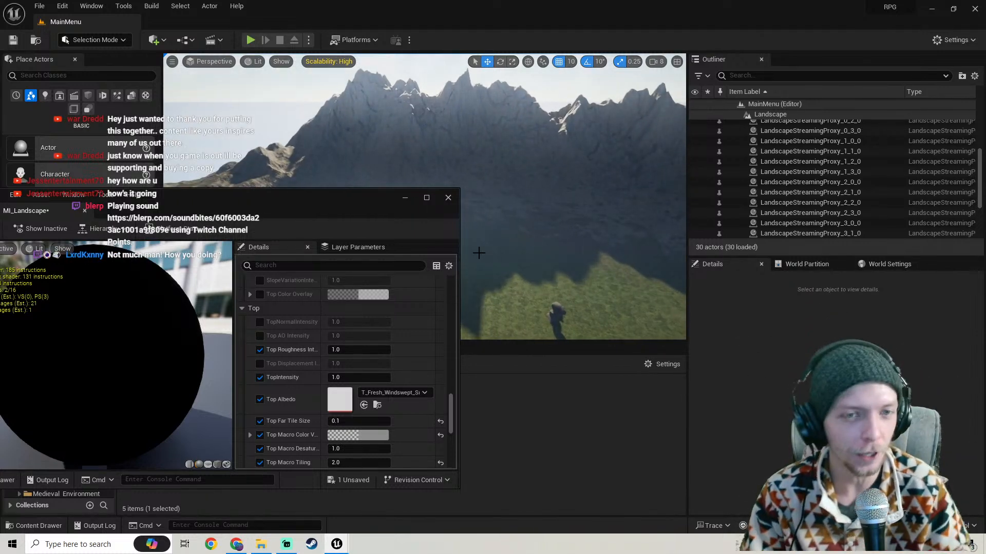
{"action": "right_click_drag", "start_coordinate": [478, 252], "coordinate": [462, 239]}
{"action": "key", "text": "e"}
{"action": "key", "text": "w"}
{"action": "left_click_drag", "start_coordinate": [359, 202], "coordinate": [404, 368]}
{"action": "right_click_drag", "start_coordinate": [402, 329], "coordinate": [477, 305]}
{"action": "key", "text": "w"}
{"action": "key", "text": "w"}
{"action": "key", "text": "w"}
{"action": "key", "text": "s"}
{"action": "key", "text": "s"}
{"action": "key", "text": "d"}
Save the modified MI_Landscape asset and review the jagged mountains from farther back
{"action": "left_click_drag", "start_coordinate": [265, 363], "coordinate": [413, 222]}
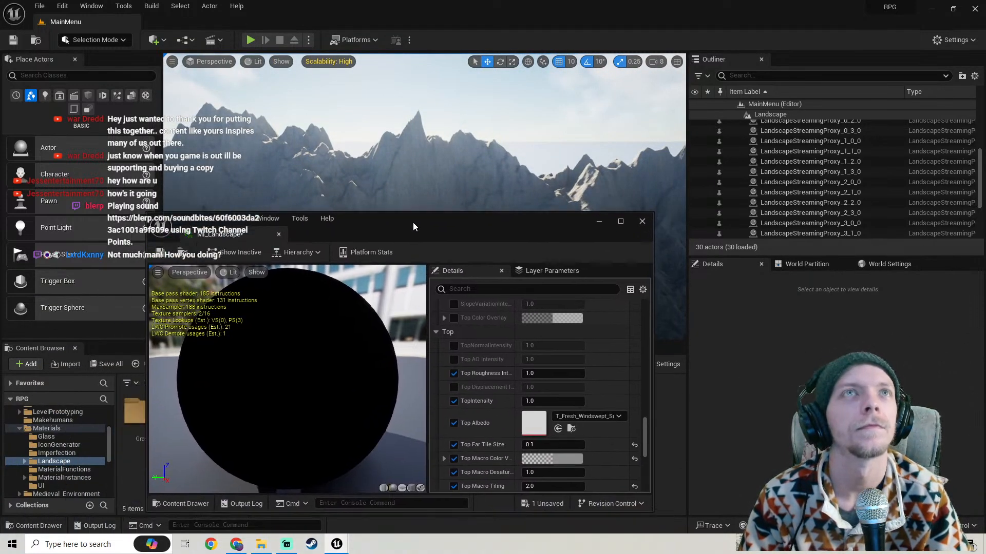
{"action": "left_click", "coordinate": [109, 364]}
{"action": "left_click", "coordinate": [570, 386]}
{"action": "left_click_drag", "start_coordinate": [509, 229], "coordinate": [480, 314]}
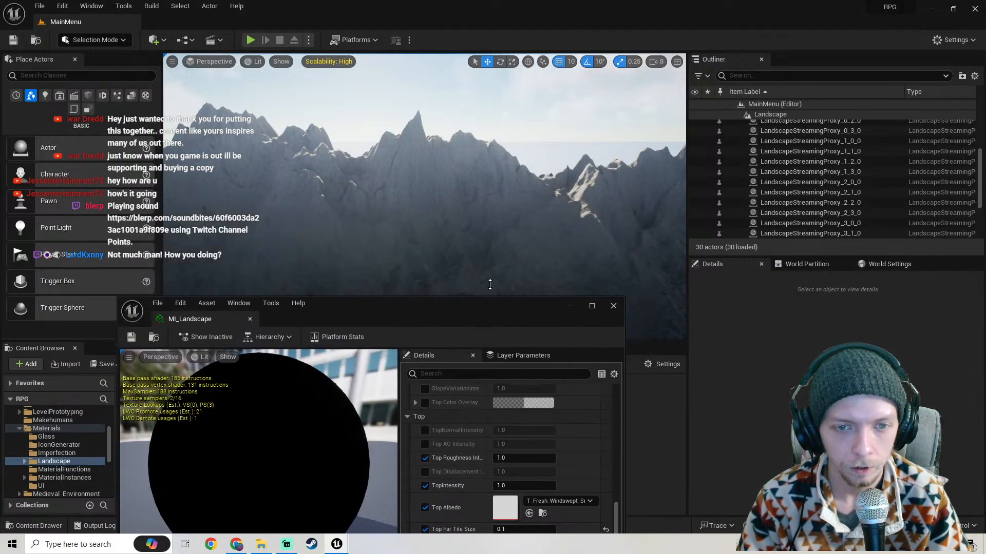
{"action": "right_click_drag", "start_coordinate": [488, 284], "coordinate": [446, 331]}
{"action": "key", "text": "s"}
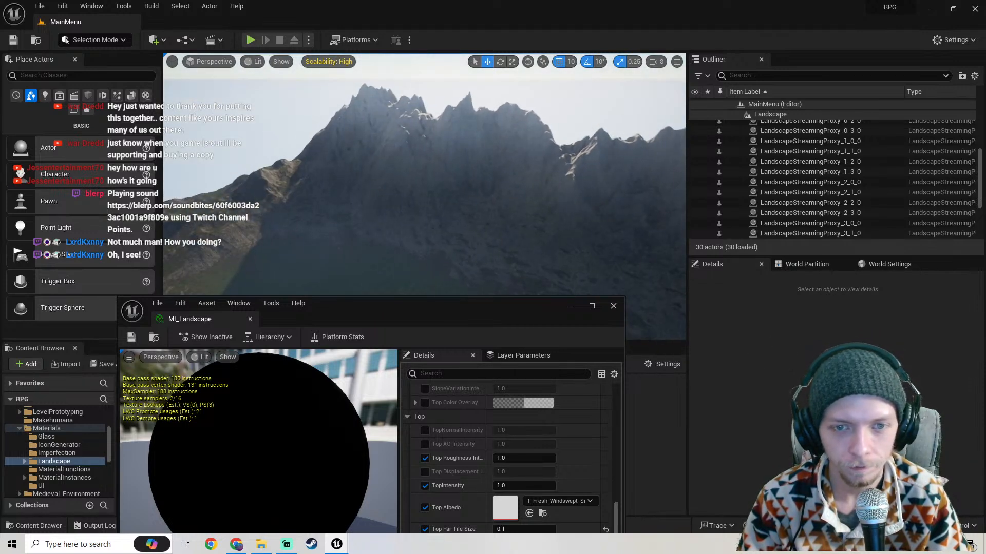
{"action": "mouse_move", "coordinate": [445, 169]}
{"action": "right_mouse_down"}
{"action": "mouse_move", "coordinate": [445, 267]}
{"action": "mouse_move", "coordinate": [445, 183]}
{"action": "right_mouse_up"}
Try a TopIntensity of 0.3, set it back to 1.0 and save the material instance
{"action": "left_click_drag", "start_coordinate": [507, 327], "coordinate": [531, 240]}
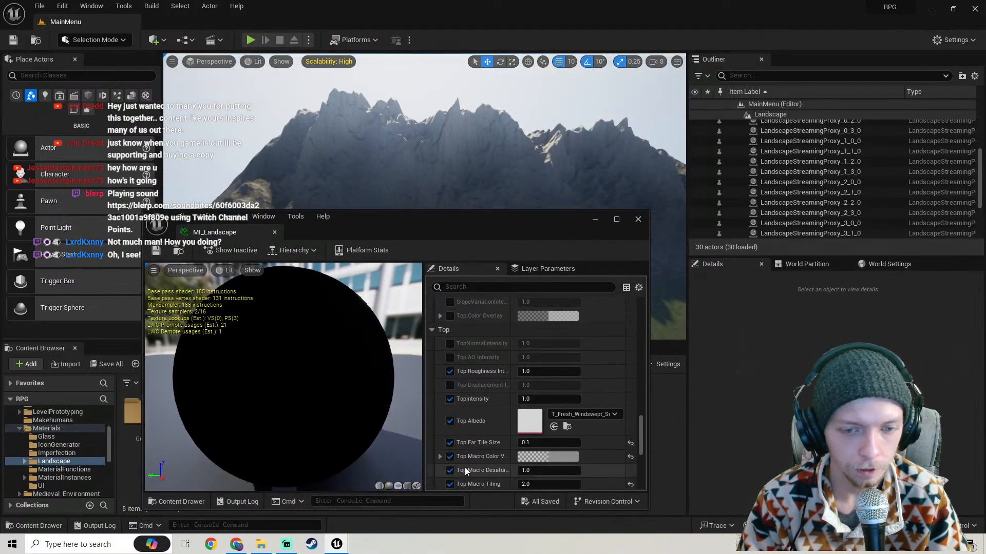
{"action": "left_click", "coordinate": [537, 399]}
{"action": "type", "text": "0.3"}
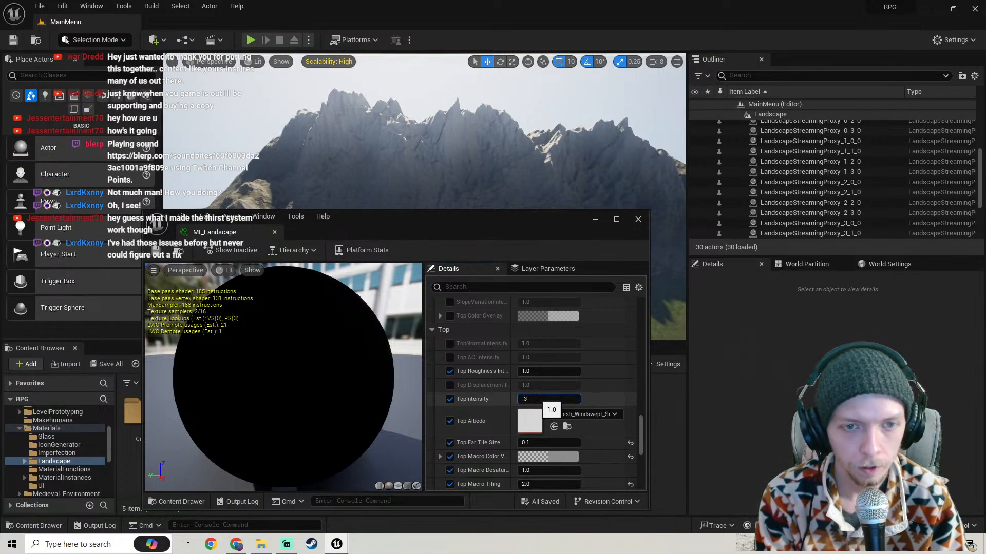
{"action": "key", "text": "Return"}
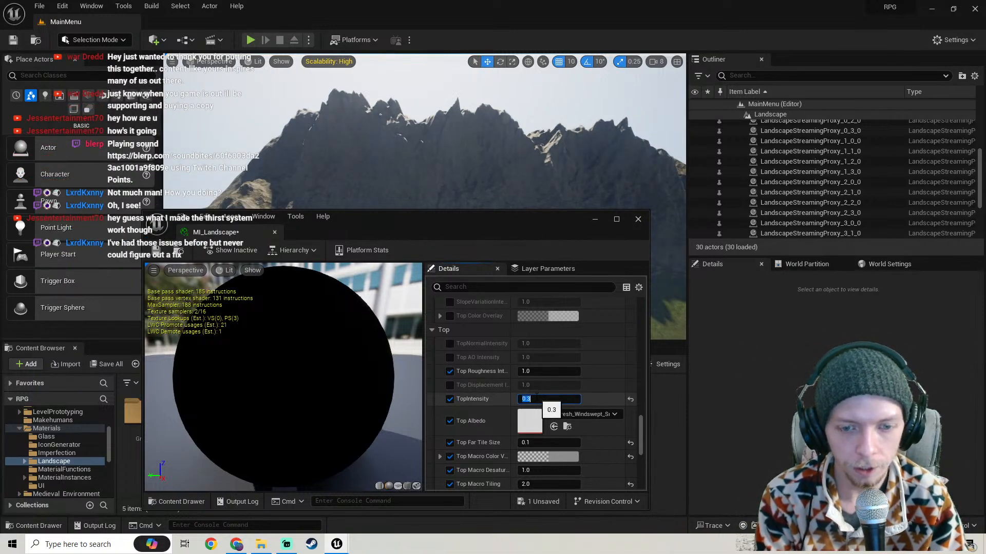
{"action": "type", "text": "1"}
{"action": "key", "text": "Return"}
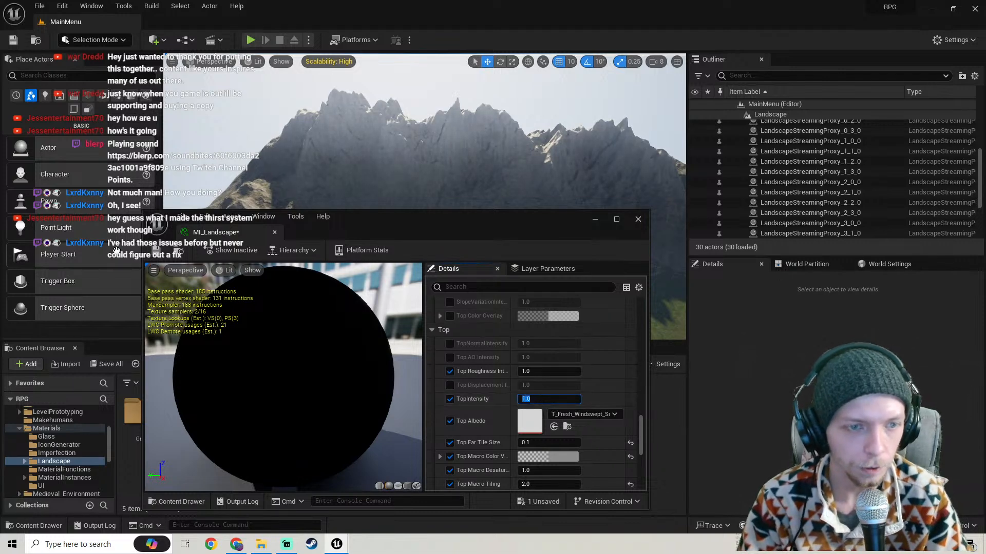
{"action": "left_click", "coordinate": [153, 251]}
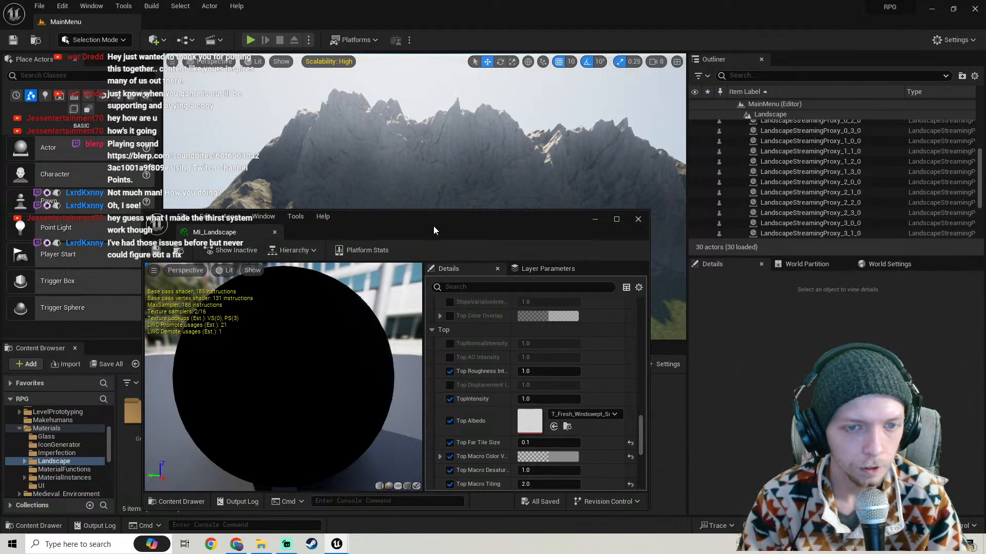
Try a Top Macro Tiling of 1, set it back to 2.0 and save the material instance
{"action": "scroll", "coordinate": [488, 410], "scroll_direction": "down", "scroll_amount": 5}
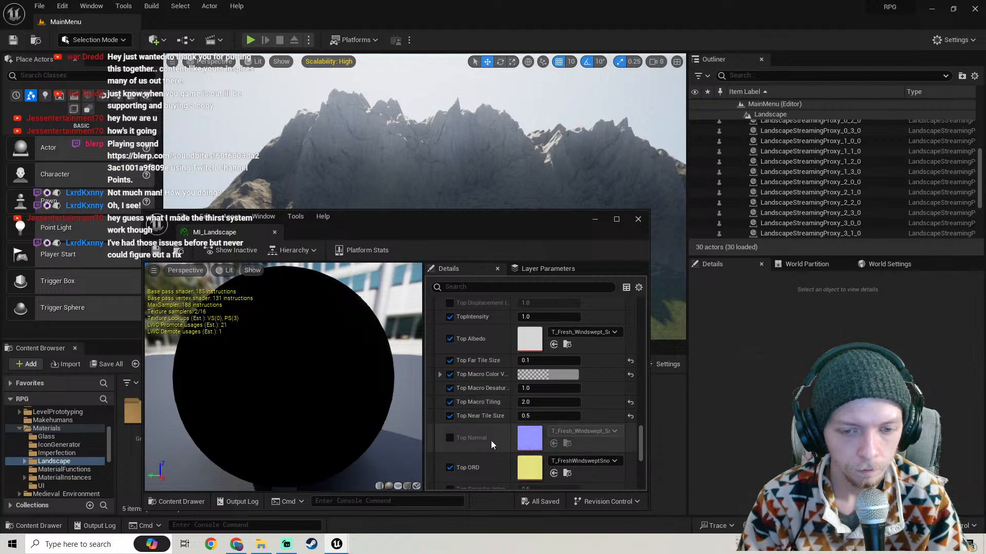
{"action": "left_click", "coordinate": [550, 415]}
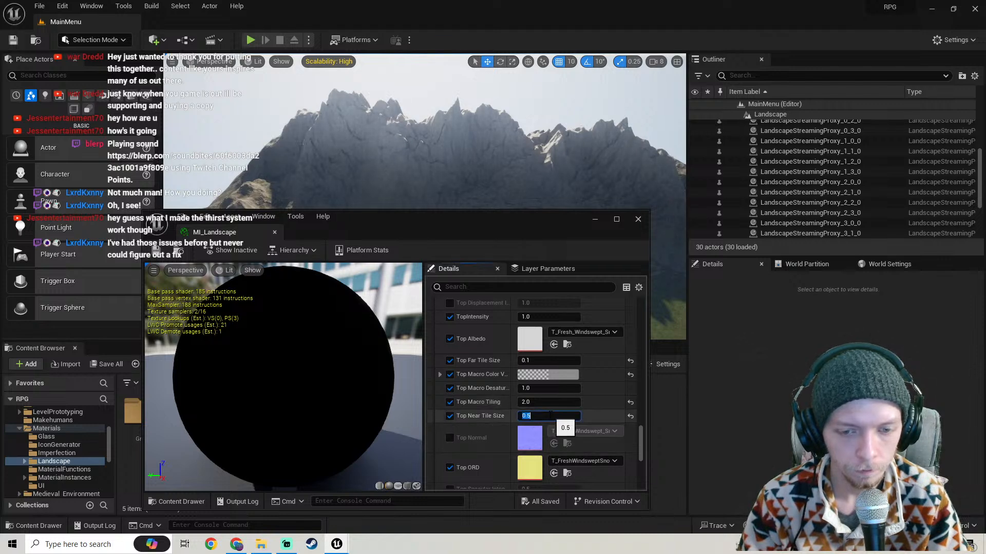
{"action": "left_click", "coordinate": [547, 402]}
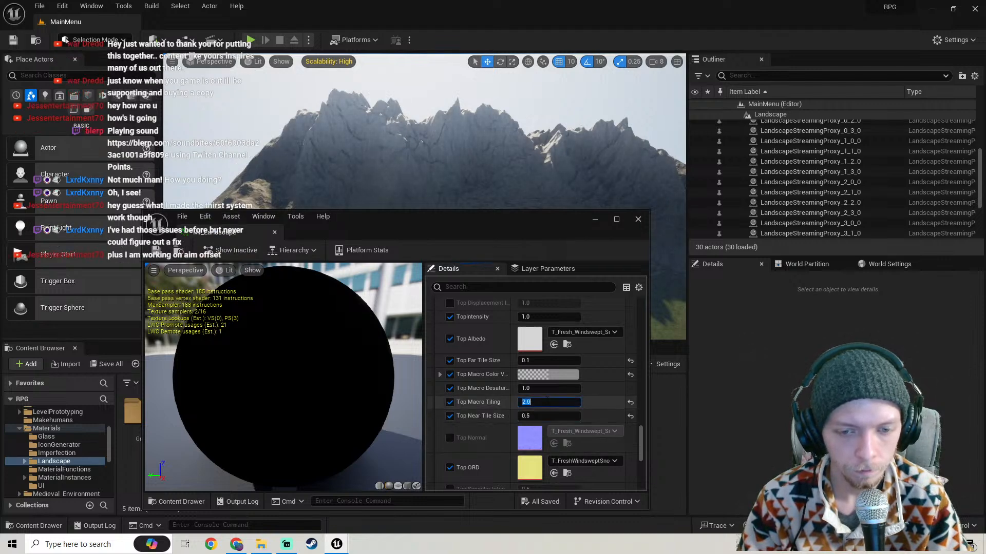
{"action": "type", "text": "1"}
{"action": "key", "text": "Return"}
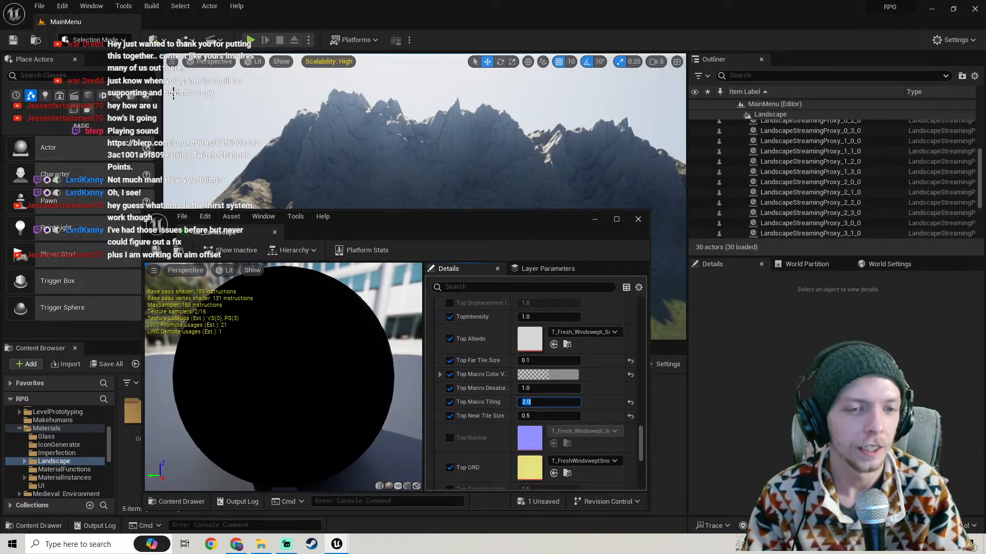
{"action": "left_click_drag", "start_coordinate": [416, 216], "coordinate": [440, 284]}
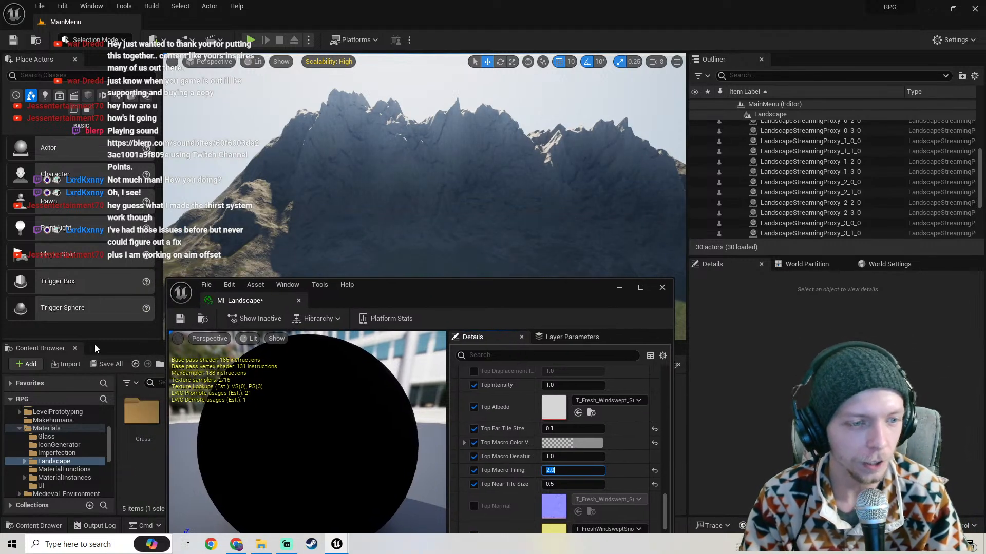
{"action": "left_click", "coordinate": [111, 364]}
{"action": "left_click", "coordinate": [576, 386]}
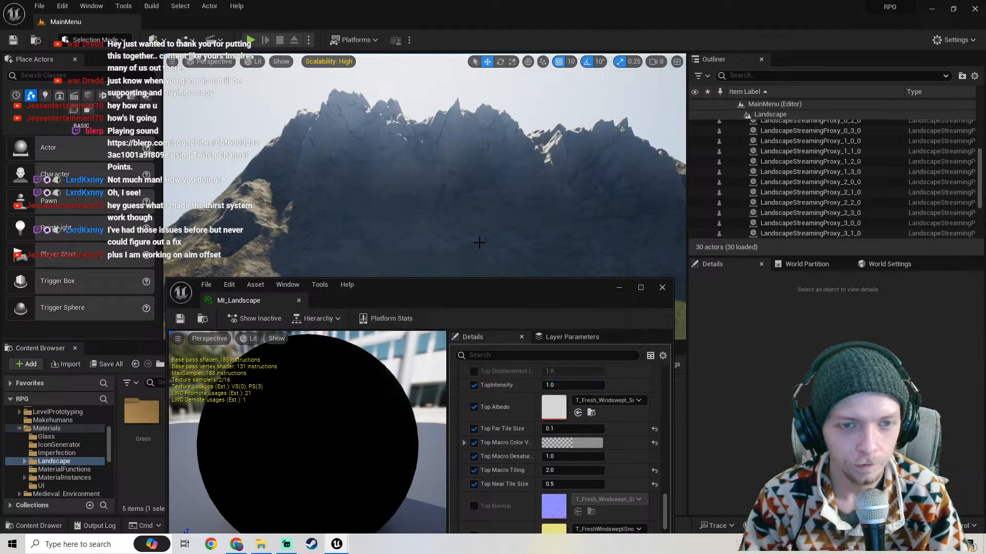
Inspect the jagged mountains and surrounding hills from a distance, minimizing the material editor to clear the viewport
{"action": "right_click_drag", "start_coordinate": [424, 197], "coordinate": [471, 230]}
{"action": "key", "text": "w"}
{"action": "key", "text": "s"}
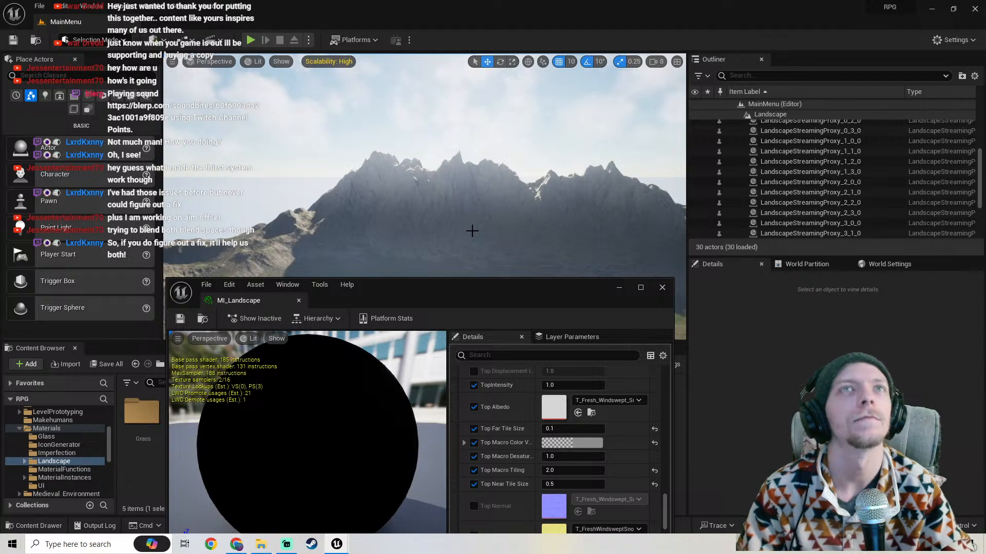
{"action": "right_click_drag", "start_coordinate": [464, 215], "coordinate": [308, 226]}
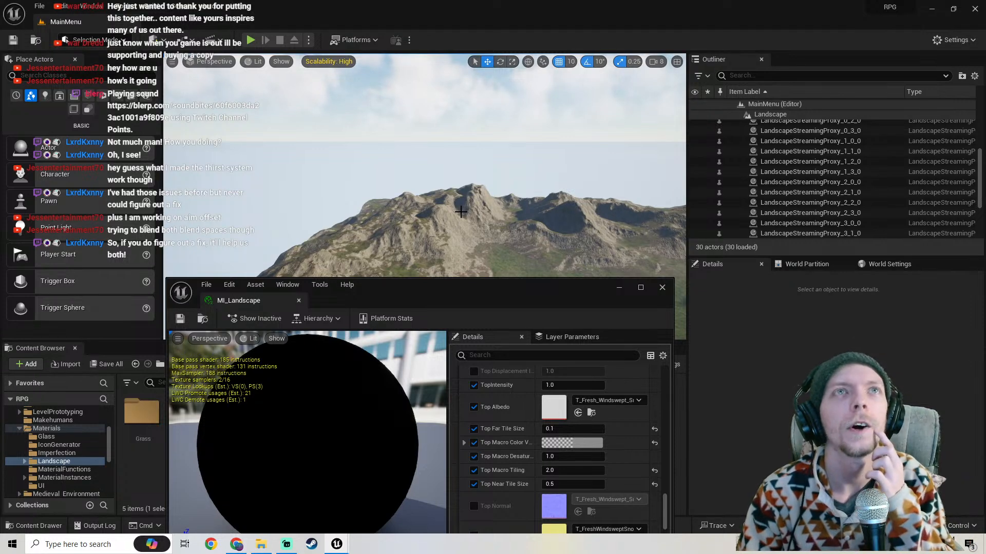
{"action": "right_click_drag", "start_coordinate": [485, 159], "coordinate": [519, 167]}
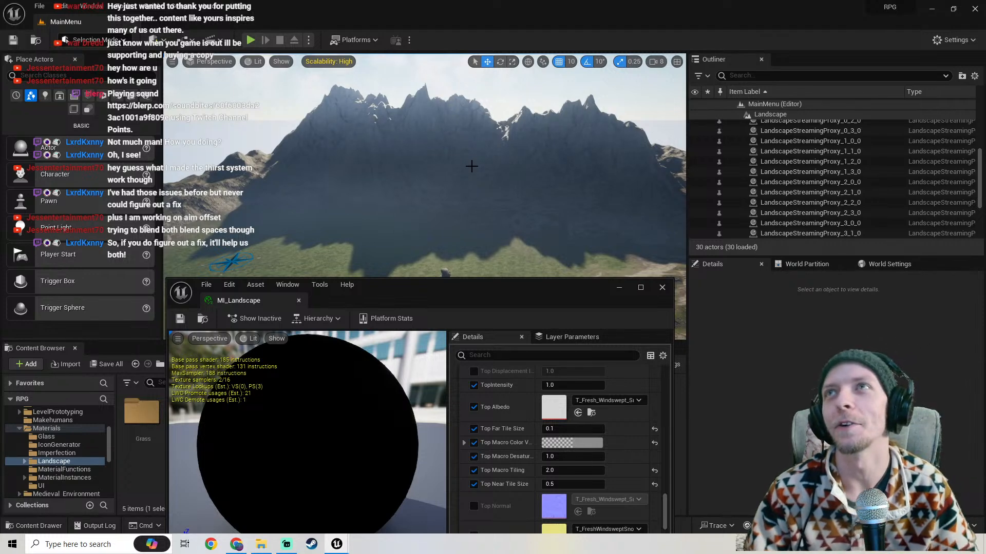
{"action": "right_click_drag", "start_coordinate": [448, 180], "coordinate": [425, 144]}
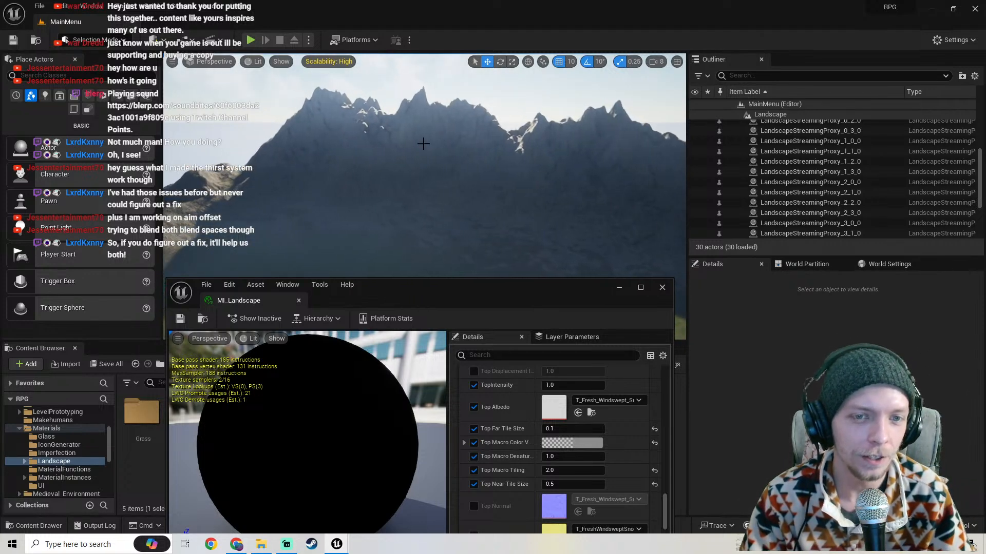
{"action": "left_click", "coordinate": [619, 288]}
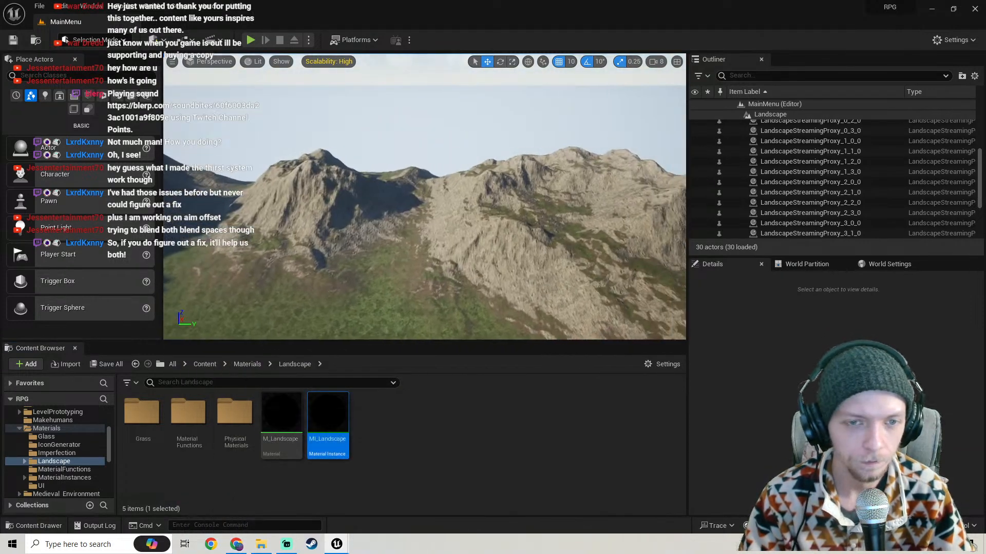
{"action": "right_click_drag", "start_coordinate": [619, 288], "coordinate": [466, 226]}
{"action": "key", "text": "w"}
{"action": "key", "text": "w"}
Try rotating BP_EasySkyV2 to light the shaded mountain face, inspect the lit slopes and undo the rotation
{"action": "left_click", "coordinate": [465, 121]}
{"action": "right_click_drag", "start_coordinate": [466, 121], "coordinate": [458, 238]}
{"action": "key", "text": "e"}
{"action": "left_click_drag", "start_coordinate": [330, 336], "coordinate": [383, 320]}
{"action": "key", "text": "w"}
{"action": "right_click_drag", "start_coordinate": [382, 321], "coordinate": [494, 328]}
{"action": "right_click_drag", "start_coordinate": [446, 277], "coordinate": [457, 269]}
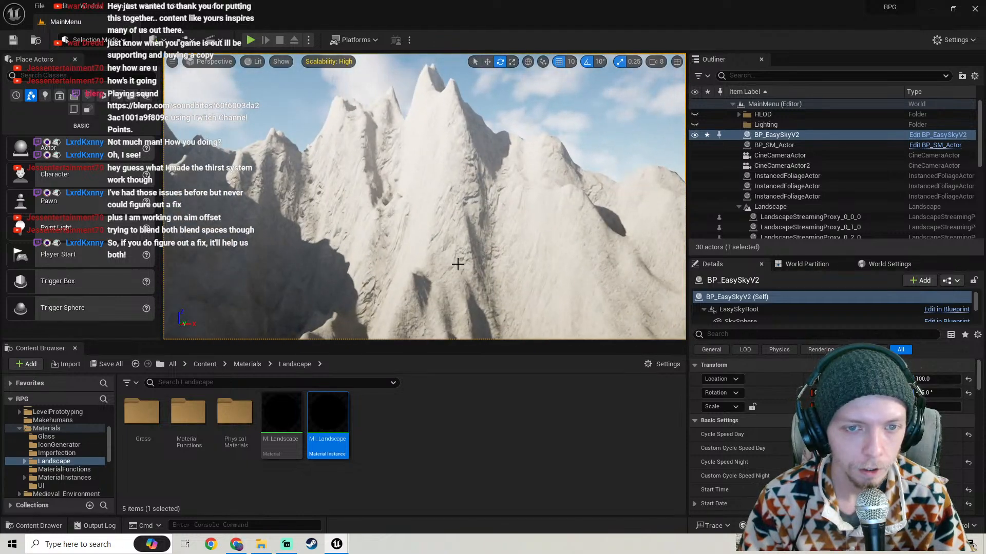
{"action": "right_click_drag", "start_coordinate": [453, 233], "coordinate": [334, 203]}
{"action": "right_click_drag", "start_coordinate": [513, 215], "coordinate": [471, 216]}
{"action": "key", "text": "ctrl+z"}
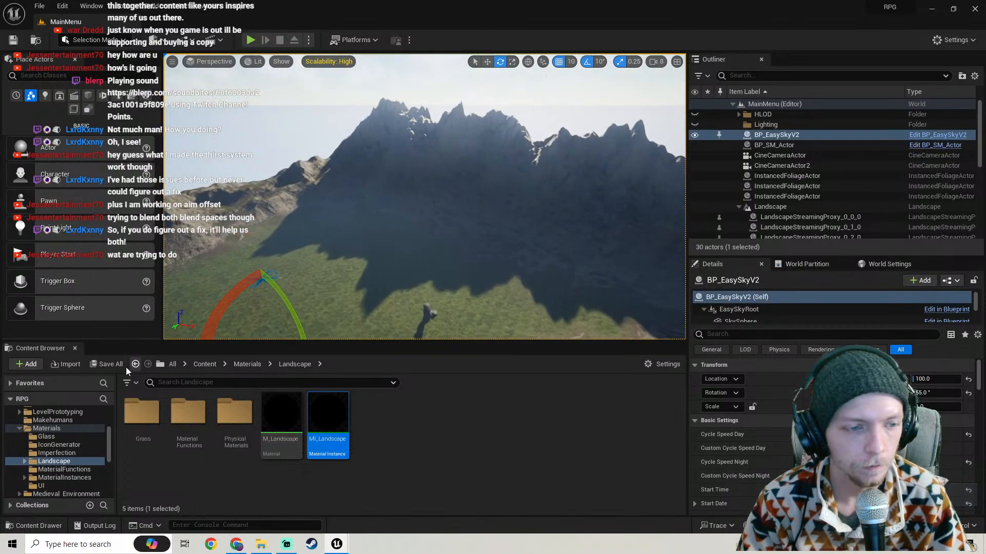
Review the shaded mountain range up close and from a distance under the original sky lighting
{"action": "right_click_drag", "start_coordinate": [484, 269], "coordinate": [495, 274]}
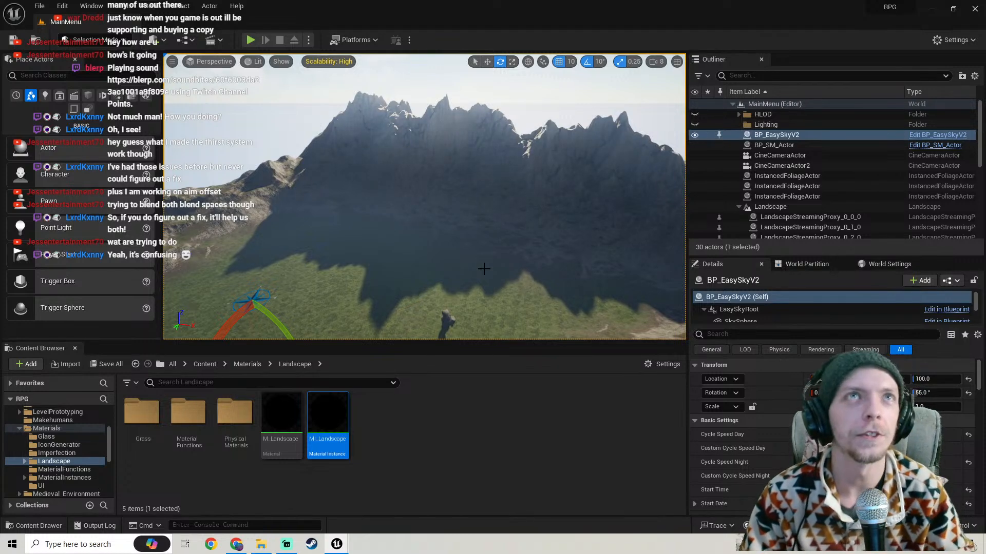
{"action": "right_click_drag", "start_coordinate": [528, 247], "coordinate": [505, 237]}
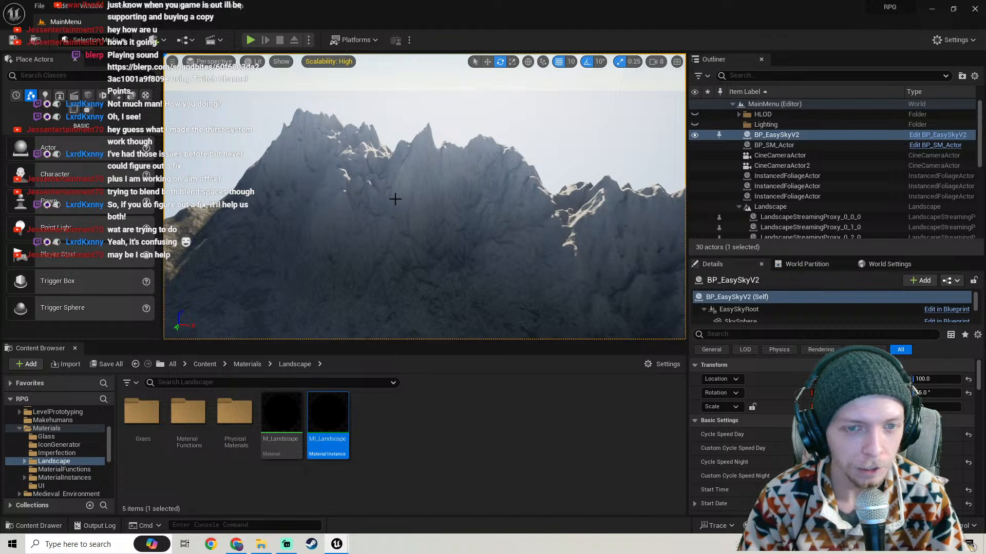
{"action": "right_click_drag", "start_coordinate": [515, 227], "coordinate": [282, 198]}
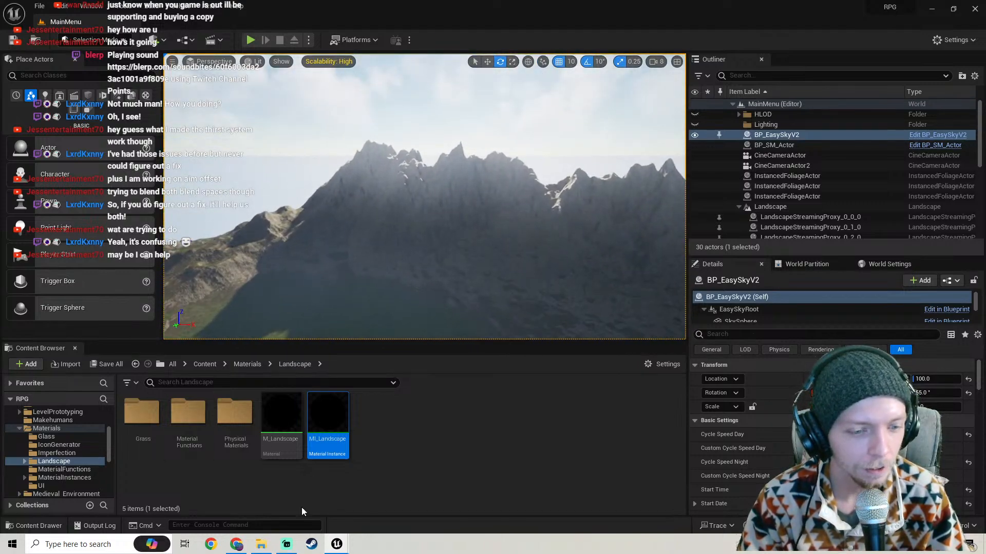
Switch to Streamlabs Desktop, hide the Screen Capture source and show it again
{"action": "left_click", "coordinate": [286, 544]}
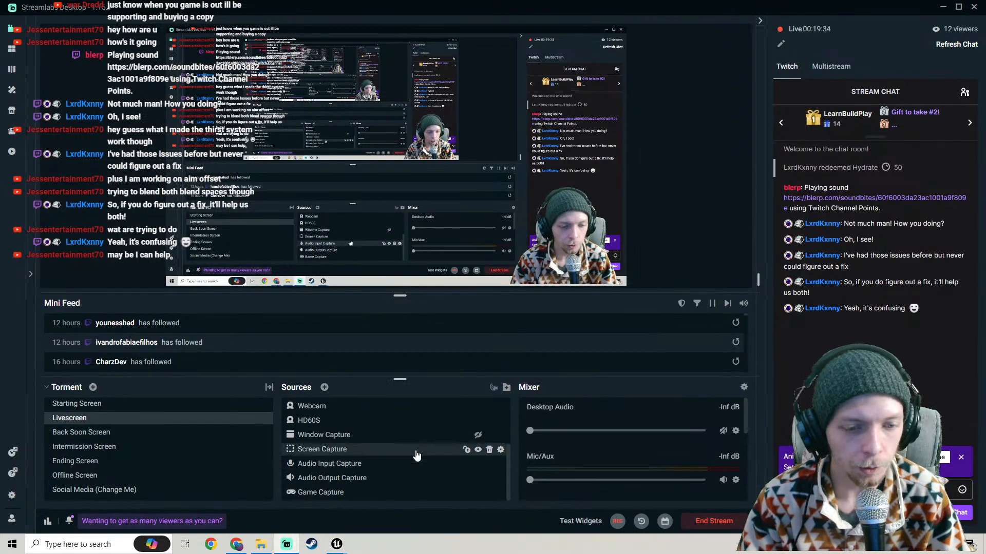
{"action": "left_click", "coordinate": [478, 449]}
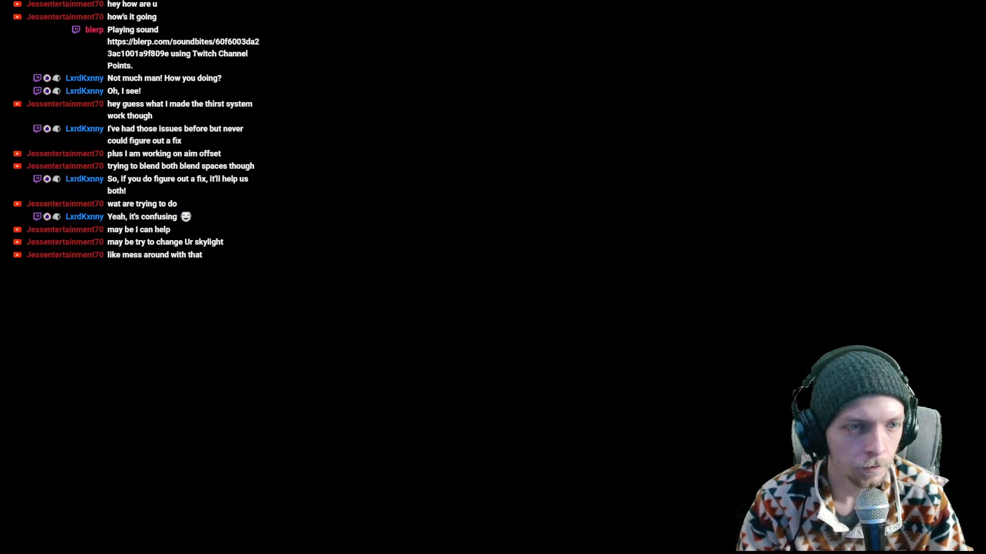
{"action": "left_click", "coordinate": [477, 449]}
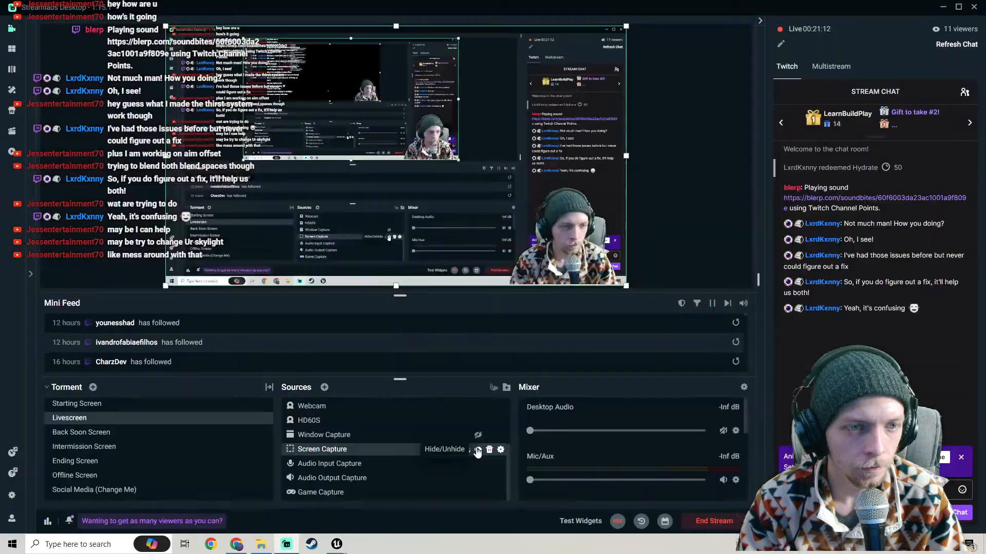
Return to Unreal Editor and minimize the MI_Landscape window to clear the level viewport
{"action": "mouse_move", "coordinate": [342, 546]}
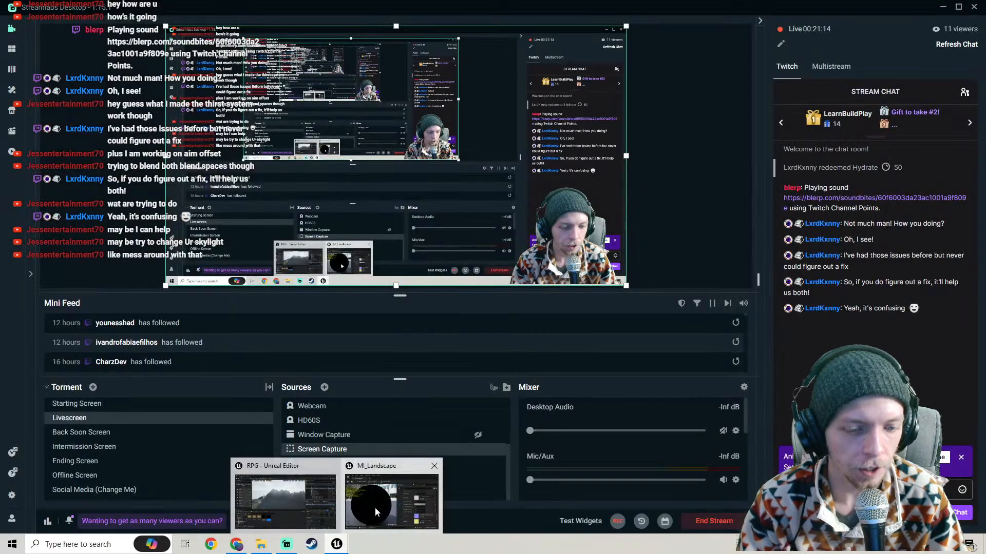
{"action": "left_click", "coordinate": [375, 508]}
{"action": "left_click_drag", "start_coordinate": [519, 301], "coordinate": [346, 260]}
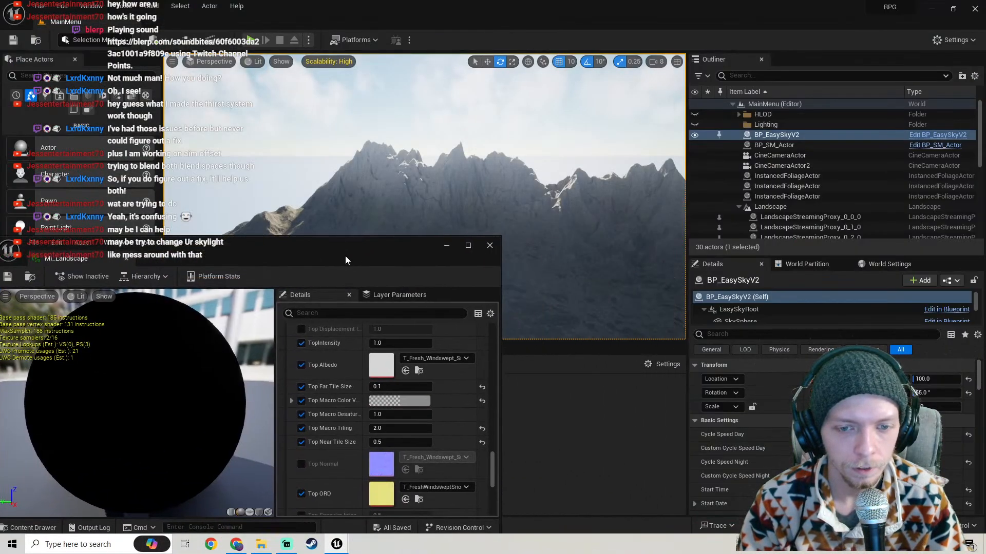
{"action": "left_click", "coordinate": [446, 246]}
Select the PostProcess component of BP_EasySkyV2 and check its Lumen Global Illumination settings
{"action": "scroll", "coordinate": [749, 303], "scroll_direction": "down", "scroll_amount": 3}
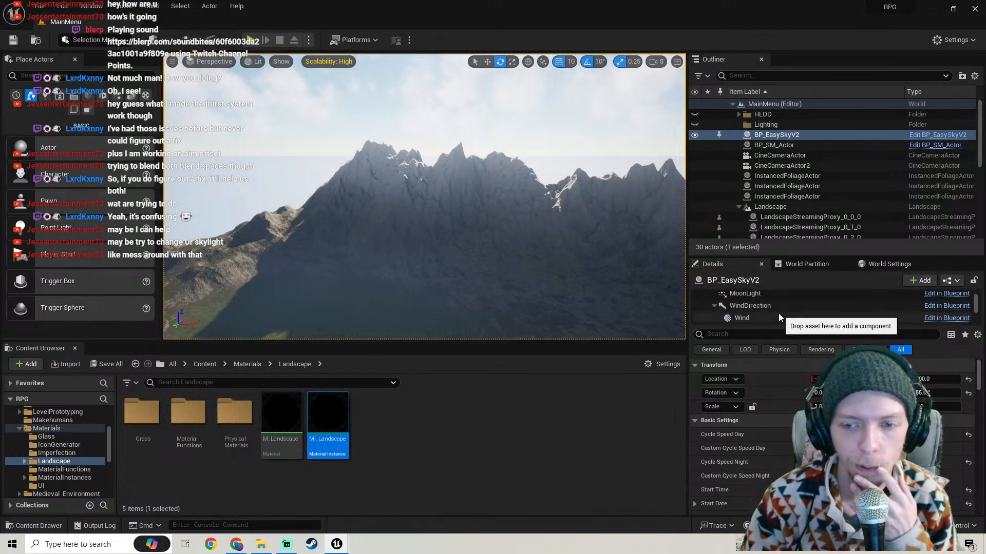
{"action": "scroll", "coordinate": [774, 308], "scroll_direction": "down", "scroll_amount": 2}
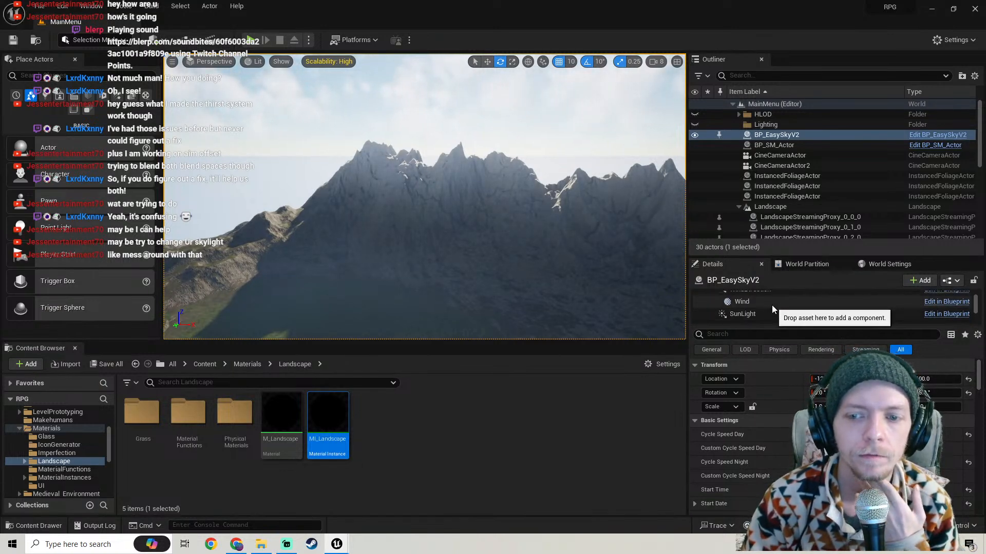
{"action": "scroll", "coordinate": [762, 308], "scroll_direction": "up", "scroll_amount": 2}
{"action": "scroll", "coordinate": [760, 309], "scroll_direction": "down", "scroll_amount": 3}
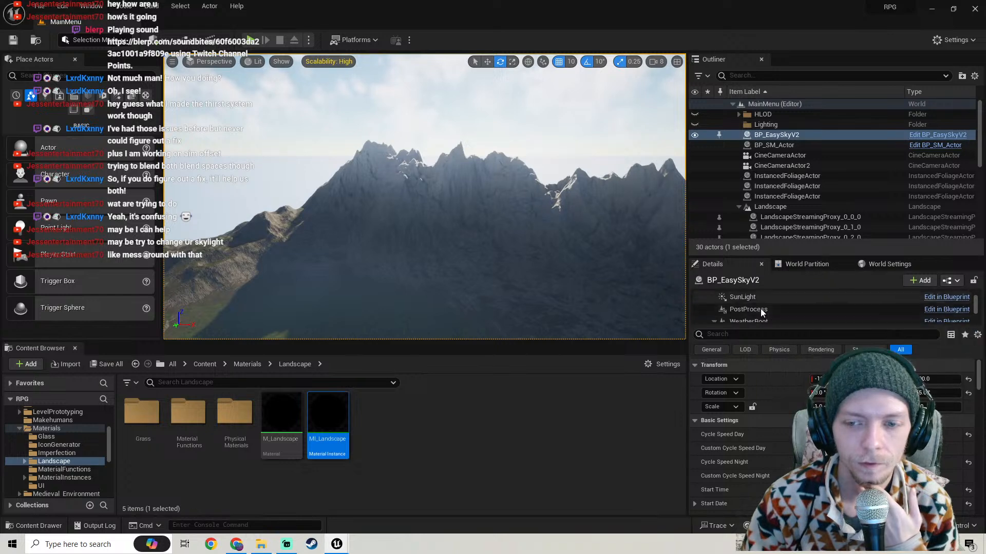
{"action": "left_click", "coordinate": [760, 309]}
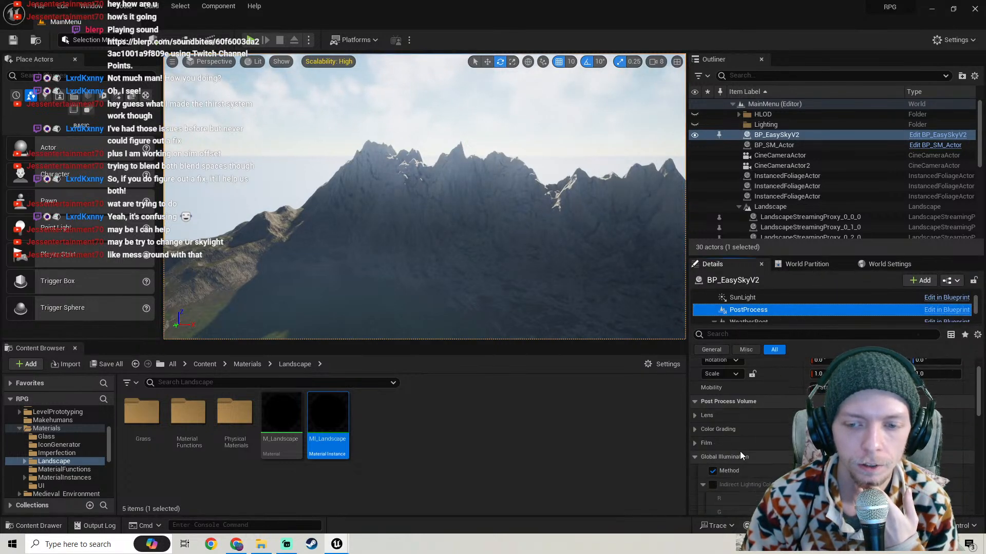
{"action": "scroll", "coordinate": [742, 447], "scroll_direction": "down", "scroll_amount": 2}
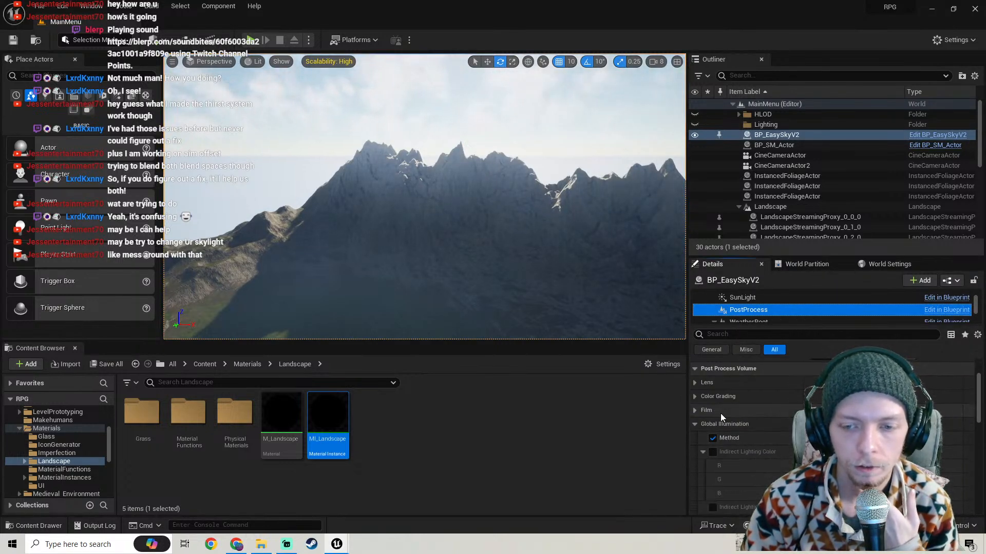
{"action": "scroll", "coordinate": [746, 408], "scroll_direction": "down", "scroll_amount": 5}
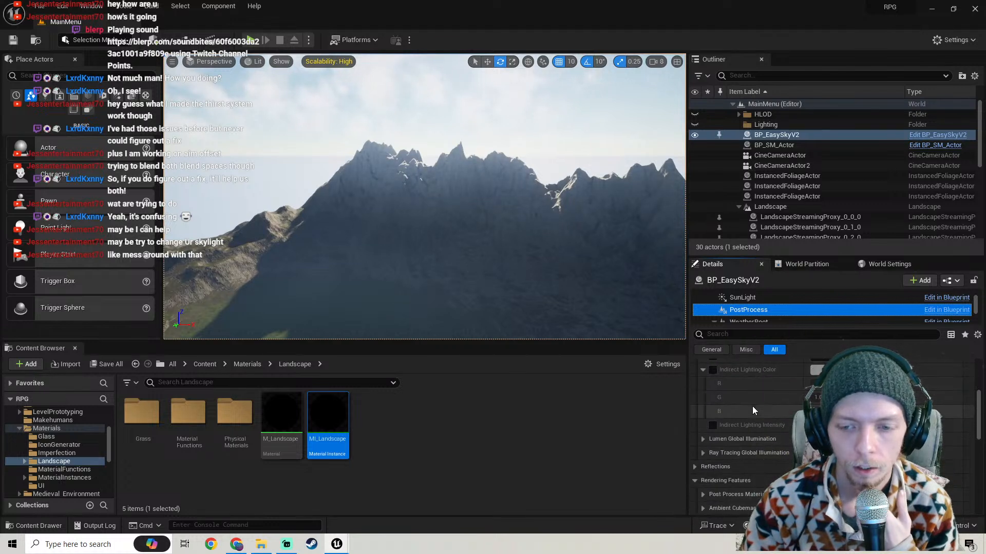
{"action": "left_click", "coordinate": [703, 440]}
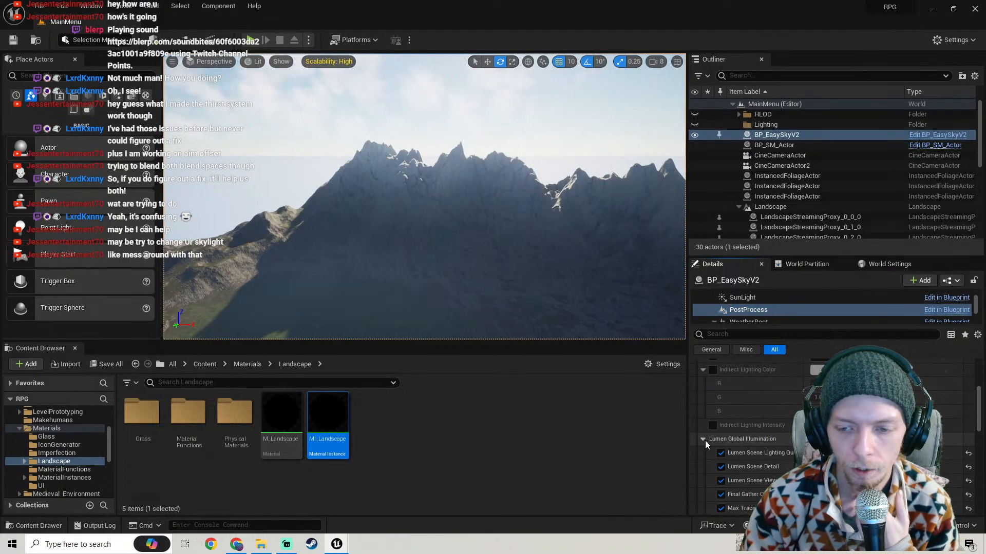
{"action": "left_click", "coordinate": [703, 439]}
Try another Global Illumination method in place of Lumen and inspect the shaded mountains up close and from a distance
{"action": "scroll", "coordinate": [744, 426], "scroll_direction": "up", "scroll_amount": 2}
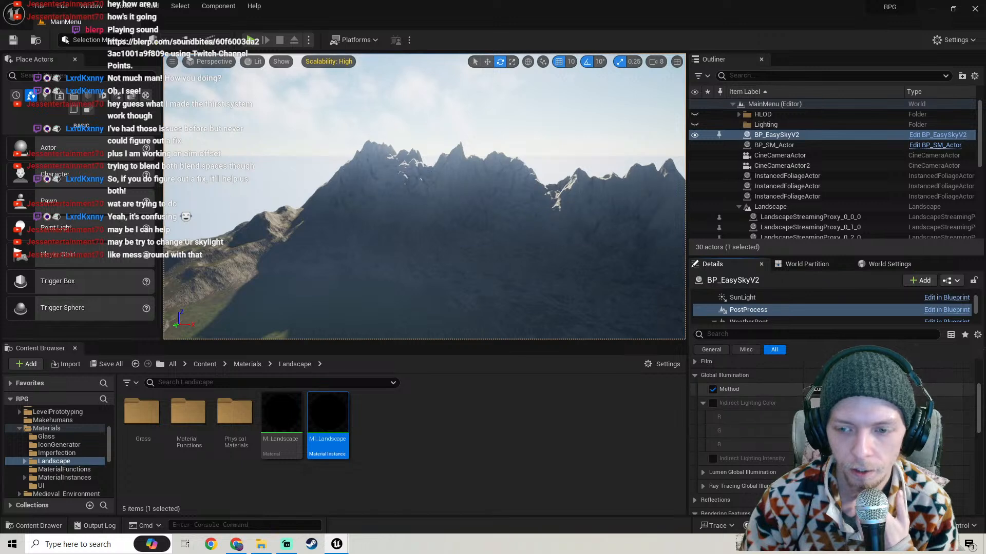
{"action": "left_click", "coordinate": [827, 389]}
{"action": "left_click", "coordinate": [827, 427]}
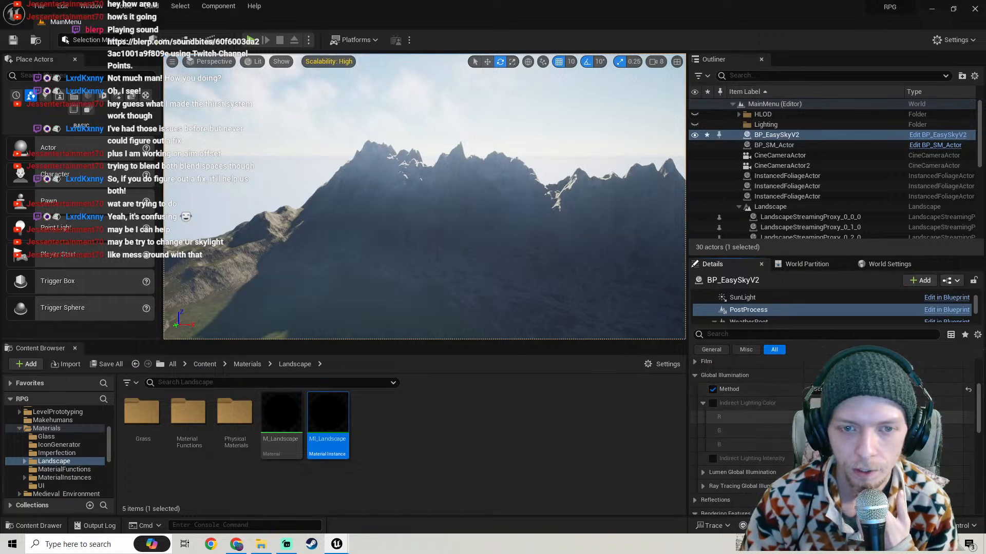
{"action": "key", "text": "w"}
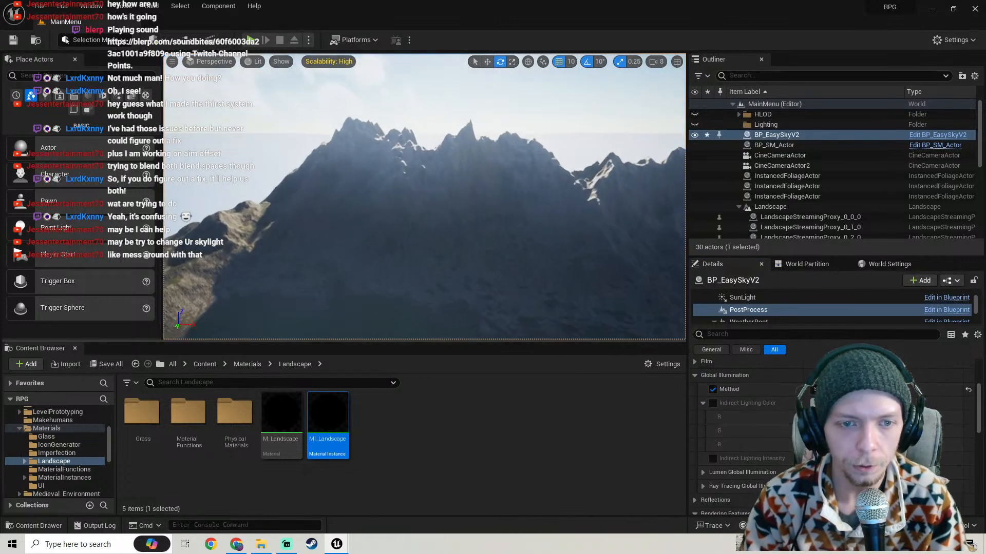
{"action": "key", "text": "w"}
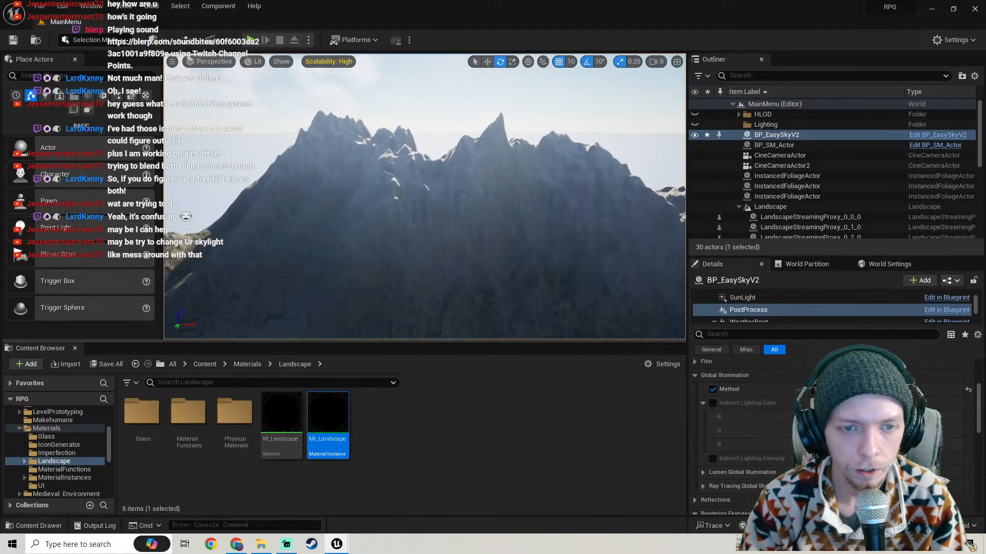
{"action": "key", "text": "w"}
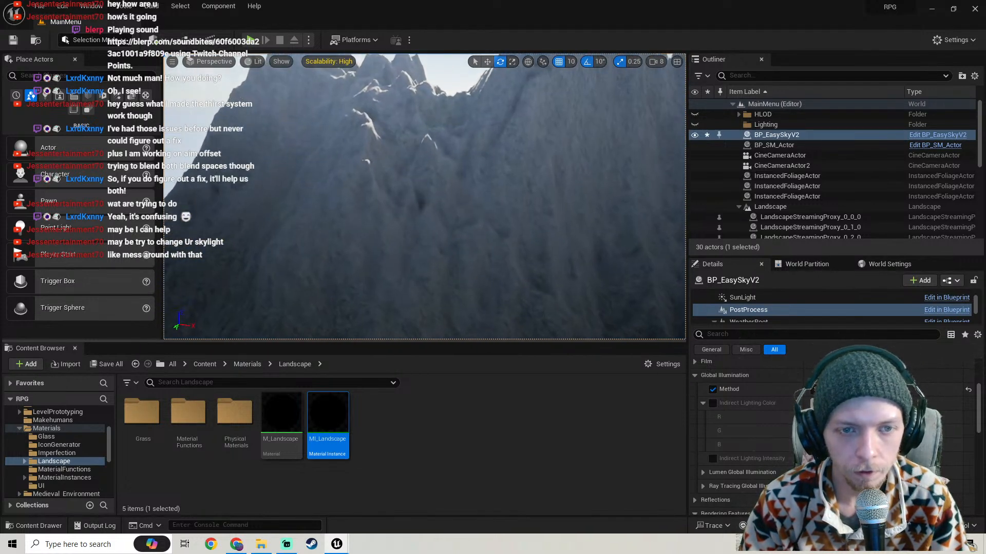
{"action": "key", "text": "s"}
{"action": "right_click_drag", "start_coordinate": [424, 196], "coordinate": [378, 224]}
{"action": "key", "text": "s"}
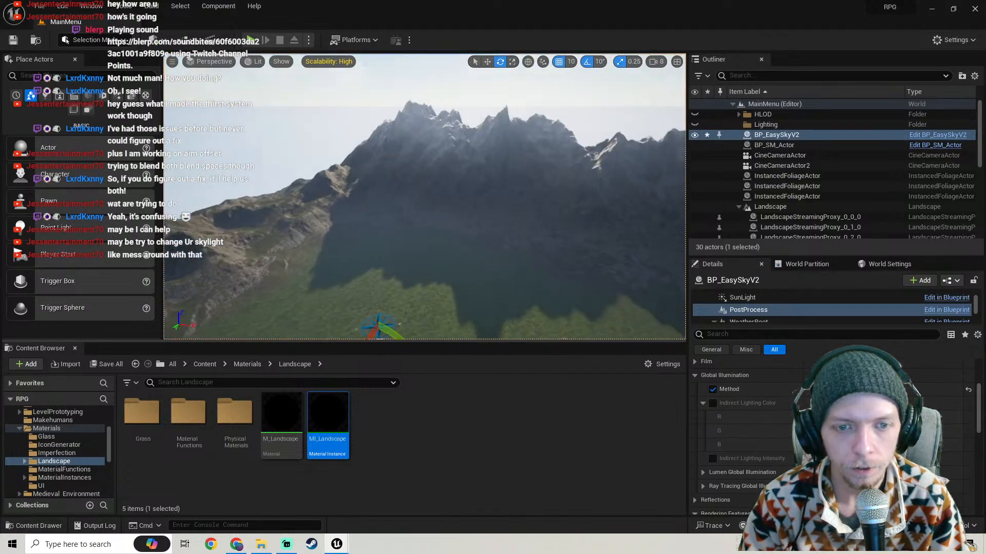
{"action": "right_click_drag", "start_coordinate": [369, 300], "coordinate": [430, 283]}
{"action": "key", "text": "w"}
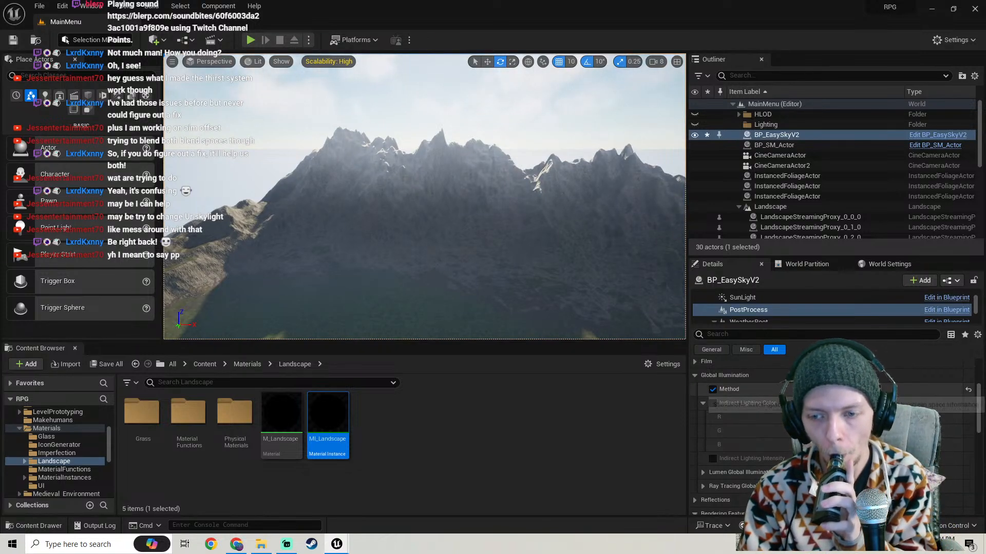
Reset Lumen Scene Lighting Quality, Lumen Scene Detail and Final Gather Quality to their default values
{"action": "scroll", "coordinate": [758, 431], "scroll_direction": "down", "scroll_amount": 1}
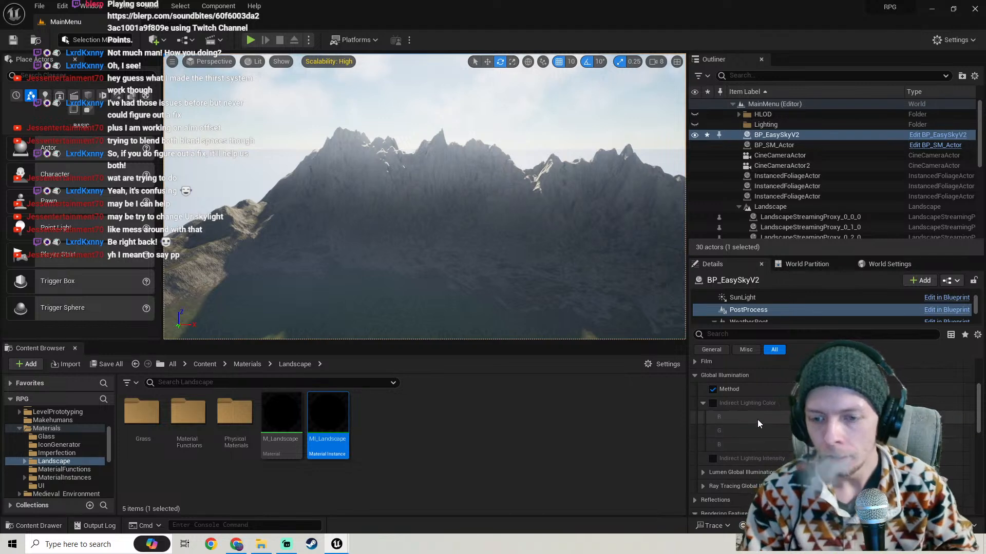
{"action": "left_click", "coordinate": [703, 455]}
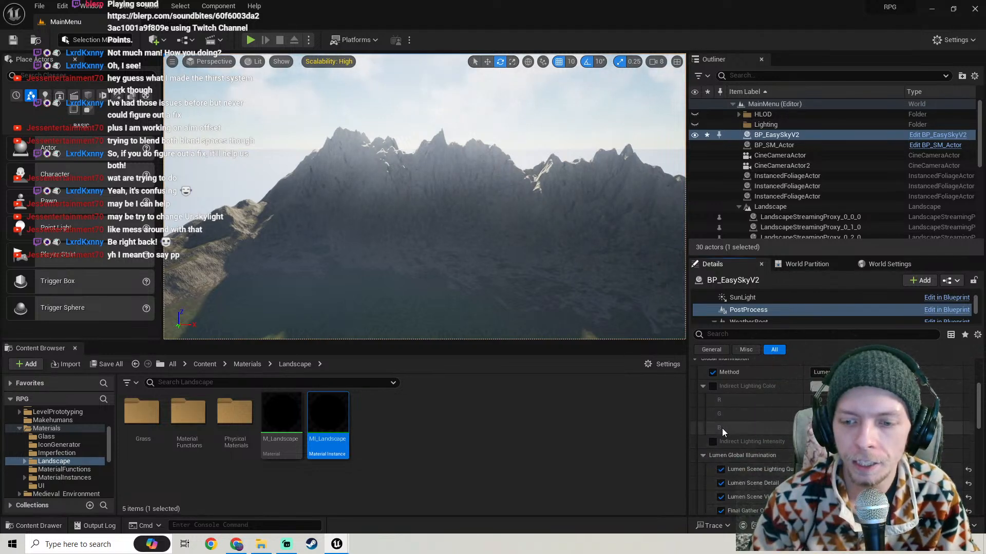
{"action": "scroll", "coordinate": [739, 476], "scroll_direction": "down", "scroll_amount": 2}
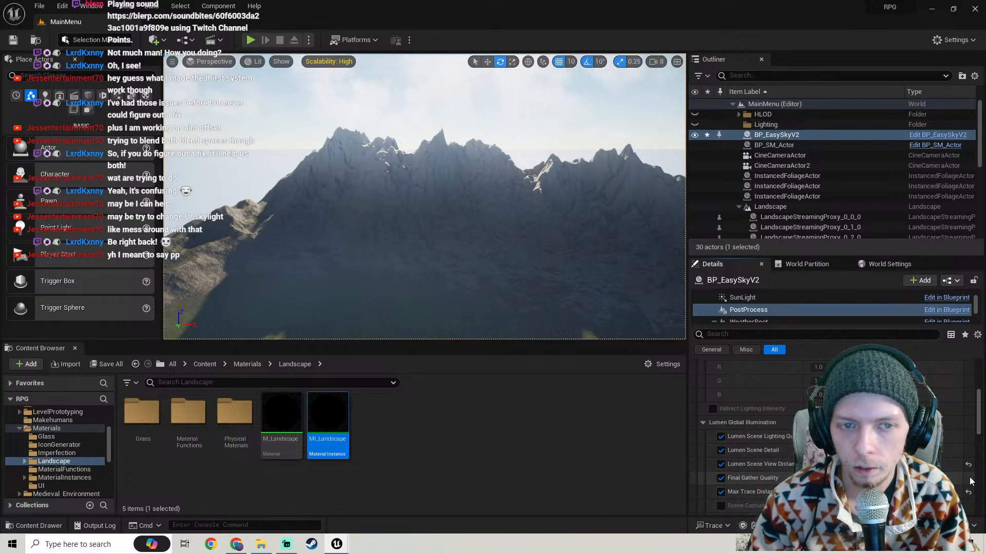
{"action": "mouse_move", "coordinate": [500, 276]}
{"action": "right_mouse_down"}
{"action": "mouse_move", "coordinate": [473, 276]}
{"action": "mouse_move", "coordinate": [518, 275]}
{"action": "right_mouse_up"}
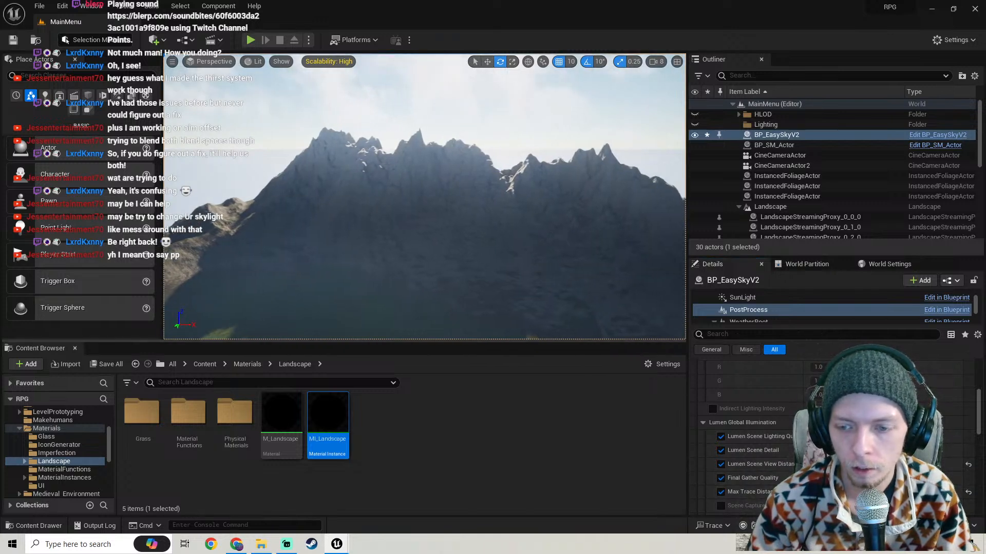
Reset Max Trace Distance and Lumen Scene View Distance to their defaults, check the mountain shading and save BP_EasySkyV2
{"action": "scroll", "coordinate": [748, 451], "scroll_direction": "down", "scroll_amount": 1}
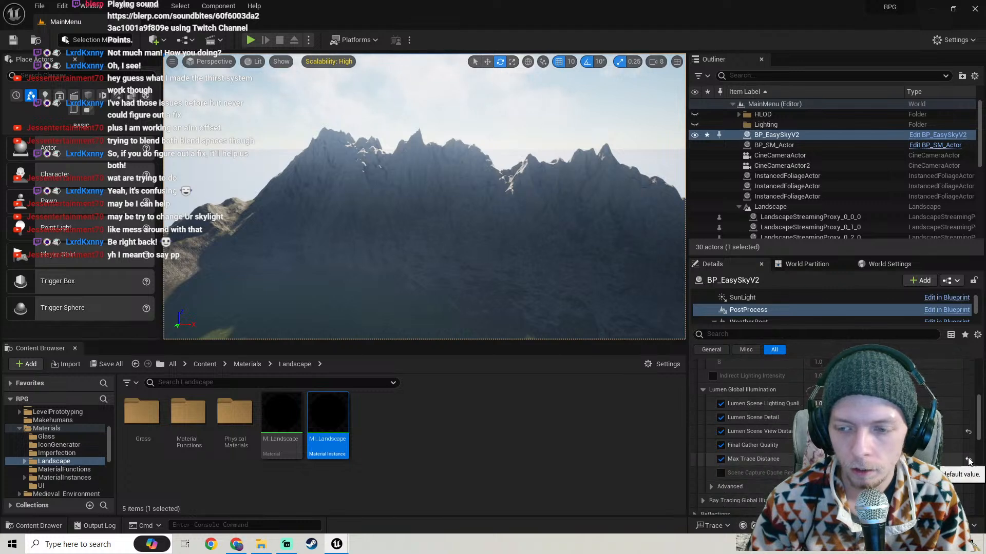
{"action": "key", "text": "w"}
{"action": "mouse_move", "coordinate": [389, 251]}
{"action": "right_mouse_down"}
{"action": "mouse_move", "coordinate": [375, 277]}
{"action": "mouse_move", "coordinate": [382, 239]}
{"action": "mouse_move", "coordinate": [362, 257]}
{"action": "mouse_move", "coordinate": [447, 240]}
{"action": "mouse_move", "coordinate": [392, 251]}
{"action": "mouse_move", "coordinate": [407, 247]}
{"action": "mouse_move", "coordinate": [382, 242]}
{"action": "right_mouse_up"}
{"action": "key", "text": "s"}
{"action": "key", "text": "w"}
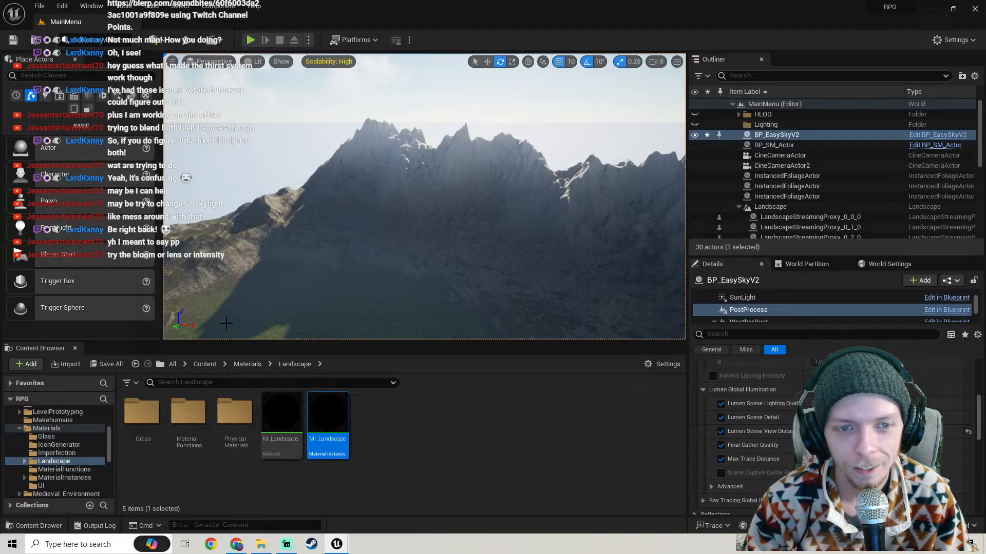
{"action": "key", "text": "w"}
{"action": "right_click_drag", "start_coordinate": [363, 273], "coordinate": [379, 279]}
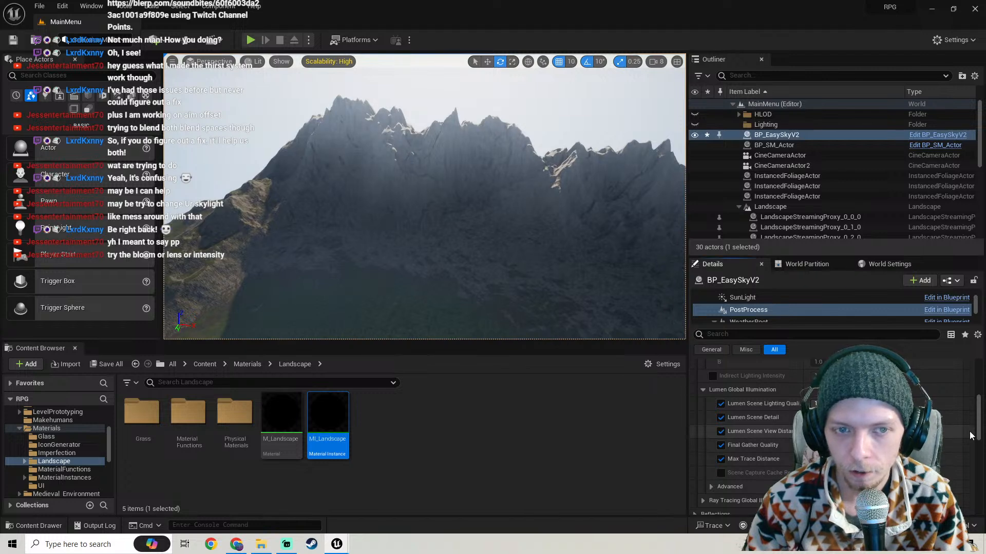
{"action": "key", "text": "w"}
{"action": "mouse_move", "coordinate": [578, 294]}
{"action": "right_mouse_down"}
{"action": "mouse_move", "coordinate": [578, 313]}
{"action": "mouse_move", "coordinate": [577, 294]}
{"action": "right_mouse_up"}
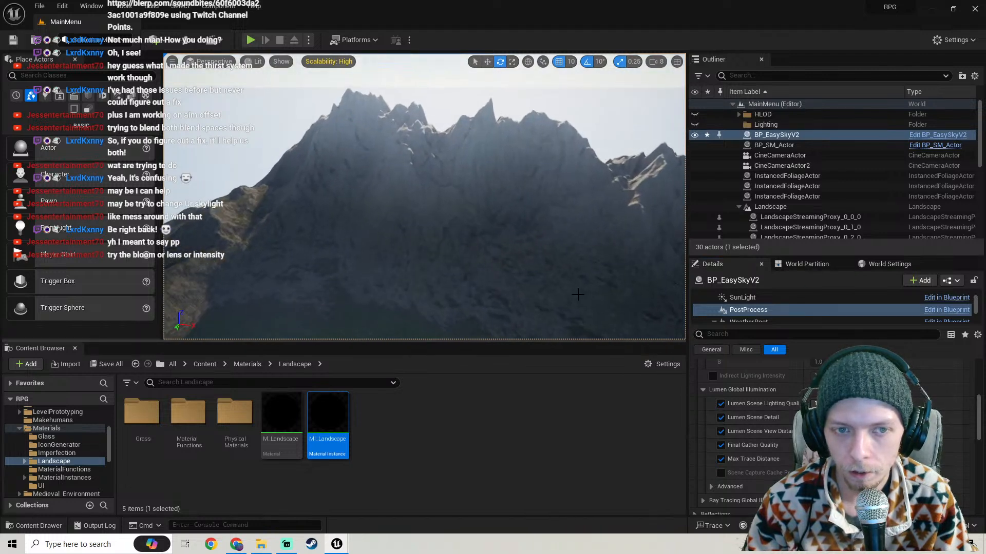
{"action": "left_click", "coordinate": [106, 364]}
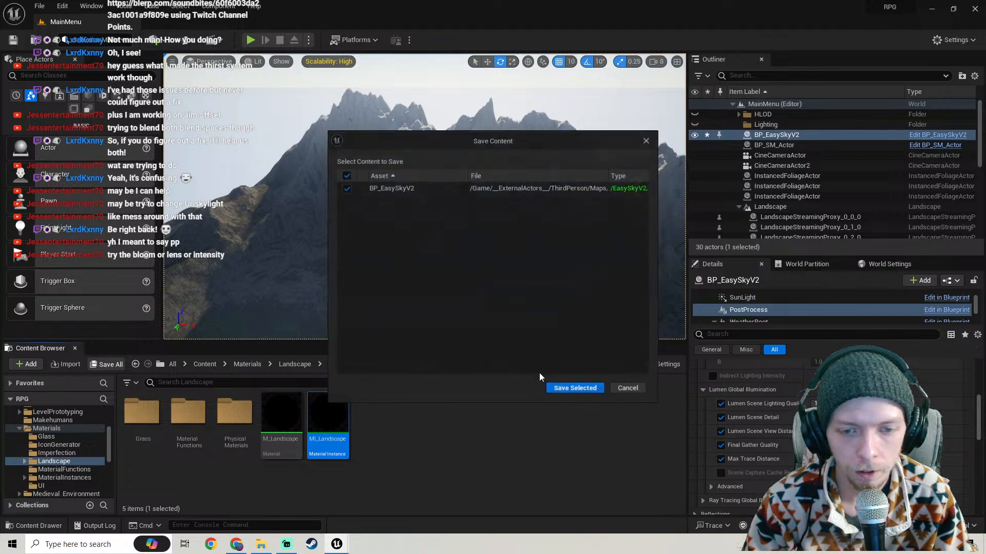
{"action": "left_click", "coordinate": [572, 391]}
Set the global Gain in the PostProcess Color Grading to 1.0 and inspect the mountain range
{"action": "scroll", "coordinate": [762, 429], "scroll_direction": "up", "scroll_amount": 5}
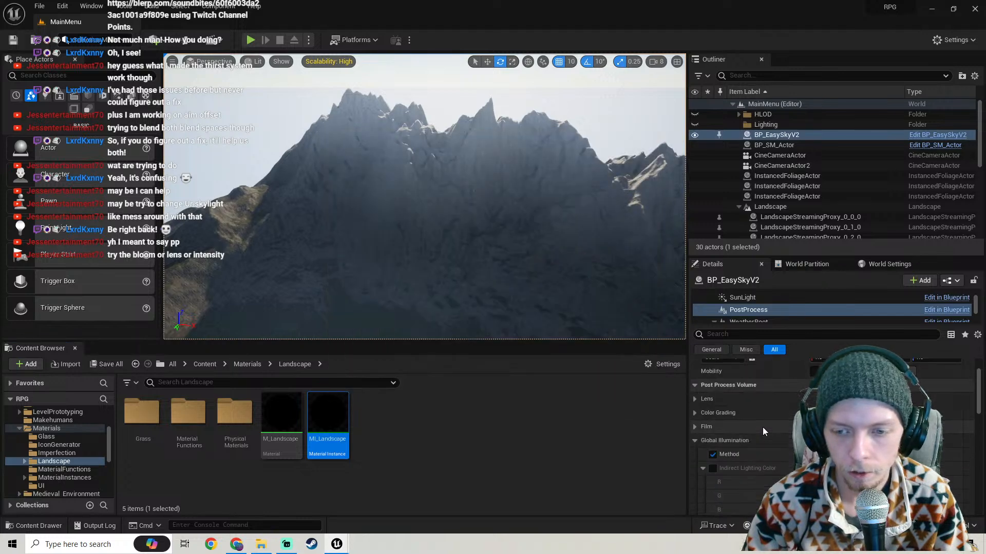
{"action": "left_click", "coordinate": [694, 414]}
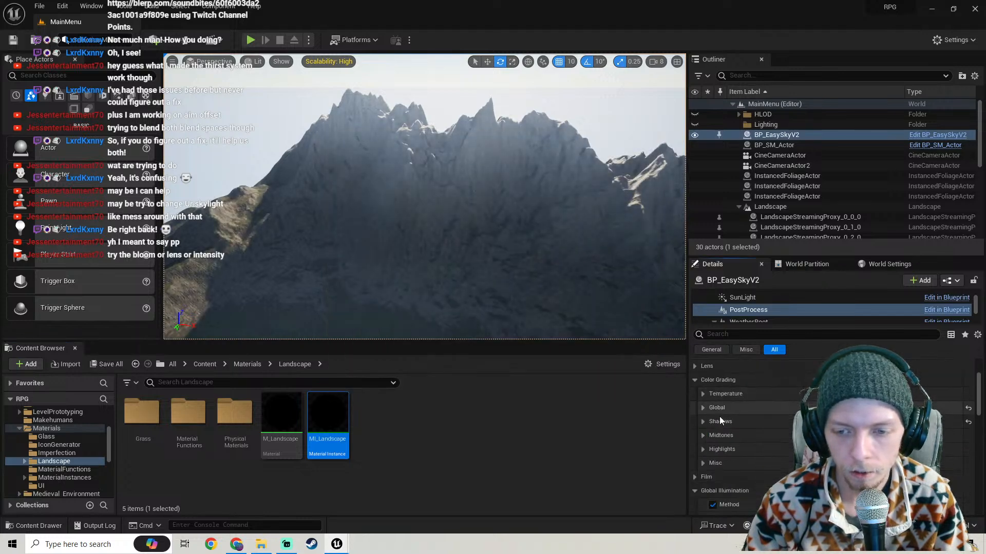
{"action": "scroll", "coordinate": [735, 408], "scroll_direction": "down", "scroll_amount": 2}
{"action": "scroll", "coordinate": [735, 407], "scroll_direction": "down", "scroll_amount": 1}
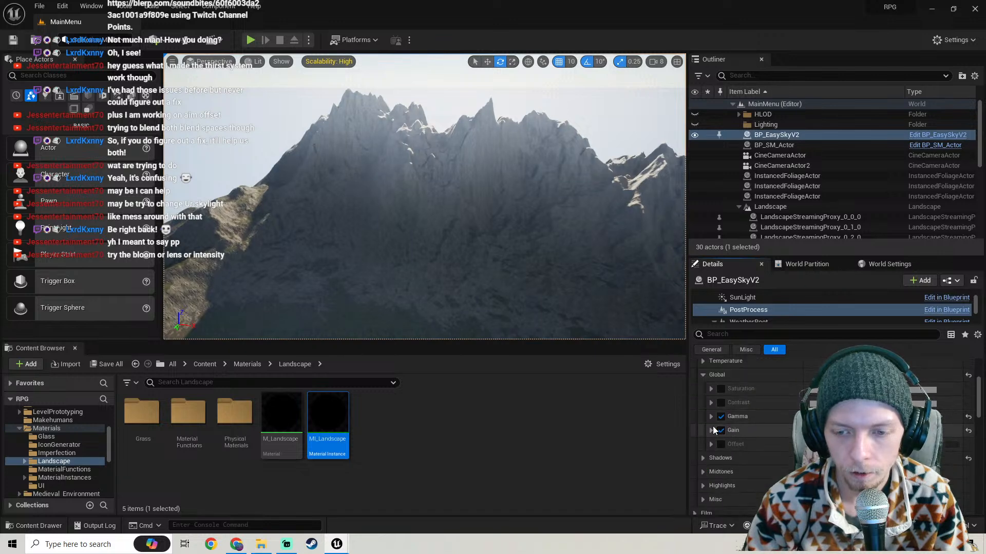
{"action": "scroll", "coordinate": [754, 426], "scroll_direction": "down", "scroll_amount": 1}
{"action": "left_click", "coordinate": [710, 413]}
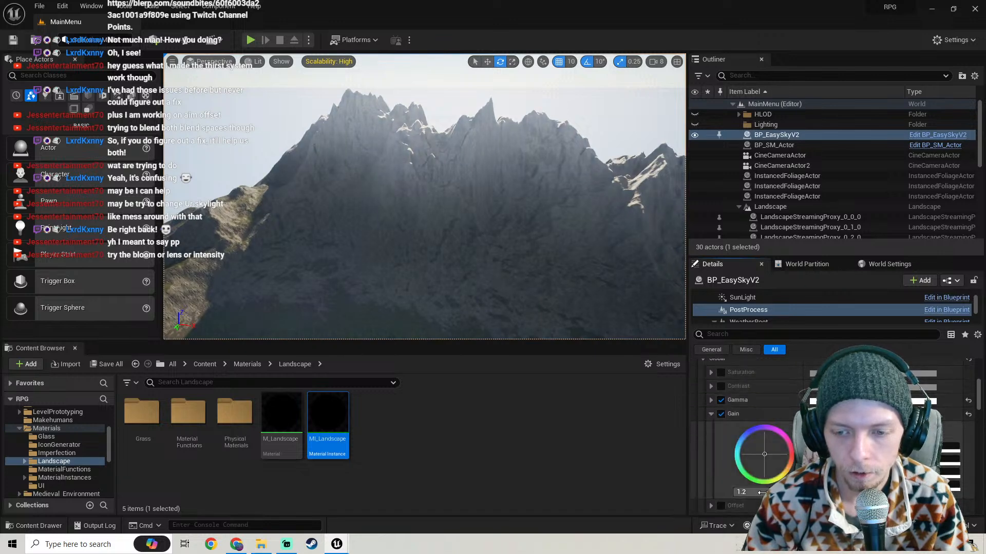
{"action": "key", "text": "Return"}
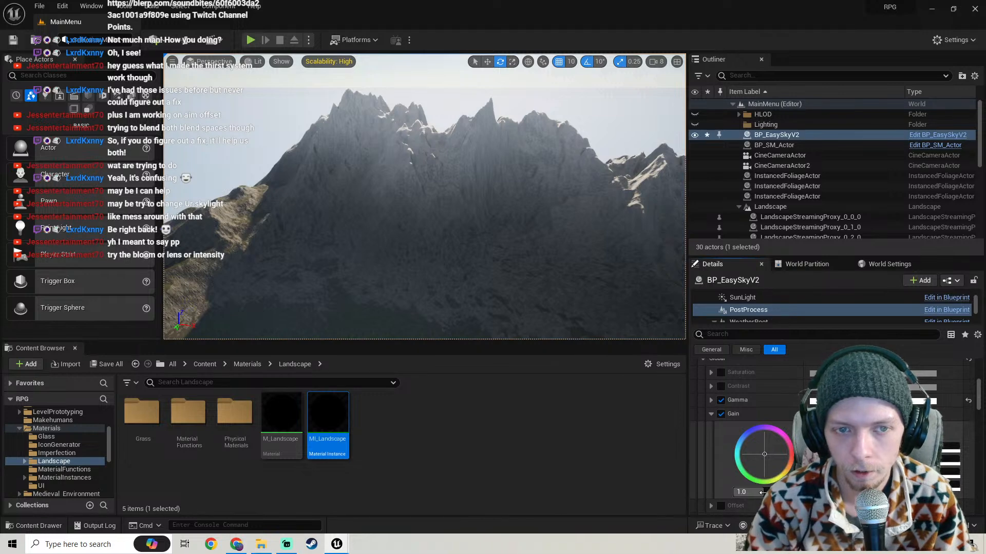
{"action": "right_click_drag", "start_coordinate": [436, 126], "coordinate": [426, 152]}
{"action": "key", "text": "w"}
{"action": "key", "text": "s"}
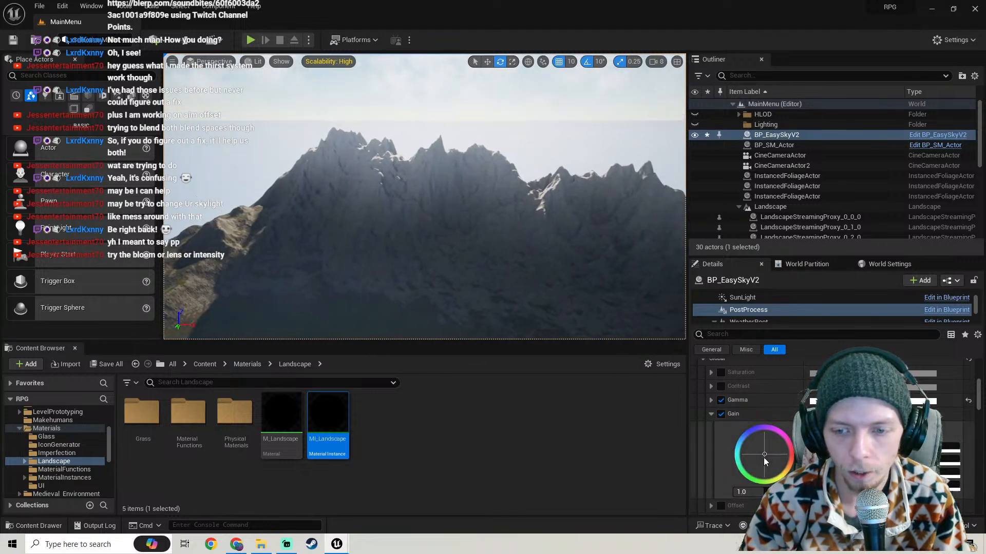
Set the global Gamma in the PostProcess Color Grading to 1.0 and inspect the mountain range
{"action": "left_click", "coordinate": [711, 400]}
{"action": "left_click", "coordinate": [776, 476]}
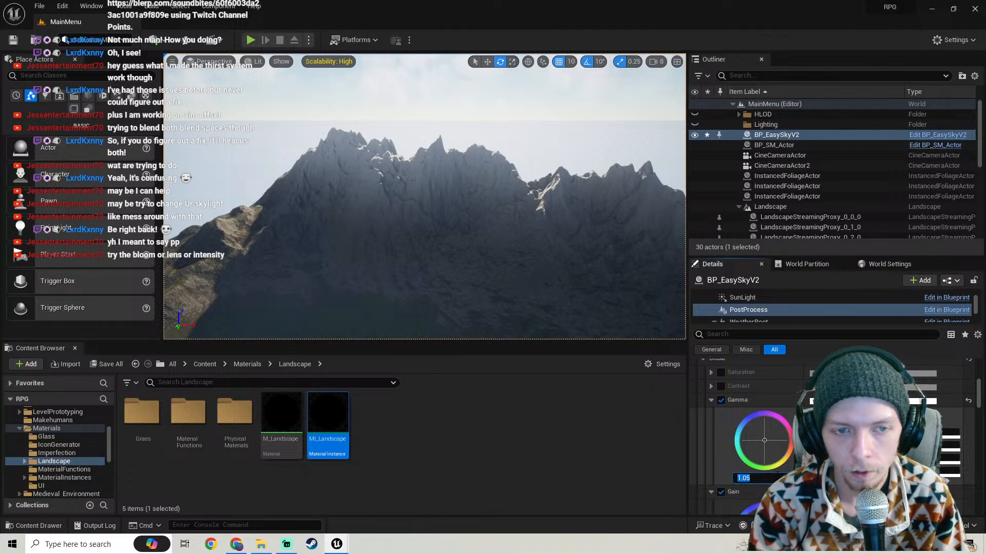
{"action": "type", "text": "1"}
{"action": "key", "text": "Return"}
{"action": "scroll", "coordinate": [754, 411], "scroll_direction": "down", "scroll_amount": 6}
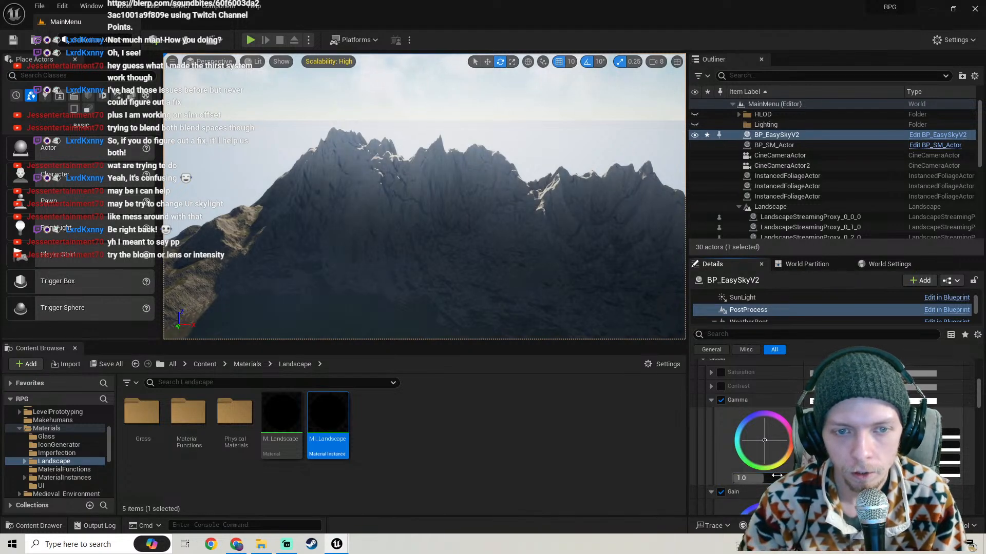
{"action": "scroll", "coordinate": [758, 428], "scroll_direction": "up", "scroll_amount": 6}
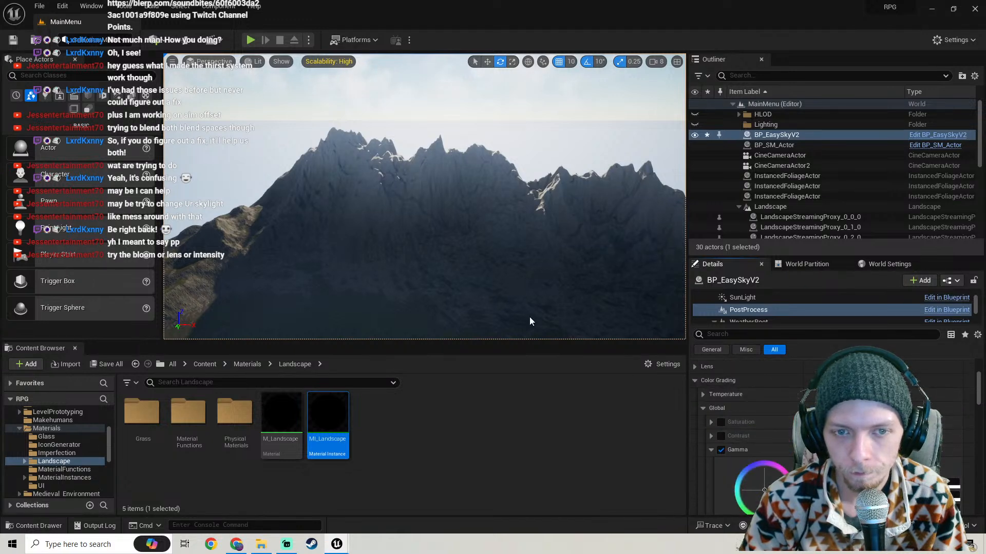
{"action": "right_click_drag", "start_coordinate": [384, 247], "coordinate": [406, 260]}
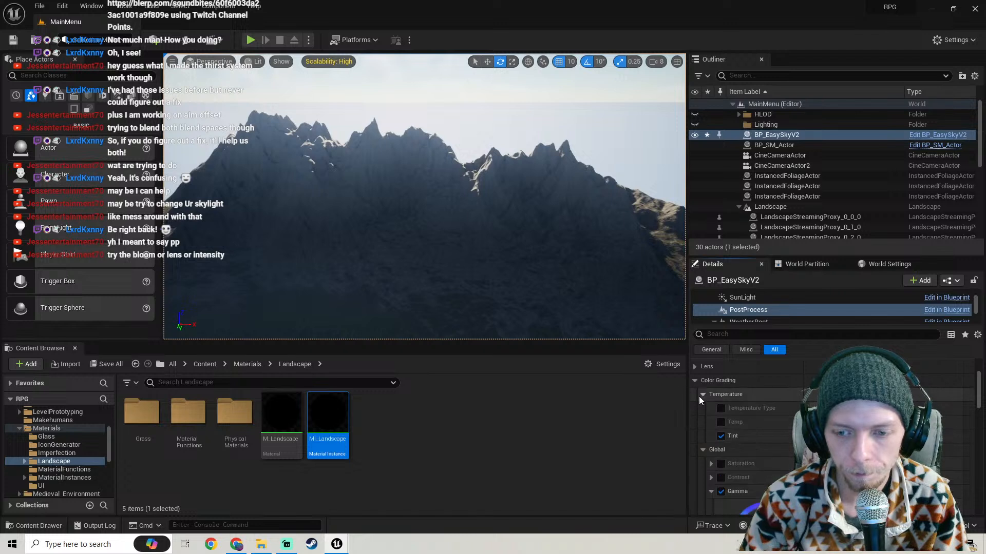
Turn off the global Gamma and Gain overrides in Color Grading and check the mountains from a different angle
{"action": "scroll", "coordinate": [723, 421], "scroll_direction": "down", "scroll_amount": 3}
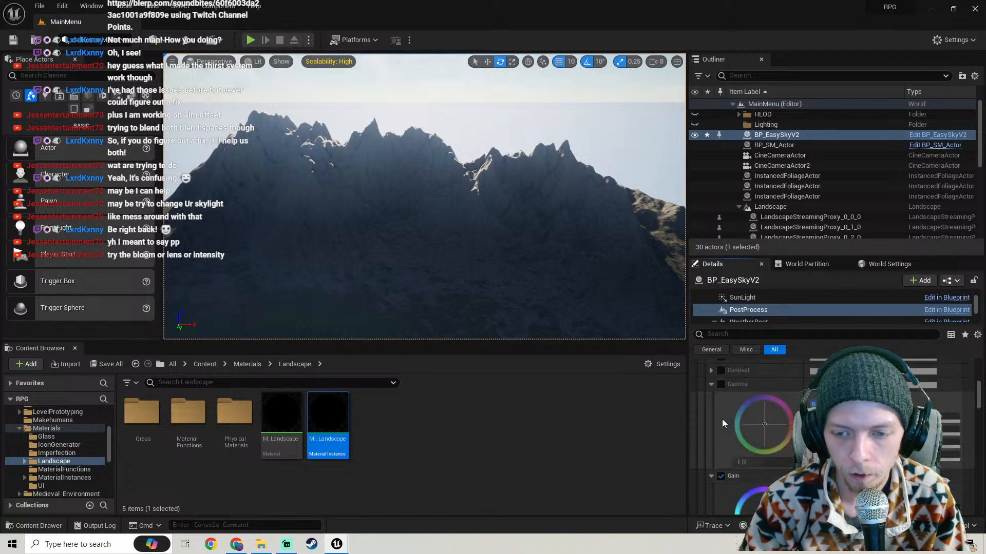
{"action": "left_click", "coordinate": [720, 459]}
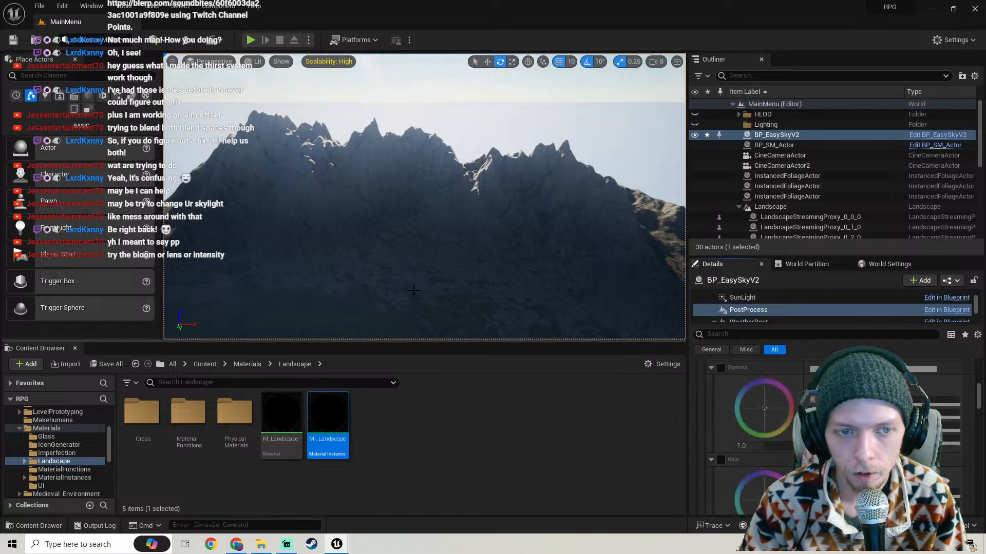
{"action": "right_click_drag", "start_coordinate": [414, 290], "coordinate": [493, 281]}
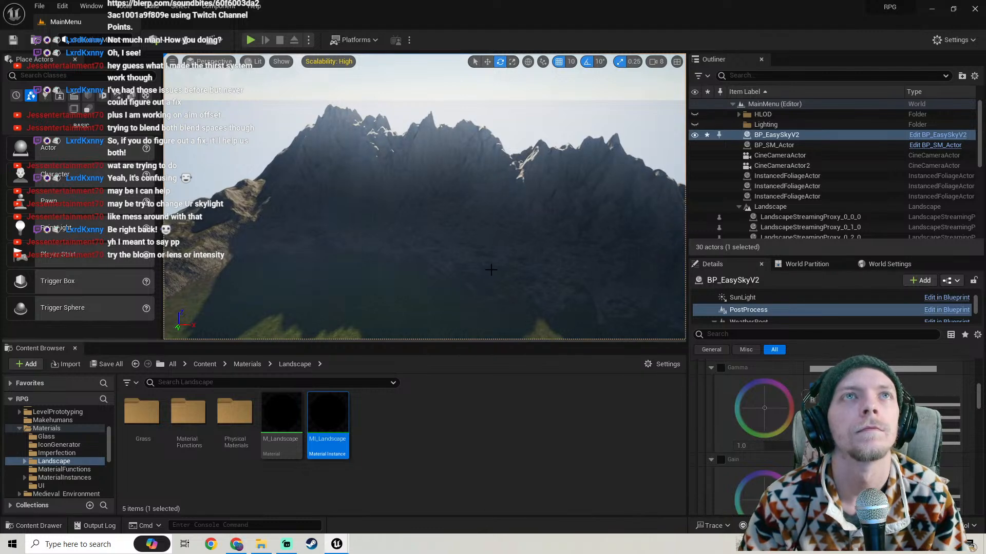
{"action": "right_click_drag", "start_coordinate": [490, 269], "coordinate": [491, 286]}
{"action": "scroll", "coordinate": [785, 457], "scroll_direction": "up", "scroll_amount": 3}
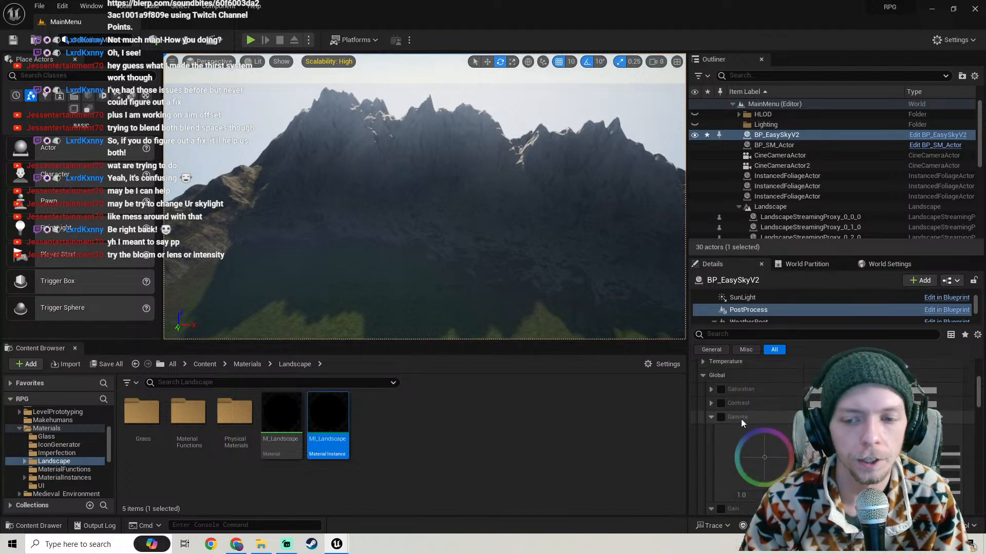
Collapse the Color Grading groups and look through the Lumen Global Illumination settings
{"action": "left_click", "coordinate": [712, 418]}
{"action": "left_click", "coordinate": [710, 430]}
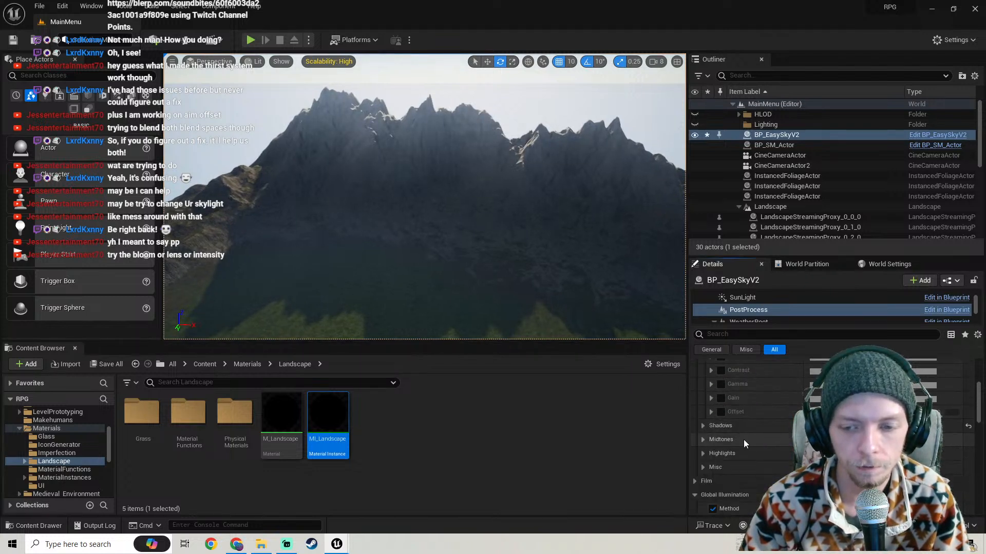
{"action": "scroll", "coordinate": [743, 440], "scroll_direction": "up", "scroll_amount": 2}
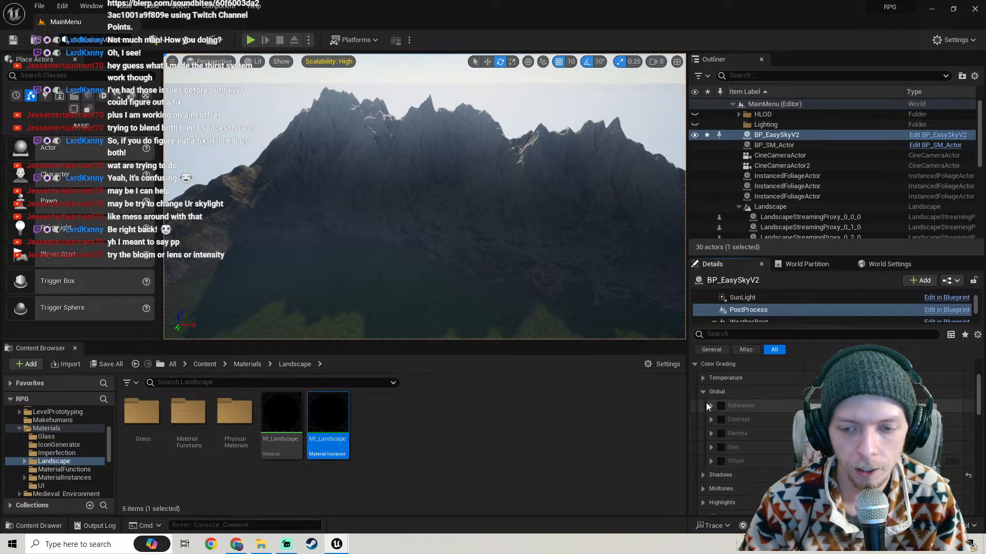
{"action": "left_click", "coordinate": [706, 403]}
{"action": "scroll", "coordinate": [729, 410], "scroll_direction": "down", "scroll_amount": 1}
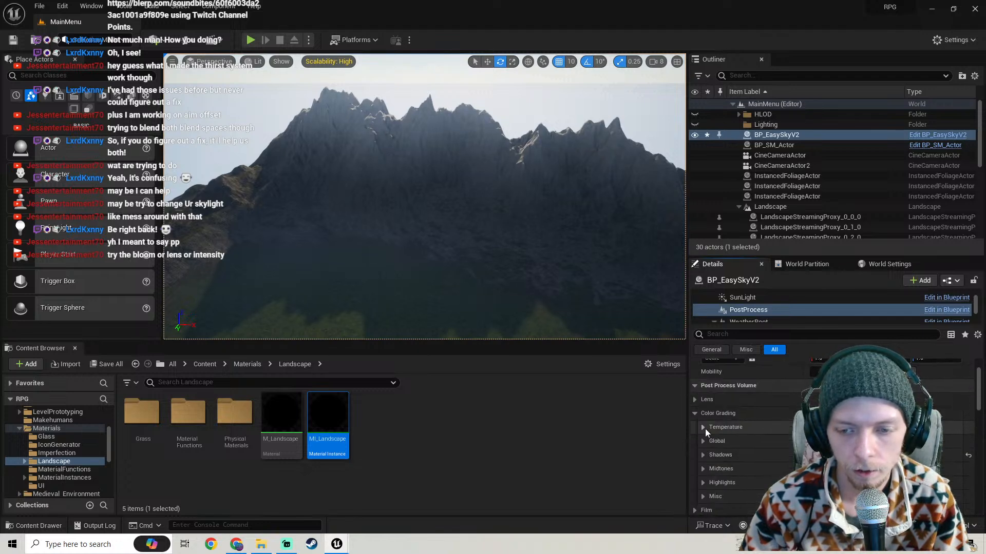
{"action": "scroll", "coordinate": [738, 420], "scroll_direction": "down", "scroll_amount": 2}
{"action": "scroll", "coordinate": [740, 421], "scroll_direction": "down", "scroll_amount": 5}
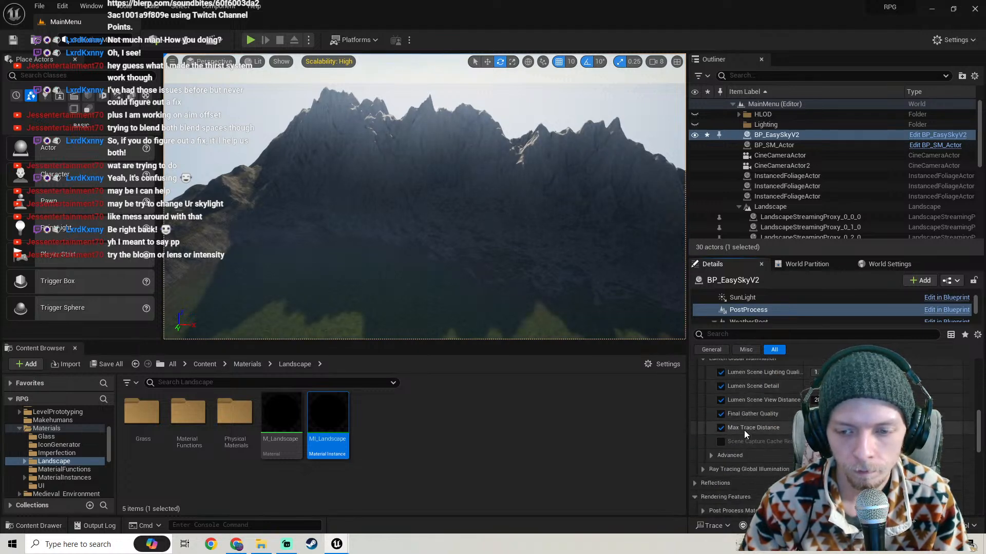
{"action": "scroll", "coordinate": [742, 424], "scroll_direction": "up", "scroll_amount": 10}
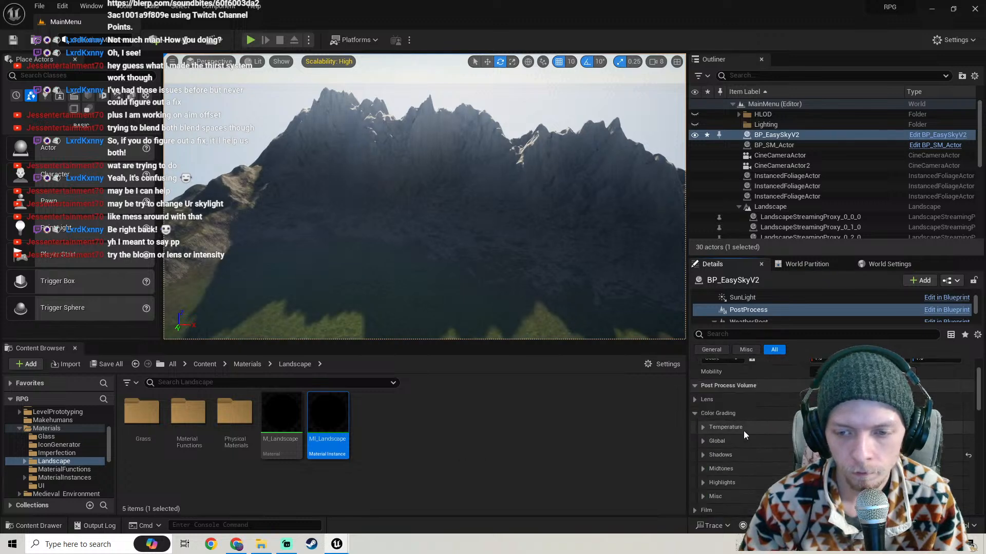
Toggle the Bloom Intensity override in the PostProcess Lens settings
{"action": "scroll", "coordinate": [699, 403], "scroll_direction": "down", "scroll_amount": 1}
{"action": "left_click", "coordinate": [703, 411]}
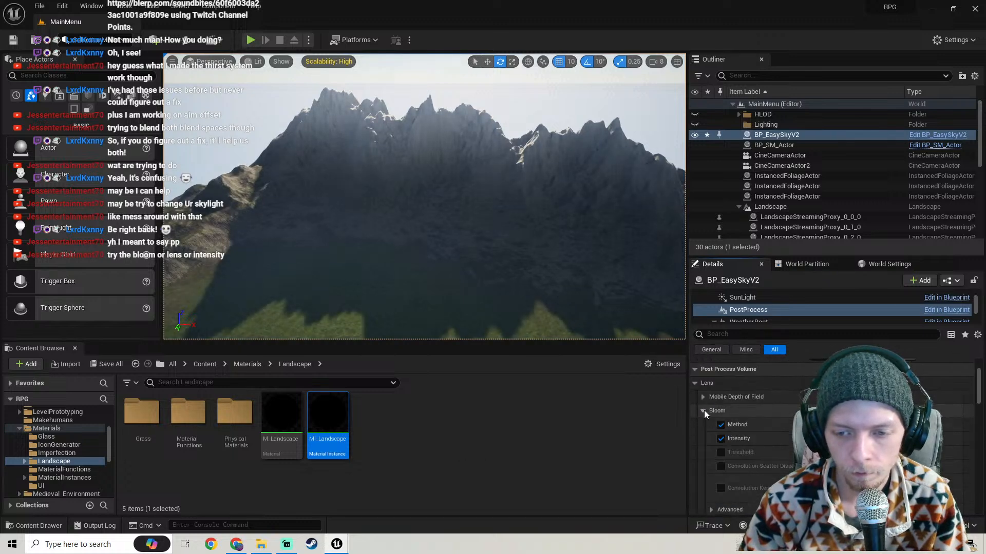
{"action": "scroll", "coordinate": [739, 411], "scroll_direction": "down", "scroll_amount": 4}
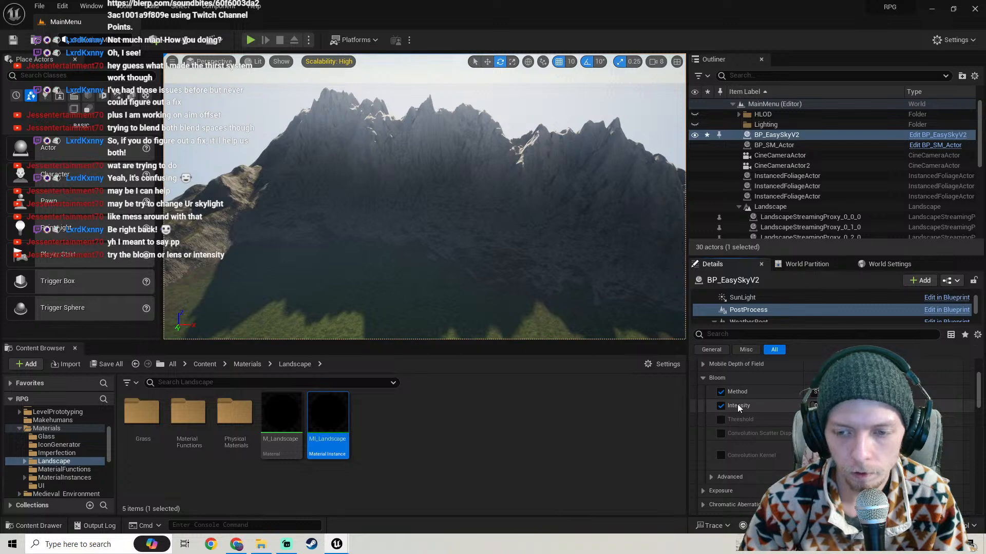
{"action": "scroll", "coordinate": [749, 415], "scroll_direction": "up", "scroll_amount": 4}
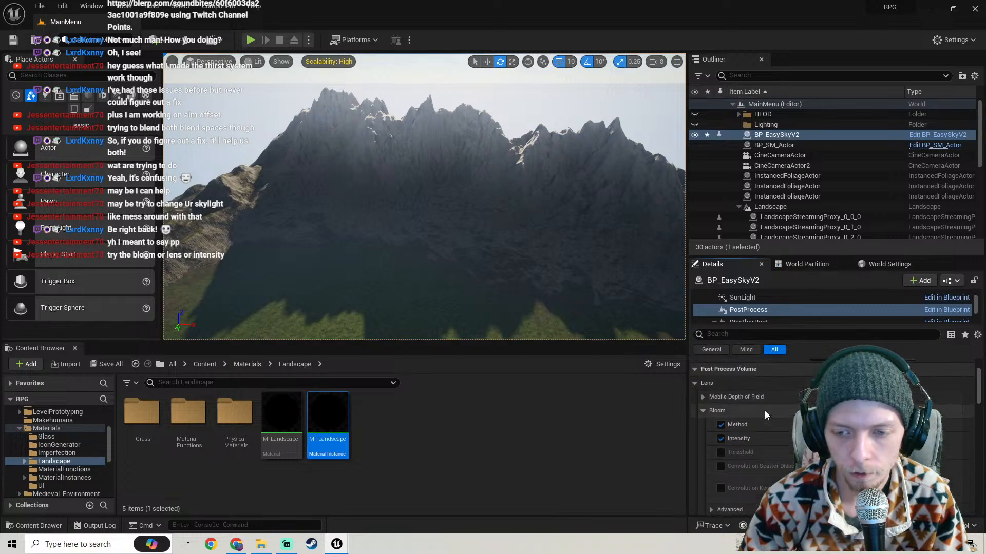
{"action": "left_click", "coordinate": [721, 438]}
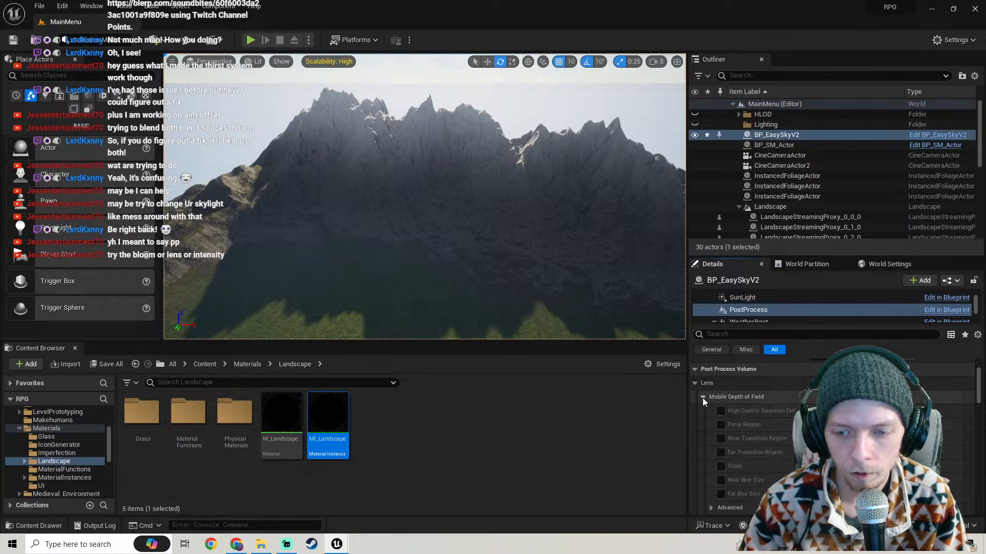
Look through the remaining Lens settings, including Exposure, Dirt Mask, Lens Flares and Depth of Field, for options affecting the mountain shading
{"action": "scroll", "coordinate": [752, 418], "scroll_direction": "down", "scroll_amount": 3}
{"action": "left_click", "coordinate": [703, 442]}
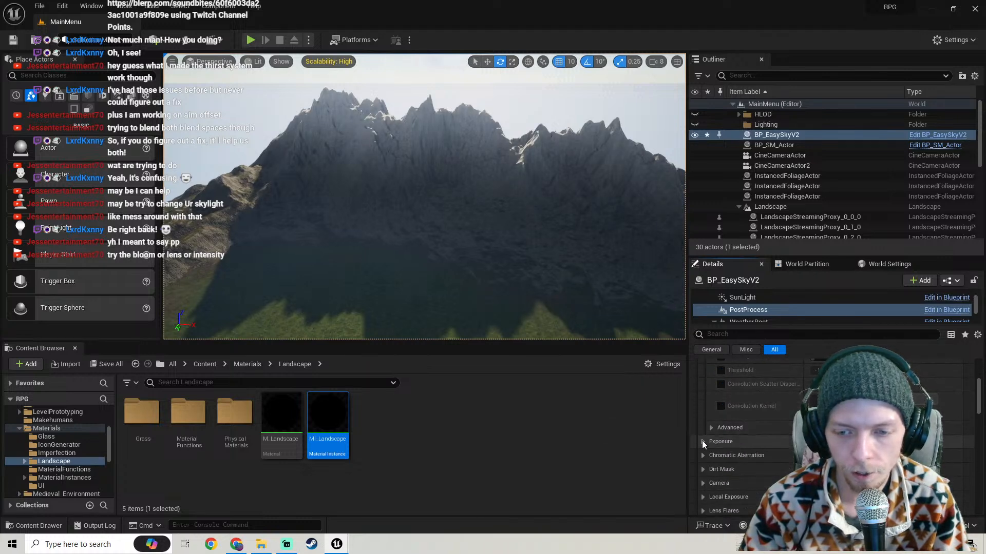
{"action": "scroll", "coordinate": [753, 429], "scroll_direction": "down", "scroll_amount": 4}
{"action": "scroll", "coordinate": [753, 429], "scroll_direction": "down", "scroll_amount": 3}
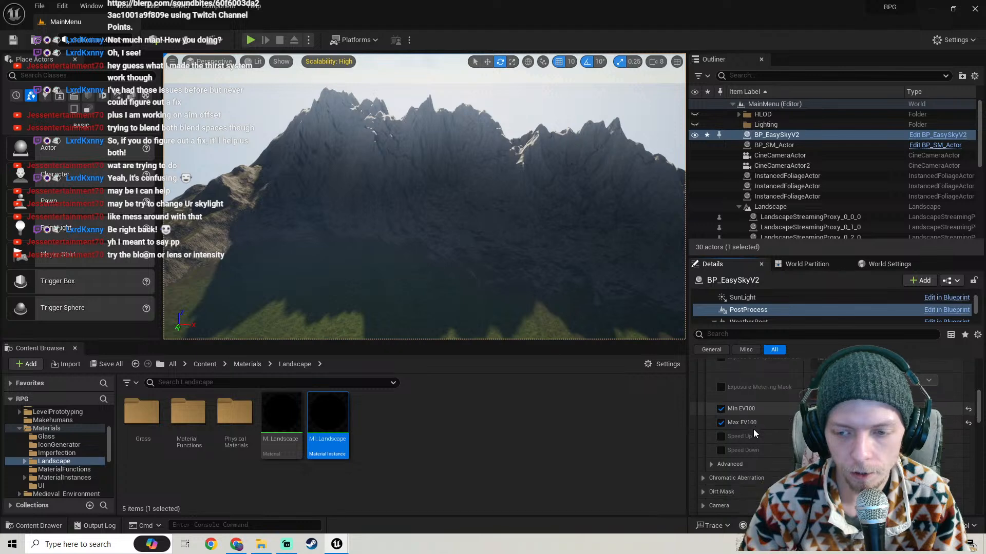
{"action": "left_click", "coordinate": [703, 430]}
{"action": "left_click", "coordinate": [701, 431]}
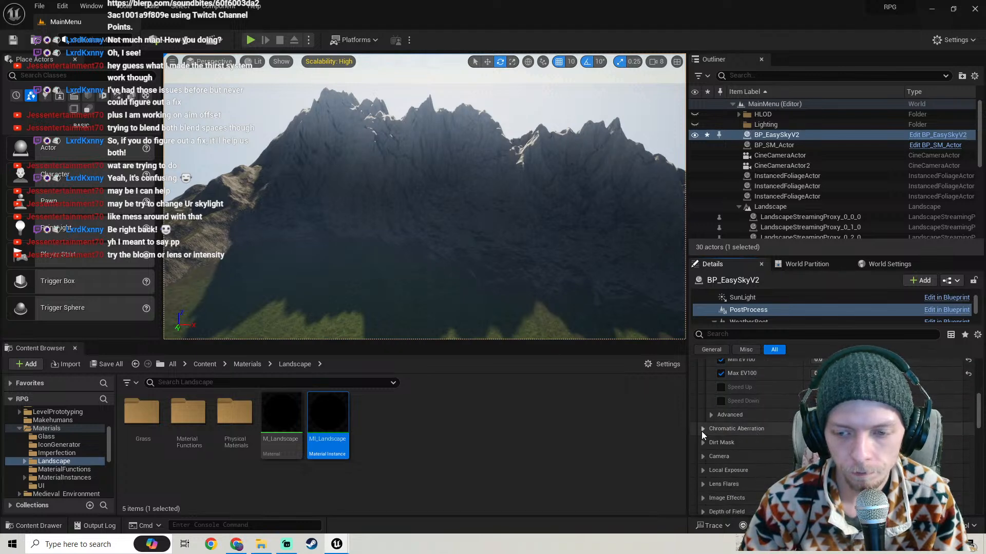
{"action": "left_click", "coordinate": [703, 440]}
{"action": "scroll", "coordinate": [703, 439], "scroll_direction": "down", "scroll_amount": 3}
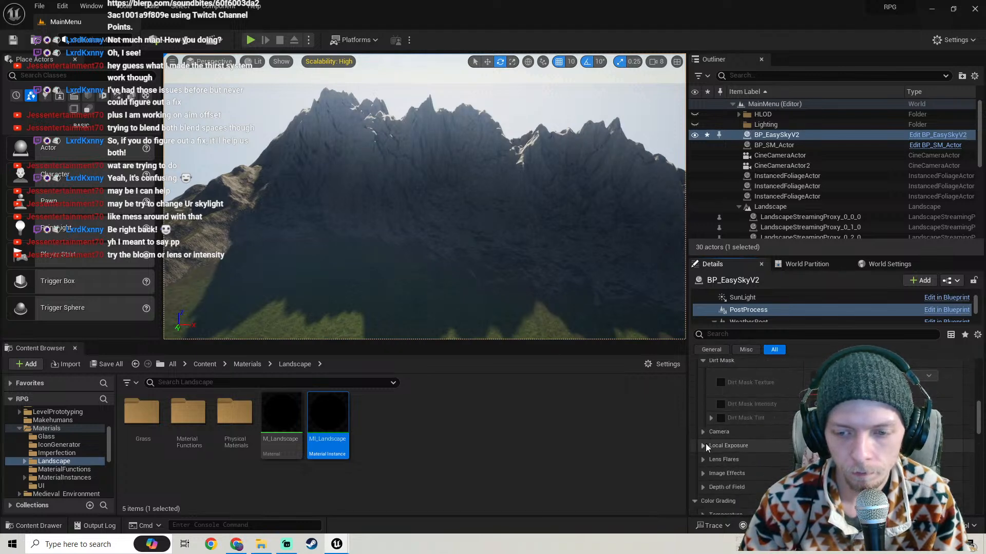
{"action": "left_click", "coordinate": [707, 458]}
{"action": "scroll", "coordinate": [714, 452], "scroll_direction": "down", "scroll_amount": 2}
{"action": "scroll", "coordinate": [718, 448], "scroll_direction": "down", "scroll_amount": 4}
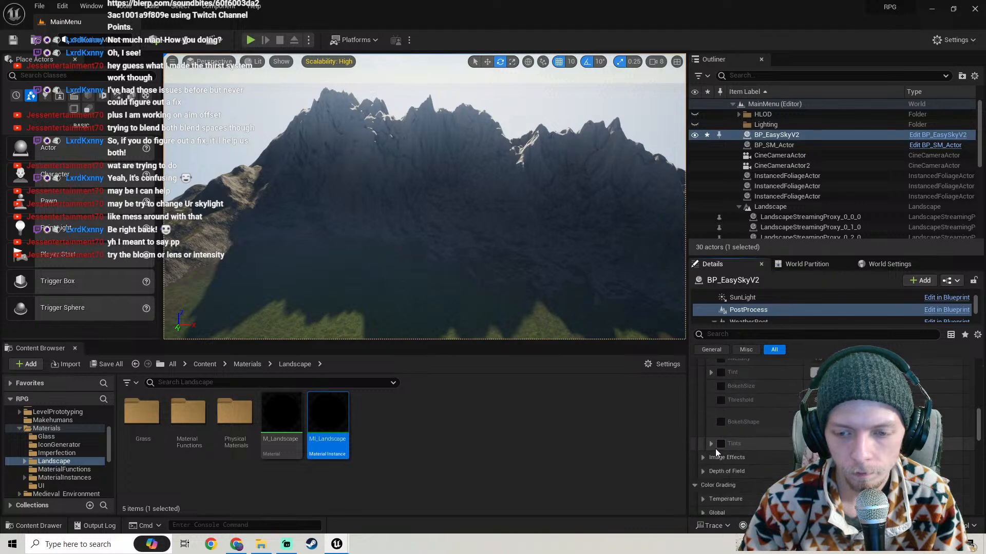
{"action": "left_click", "coordinate": [706, 452]}
{"action": "scroll", "coordinate": [706, 453], "scroll_direction": "down", "scroll_amount": 3}
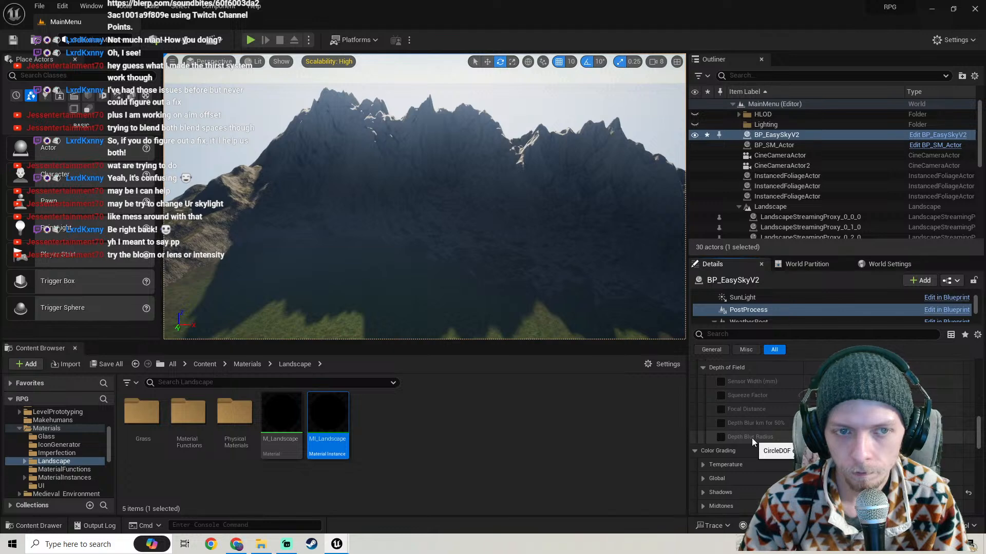
{"action": "scroll", "coordinate": [759, 433], "scroll_direction": "up", "scroll_amount": 7}
{"action": "scroll", "coordinate": [760, 432], "scroll_direction": "up", "scroll_amount": 5}
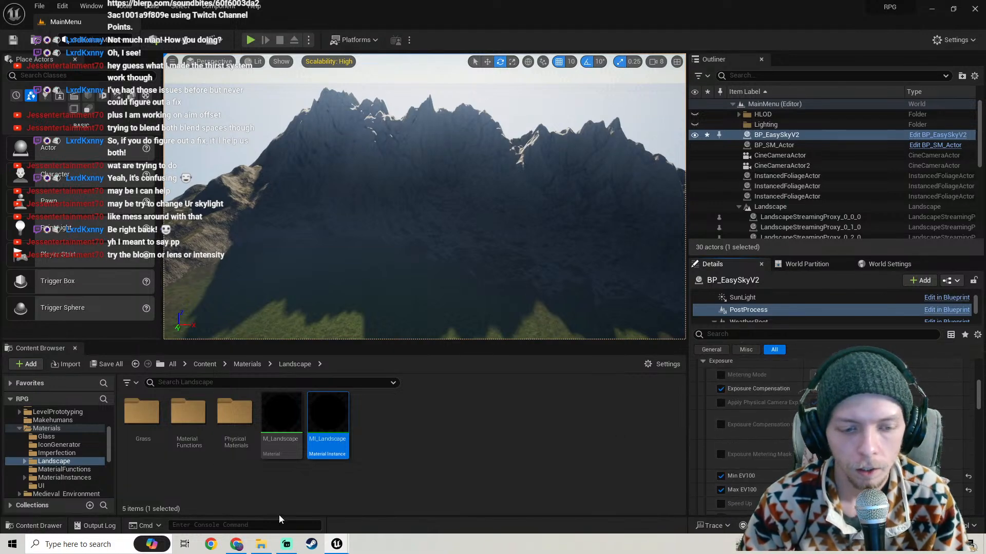
Hide the Screen Capture source in Streamlabs Desktop, show it again and return to the Unreal level
{"action": "left_click", "coordinate": [286, 544]}
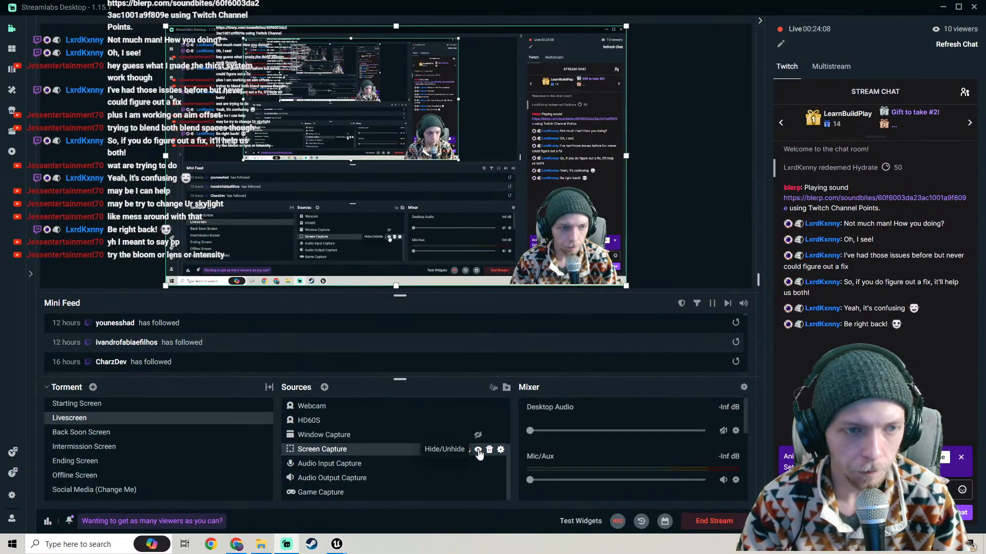
{"action": "left_click", "coordinate": [477, 450]}
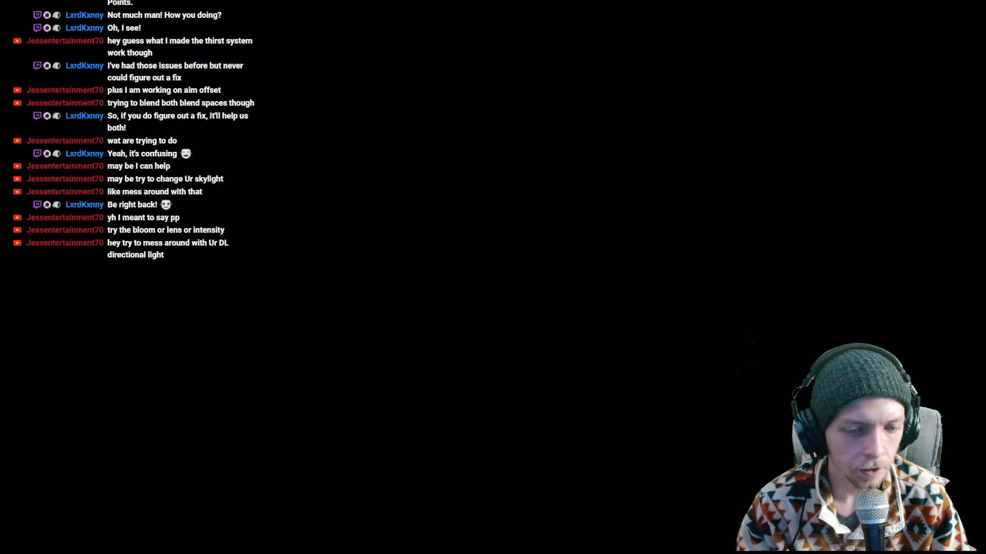
{"action": "left_click", "coordinate": [478, 449]}
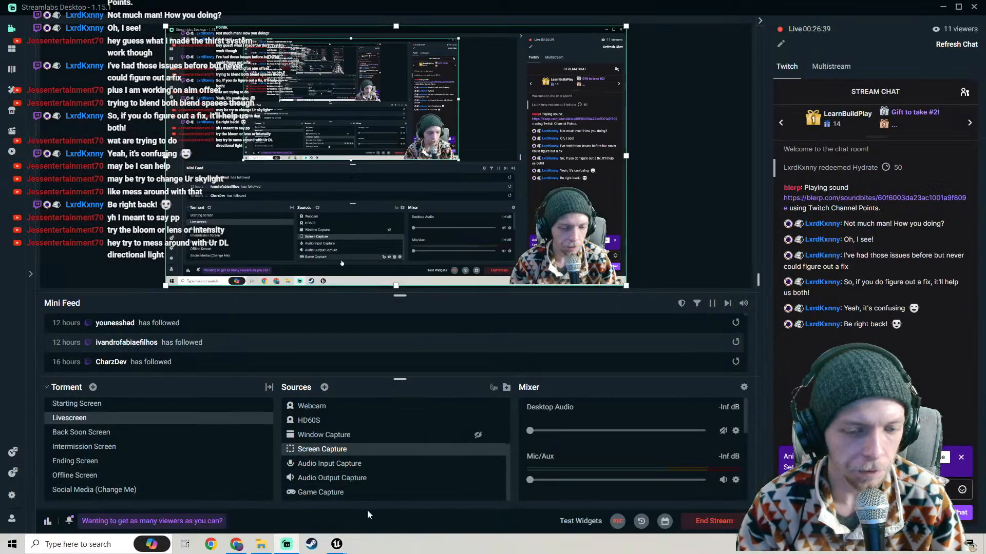
{"action": "left_click", "coordinate": [337, 544]}
{"action": "left_click", "coordinate": [445, 245]}
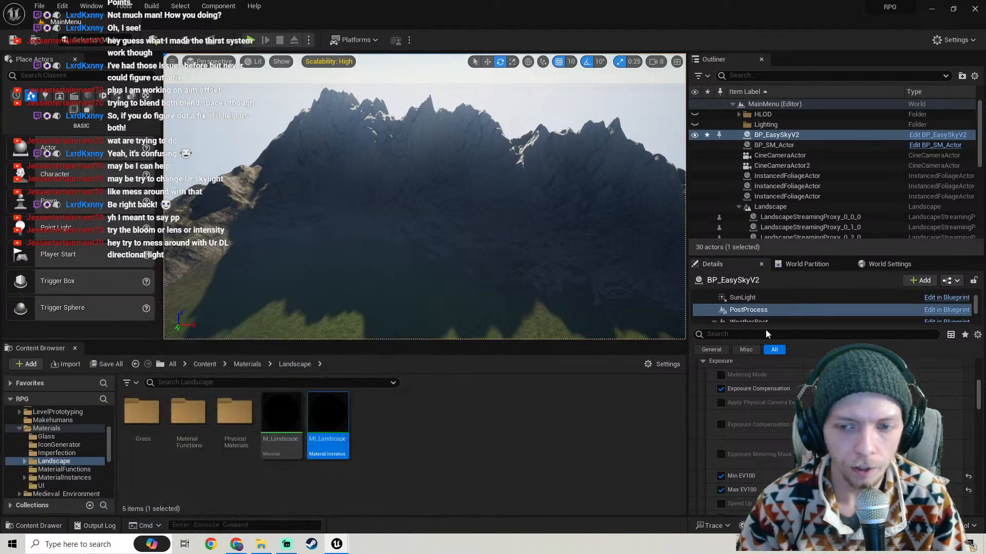
Adjust the Min EV100 exposure limit in the PostProcess Exposure settings
{"action": "scroll", "coordinate": [759, 438], "scroll_direction": "down", "scroll_amount": 2}
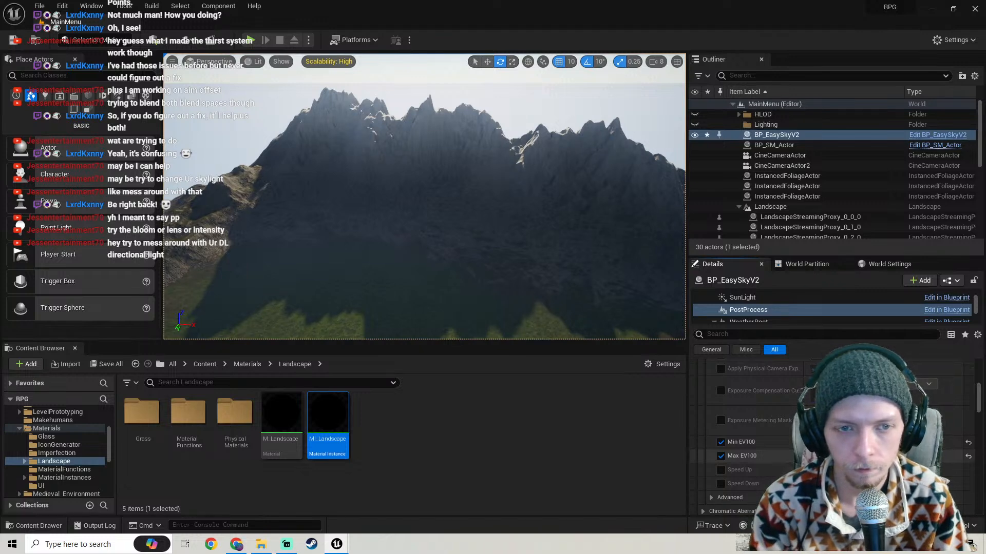
{"action": "key", "text": "Return"}
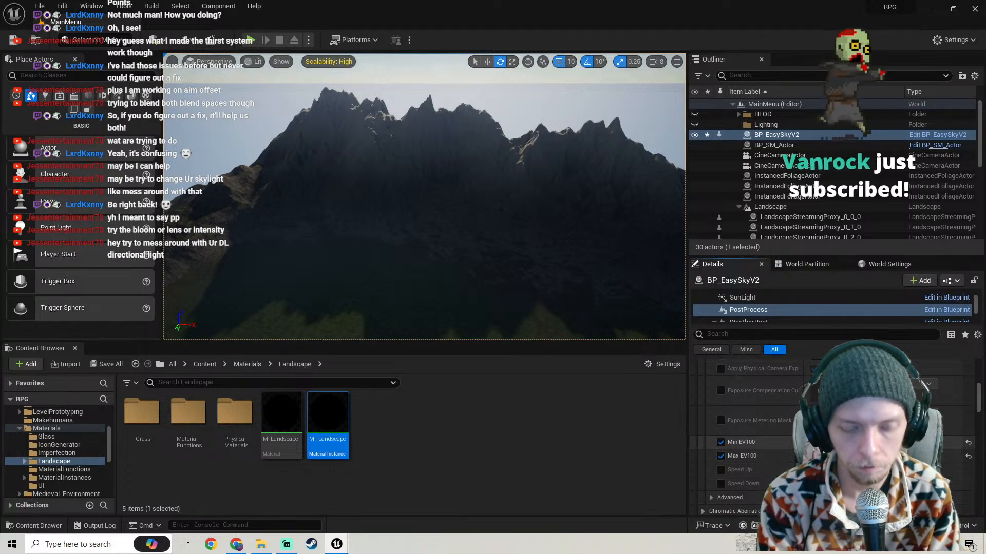
Switch to Streamlabs Desktop to check the latest stream activity and return to the Unreal level
{"action": "left_click", "coordinate": [288, 545]}
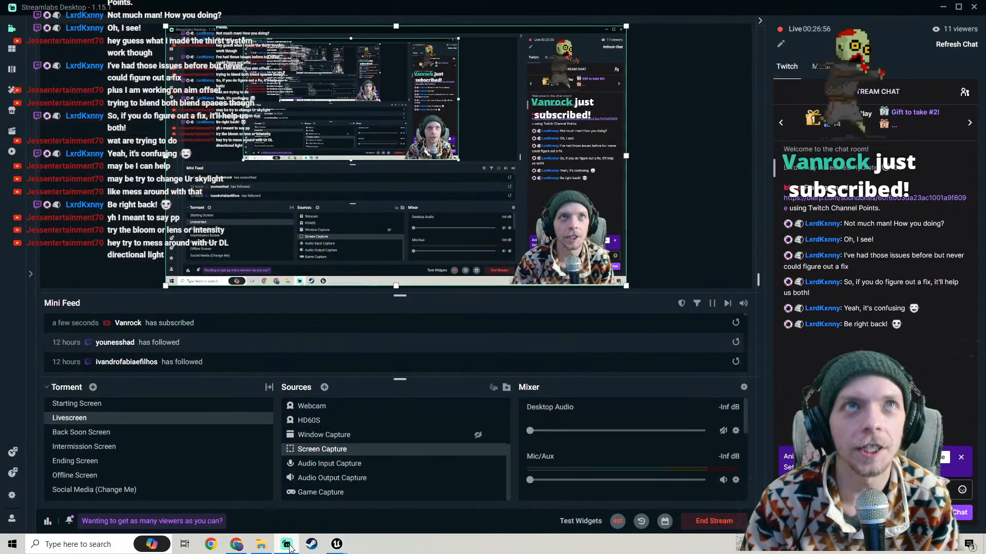
{"action": "left_click", "coordinate": [287, 545]}
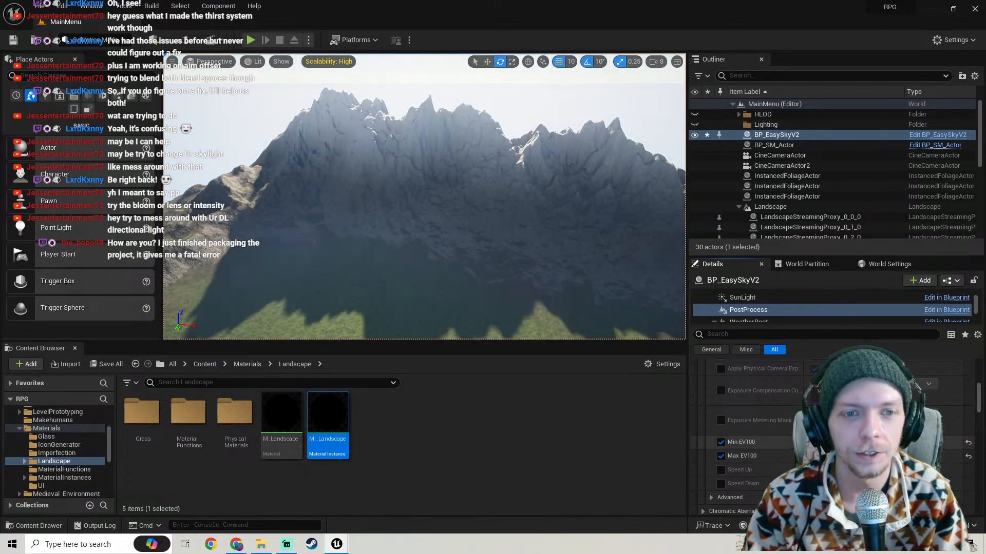
Fly around the landscape to examine the mountain shading and exposure from different distances and angles
{"action": "right_click_drag", "start_coordinate": [449, 332], "coordinate": [282, 247]}
{"action": "key", "text": "s"}
{"action": "key", "text": "w"}
{"action": "key", "text": "w"}
{"action": "key", "text": "w"}
{"action": "key", "text": "w"}
{"action": "key", "text": "w"}
{"action": "key", "text": "a"}
{"action": "key", "text": "w"}
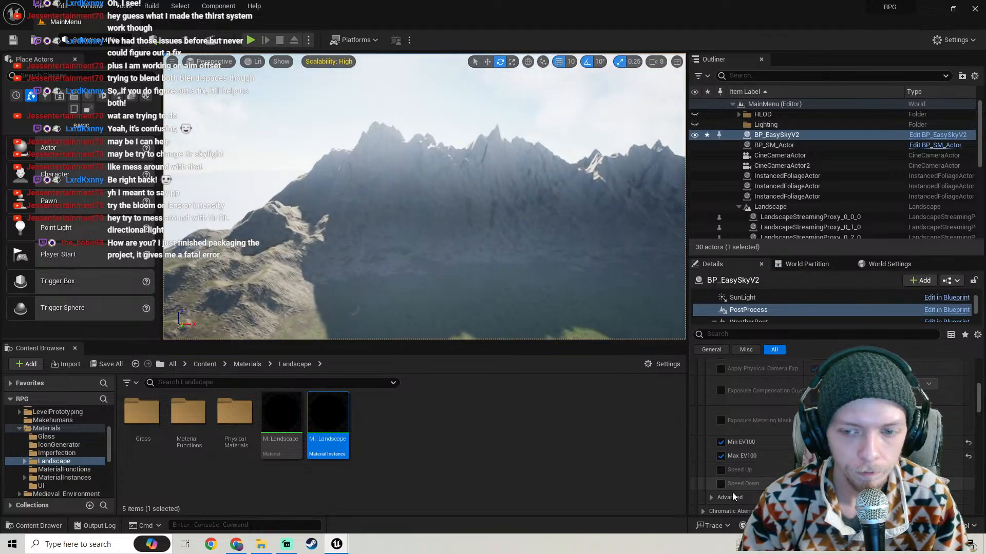
Switch the PostProcess Global Illumination Method to a different option
{"action": "scroll", "coordinate": [755, 436], "scroll_direction": "down", "scroll_amount": 4}
{"action": "scroll", "coordinate": [757, 395], "scroll_direction": "down", "scroll_amount": 8}
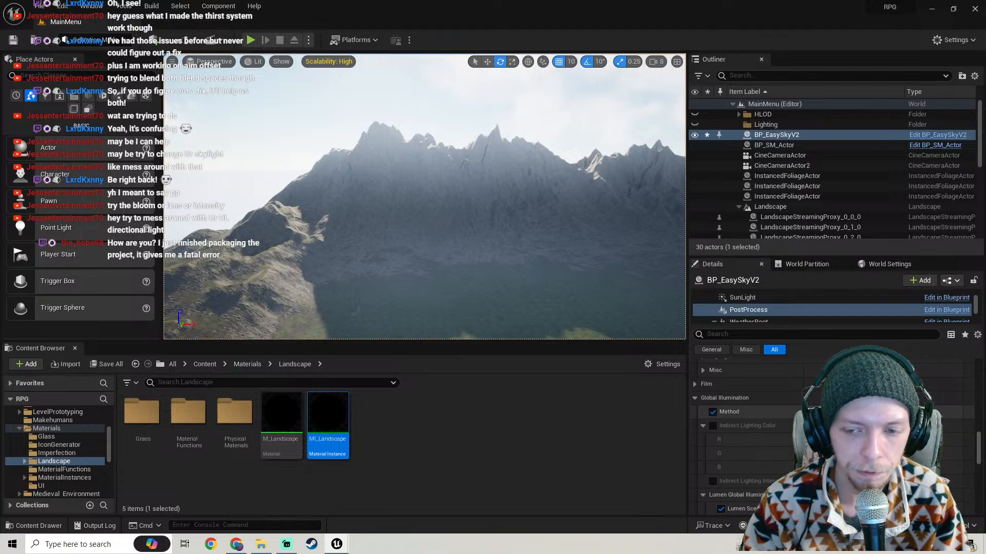
{"action": "left_click", "coordinate": [821, 440]}
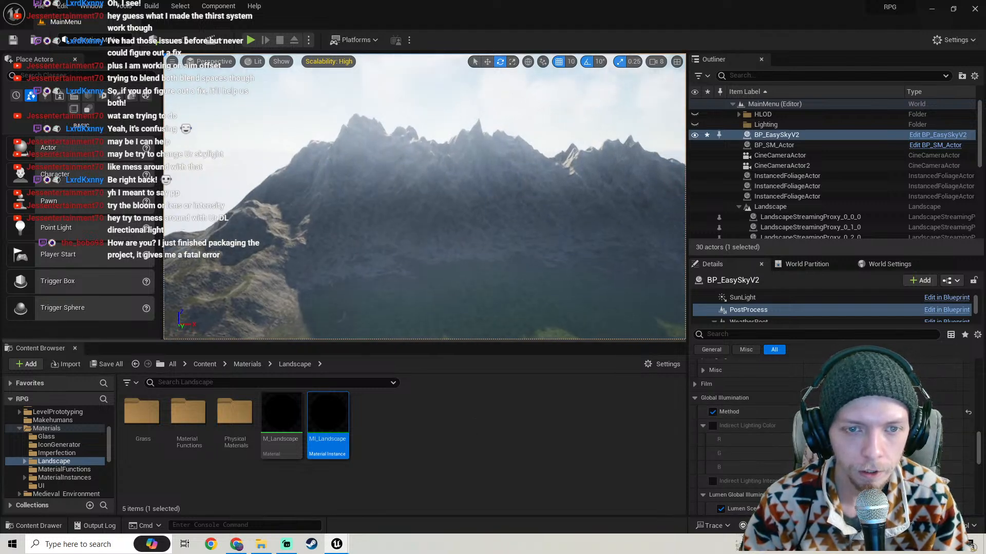
Fly along the mountain range to examine its shaded slopes under the changed Global Illumination method
{"action": "key", "text": "d"}
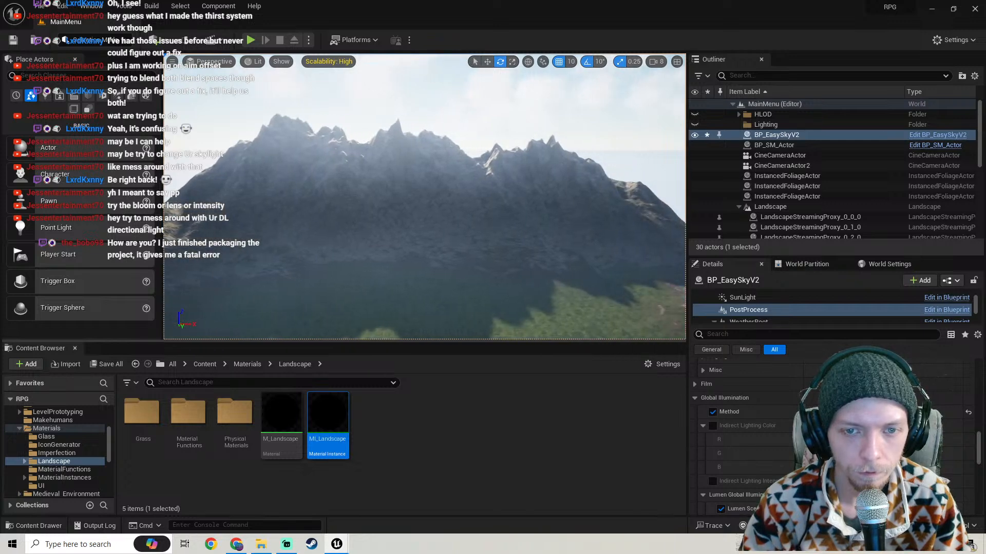
{"action": "key", "text": "d"}
{"action": "right_click_drag", "start_coordinate": [425, 196], "coordinate": [385, 199]}
{"action": "key", "text": "d"}
{"action": "right_click_drag", "start_coordinate": [424, 196], "coordinate": [354, 196]}
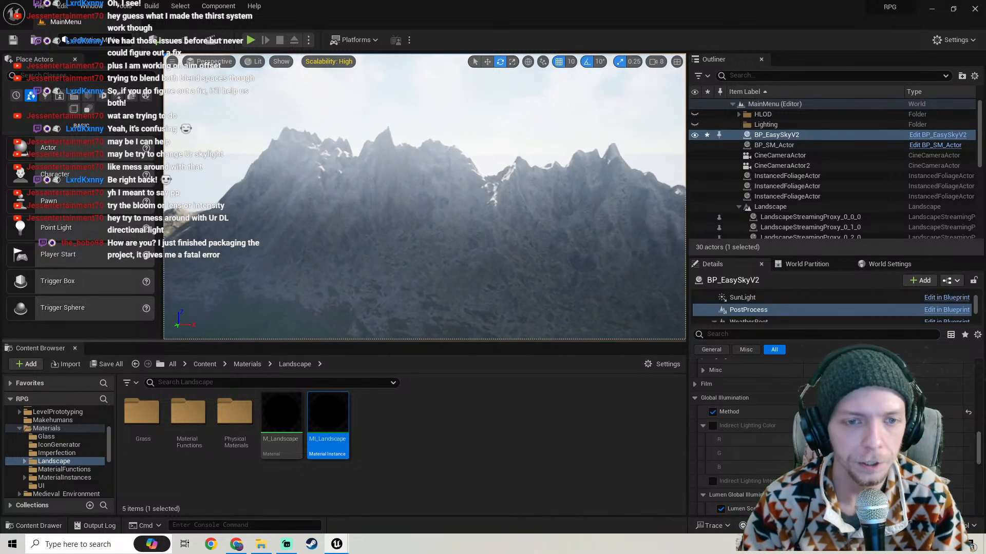
{"action": "mouse_move", "coordinate": [424, 196]}
{"action": "right_mouse_down"}
{"action": "mouse_move", "coordinate": [529, 236]}
{"action": "mouse_move", "coordinate": [400, 196]}
{"action": "mouse_move", "coordinate": [422, 205]}
{"action": "mouse_move", "coordinate": [411, 202]}
{"action": "right_mouse_up"}
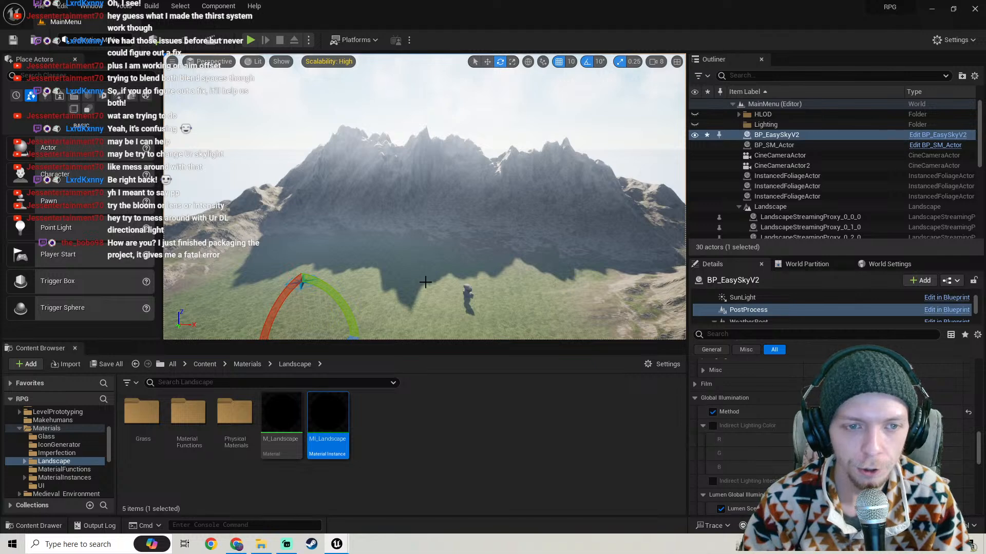
{"action": "mouse_move", "coordinate": [413, 274]}
{"action": "right_mouse_down"}
{"action": "mouse_move", "coordinate": [465, 287]}
{"action": "mouse_move", "coordinate": [374, 275]}
{"action": "mouse_move", "coordinate": [362, 283]}
{"action": "mouse_move", "coordinate": [436, 277]}
{"action": "mouse_move", "coordinate": [411, 272]}
{"action": "mouse_move", "coordinate": [419, 269]}
{"action": "right_mouse_up"}
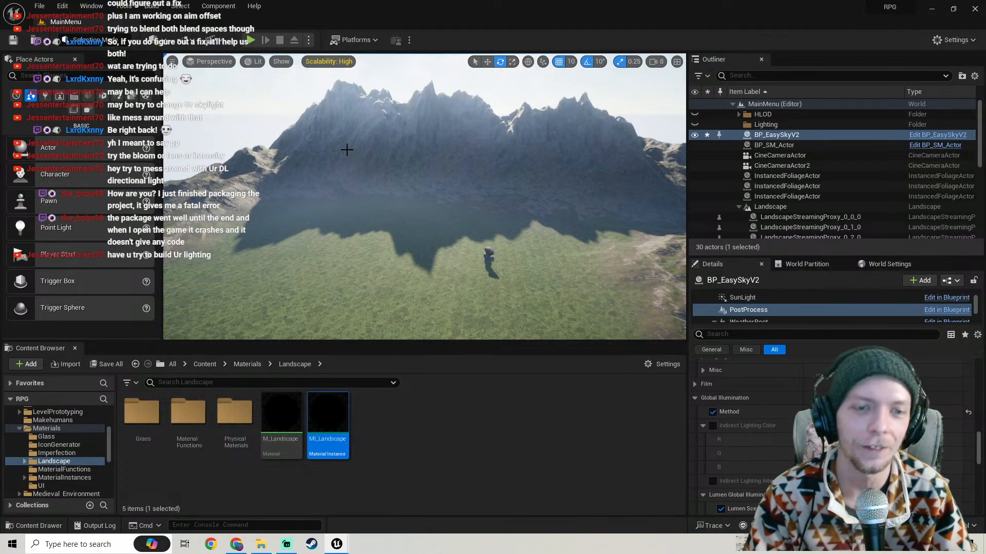
{"action": "right_click_drag", "start_coordinate": [347, 150], "coordinate": [304, 115]}
{"action": "key", "text": "w"}
{"action": "key", "text": "w"}
{"action": "key", "text": "w"}
{"action": "key", "text": "s"}
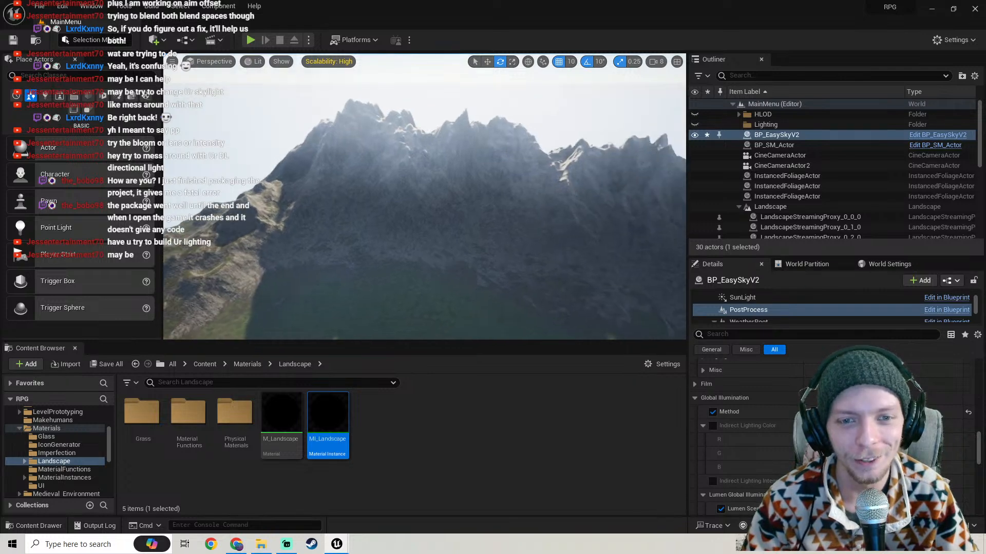
{"action": "right_click_drag", "start_coordinate": [305, 115], "coordinate": [396, 190]}
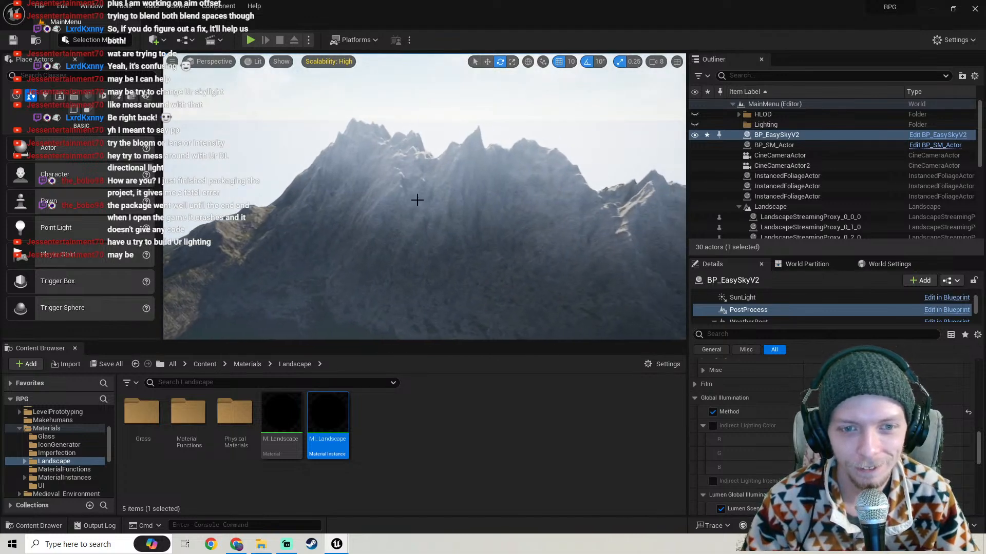
{"action": "key", "text": "w"}
{"action": "right_click_drag", "start_coordinate": [396, 190], "coordinate": [408, 187]}
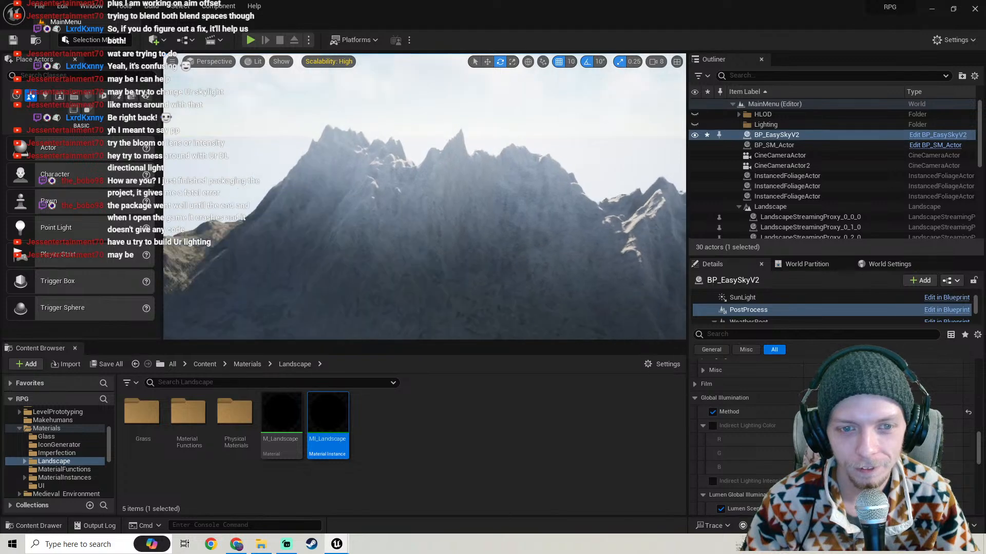
Save the modified BP_EasySkyV2 actor with all unsaved content
{"action": "left_click", "coordinate": [107, 364]}
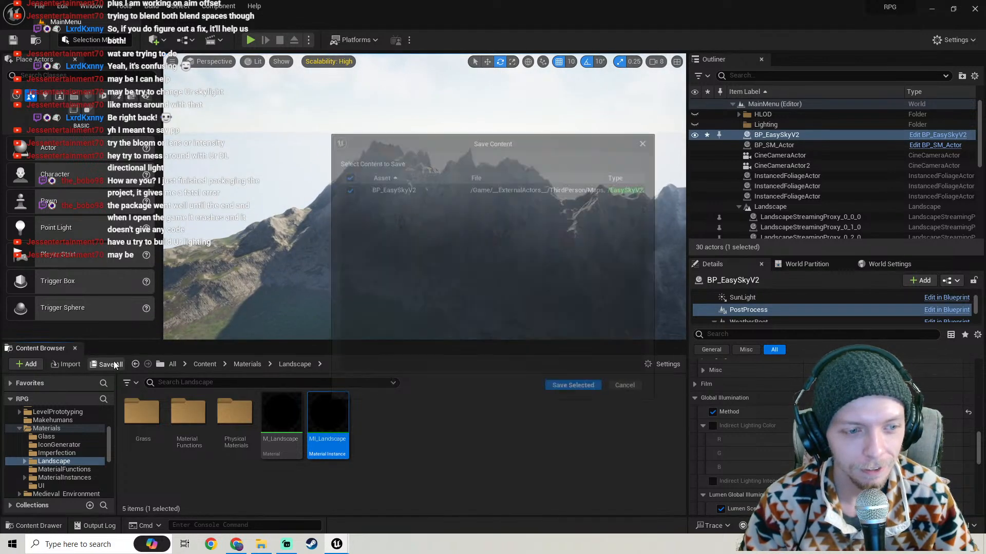
{"action": "left_click", "coordinate": [573, 387]}
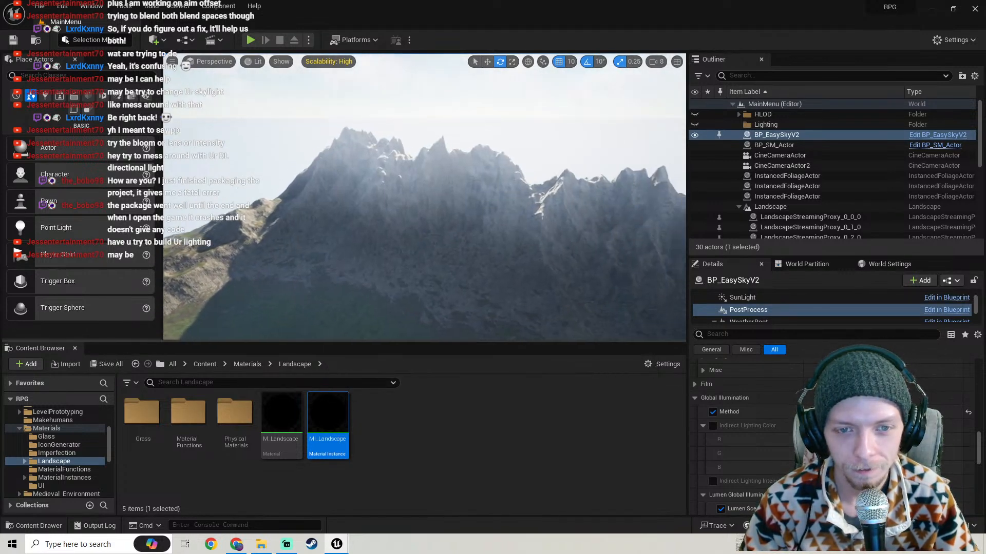
Fly in close to the shaded rock faces and back out to examine the mountain material's surface
{"action": "key", "text": "w"}
{"action": "right_click_drag", "start_coordinate": [424, 197], "coordinate": [404, 180]}
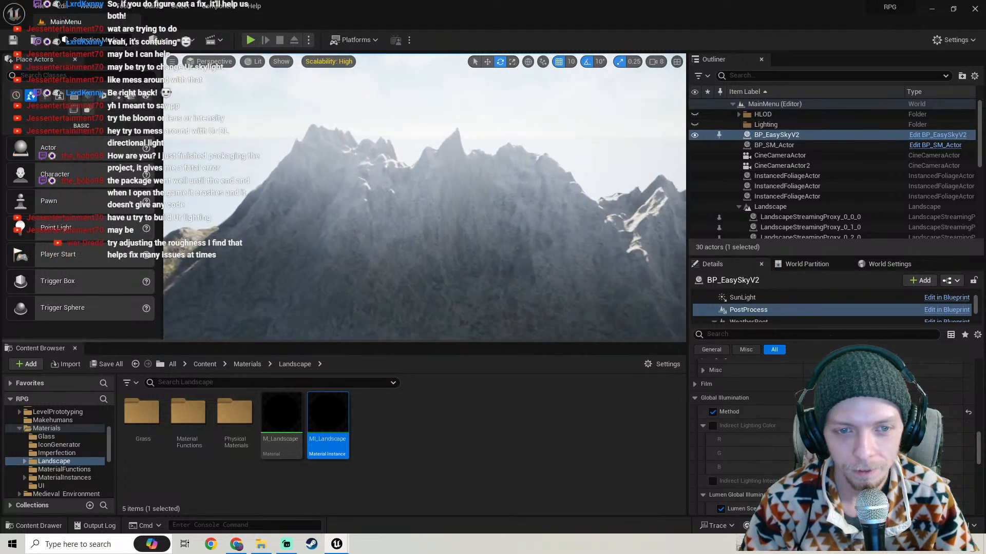
{"action": "key", "text": "w"}
{"action": "right_click_drag", "start_coordinate": [542, 259], "coordinate": [515, 260]}
{"action": "key", "text": "w"}
{"action": "key", "text": "s"}
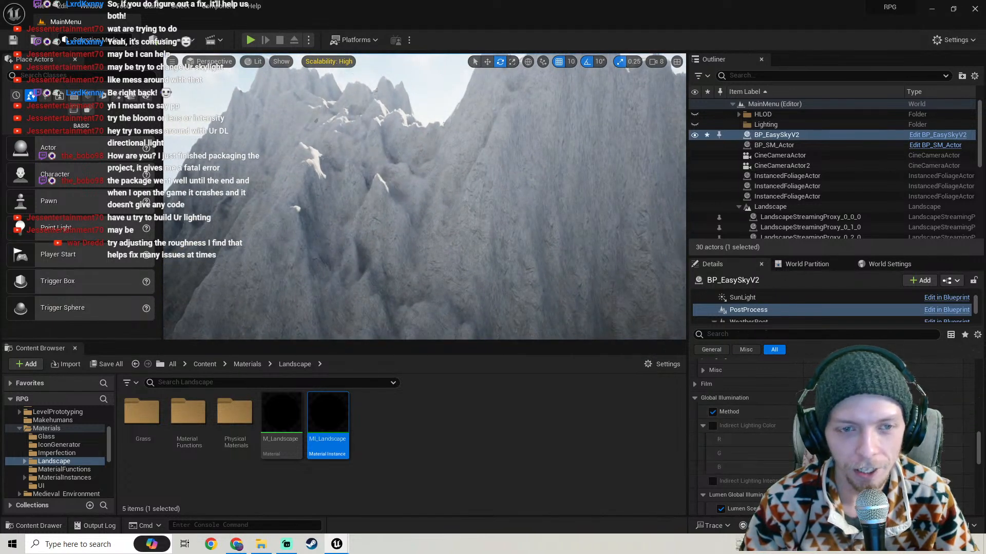
{"action": "key", "text": "s"}
{"action": "right_click_drag", "start_coordinate": [494, 238], "coordinate": [499, 259]}
{"action": "key", "text": "s"}
{"action": "key", "text": "s"}
{"action": "key", "text": "s"}
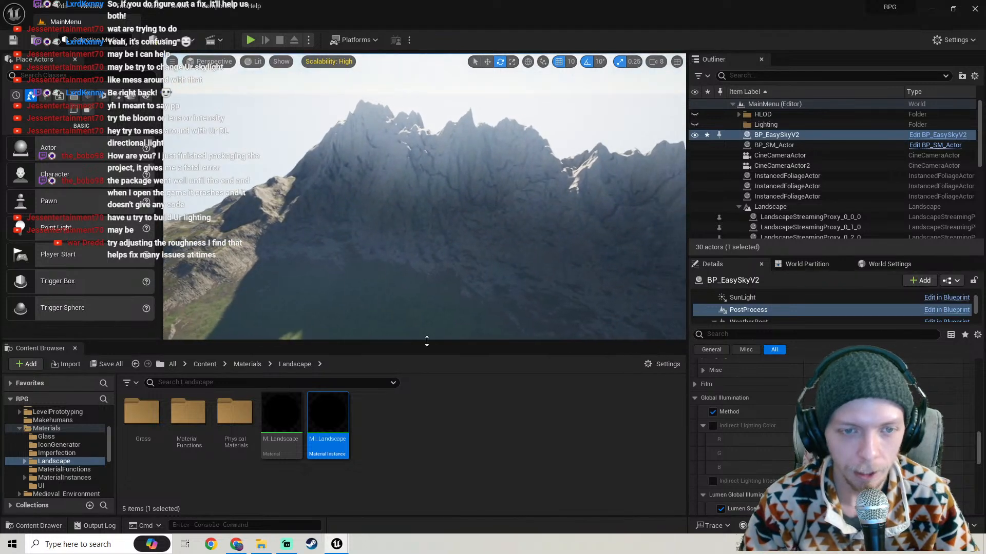
{"action": "right_click", "coordinate": [398, 403]}
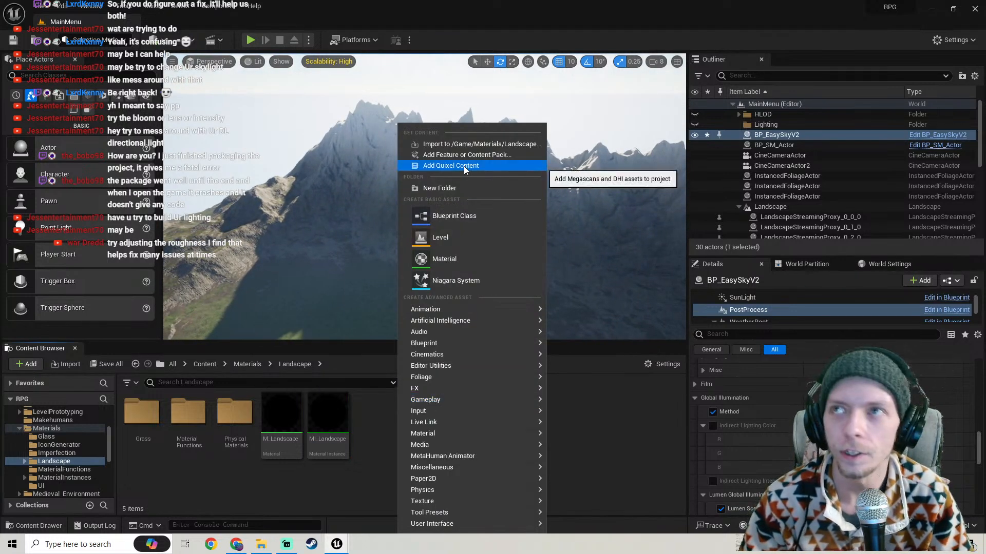
{"action": "left_click", "coordinate": [464, 165]}
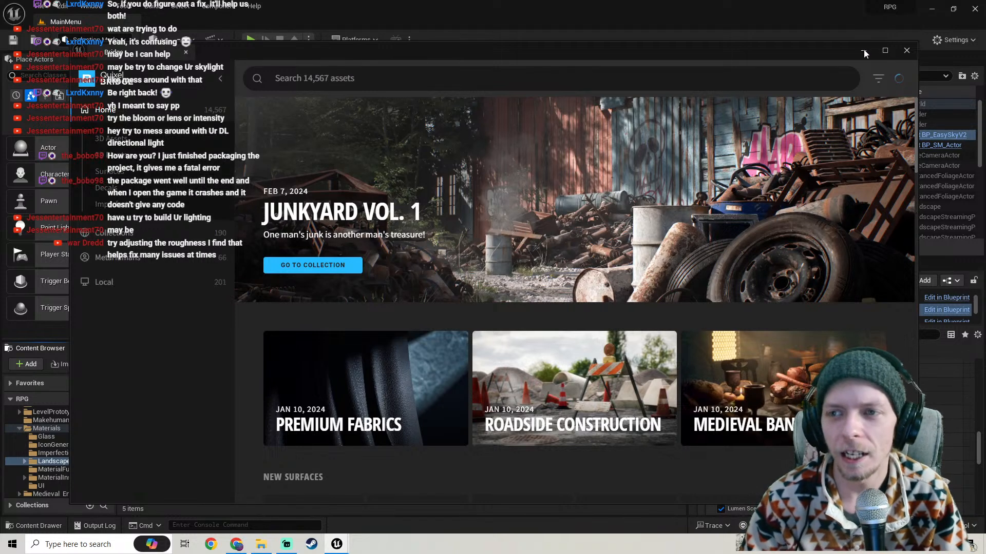
{"action": "left_click", "coordinate": [906, 50]}
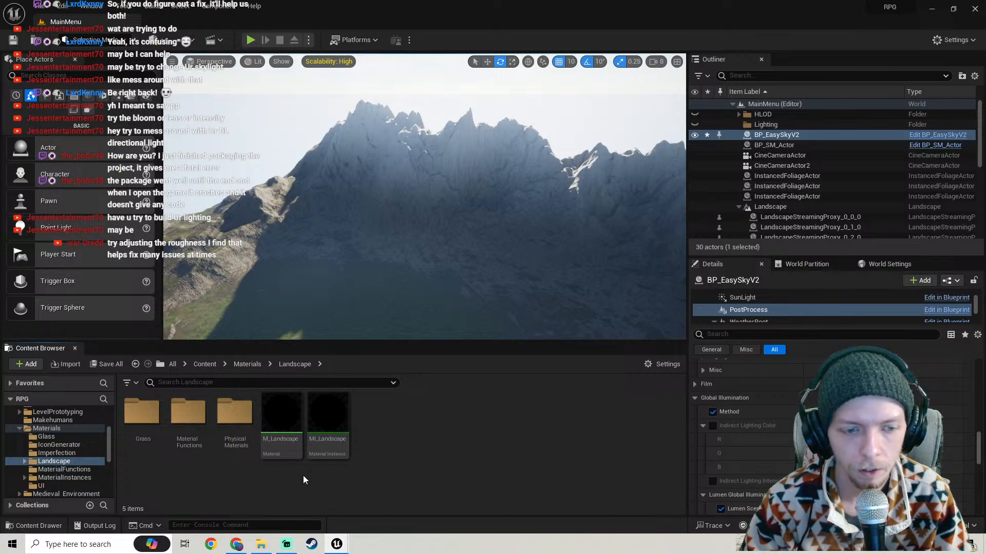
Open the MI_Landscape material instance for editing
{"action": "double_click", "coordinate": [323, 446]}
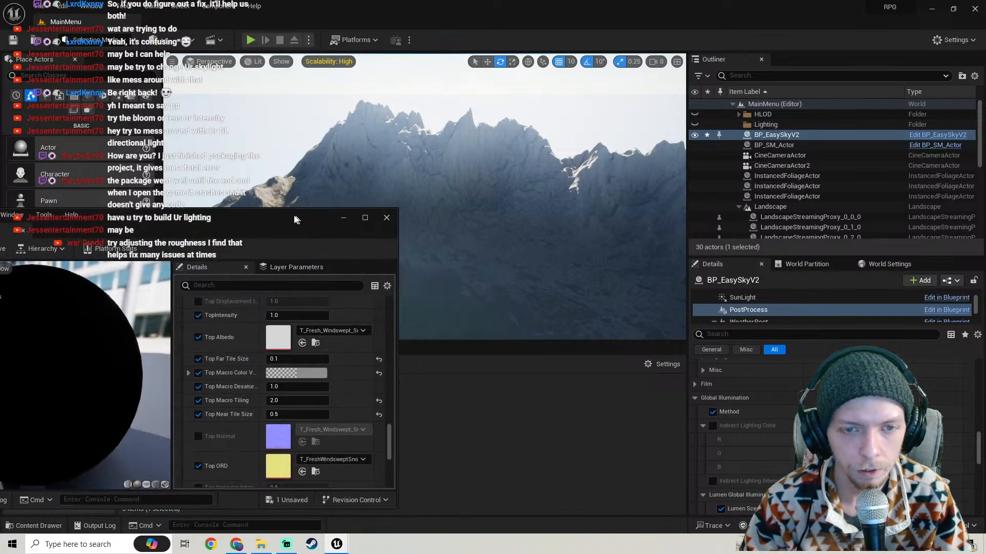
Try Top Roughness Intensity values of 20 and 0 in the MI_Landscape material instance
{"action": "scroll", "coordinate": [180, 383], "scroll_direction": "down", "scroll_amount": 1}
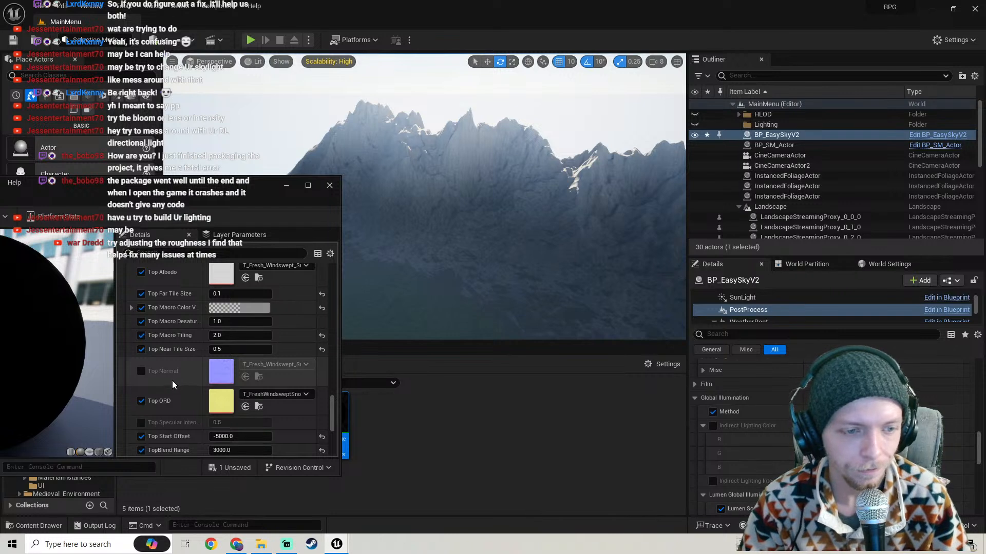
{"action": "scroll", "coordinate": [180, 372], "scroll_direction": "up", "scroll_amount": 3}
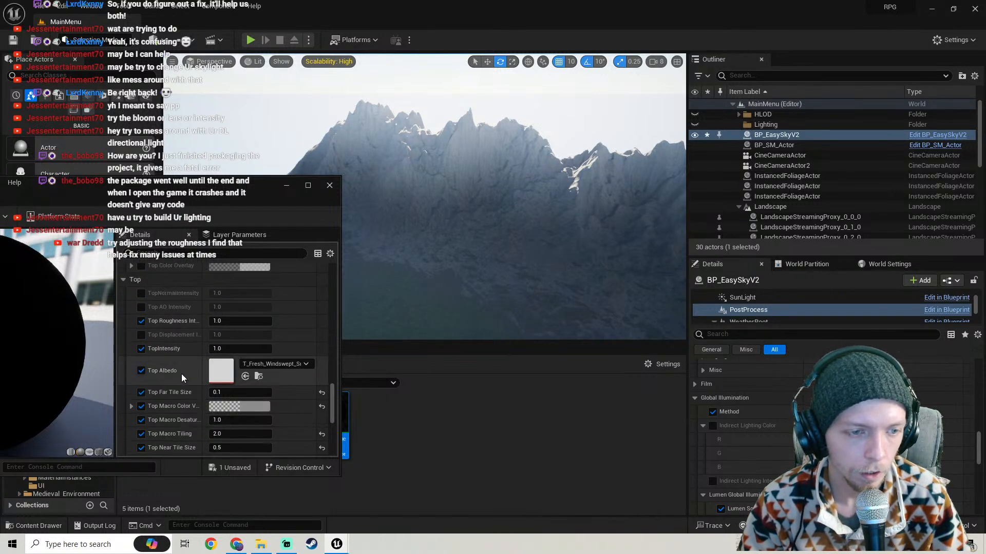
{"action": "left_click", "coordinate": [239, 304]}
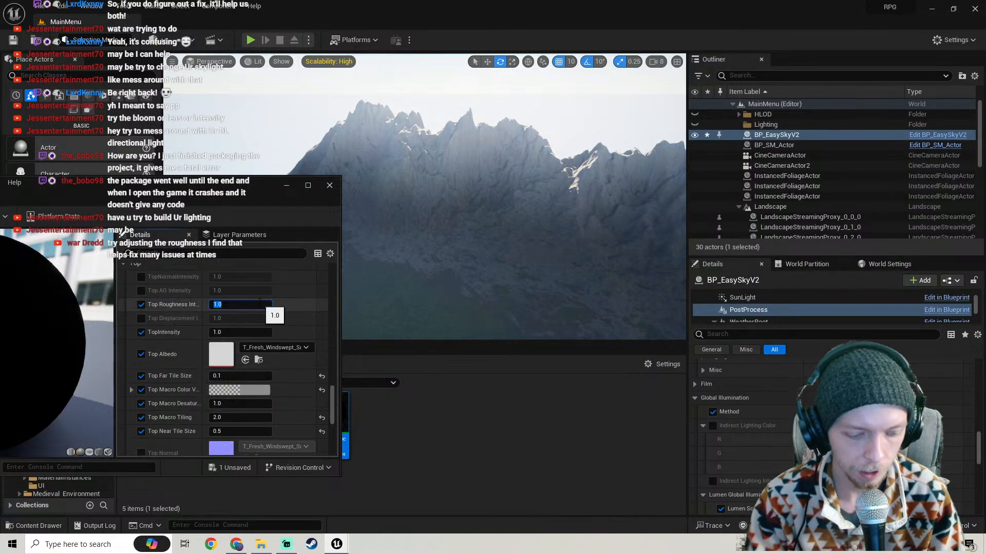
{"action": "type", "text": "20"}
{"action": "key", "text": "Return"}
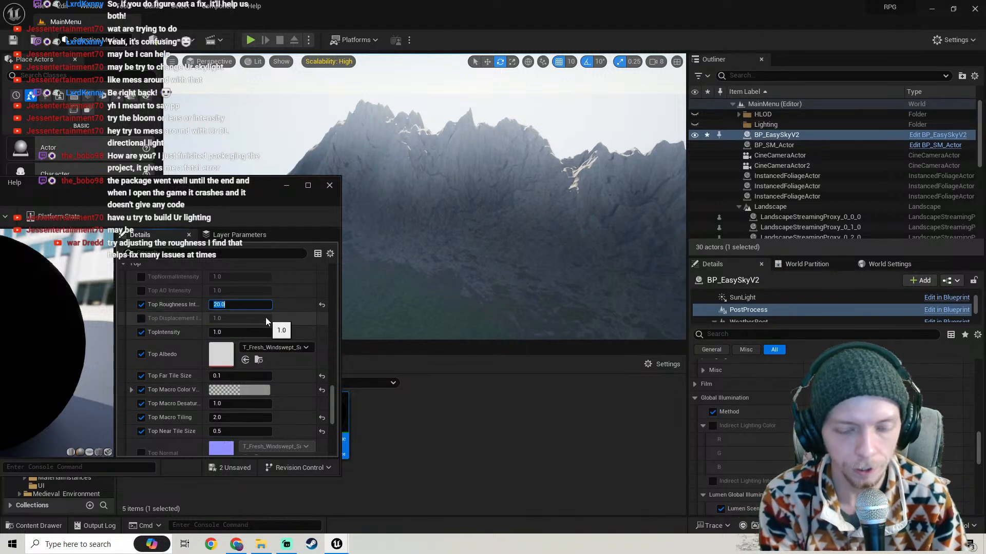
{"action": "type", "text": "0"}
{"action": "key", "text": "Return"}
Examine the shading of the shadowed mountain slopes from close up, farther away and different angles
{"action": "right_click_drag", "start_coordinate": [349, 286], "coordinate": [329, 278]}
{"action": "key", "text": "w"}
{"action": "right_click_drag", "start_coordinate": [487, 228], "coordinate": [483, 228]}
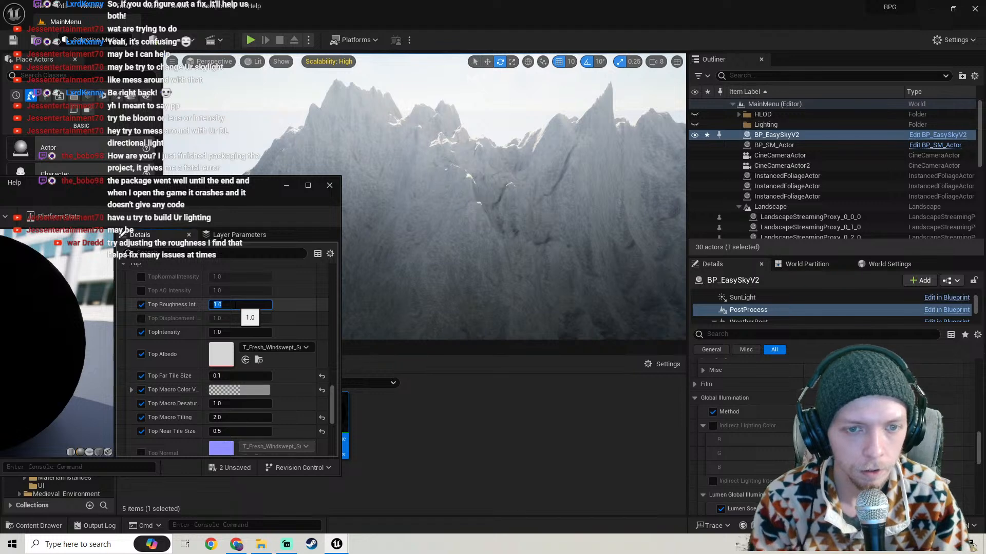
{"action": "key", "text": "s"}
{"action": "mouse_move", "coordinate": [549, 213]}
{"action": "right_mouse_down"}
{"action": "mouse_move", "coordinate": [548, 246]}
{"action": "mouse_move", "coordinate": [549, 214]}
{"action": "right_mouse_up"}
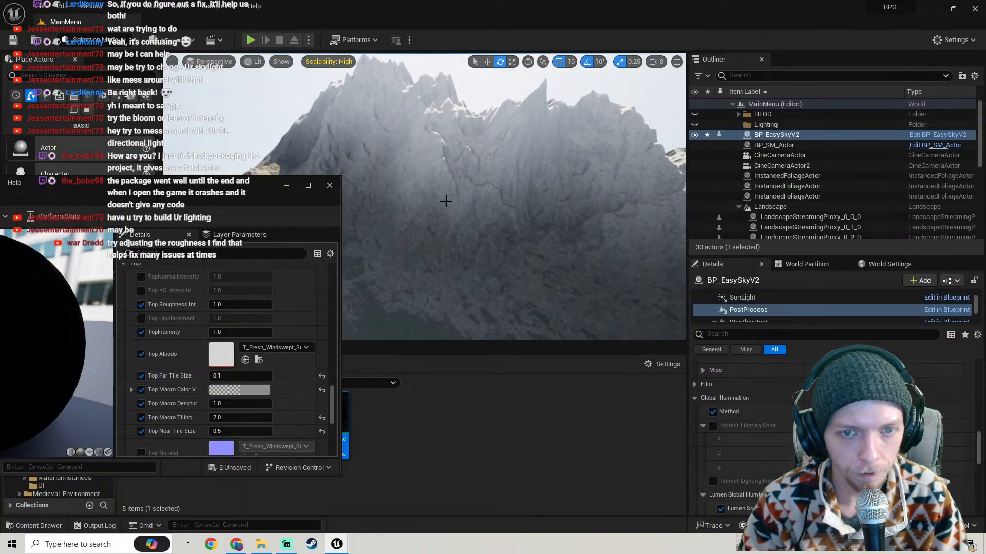
{"action": "mouse_move", "coordinate": [447, 201]}
{"action": "right_mouse_down"}
{"action": "mouse_move", "coordinate": [631, 205]}
{"action": "mouse_move", "coordinate": [447, 200]}
{"action": "right_mouse_up"}
{"action": "key", "text": "s"}
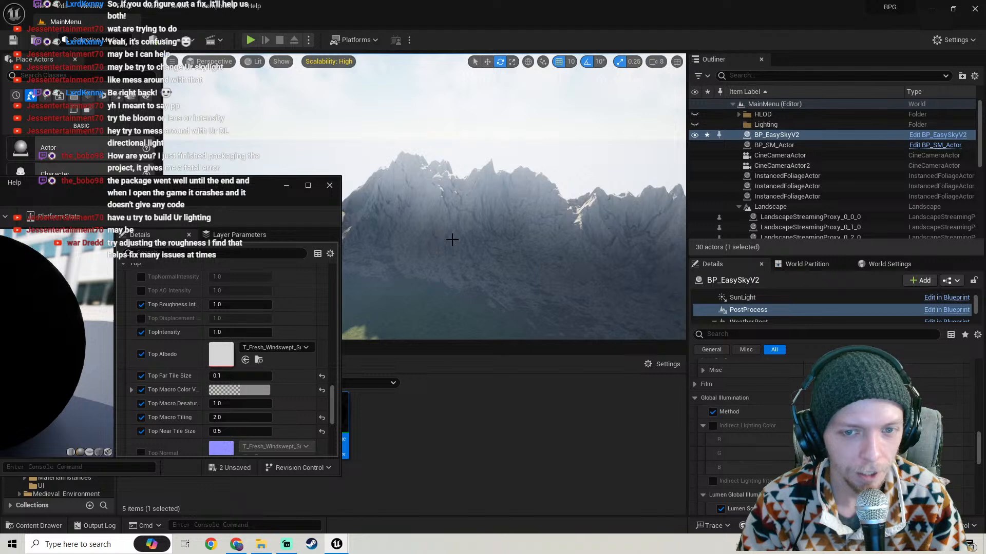
{"action": "right_click_drag", "start_coordinate": [452, 240], "coordinate": [527, 290]}
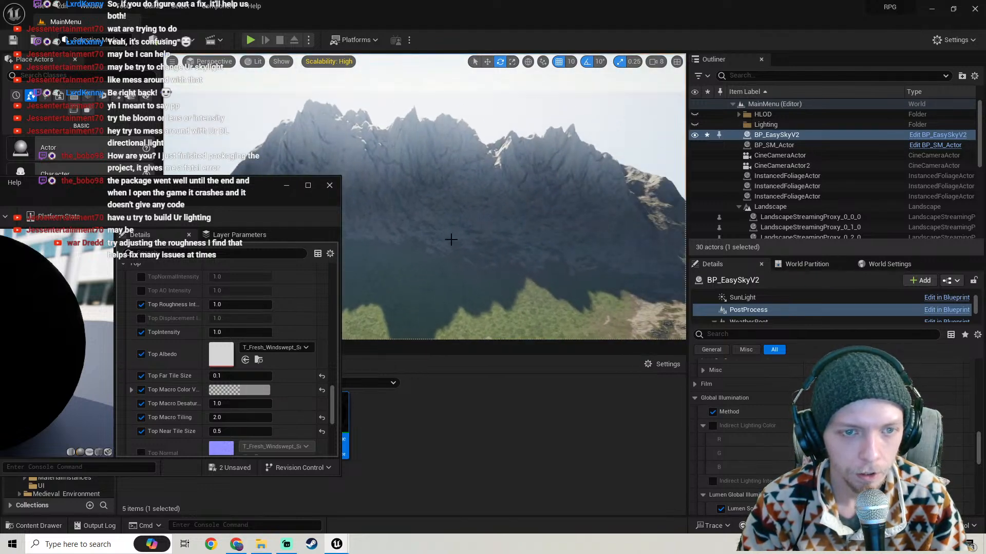
{"action": "right_click_drag", "start_coordinate": [451, 240], "coordinate": [435, 243]}
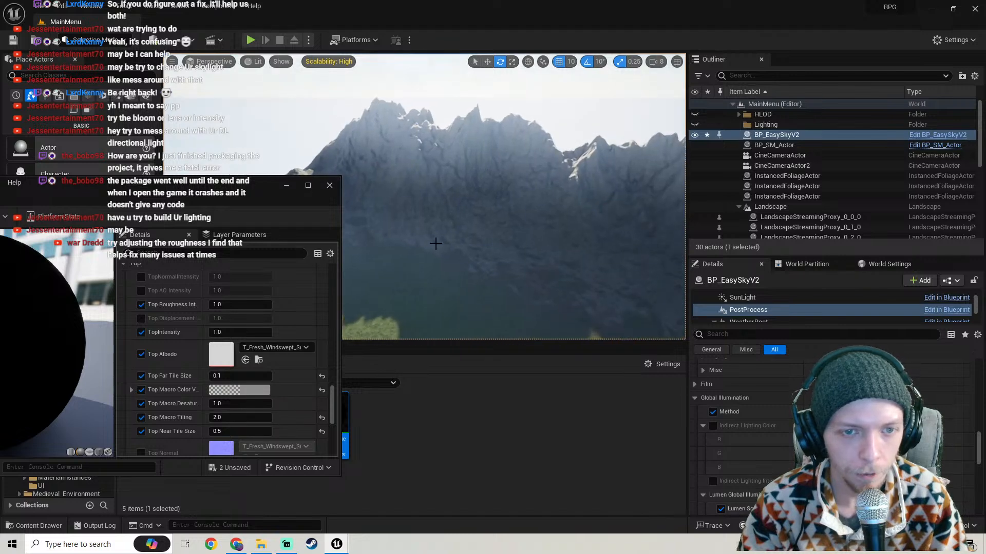
Try a different Lumen Scene Lighting Quality in the sky actor's PostProcess component and check the mountains
{"action": "scroll", "coordinate": [787, 424], "scroll_direction": "down", "scroll_amount": 5}
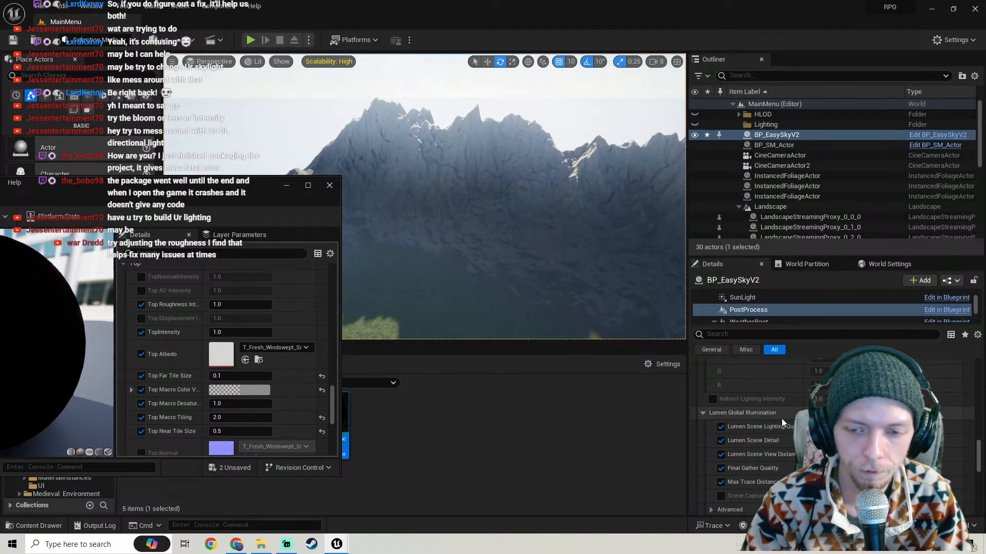
{"action": "scroll", "coordinate": [781, 418], "scroll_direction": "down", "scroll_amount": 1}
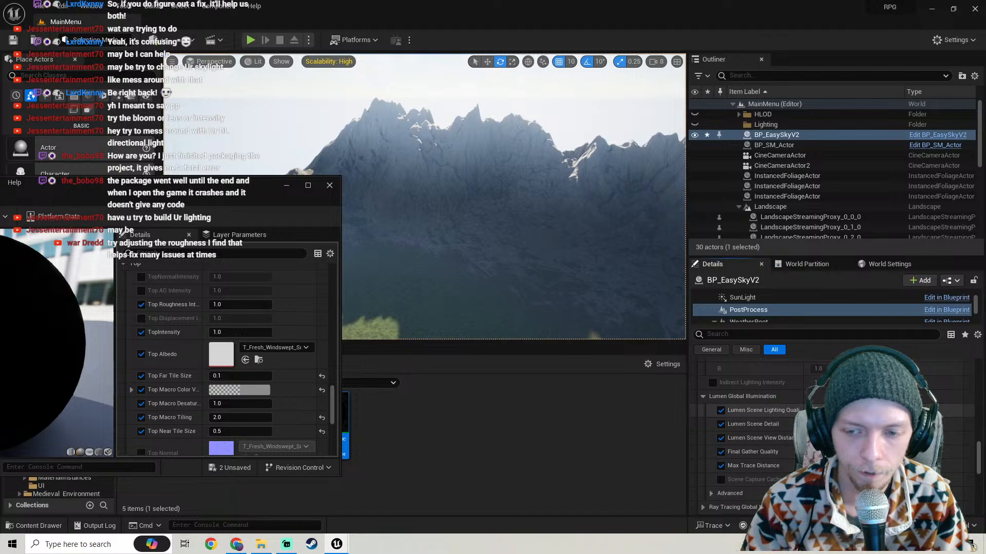
{"action": "key", "text": "Return"}
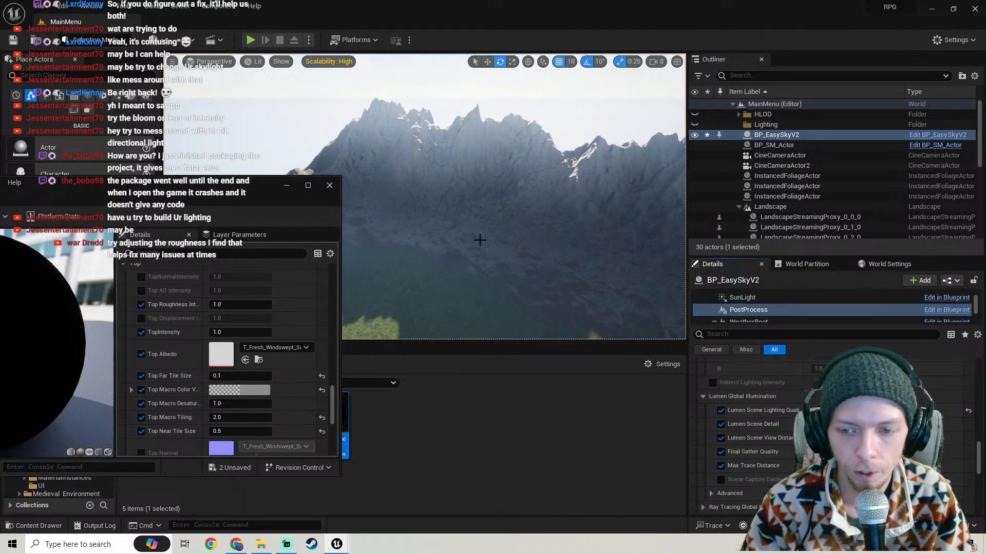
{"action": "right_click_drag", "start_coordinate": [522, 272], "coordinate": [520, 270]}
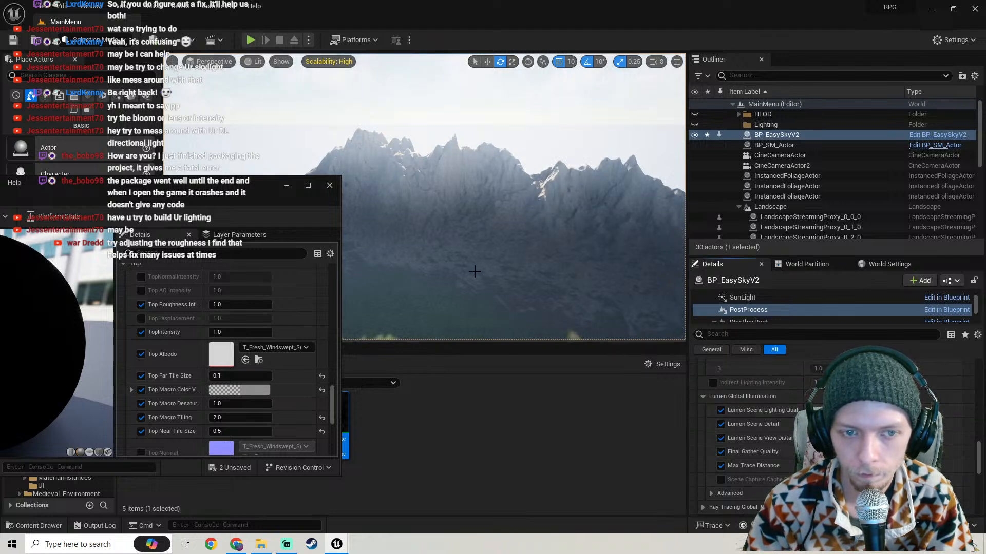
{"action": "right_click_drag", "start_coordinate": [475, 271], "coordinate": [475, 292]}
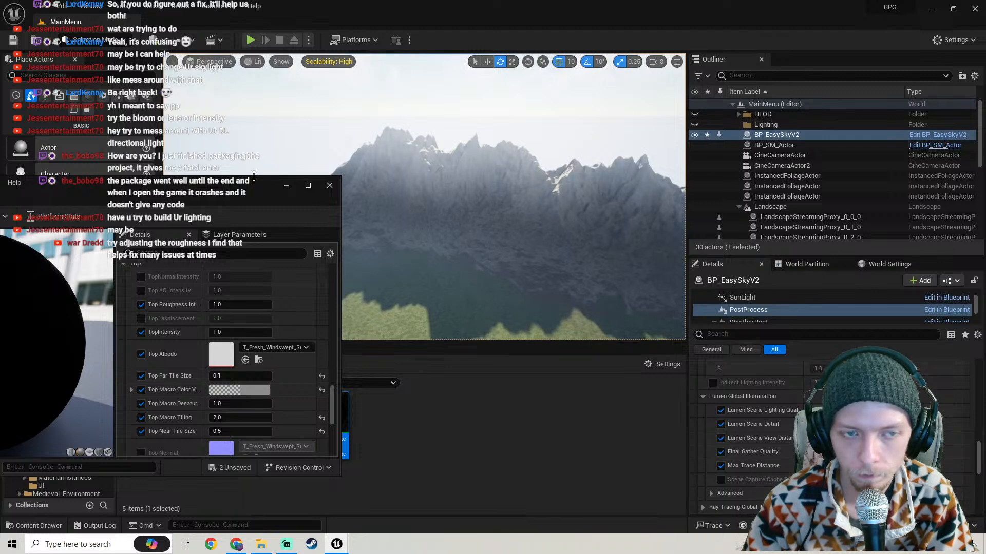
Save the modified BP_EasySkyV2 and MI_Landscape assets
{"action": "left_click_drag", "start_coordinate": [202, 190], "coordinate": [408, 146]}
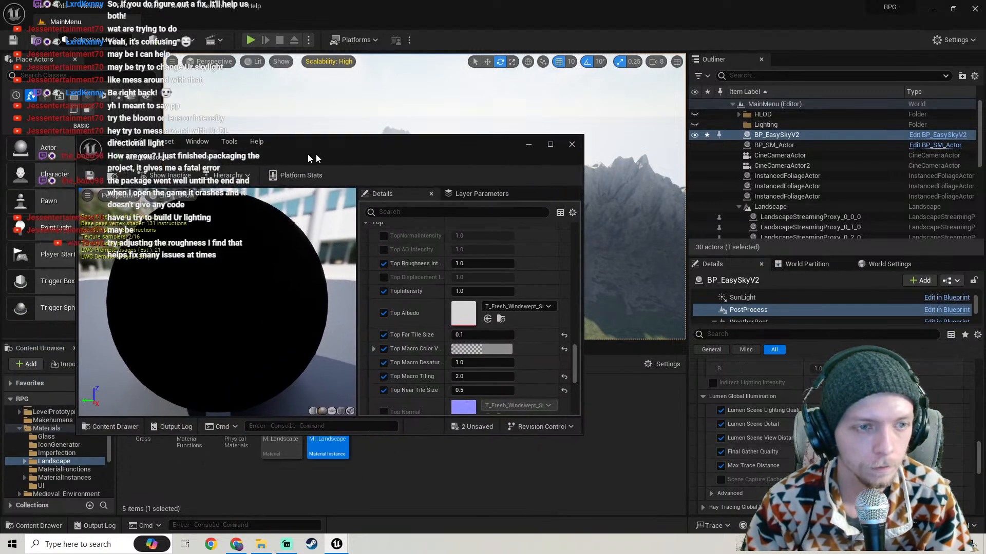
{"action": "left_click", "coordinate": [105, 364]}
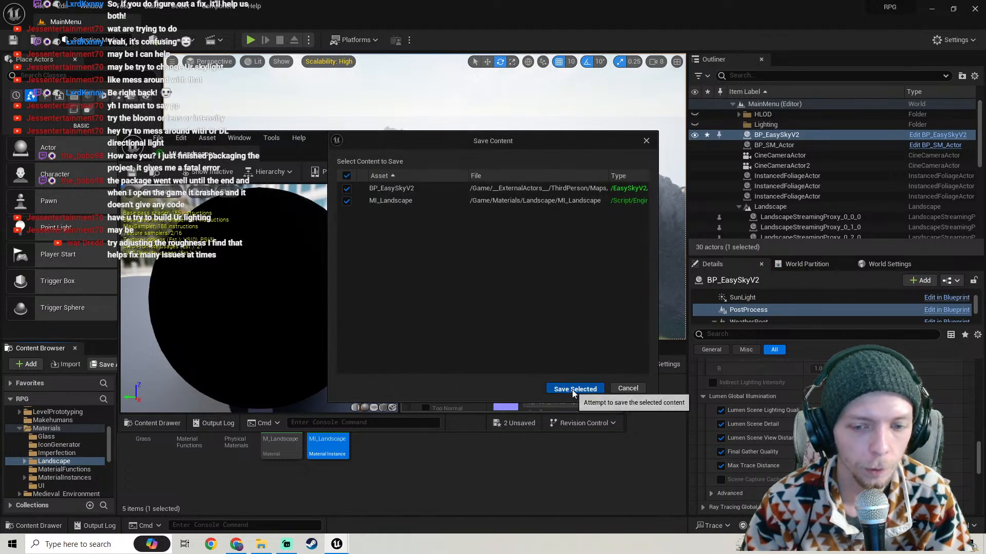
{"action": "left_click", "coordinate": [572, 389]}
{"action": "left_click_drag", "start_coordinate": [506, 149], "coordinate": [186, 213]}
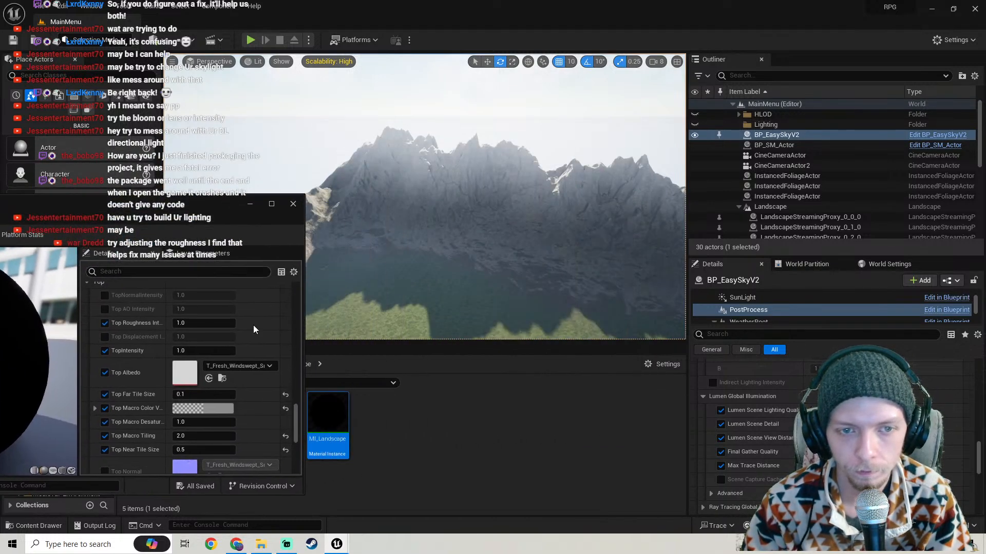
Switch the PostProcess Global Illumination Method away from Lumen and back to compare the lighting around the rock formation
{"action": "right_click_drag", "start_coordinate": [438, 258], "coordinate": [573, 238]}
{"action": "key", "text": "w"}
{"action": "key", "text": "w"}
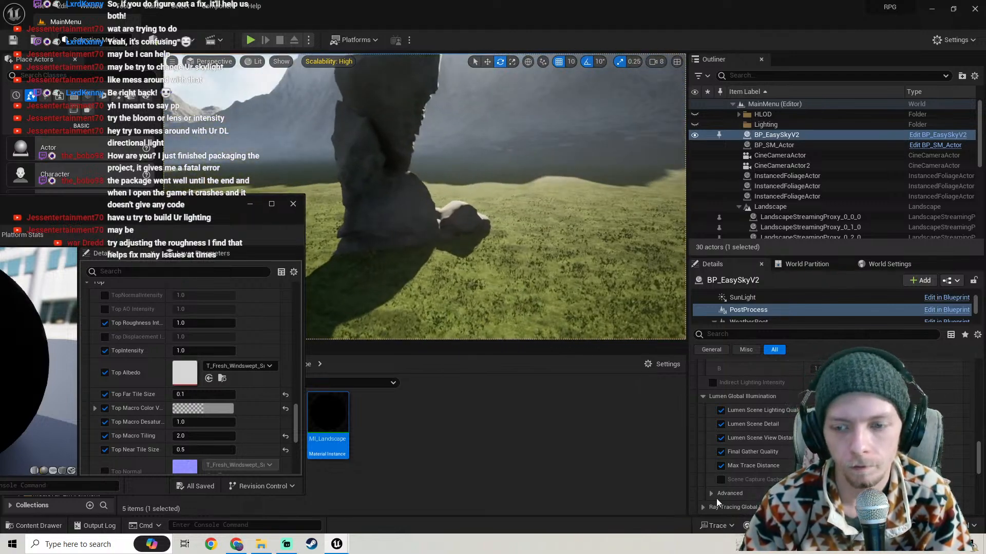
{"action": "scroll", "coordinate": [740, 408], "scroll_direction": "up", "scroll_amount": 5}
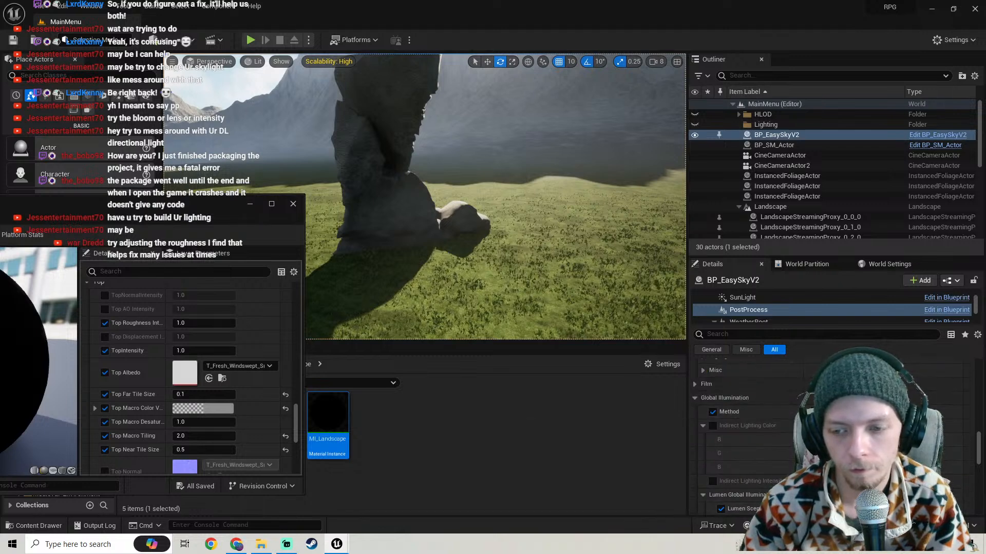
{"action": "left_click", "coordinate": [827, 439]}
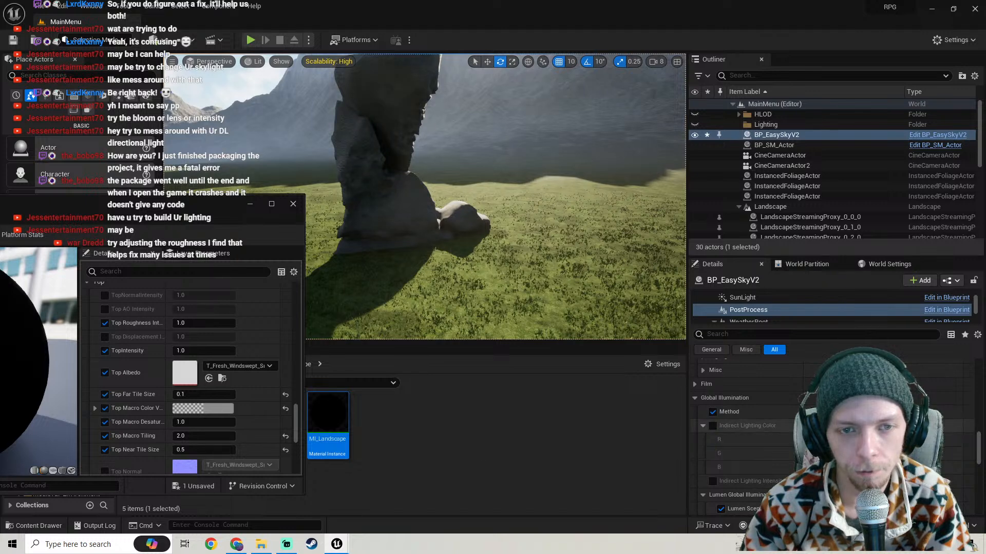
{"action": "right_click_drag", "start_coordinate": [424, 197], "coordinate": [446, 152]}
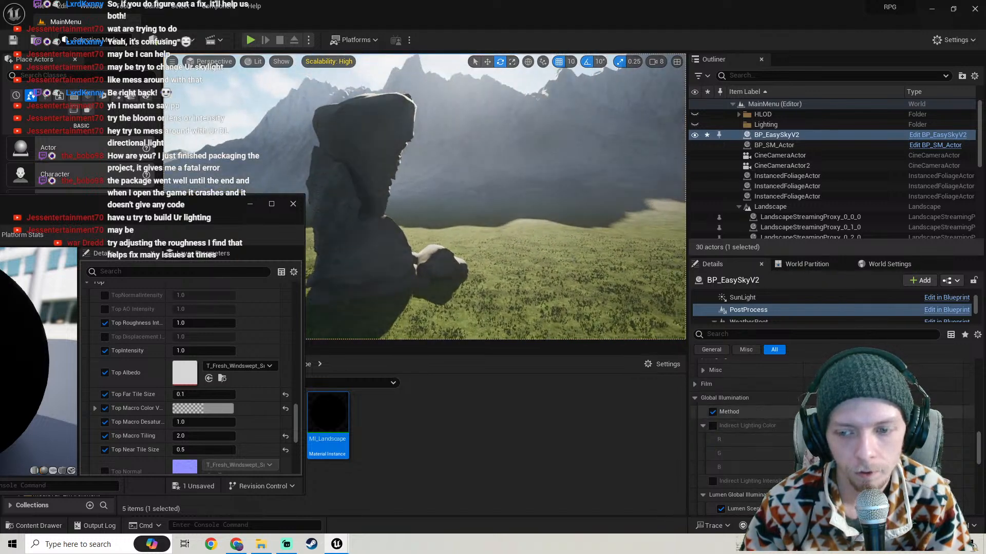
{"action": "left_click", "coordinate": [832, 440]}
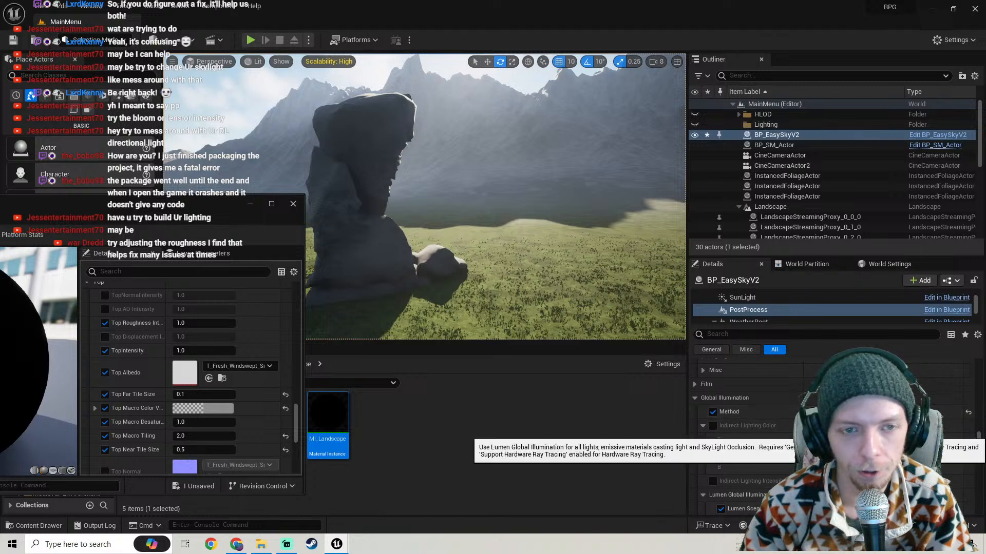
{"action": "right_click_drag", "start_coordinate": [513, 231], "coordinate": [495, 241]}
{"action": "key", "text": "s"}
{"action": "key", "text": "w"}
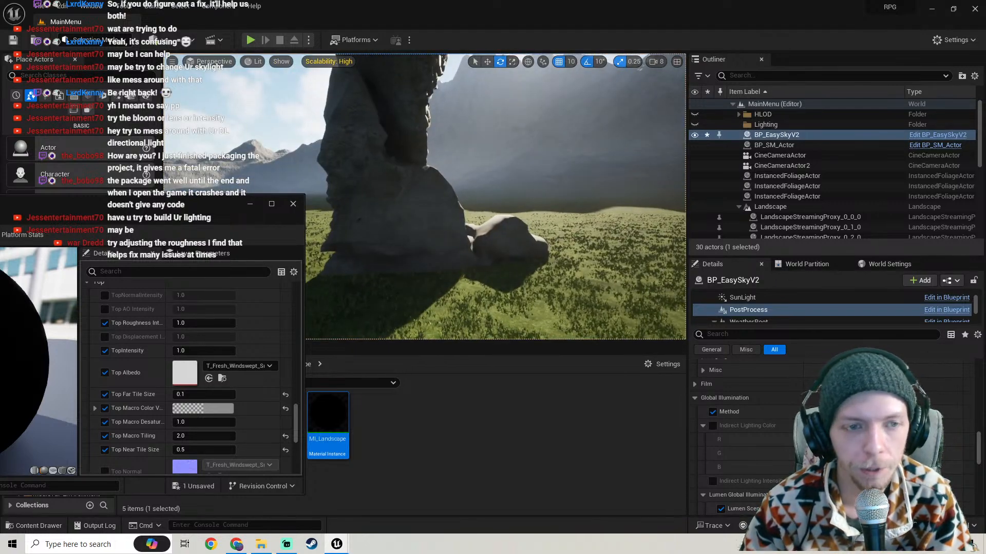
Display the FPS counter in the level viewport and build only the landscape's grass maps
{"action": "left_click", "coordinate": [250, 205]}
{"action": "left_click", "coordinate": [173, 62]}
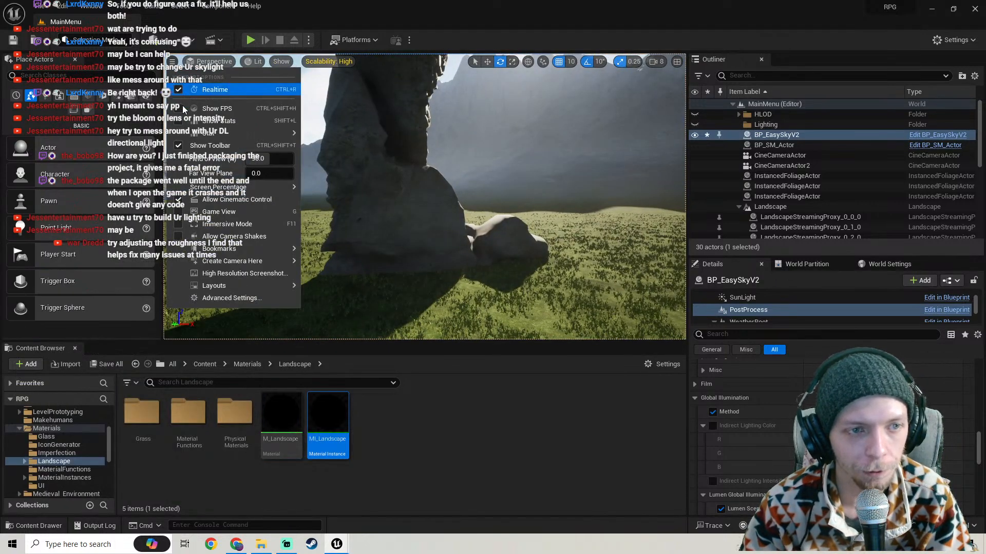
{"action": "left_click", "coordinate": [215, 108]}
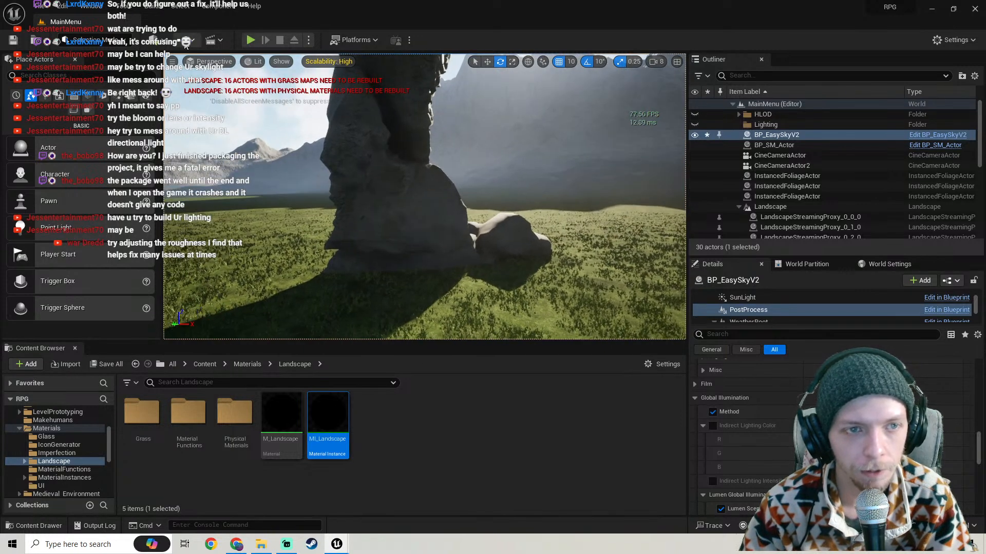
{"action": "left_click", "coordinate": [152, 6]}
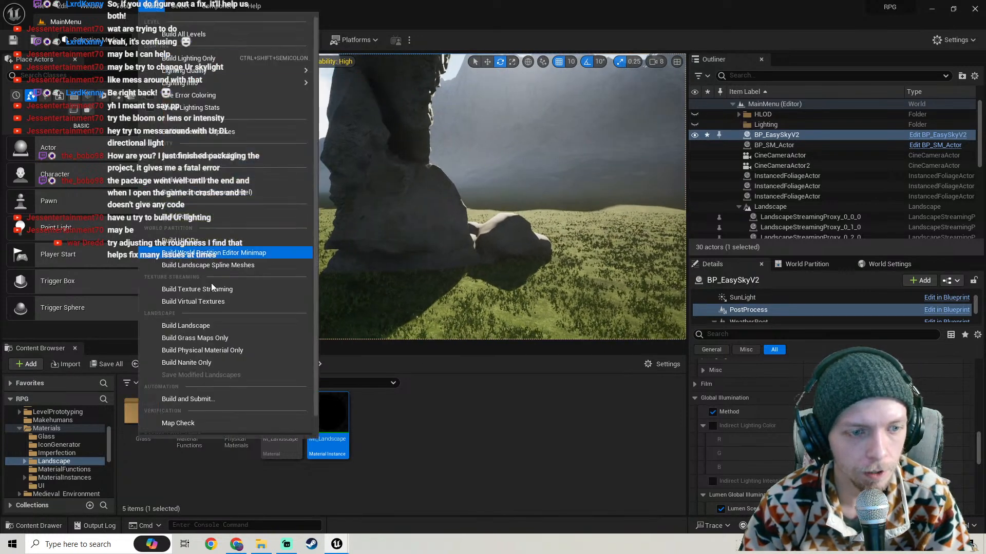
{"action": "left_click", "coordinate": [195, 337]}
Compare the frame rate and lighting near the rock formation with the Global Illumination Method switched away from Lumen
{"action": "key", "text": "d"}
{"action": "right_click_drag", "start_coordinate": [434, 189], "coordinate": [416, 190]}
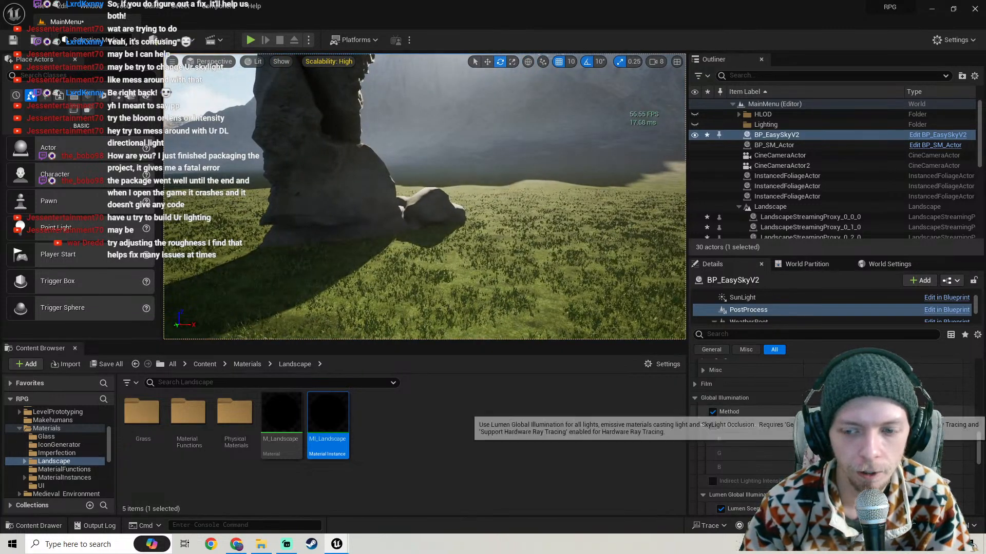
{"action": "right_click_drag", "start_coordinate": [447, 254], "coordinate": [413, 223]}
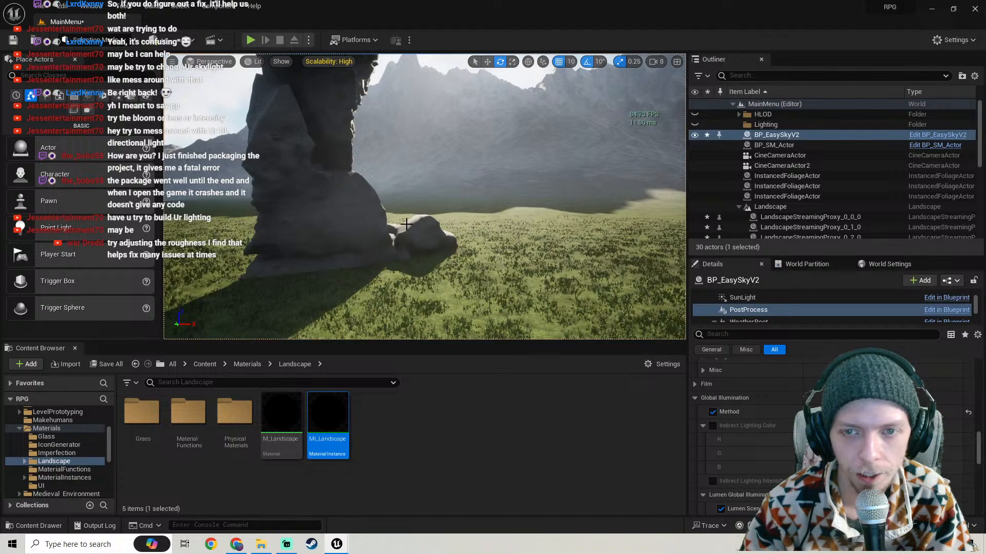
{"action": "left_click_drag", "start_coordinate": [406, 224], "coordinate": [406, 297]}
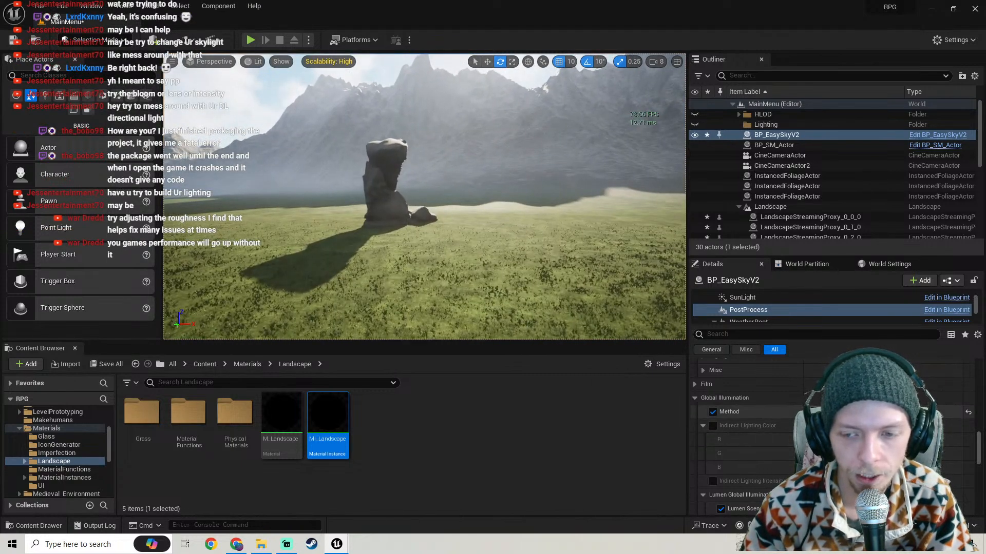
{"action": "right_click_drag", "start_coordinate": [482, 280], "coordinate": [471, 267]}
Change the Lumen Scene View Distance in the PostProcess component and save all modified content
{"action": "scroll", "coordinate": [762, 449], "scroll_direction": "down", "scroll_amount": 5}
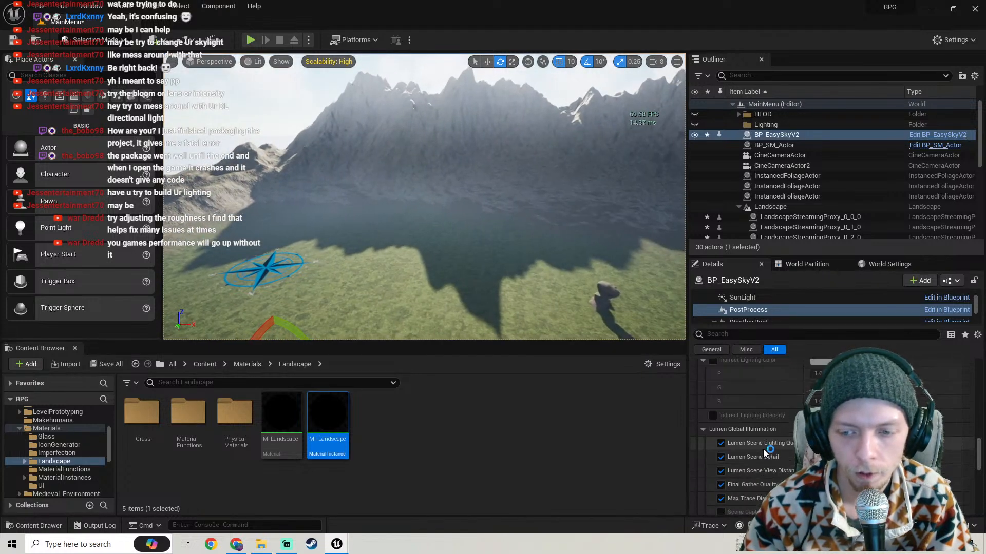
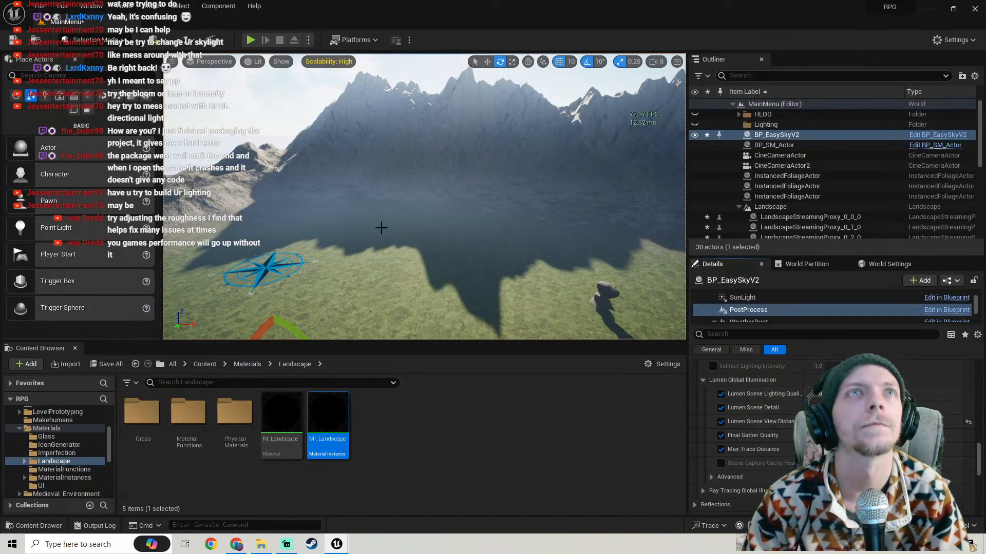
{"action": "right_click_drag", "start_coordinate": [370, 244], "coordinate": [391, 193]}
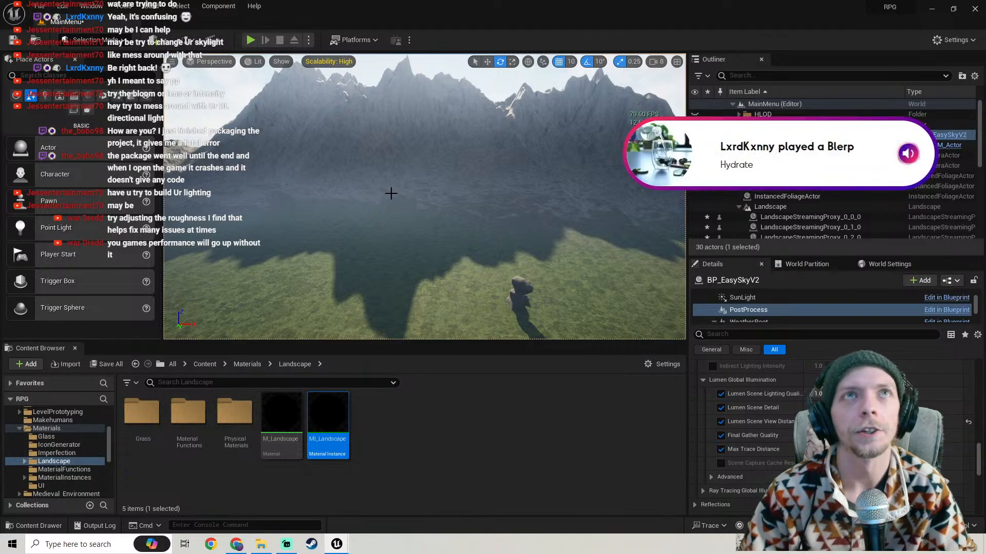
{"action": "left_click", "coordinate": [108, 364]}
{"action": "left_click", "coordinate": [571, 389]}
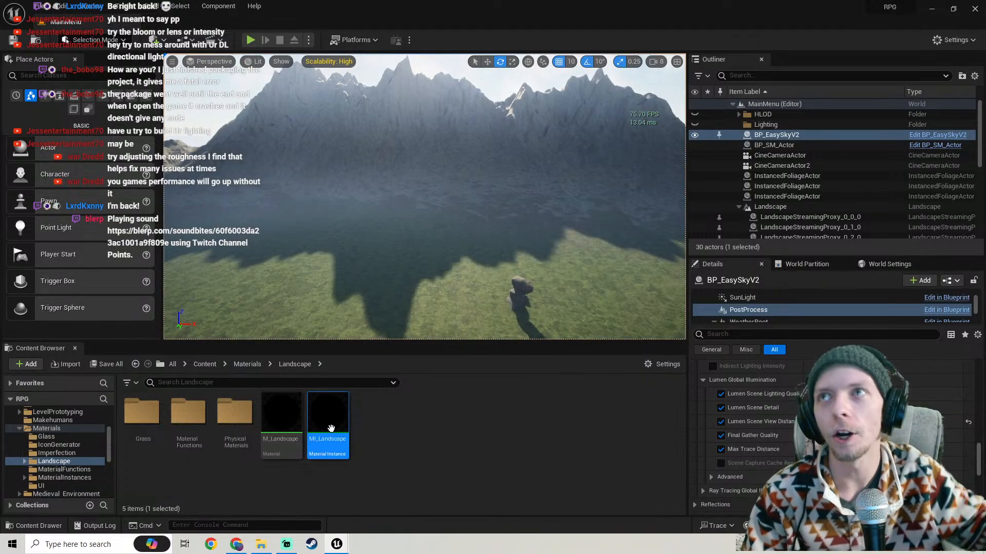
Compare the mountain shading with the PostProcess Global Illumination Method switched away from Lumen and back to Lumen
{"action": "mouse_move", "coordinate": [387, 261]}
{"action": "right_mouse_down"}
{"action": "mouse_move", "coordinate": [415, 259]}
{"action": "mouse_move", "coordinate": [376, 236]}
{"action": "mouse_move", "coordinate": [376, 196]}
{"action": "mouse_move", "coordinate": [387, 246]}
{"action": "right_mouse_up"}
{"action": "key", "text": "w"}
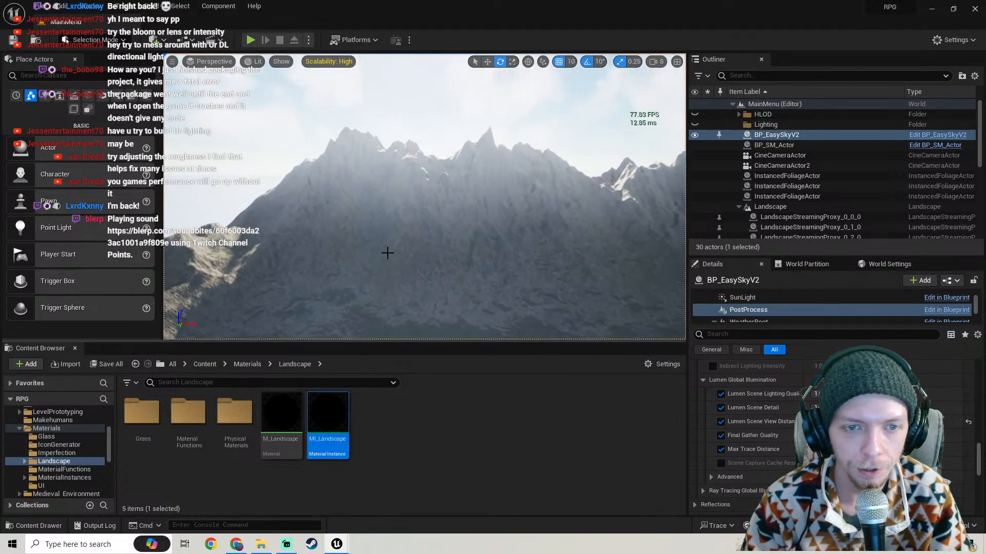
{"action": "scroll", "coordinate": [392, 248], "scroll_direction": "up", "scroll_amount": 1}
{"action": "scroll", "coordinate": [782, 462], "scroll_direction": "up", "scroll_amount": 3}
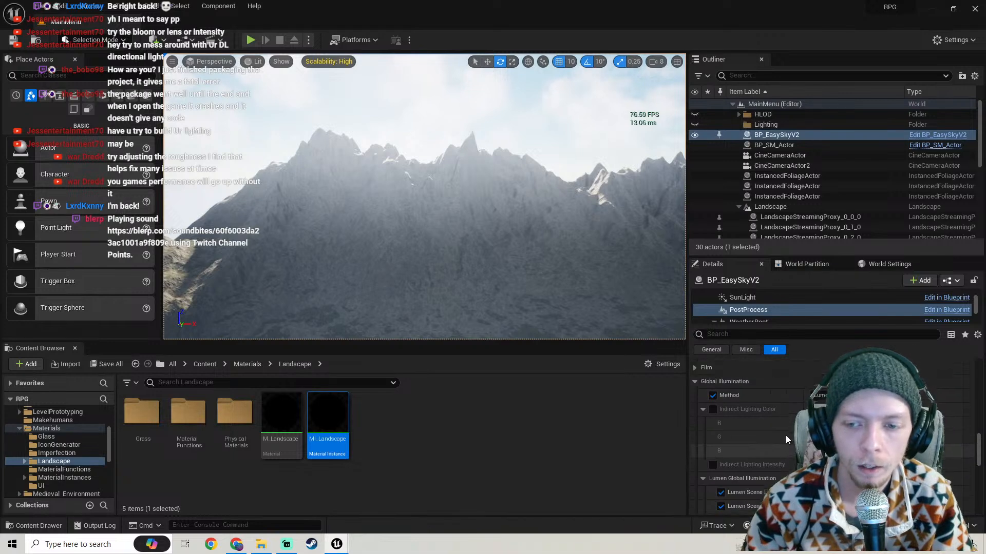
{"action": "right_click_drag", "start_coordinate": [452, 242], "coordinate": [499, 260]}
{"action": "key", "text": "d"}
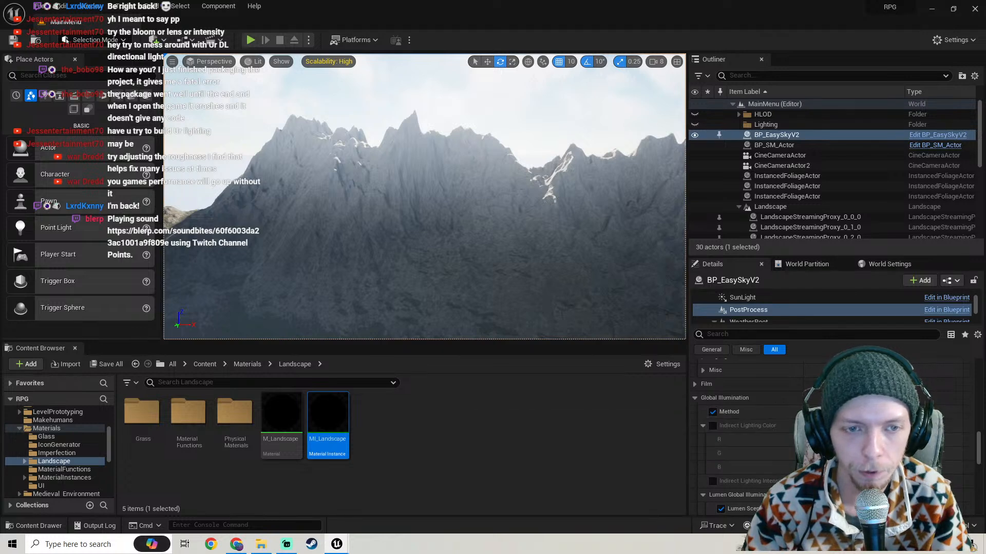
{"action": "left_click", "coordinate": [821, 427]}
{"action": "key", "text": "s"}
{"action": "right_click_drag", "start_coordinate": [471, 262], "coordinate": [467, 260]}
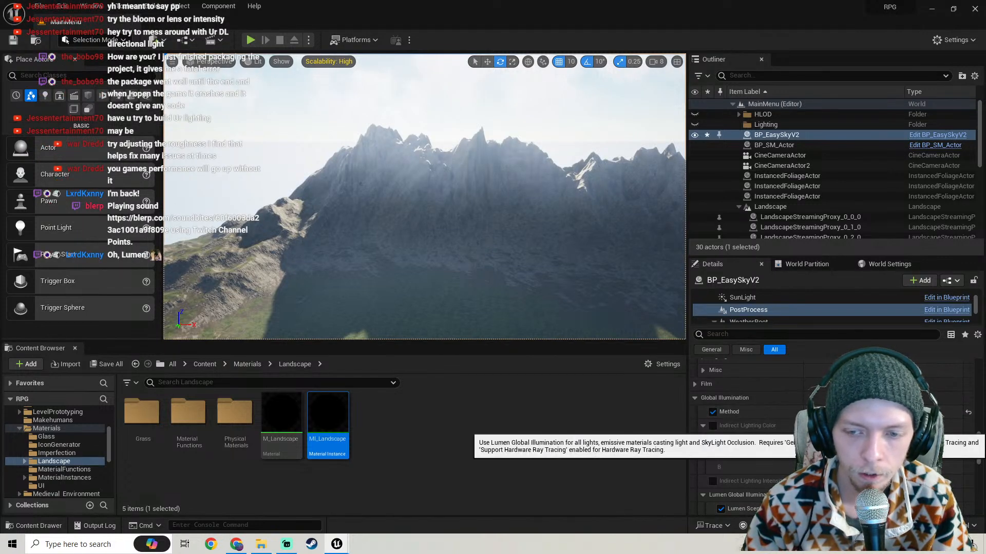
{"action": "left_click", "coordinate": [821, 431]}
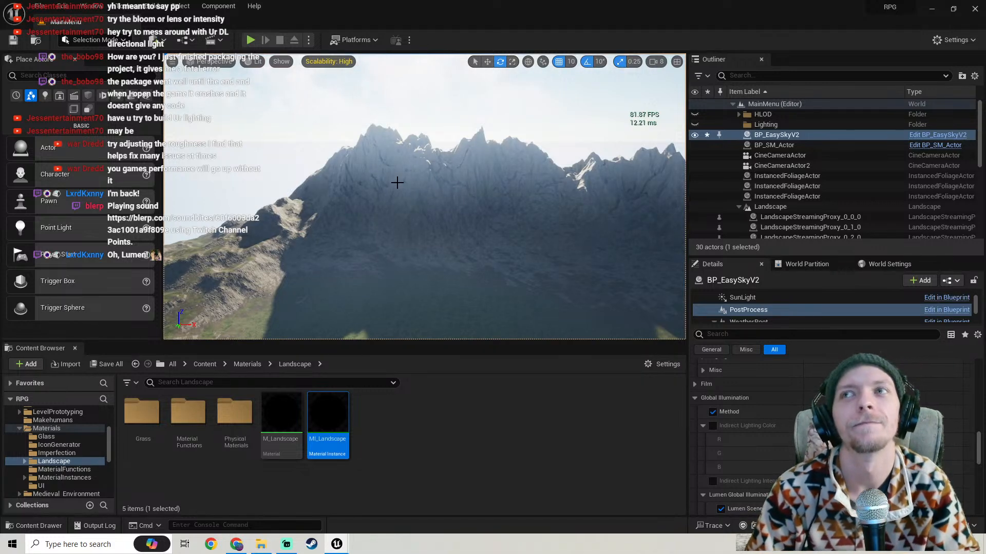
Save all modified content and view the shadowed mountain range
{"action": "left_click", "coordinate": [102, 364]}
{"action": "left_click", "coordinate": [568, 387]}
{"action": "mouse_move", "coordinate": [428, 274]}
{"action": "right_mouse_down"}
{"action": "mouse_move", "coordinate": [436, 303]}
{"action": "mouse_move", "coordinate": [429, 272]}
{"action": "mouse_move", "coordinate": [436, 277]}
{"action": "right_mouse_up"}
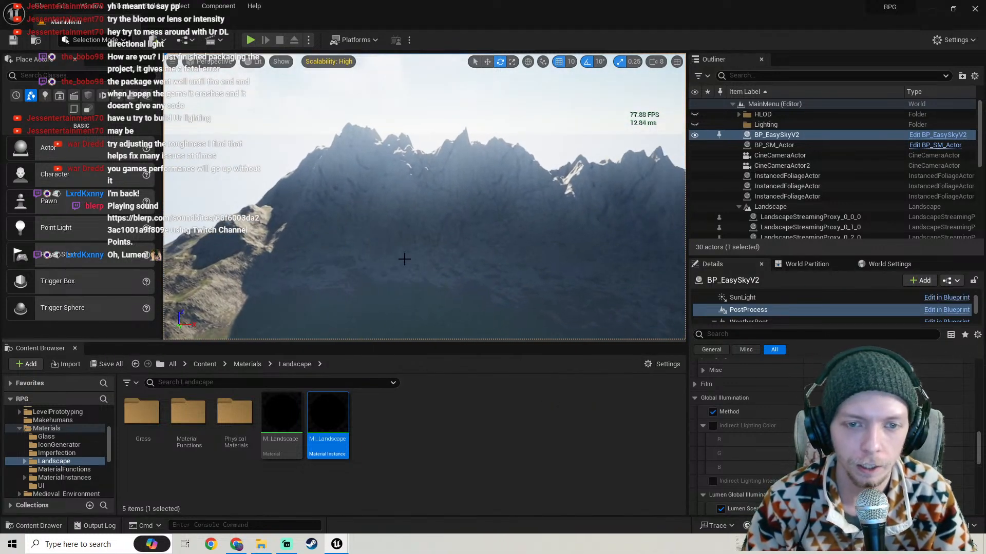
Open the MI_Landscape material instance and place its editor so the mountains stay visible
{"action": "mouse_move", "coordinate": [339, 544]}
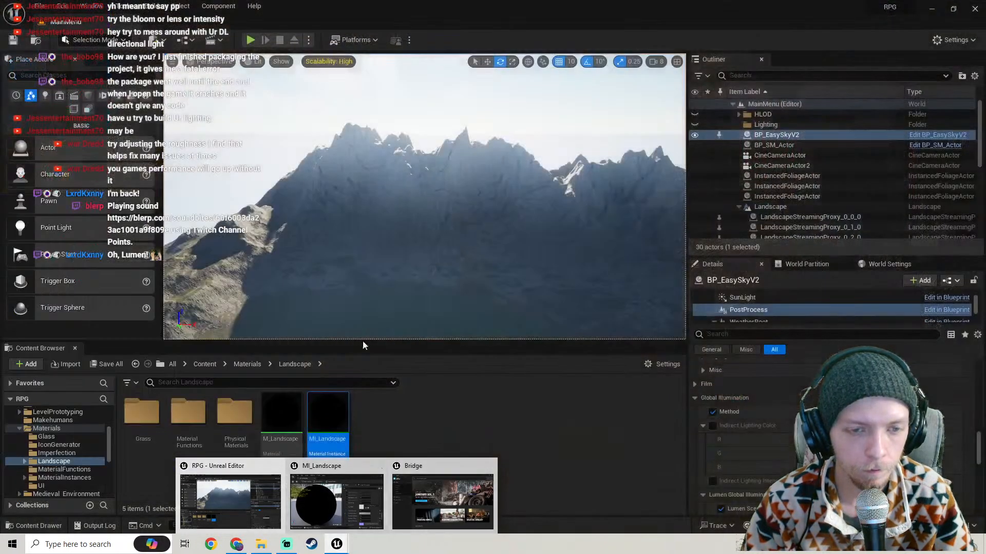
{"action": "left_click", "coordinate": [260, 500]}
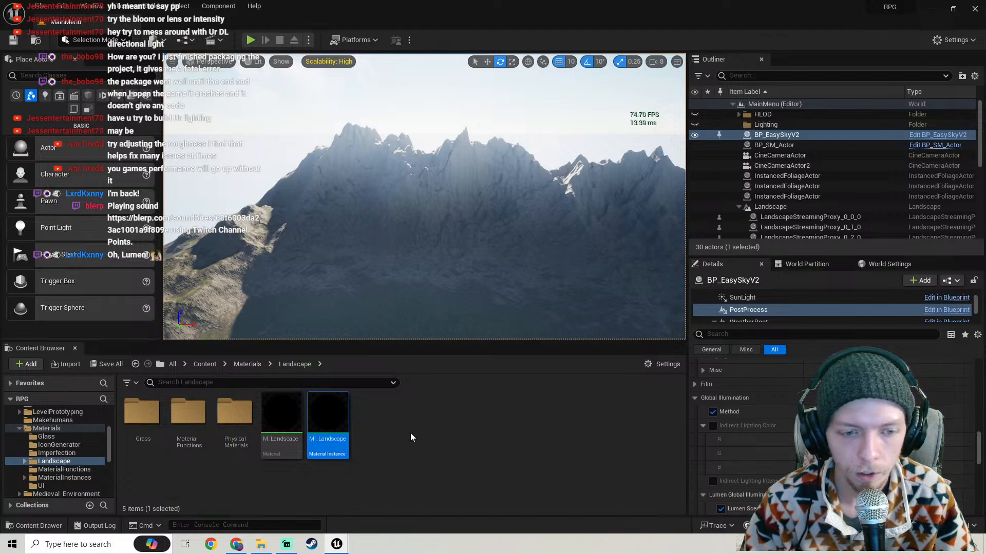
{"action": "double_click", "coordinate": [327, 418]}
{"action": "left_click_drag", "start_coordinate": [201, 206], "coordinate": [228, 170]}
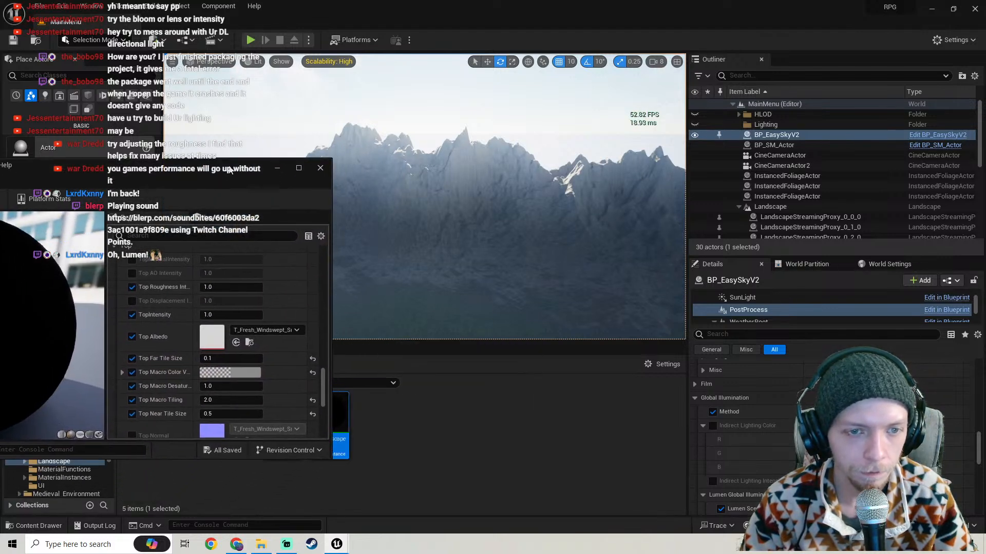
Enable the Top Color Overlay parameter in MI_Landscape and set it to a grey with value 0.364583
{"action": "scroll", "coordinate": [179, 357], "scroll_direction": "up", "scroll_amount": 2}
{"action": "scroll", "coordinate": [178, 354], "scroll_direction": "up", "scroll_amount": 2}
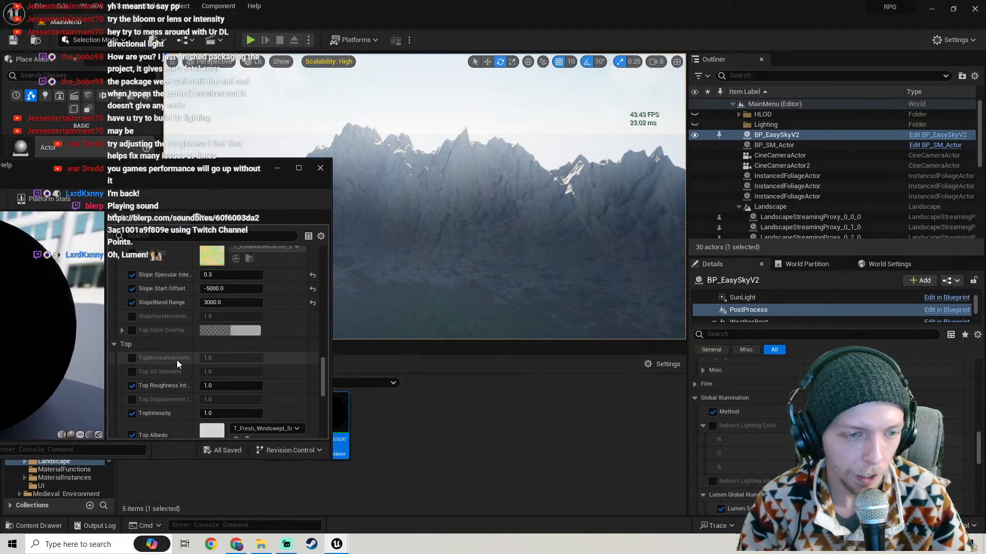
{"action": "scroll", "coordinate": [175, 349], "scroll_direction": "up", "scroll_amount": 3}
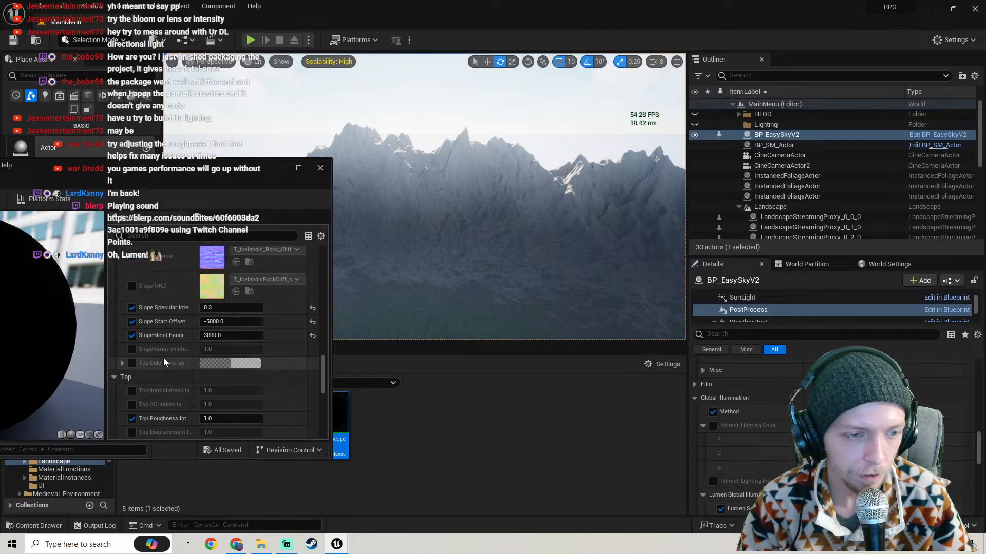
{"action": "left_click", "coordinate": [132, 363]}
{"action": "left_click", "coordinate": [245, 365]}
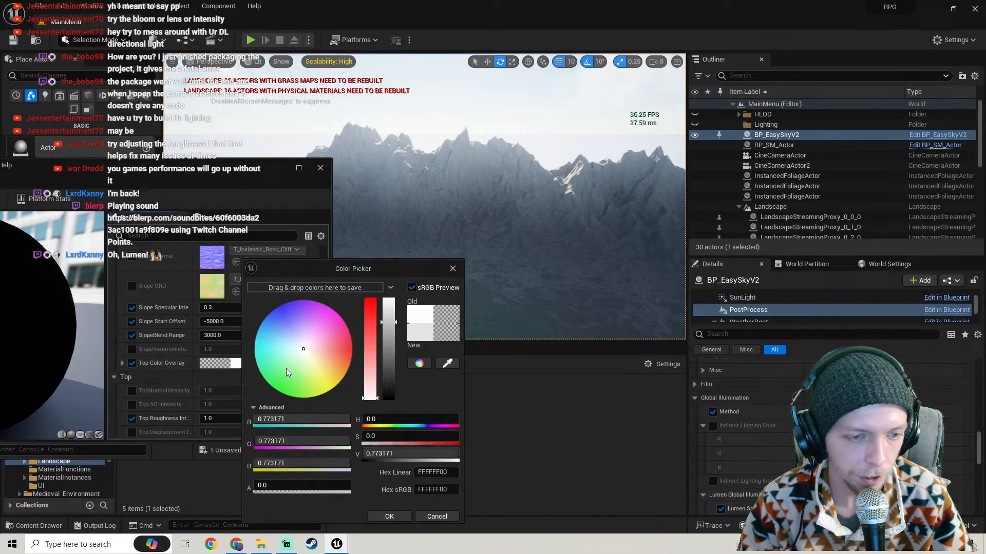
{"action": "left_click", "coordinate": [389, 363]}
{"action": "left_click", "coordinate": [390, 517]}
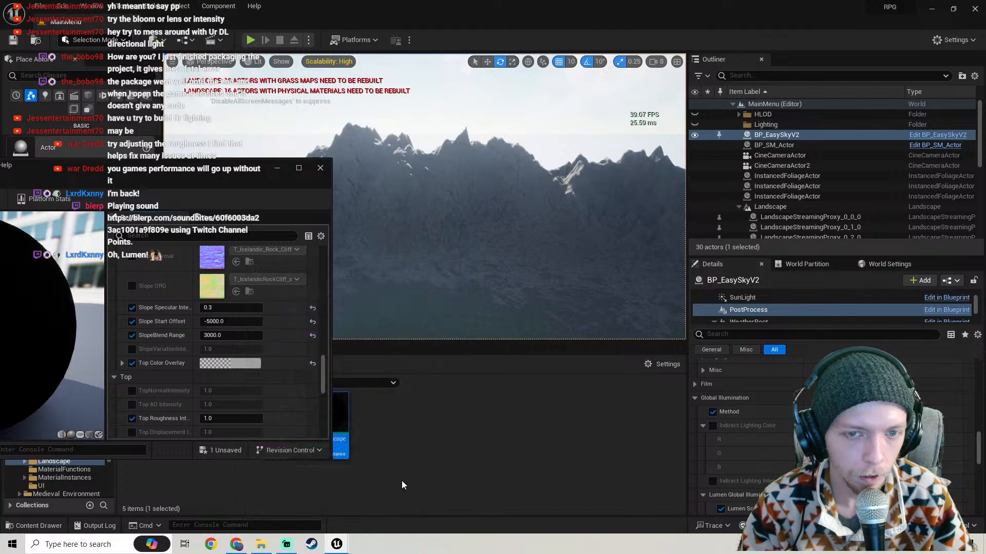
Lighten the Top Color Overlay to a grey with value 0.609375 while viewing the mountain up close
{"action": "right_click_drag", "start_coordinate": [461, 261], "coordinate": [462, 260]}
{"action": "left_click", "coordinate": [233, 365]}
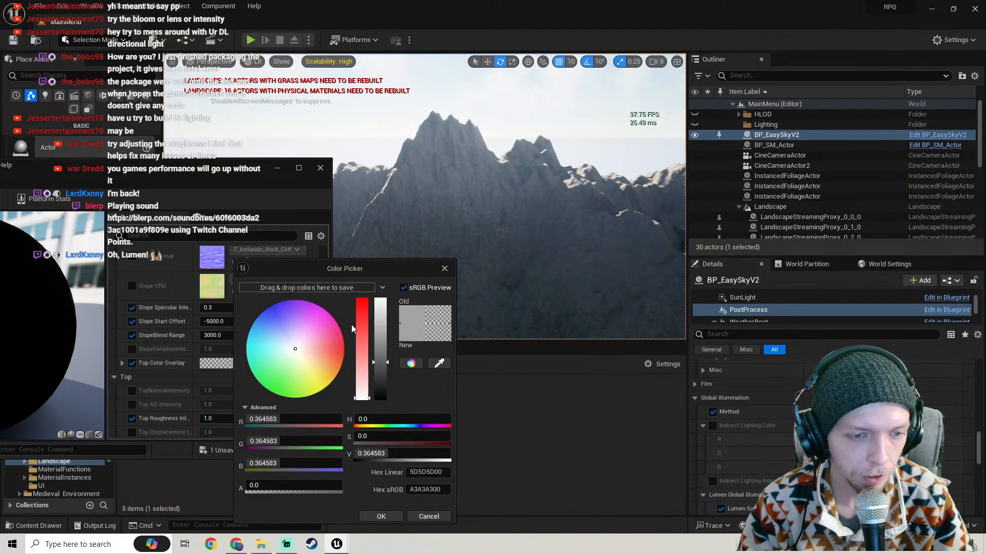
{"action": "left_click", "coordinate": [381, 340]}
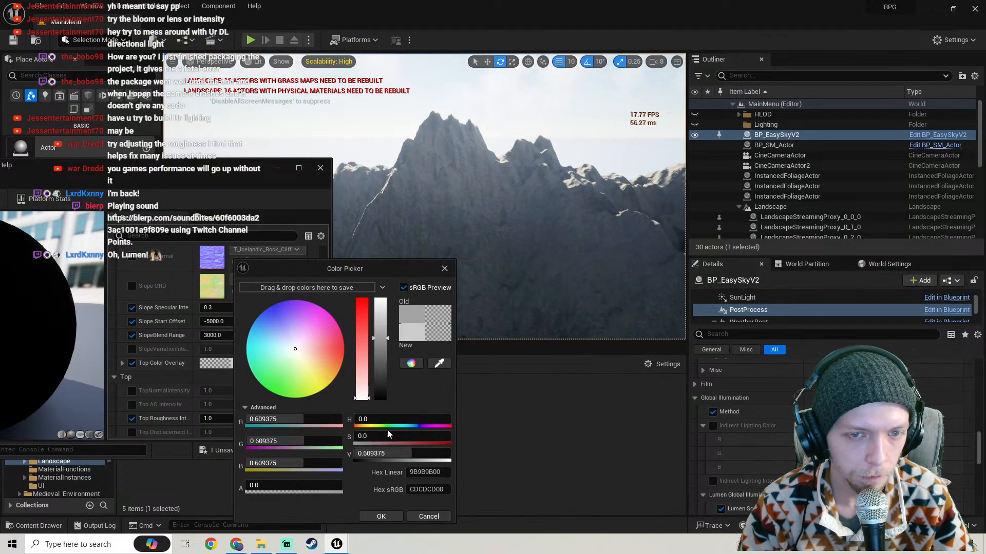
{"action": "left_click", "coordinate": [380, 517]}
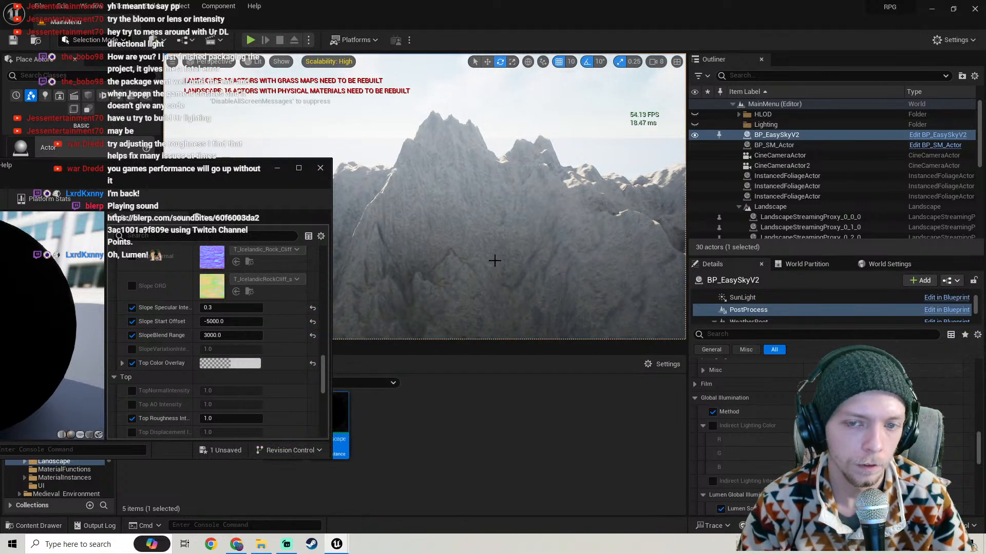
Lighten the Top Color Overlay further from a distant view and change the PostProcess component's Lumen Final Gather Quality
{"action": "right_click_drag", "start_coordinate": [494, 260], "coordinate": [493, 258]}
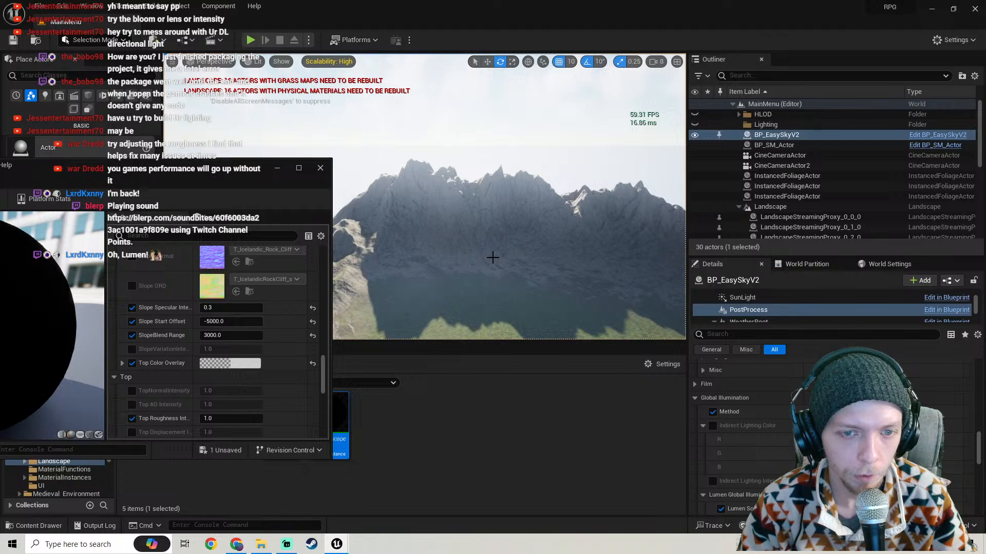
{"action": "left_click", "coordinate": [230, 363]}
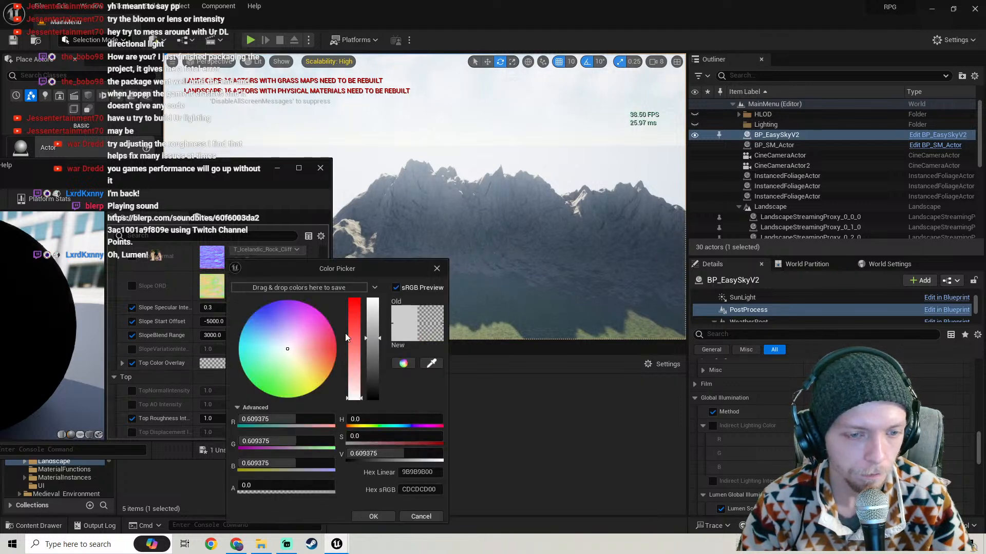
{"action": "left_click", "coordinate": [373, 517]}
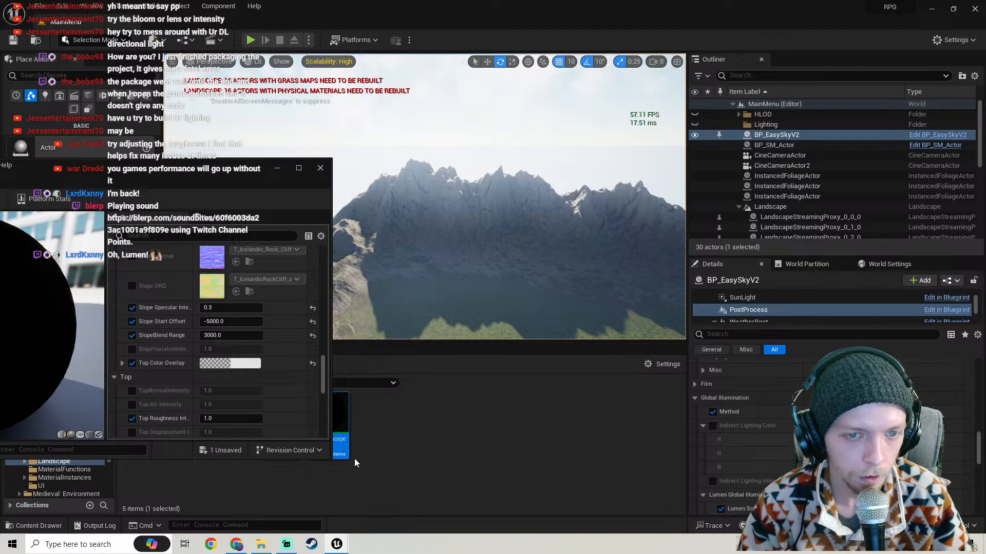
{"action": "scroll", "coordinate": [773, 432], "scroll_direction": "down", "scroll_amount": 5}
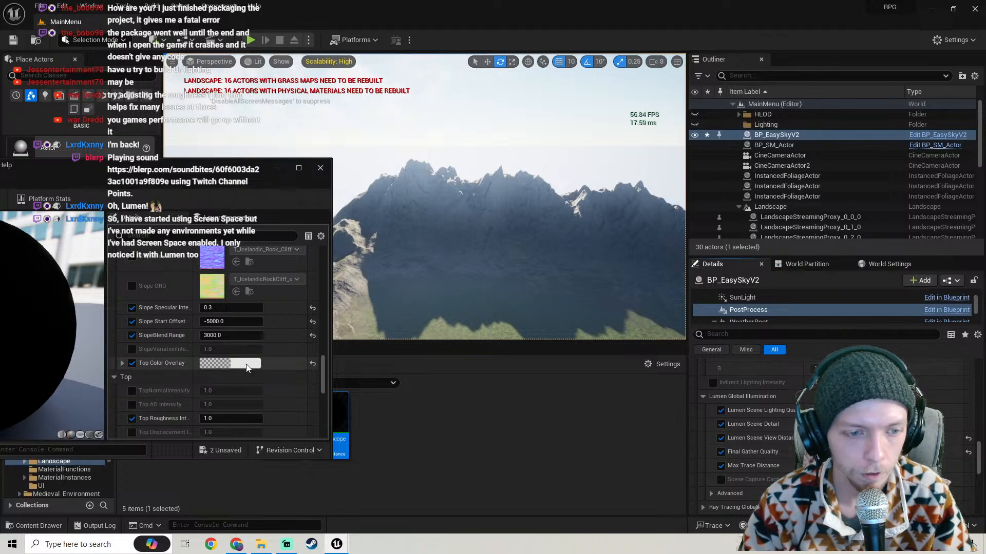
Set the Top Color Overlay to a light grey with value 0.744792
{"action": "left_click", "coordinate": [230, 363]}
{"action": "left_click", "coordinate": [396, 374]}
{"action": "left_click_drag", "start_coordinate": [396, 346], "coordinate": [394, 325]}
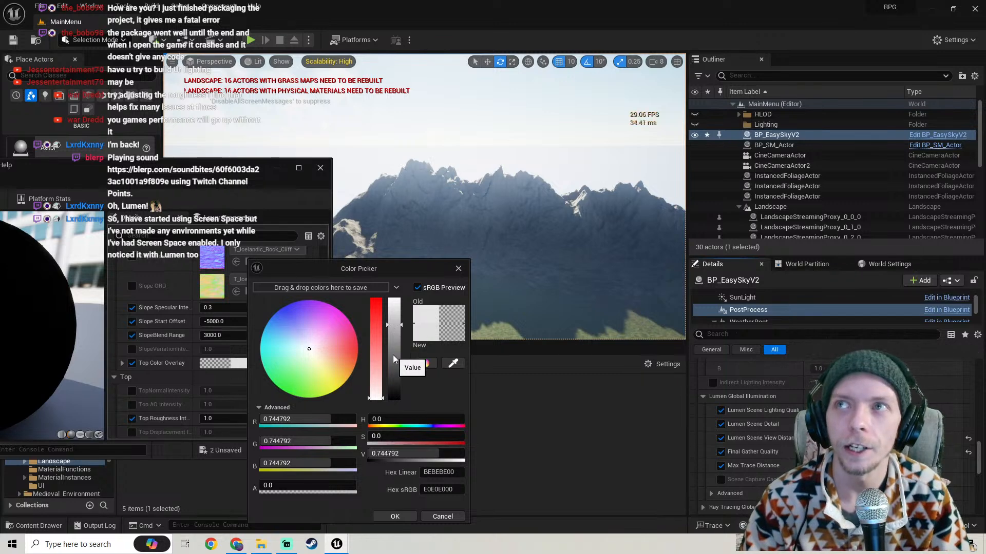
{"action": "left_click", "coordinate": [394, 516]}
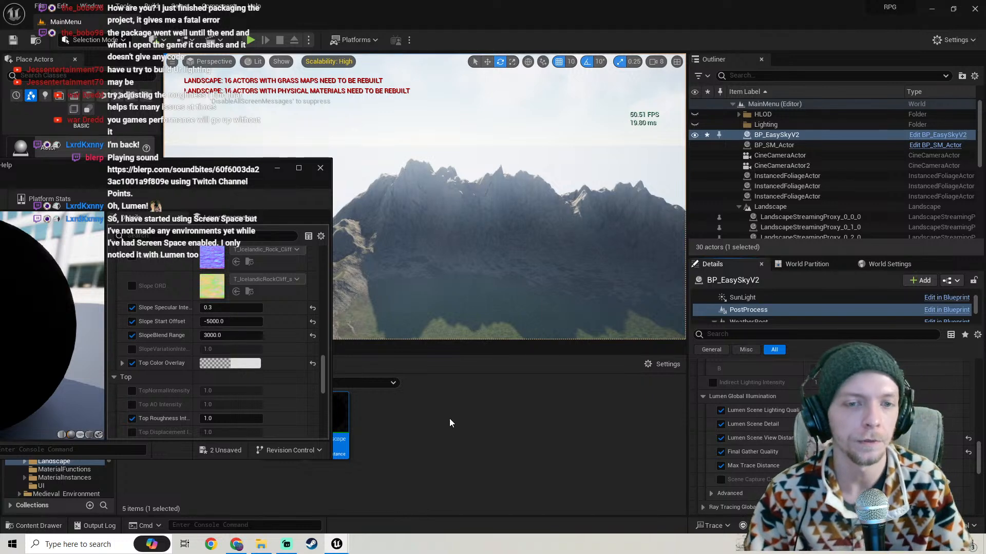
Save all modified content, including MI_Landscape, and move the material editor clear of the mountain view
{"action": "left_click_drag", "start_coordinate": [235, 175], "coordinate": [518, 134]}
{"action": "left_click_drag", "start_coordinate": [369, 135], "coordinate": [482, 119]}
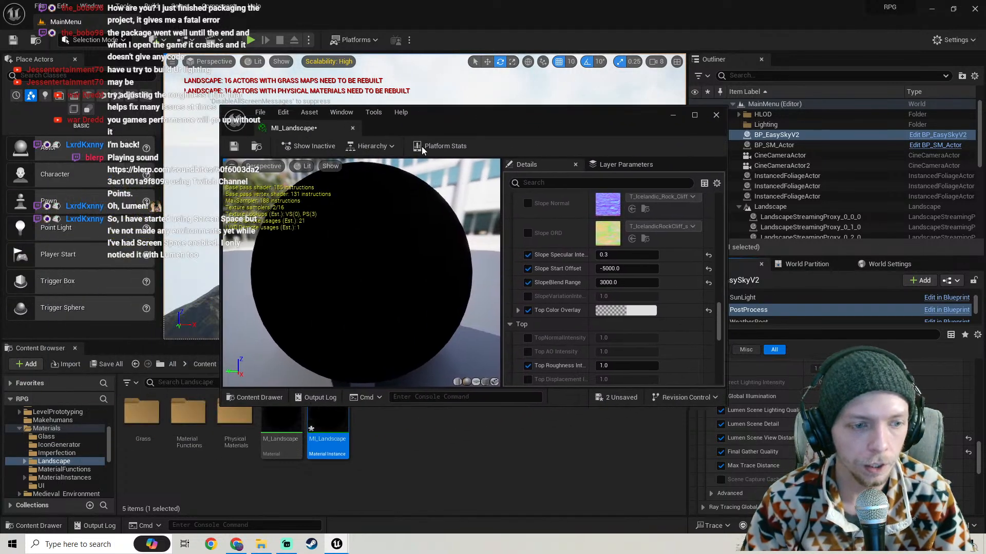
{"action": "left_click", "coordinate": [107, 364]}
{"action": "left_click", "coordinate": [575, 388]}
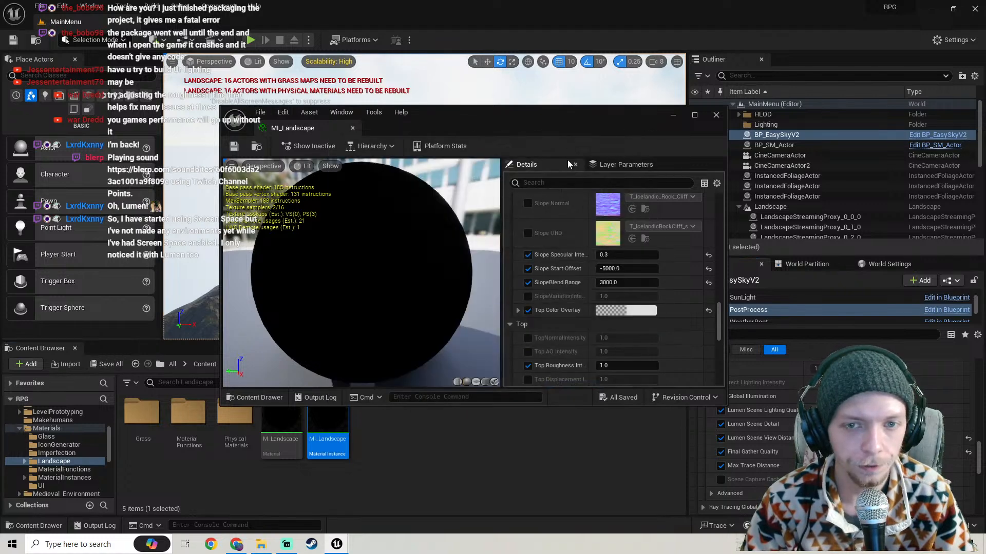
{"action": "left_click_drag", "start_coordinate": [582, 112], "coordinate": [201, 196]}
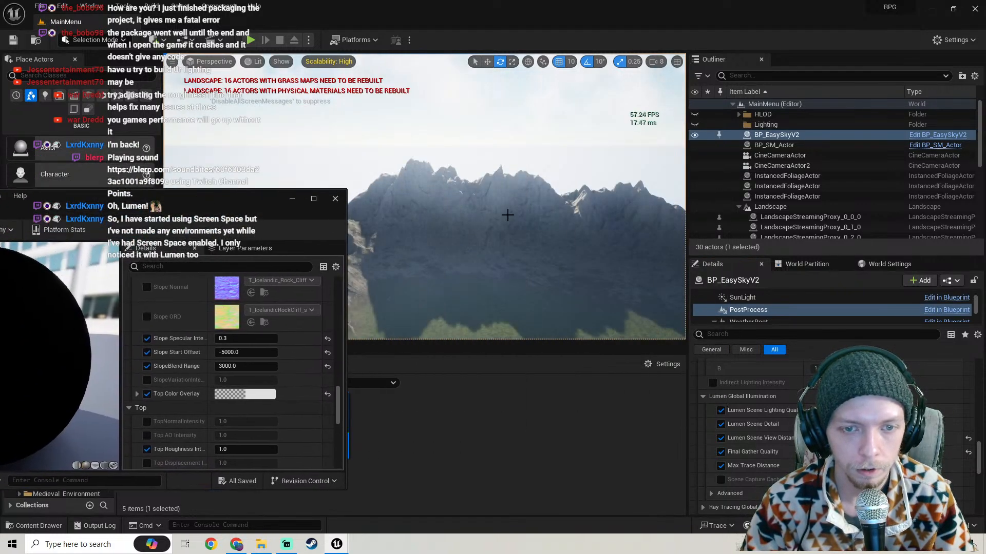
Switch to Quixel Bridge and search its Surfaces category for snow
{"action": "mouse_move", "coordinate": [508, 215]}
{"action": "right_mouse_down"}
{"action": "mouse_move", "coordinate": [507, 240]}
{"action": "mouse_move", "coordinate": [517, 240]}
{"action": "mouse_move", "coordinate": [507, 215]}
{"action": "right_mouse_up"}
{"action": "scroll", "coordinate": [484, 223], "scroll_direction": "up", "scroll_amount": 4}
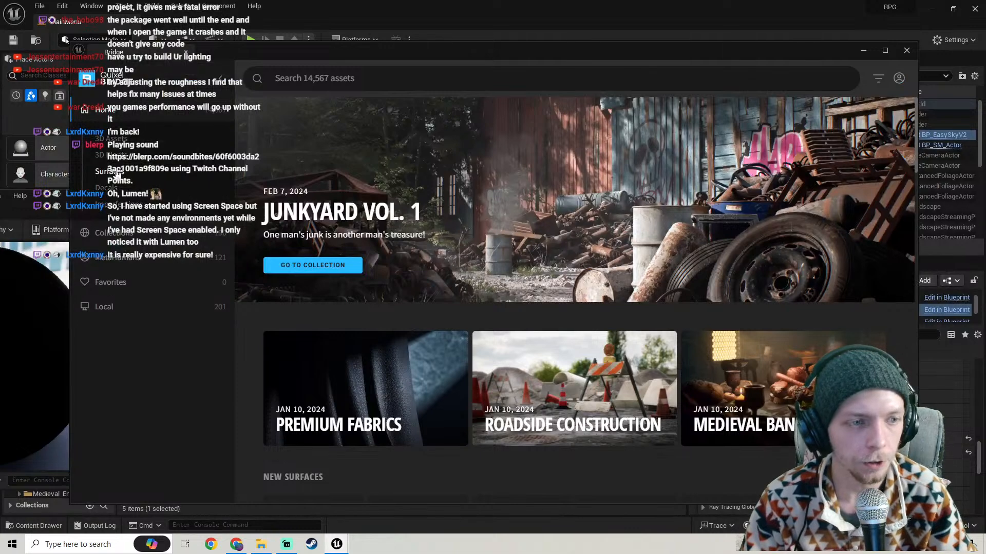
{"action": "left_click", "coordinate": [112, 173]}
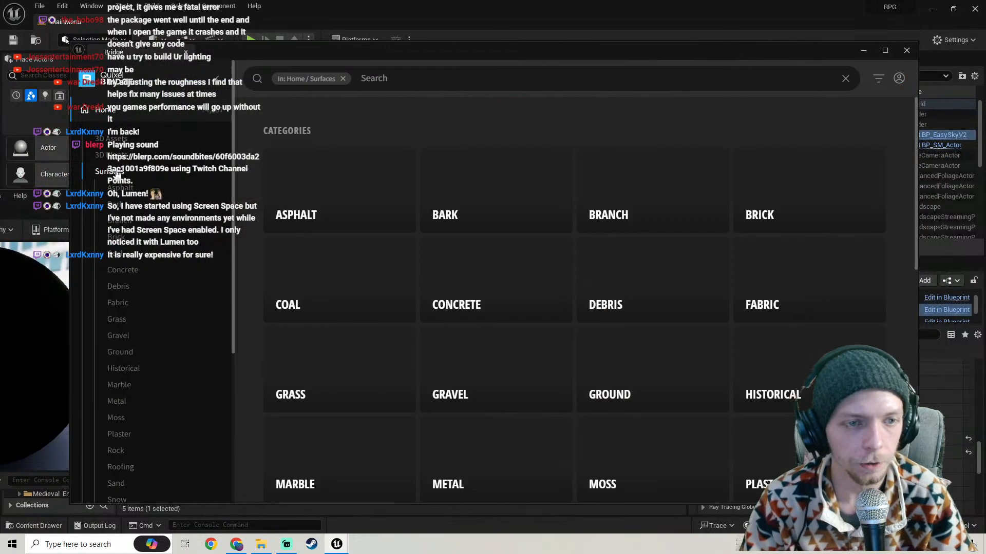
{"action": "left_click", "coordinate": [389, 82]}
{"action": "type", "text": "snow"}
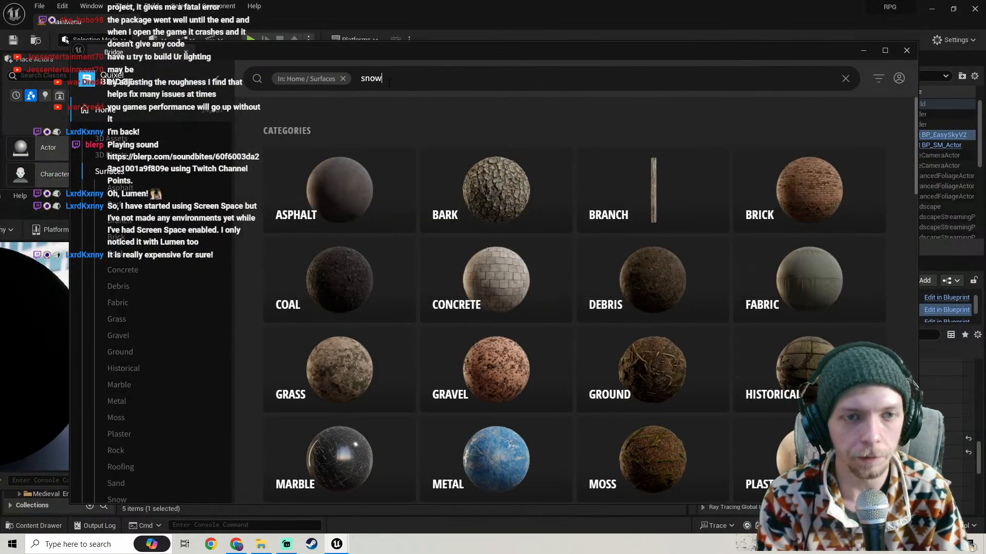
{"action": "key", "text": "Return"}
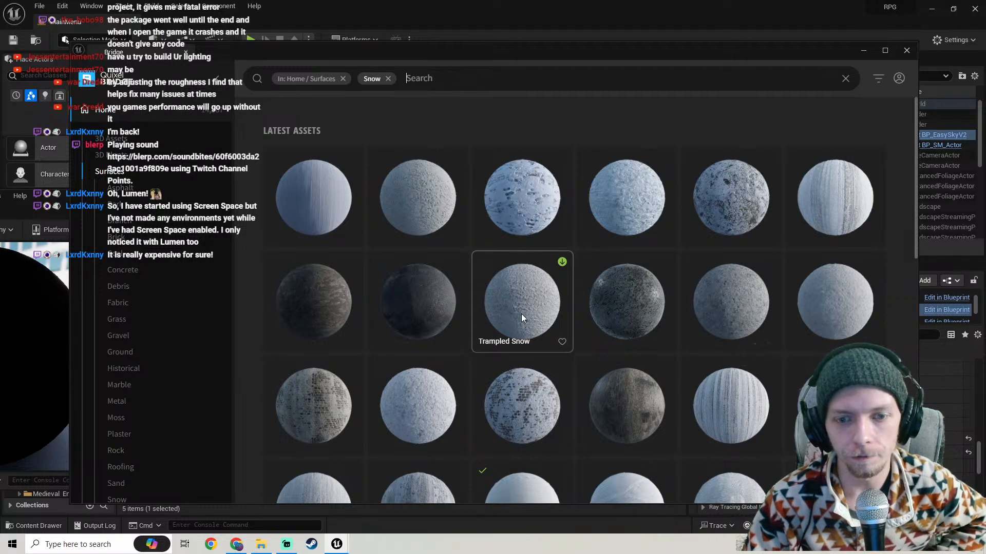
Browse the snow surfaces in Quixel Bridge and preview Snow Road and Dirty Trampled Snow
{"action": "scroll", "coordinate": [531, 307], "scroll_direction": "down", "scroll_amount": 1}
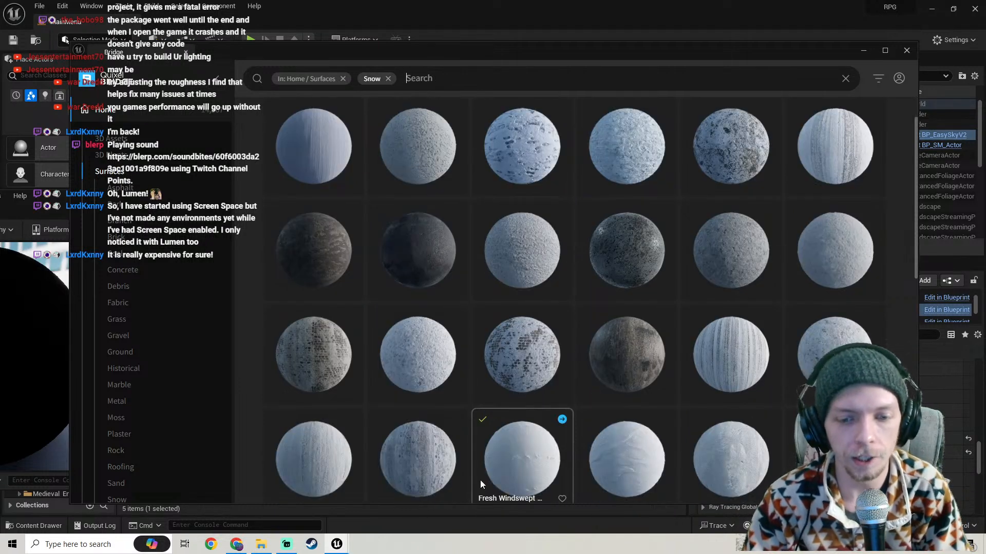
{"action": "left_click_drag", "start_coordinate": [588, 51], "coordinate": [439, 45]}
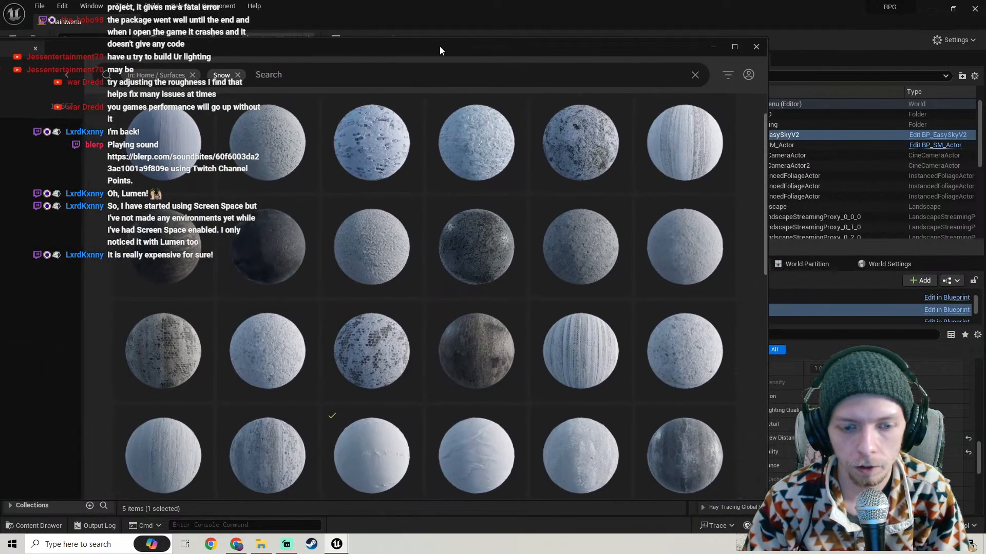
{"action": "scroll", "coordinate": [376, 331], "scroll_direction": "down", "scroll_amount": 1}
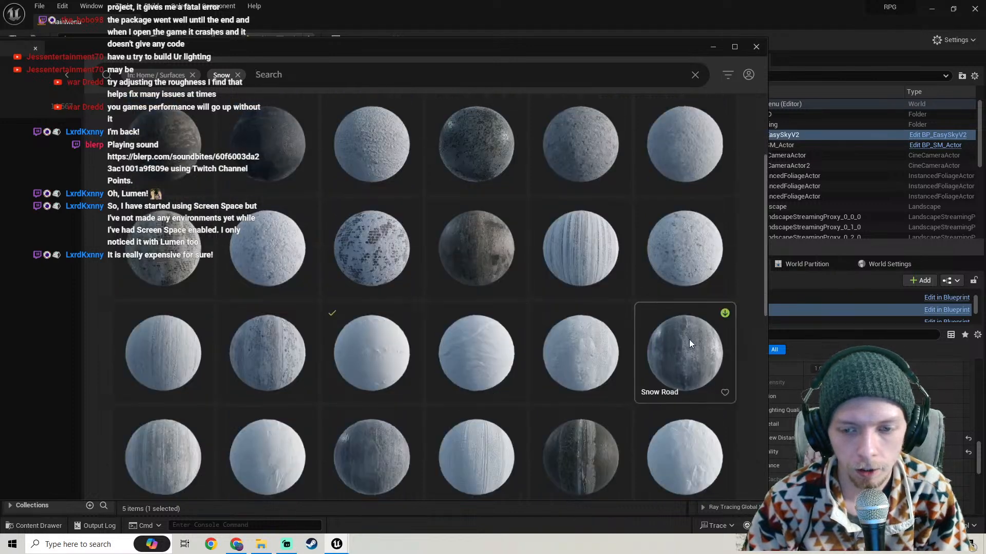
{"action": "left_click", "coordinate": [689, 340]}
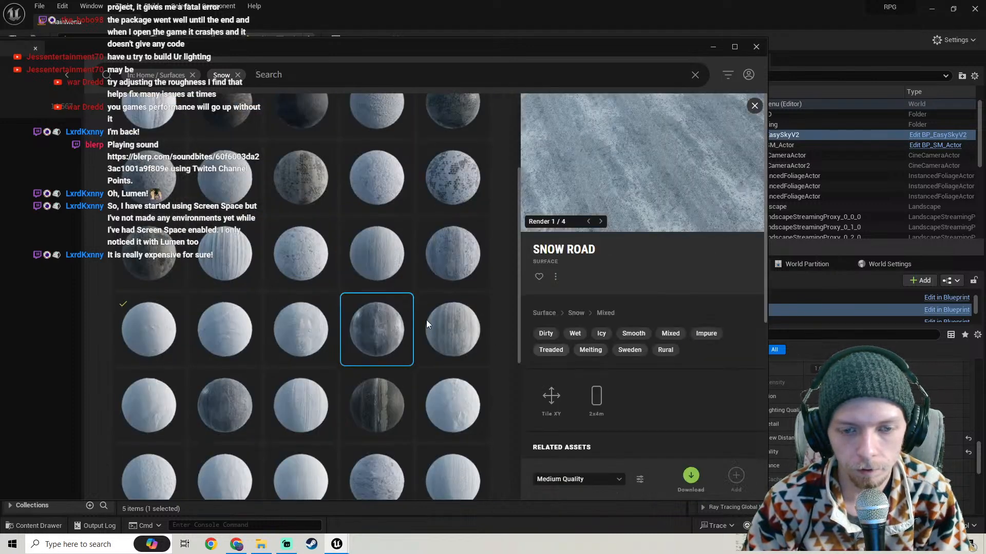
{"action": "left_click", "coordinate": [754, 105]}
{"action": "scroll", "coordinate": [549, 300], "scroll_direction": "up", "scroll_amount": 3}
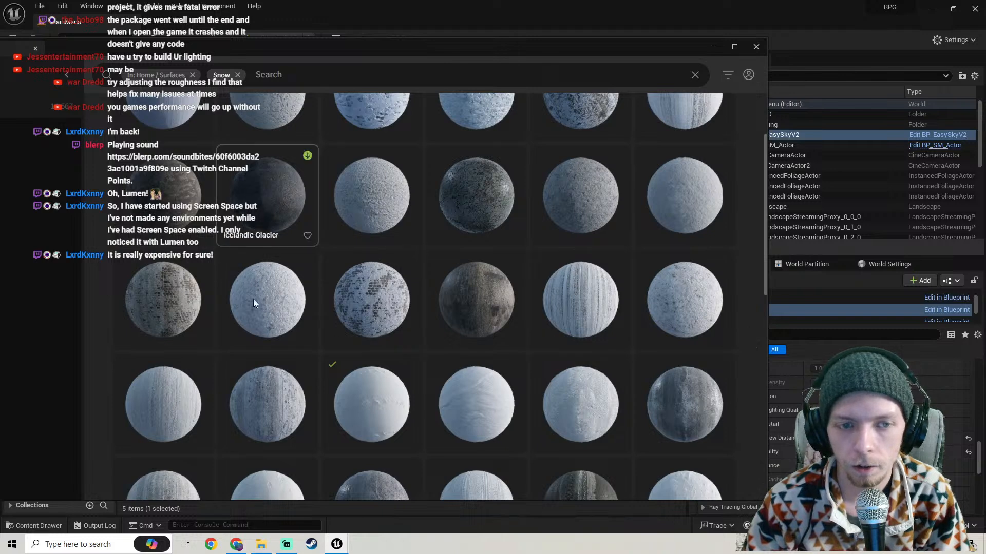
{"action": "scroll", "coordinate": [355, 285], "scroll_direction": "down", "scroll_amount": 4}
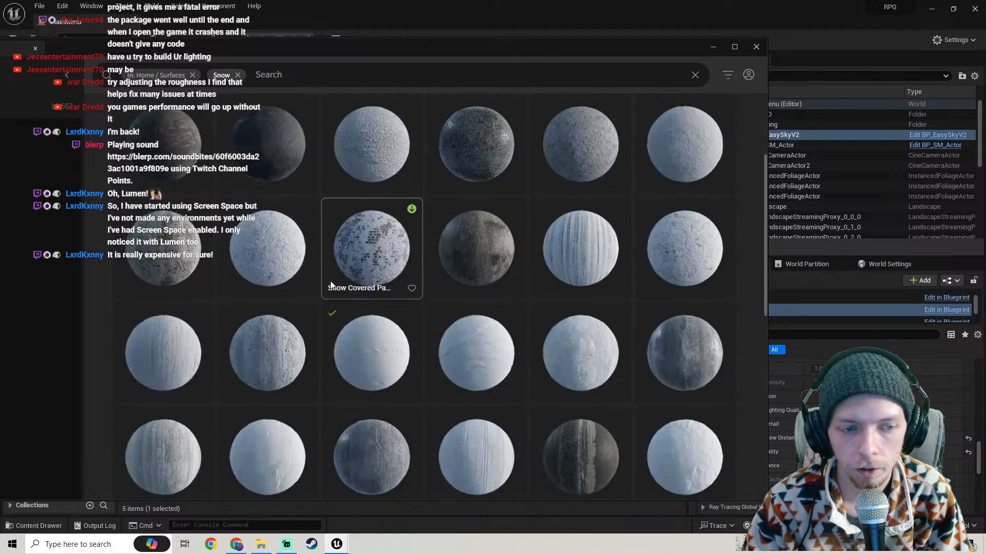
{"action": "scroll", "coordinate": [270, 334], "scroll_direction": "down", "scroll_amount": 3}
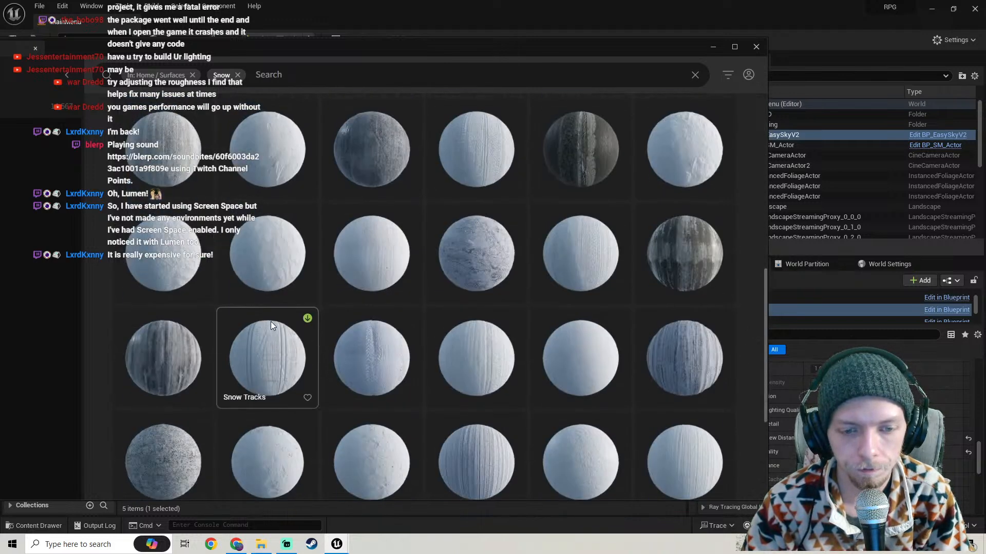
{"action": "left_click", "coordinate": [468, 252]}
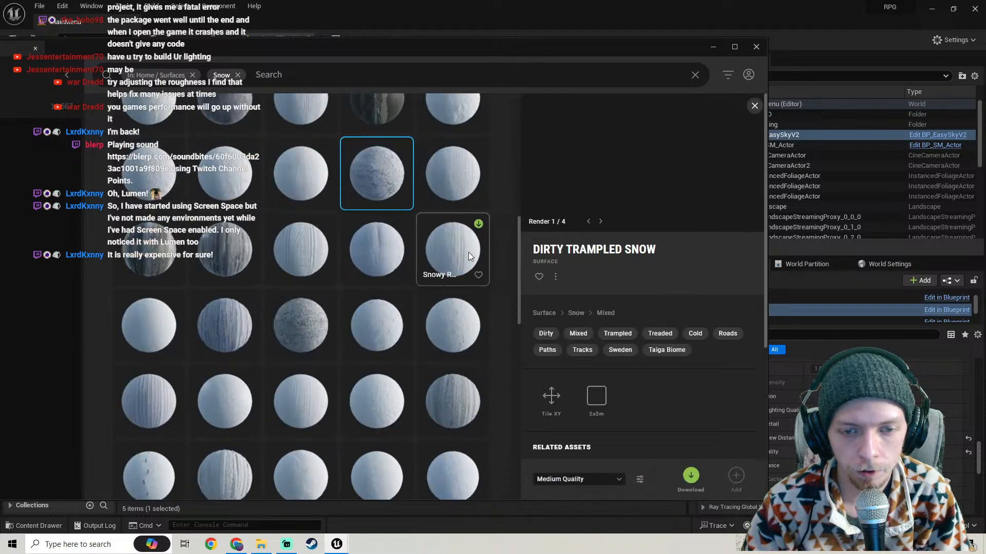
{"action": "left_click", "coordinate": [755, 105]}
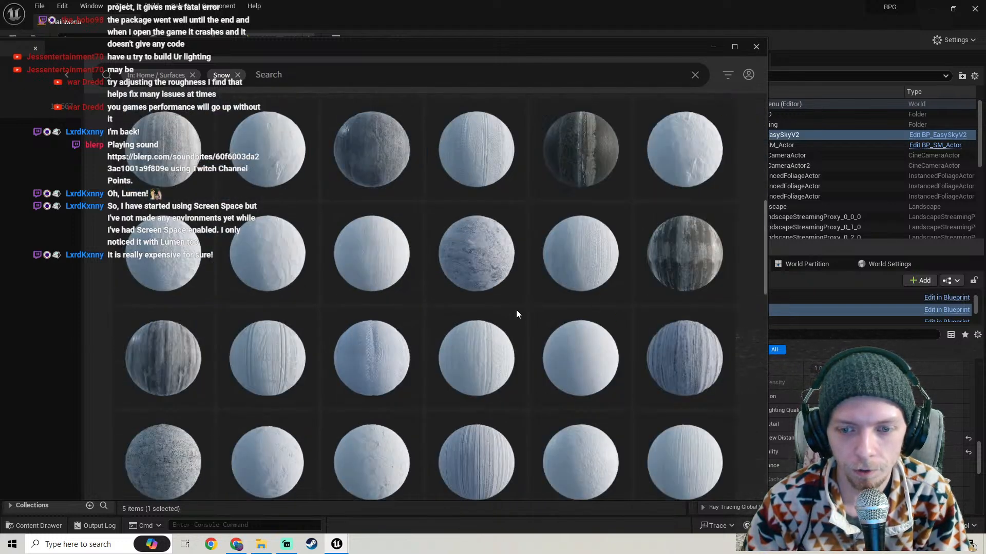
Look further through the snow surfaces and preview Snow Covered Grass and Icelandic Glacier
{"action": "scroll", "coordinate": [505, 300], "scroll_direction": "down", "scroll_amount": 2}
{"action": "scroll", "coordinate": [499, 296], "scroll_direction": "down", "scroll_amount": 2}
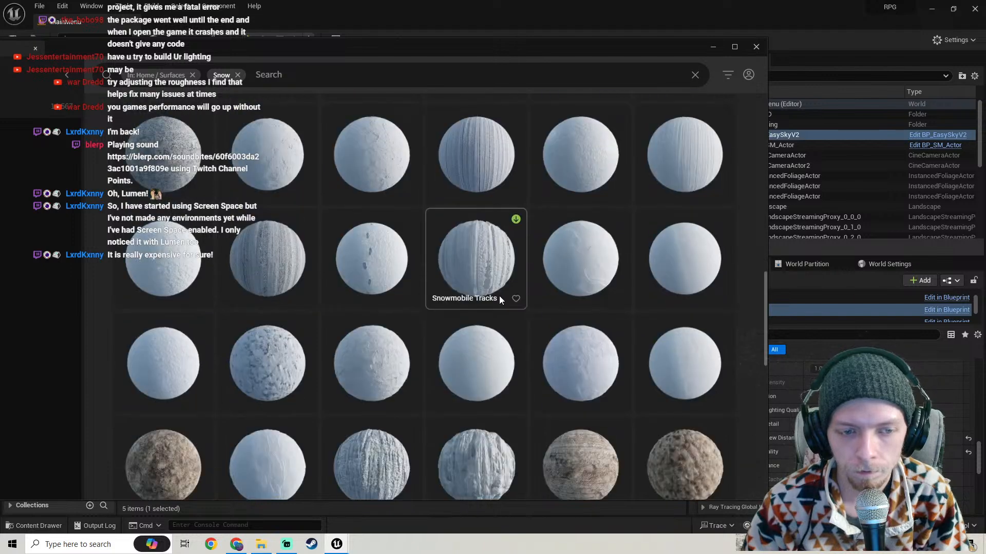
{"action": "left_click", "coordinate": [262, 372]}
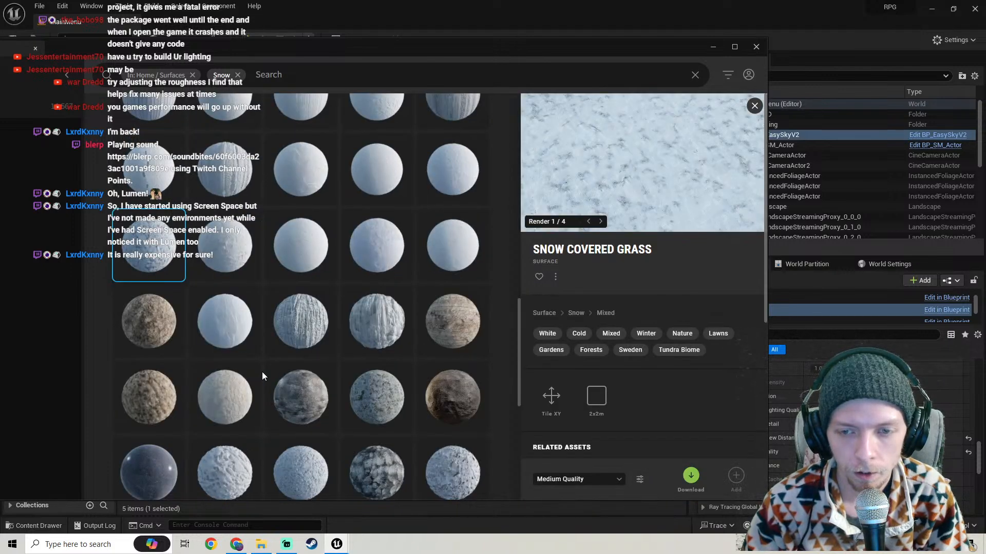
{"action": "left_click", "coordinate": [755, 106]}
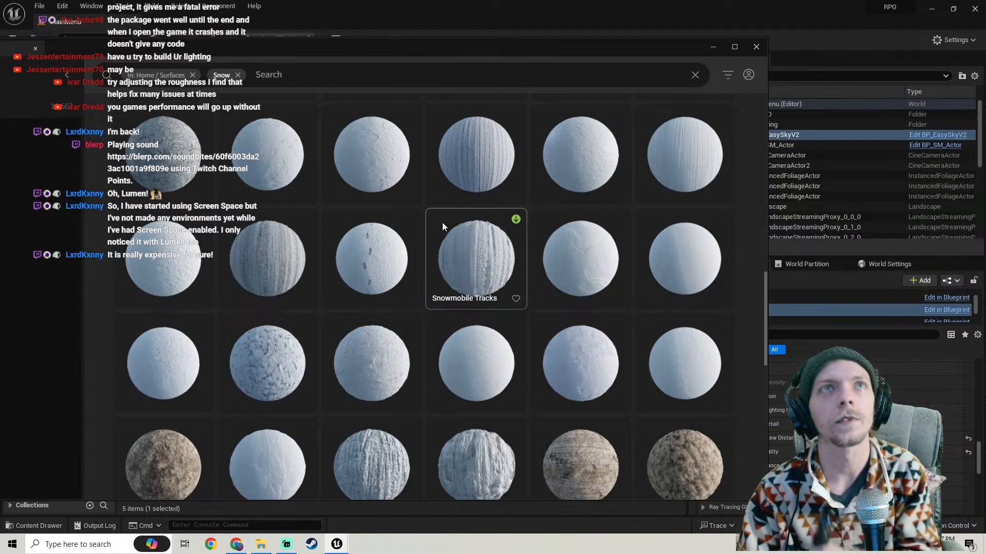
{"action": "scroll", "coordinate": [462, 242], "scroll_direction": "down", "scroll_amount": 2}
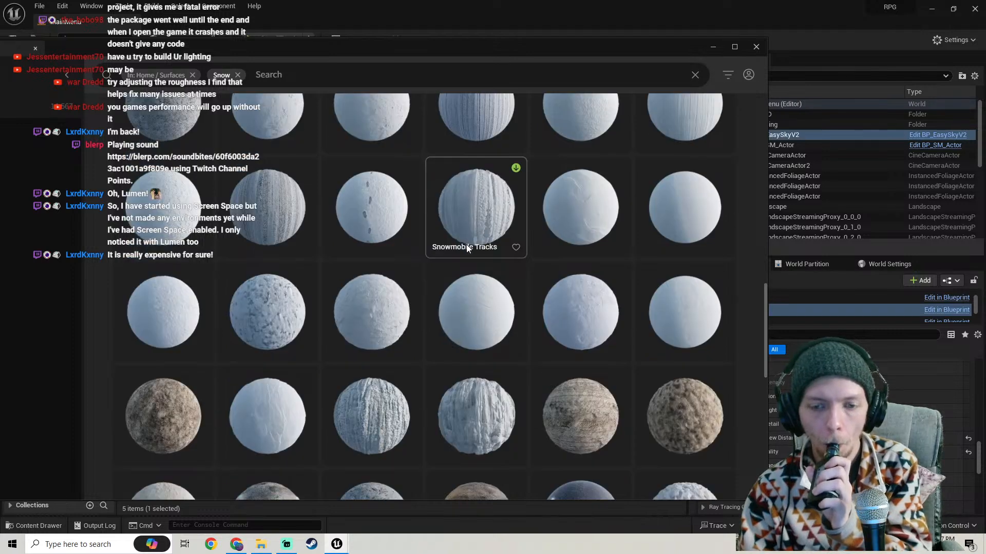
{"action": "scroll", "coordinate": [466, 244], "scroll_direction": "down", "scroll_amount": 1}
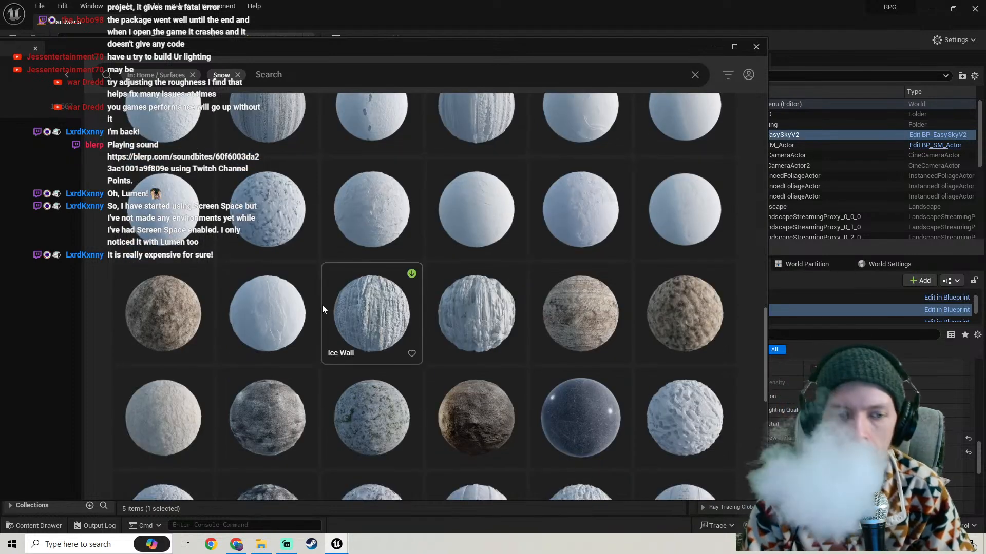
{"action": "scroll", "coordinate": [259, 314], "scroll_direction": "down", "scroll_amount": 2}
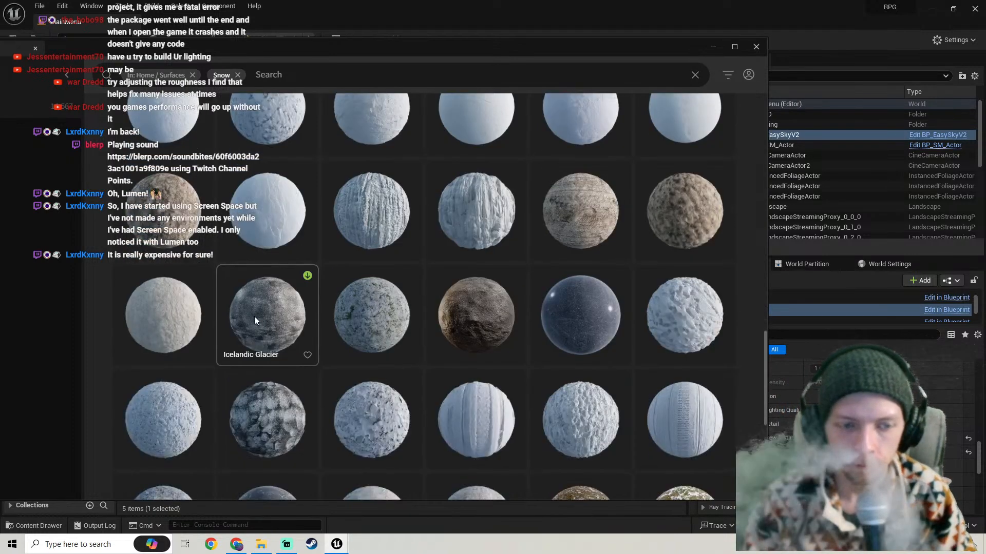
{"action": "left_click", "coordinate": [254, 316]}
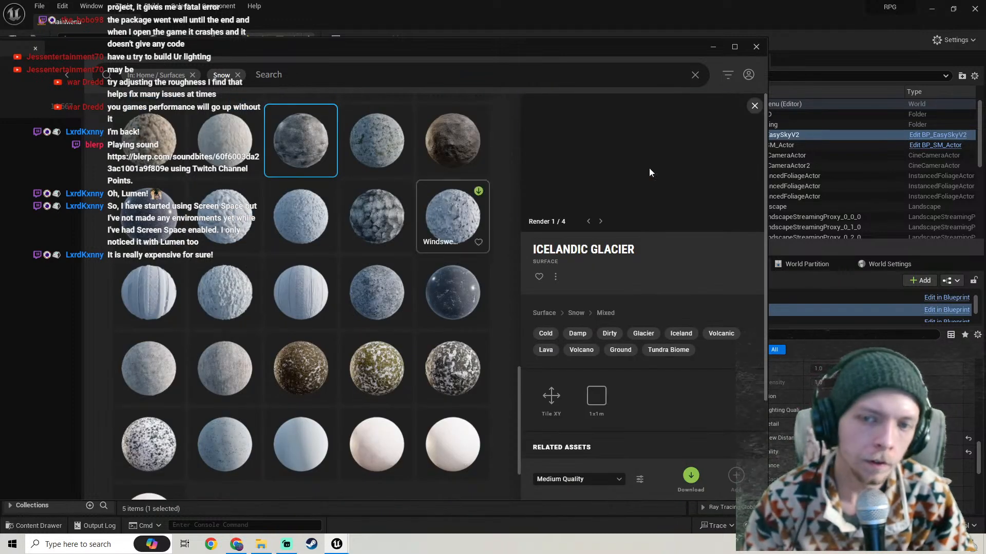
{"action": "left_click", "coordinate": [755, 106]}
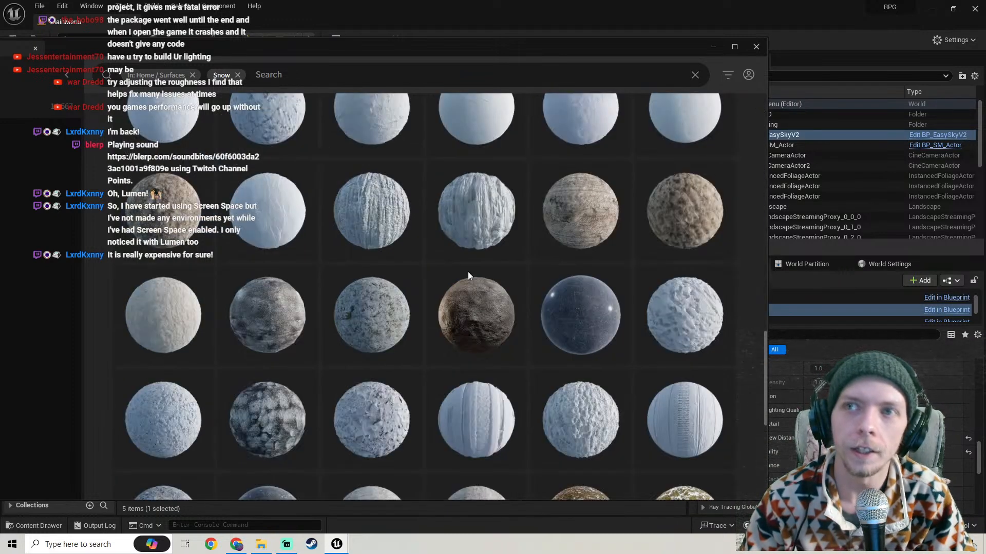
Go through the remaining snow surfaces and preview Fresh Snow and Coarse Snow as candidates
{"action": "scroll", "coordinate": [380, 318], "scroll_direction": "down", "scroll_amount": 2}
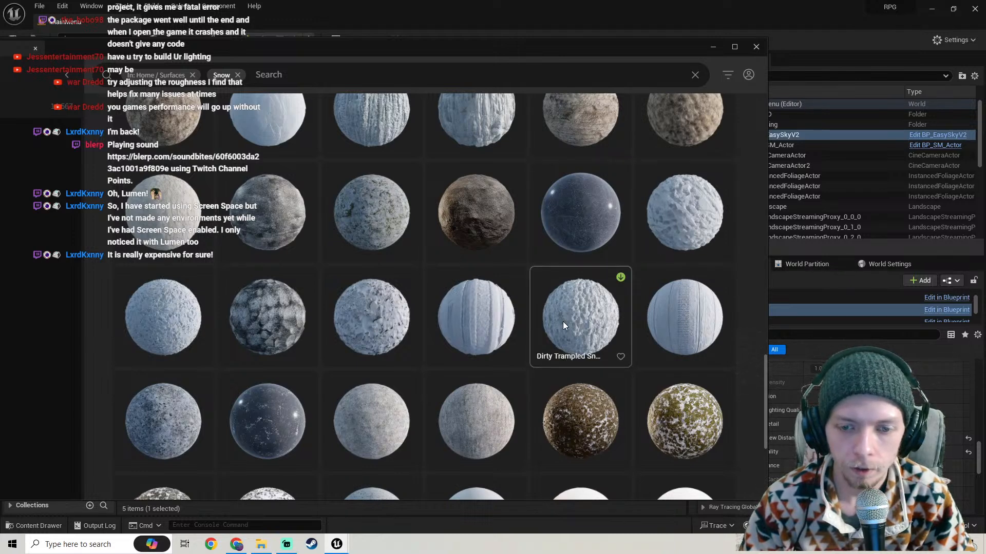
{"action": "scroll", "coordinate": [480, 334], "scroll_direction": "down", "scroll_amount": 1}
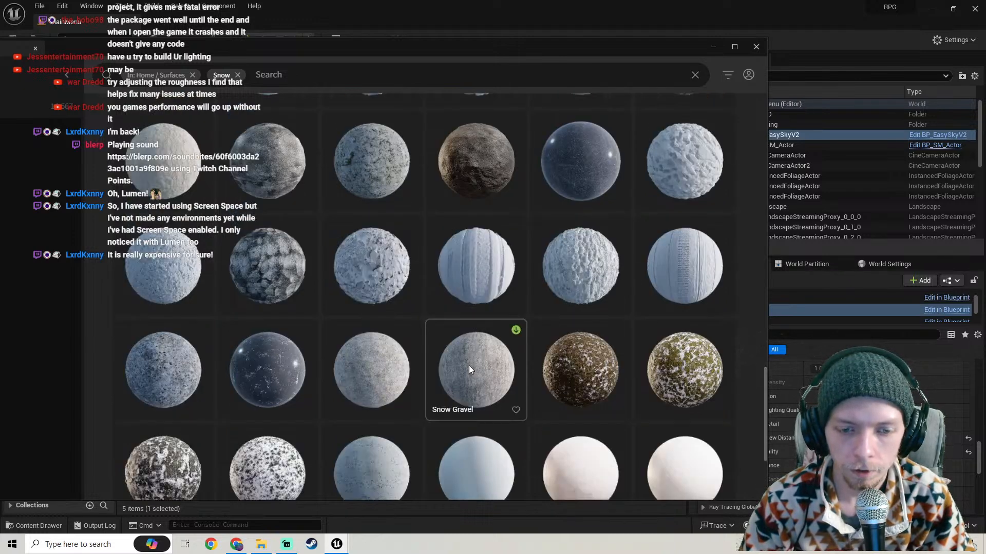
{"action": "scroll", "coordinate": [510, 283], "scroll_direction": "down", "scroll_amount": 3}
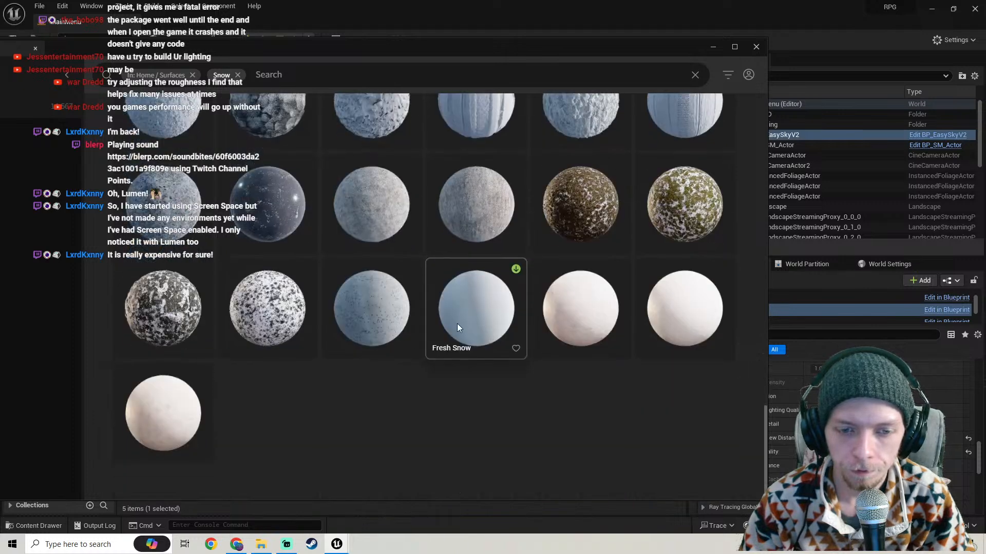
{"action": "left_click", "coordinate": [466, 314]}
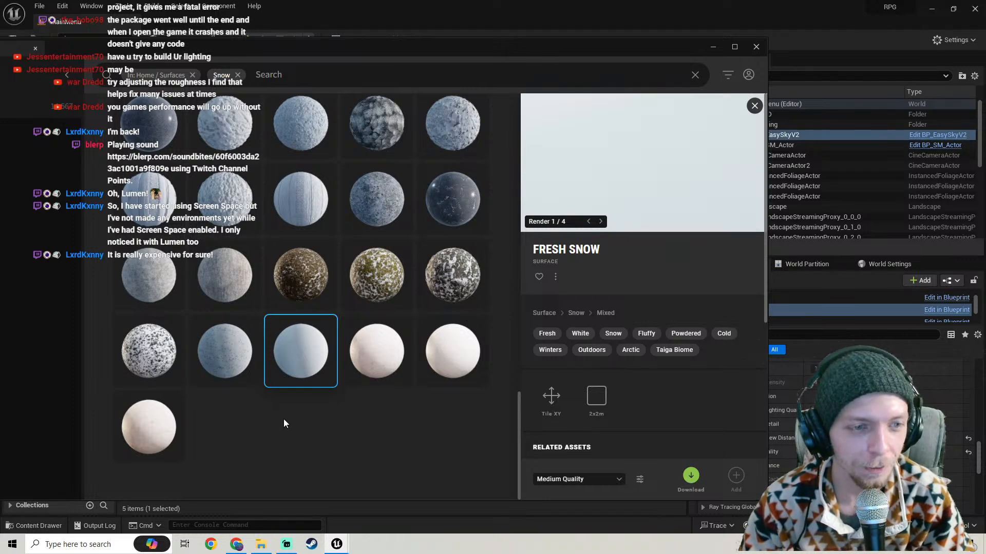
{"action": "scroll", "coordinate": [283, 418], "scroll_direction": "up", "scroll_amount": 2}
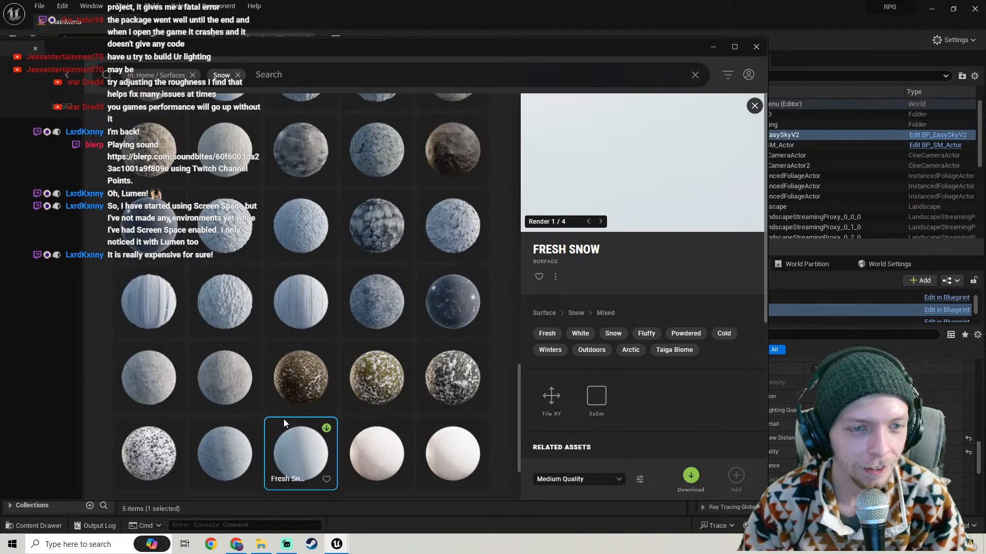
{"action": "left_click", "coordinate": [754, 106]}
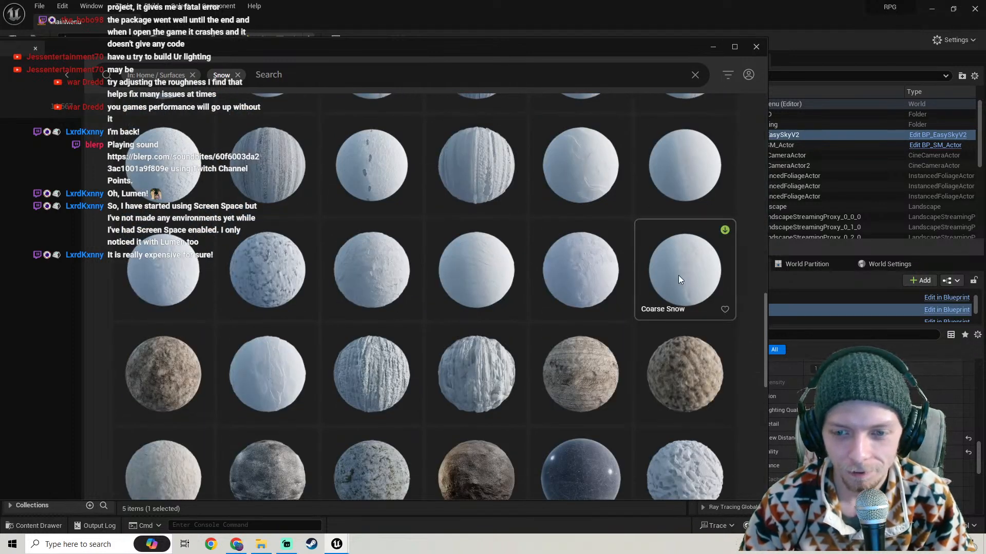
{"action": "left_click", "coordinate": [679, 272]}
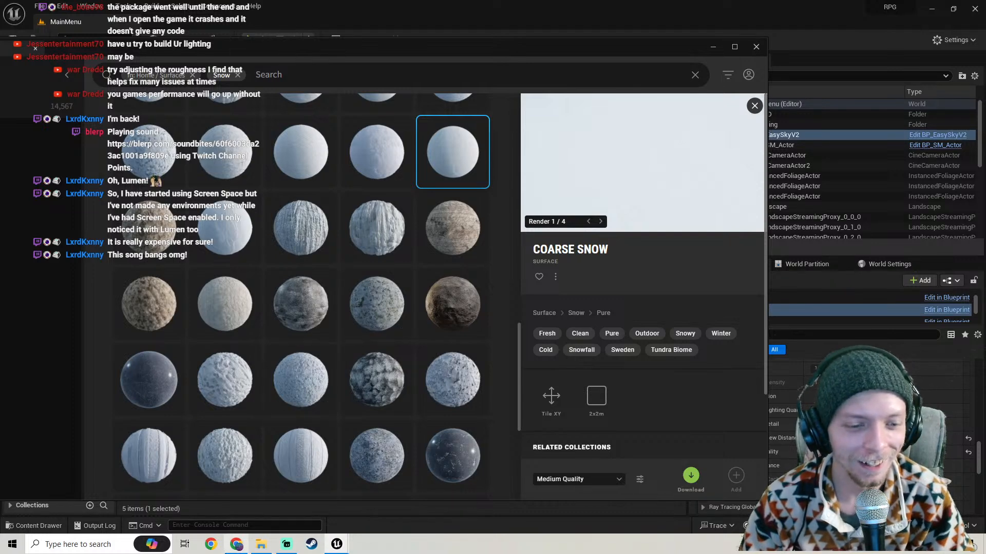
Switch to the browser, close the Unreal Lumen flickering page and return to Quixel Bridge
{"action": "left_click", "coordinate": [233, 548]}
{"action": "left_click", "coordinate": [69, 9]}
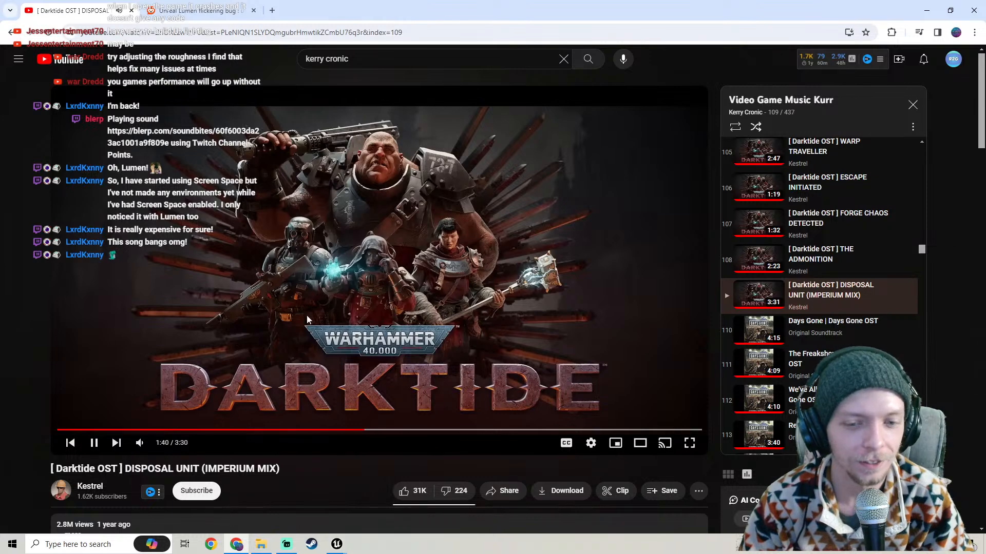
{"action": "left_click", "coordinate": [254, 11]}
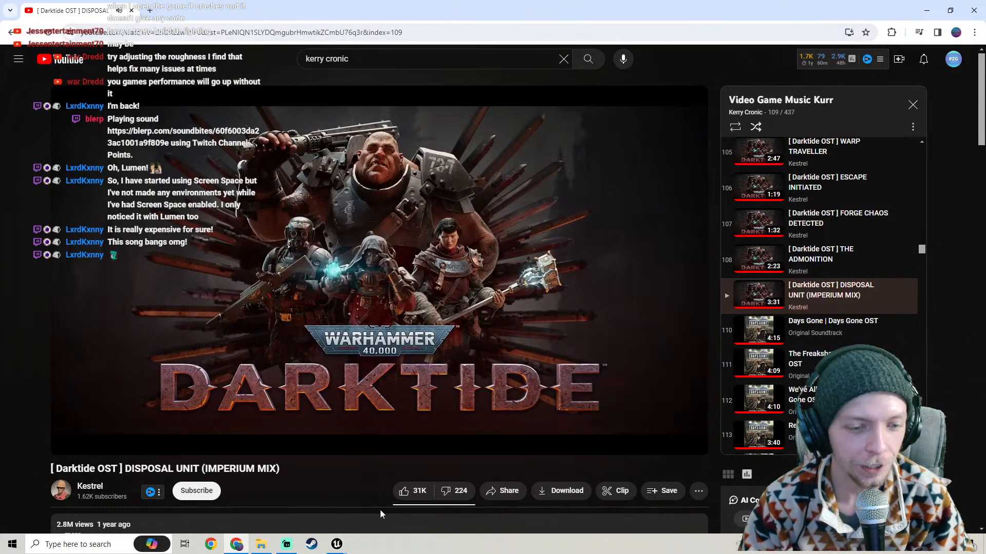
{"action": "mouse_move", "coordinate": [336, 544]}
{"action": "left_click", "coordinate": [443, 501]}
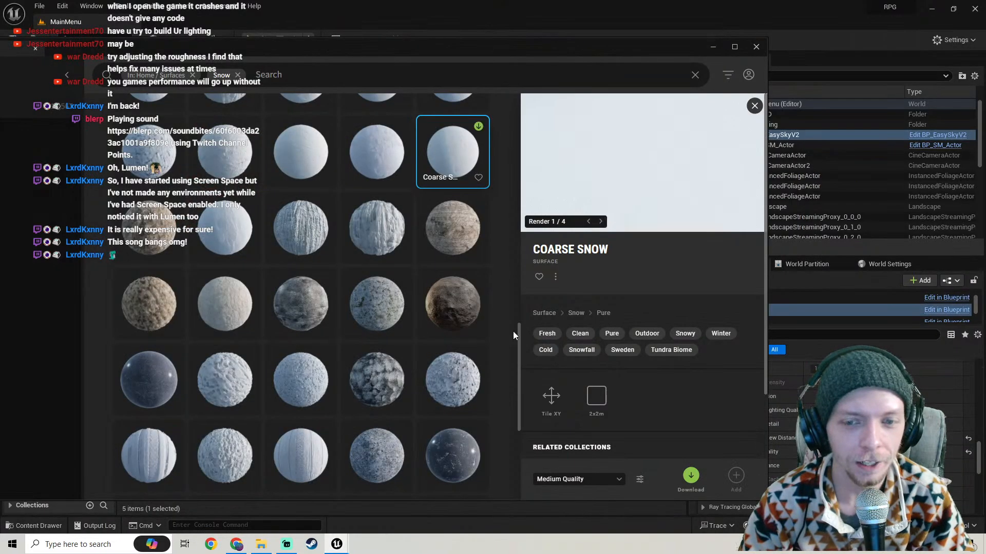
Download the Coarse Snow surface at Medium Quality, add it to the project and minimise Quixel Bridge
{"action": "left_click", "coordinate": [690, 477]}
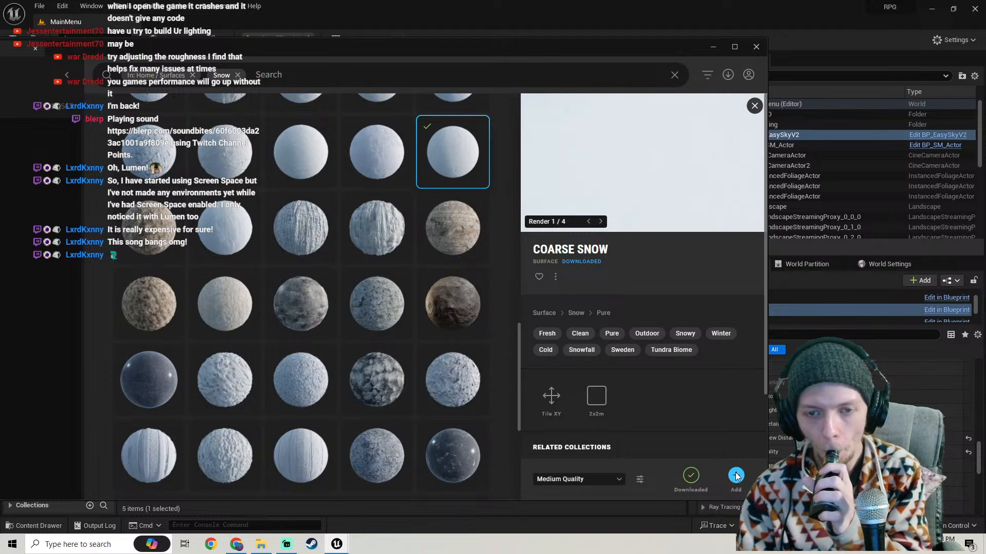
{"action": "left_click", "coordinate": [713, 45]}
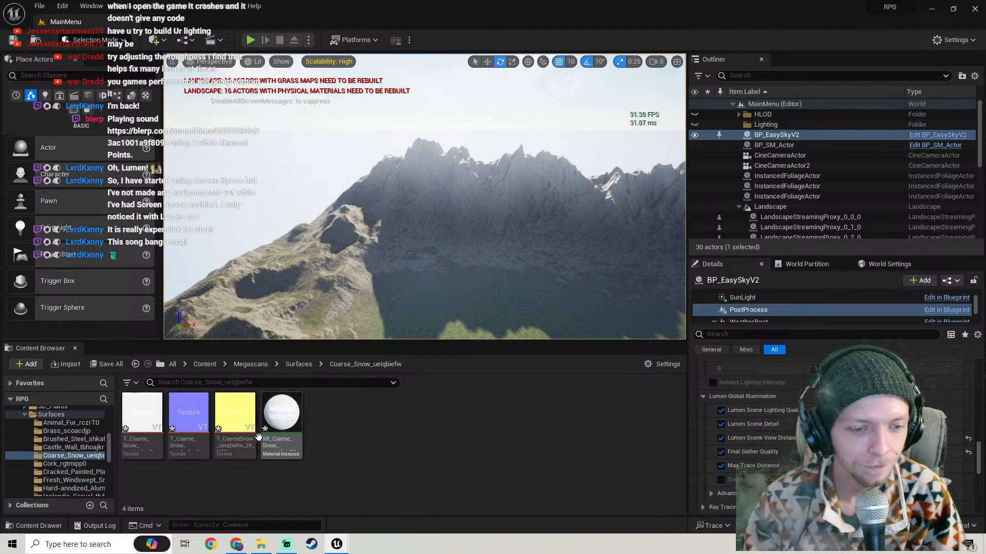
Limit the T_CoarseSnow_ueiqbiefw_2K_ORDp texture to a maximum size of 1024 and save it
{"action": "double_click", "coordinate": [233, 444]}
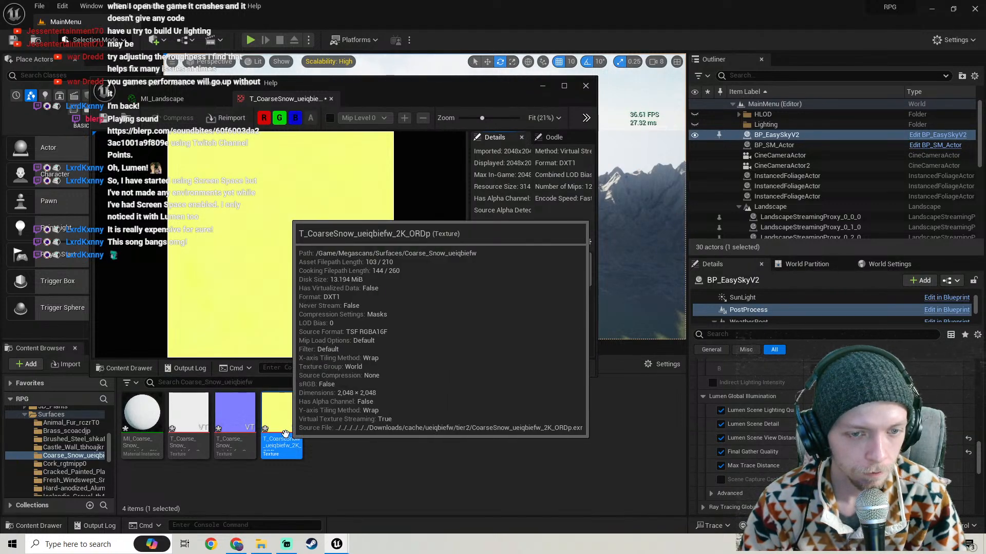
{"action": "left_click", "coordinate": [82, 447]}
{"action": "left_click", "coordinate": [84, 455]}
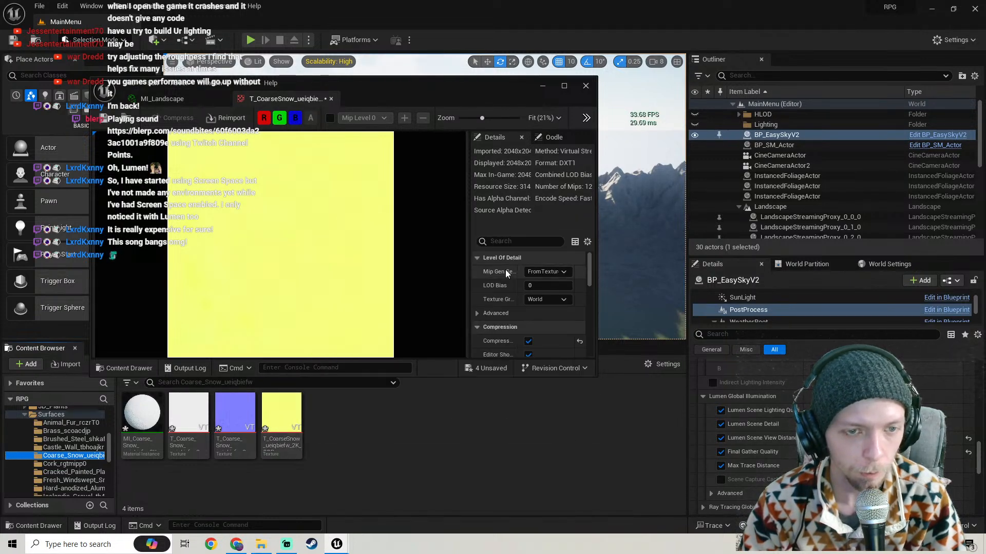
{"action": "scroll", "coordinate": [505, 271], "scroll_direction": "down", "scroll_amount": 5}
{"action": "scroll", "coordinate": [484, 318], "scroll_direction": "up", "scroll_amount": 2}
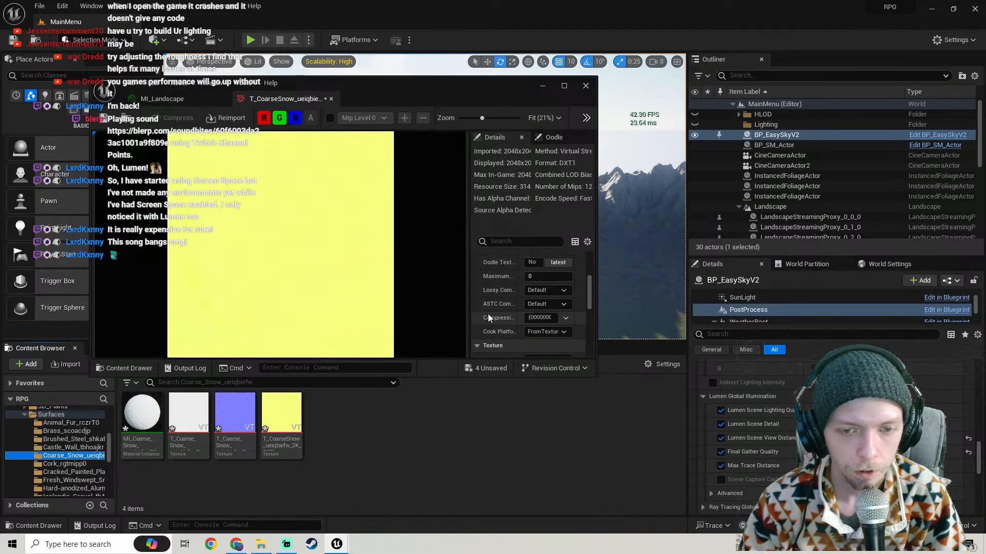
{"action": "left_click", "coordinate": [547, 276]}
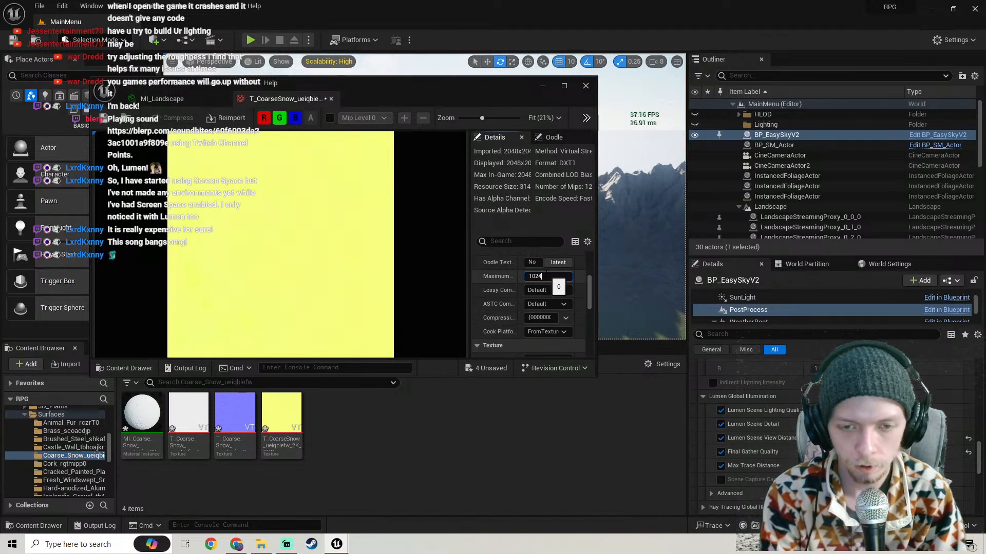
{"action": "key", "text": "Return"}
{"action": "left_click", "coordinate": [114, 116]}
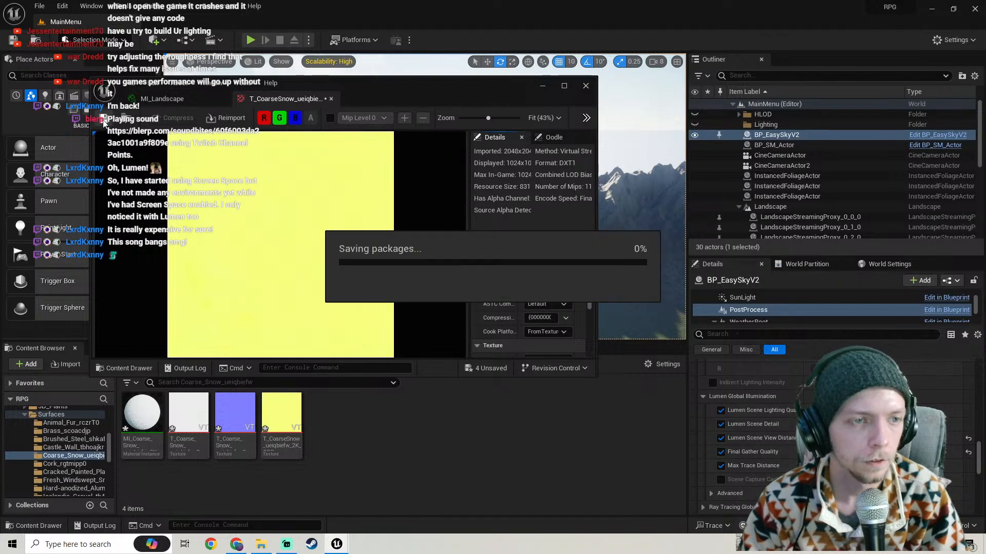
Try to assign the Coarse Snow textures to the Top Albedo, Top Normal and Top ORD parameters of MI_Landscape
{"action": "left_click", "coordinate": [162, 98]}
{"action": "scroll", "coordinate": [415, 223], "scroll_direction": "up", "scroll_amount": 5}
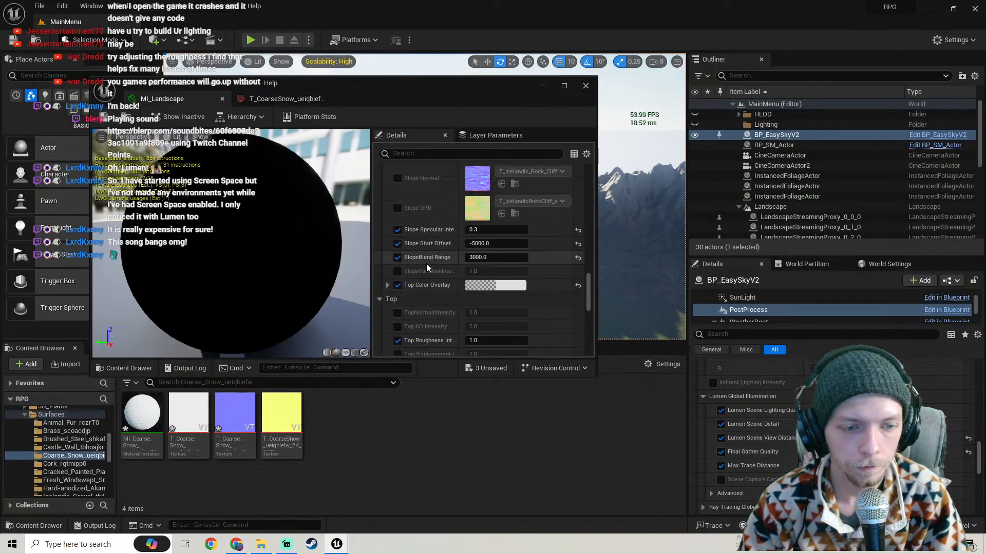
{"action": "scroll", "coordinate": [429, 270], "scroll_direction": "down", "scroll_amount": 5}
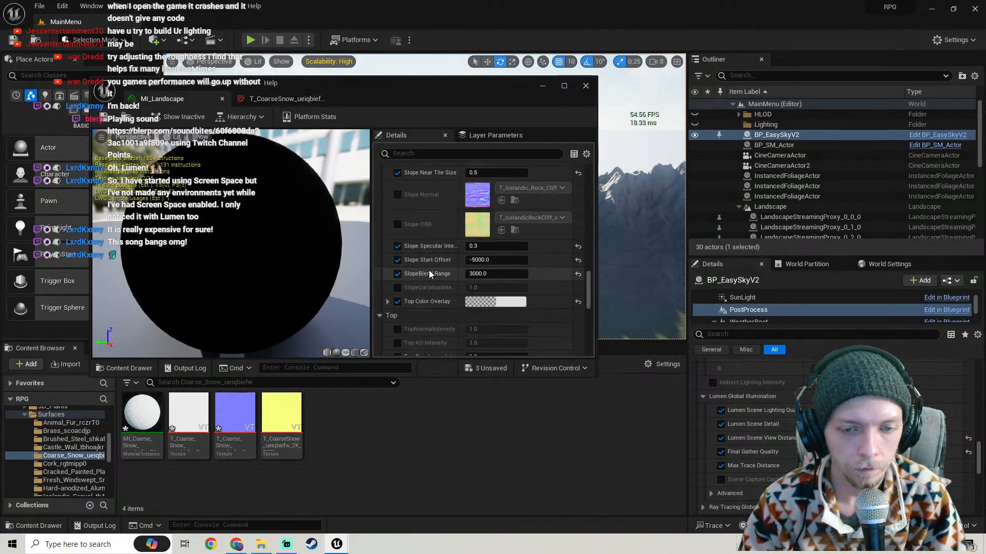
{"action": "left_click_drag", "start_coordinate": [466, 97], "coordinate": [216, 75]}
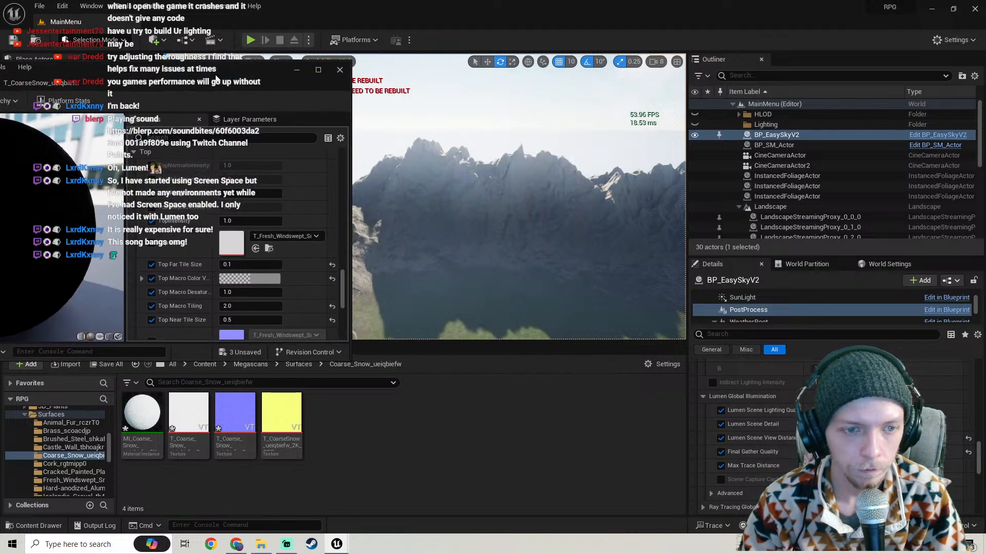
{"action": "left_click_drag", "start_coordinate": [191, 448], "coordinate": [236, 256]}
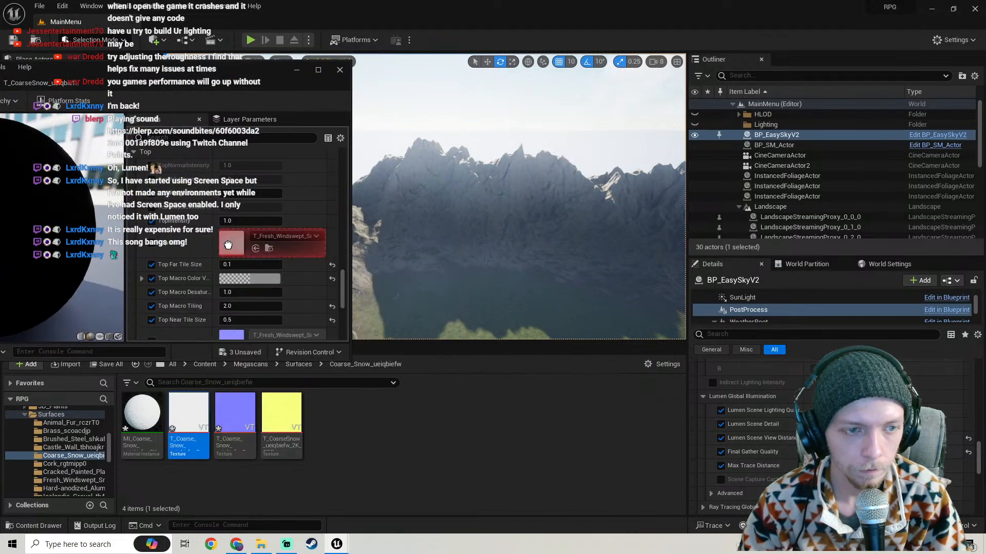
{"action": "left_click_drag", "start_coordinate": [170, 70], "coordinate": [127, 97]}
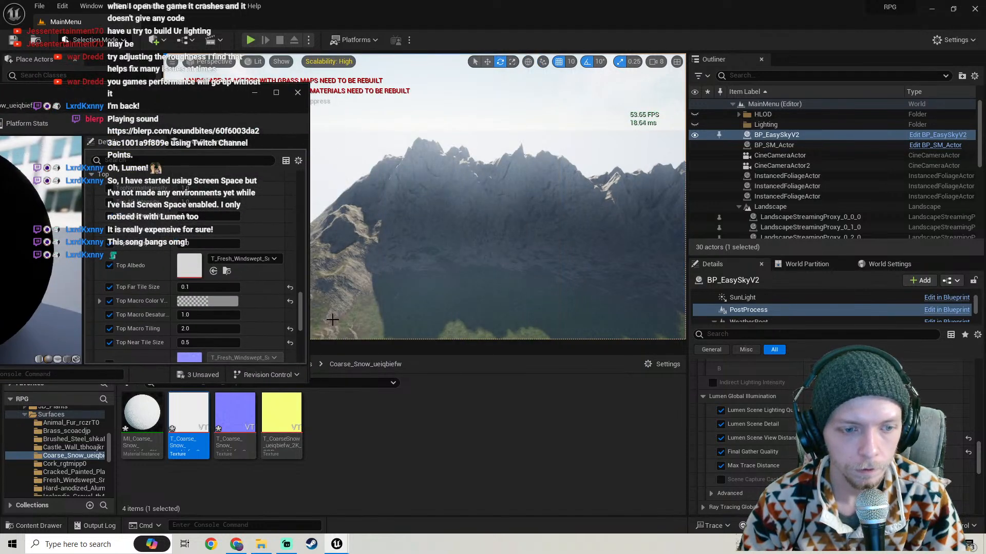
{"action": "scroll", "coordinate": [143, 302], "scroll_direction": "down", "scroll_amount": 3}
{"action": "left_click_drag", "start_coordinate": [229, 415], "coordinate": [196, 316]}
{"action": "left_click_drag", "start_coordinate": [289, 437], "coordinate": [197, 355]}
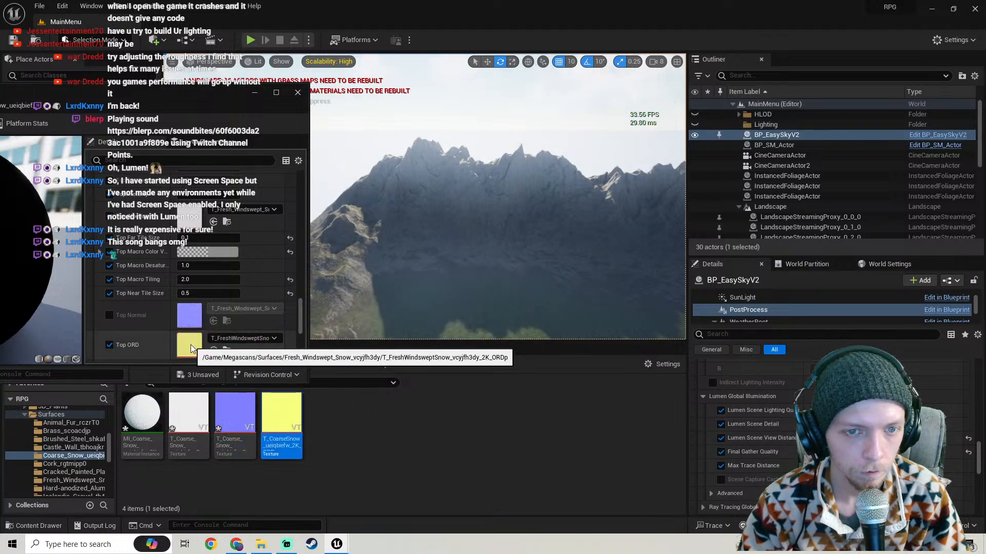
Undo the last change to the post-process settings, then save MI_Landscape and close its editor
{"action": "left_click_drag", "start_coordinate": [118, 98], "coordinate": [171, 97]}
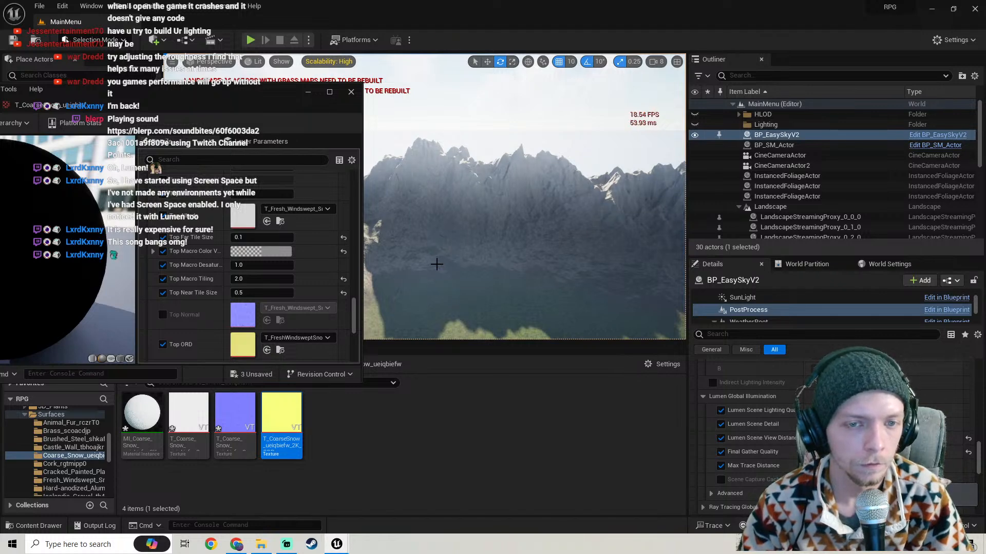
{"action": "key", "text": "ctrl+z"}
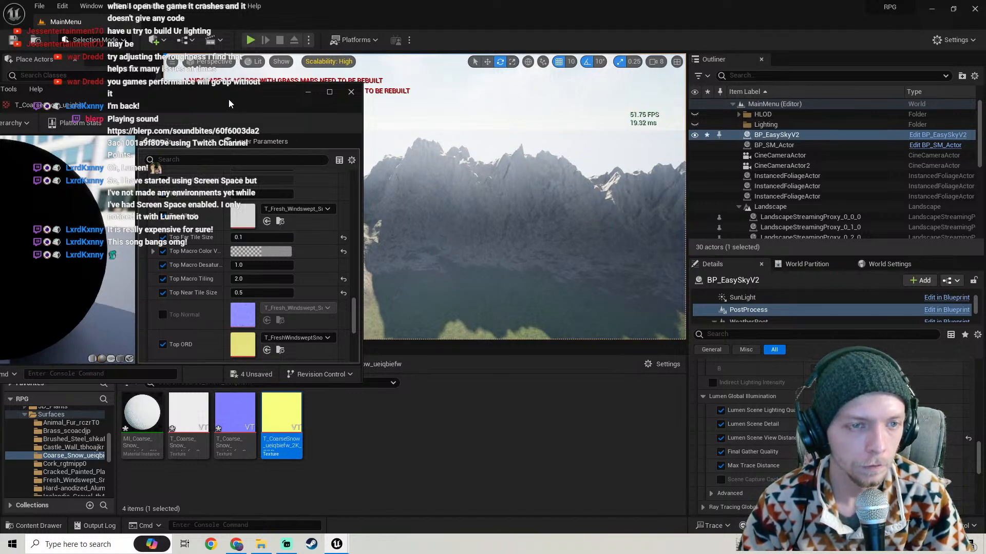
{"action": "left_click_drag", "start_coordinate": [224, 95], "coordinate": [498, 98]}
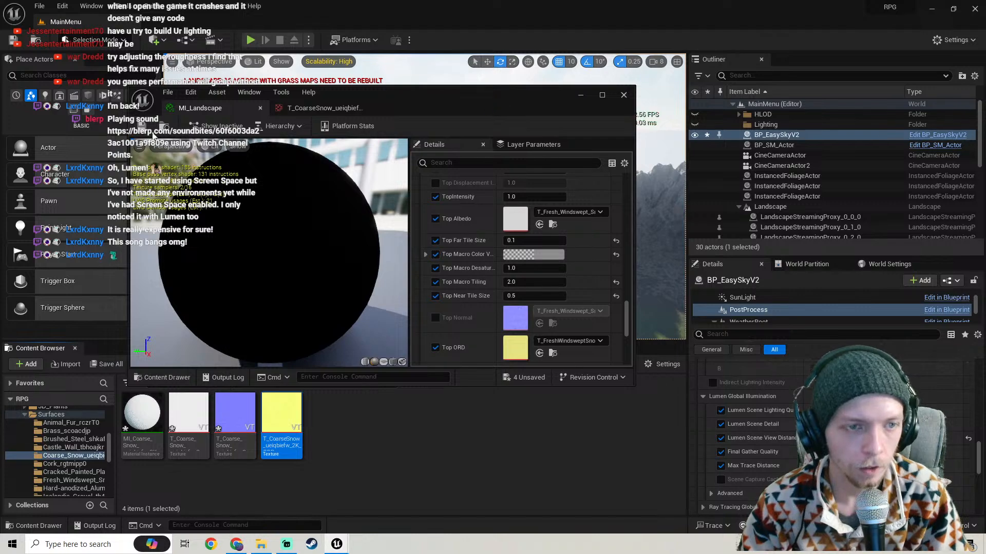
{"action": "key", "text": "ctrl+s"}
{"action": "left_click", "coordinate": [623, 95]}
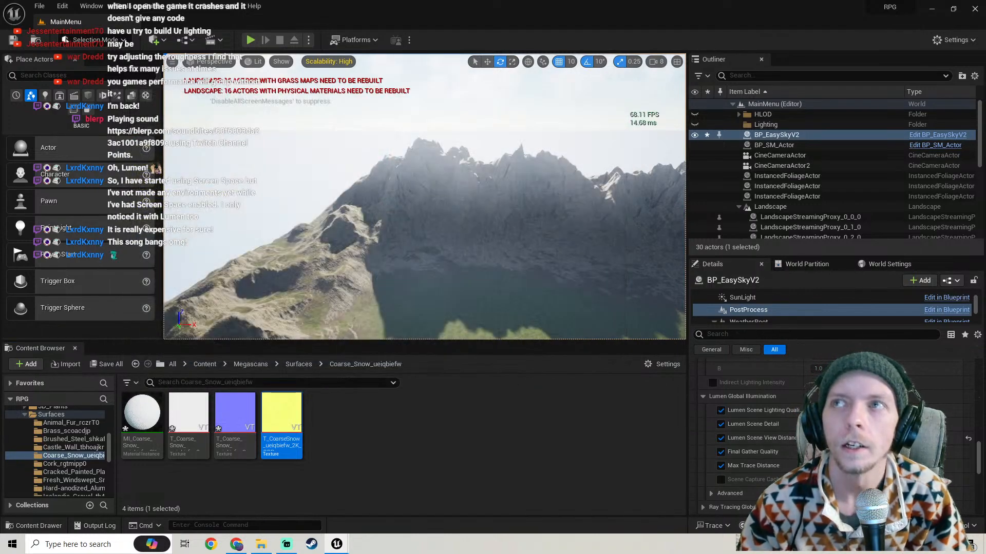
Set the PostProcess Global Illumination Method of BP_EasySkyV2 to Screen Space and inspect the shadowed mountains
{"action": "mouse_move", "coordinate": [482, 211]}
{"action": "right_mouse_down"}
{"action": "mouse_move", "coordinate": [636, 236]}
{"action": "mouse_move", "coordinate": [544, 211]}
{"action": "mouse_move", "coordinate": [432, 308]}
{"action": "mouse_move", "coordinate": [436, 272]}
{"action": "mouse_move", "coordinate": [493, 214]}
{"action": "right_mouse_up"}
{"action": "key", "text": "w"}
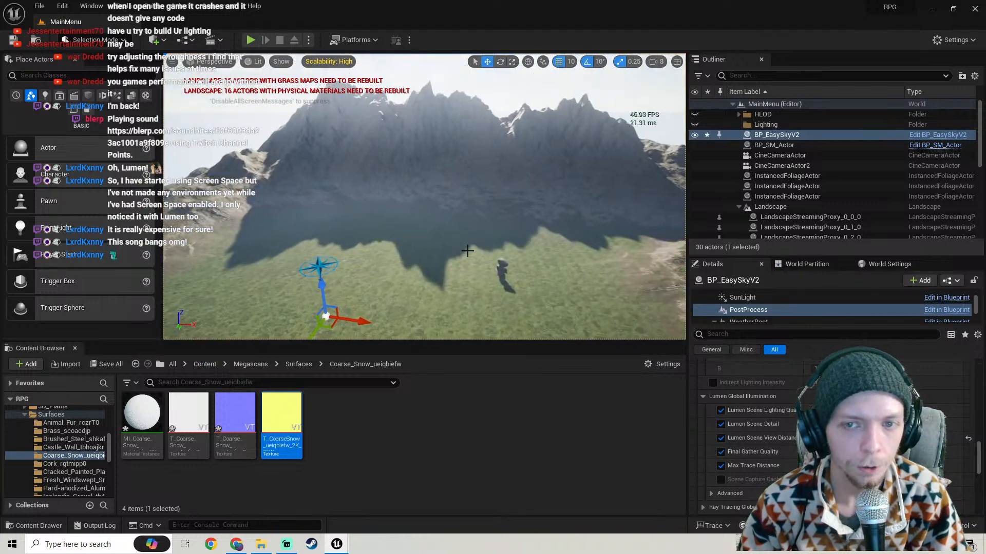
{"action": "right_click_drag", "start_coordinate": [466, 250], "coordinate": [488, 241]}
{"action": "scroll", "coordinate": [768, 462], "scroll_direction": "up", "scroll_amount": 4}
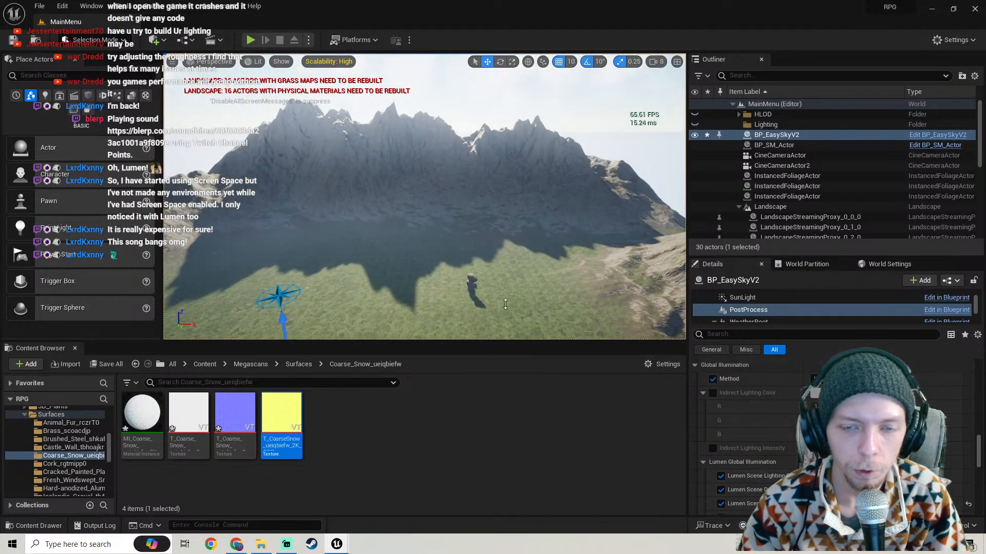
{"action": "right_click_drag", "start_coordinate": [296, 125], "coordinate": [241, 152]}
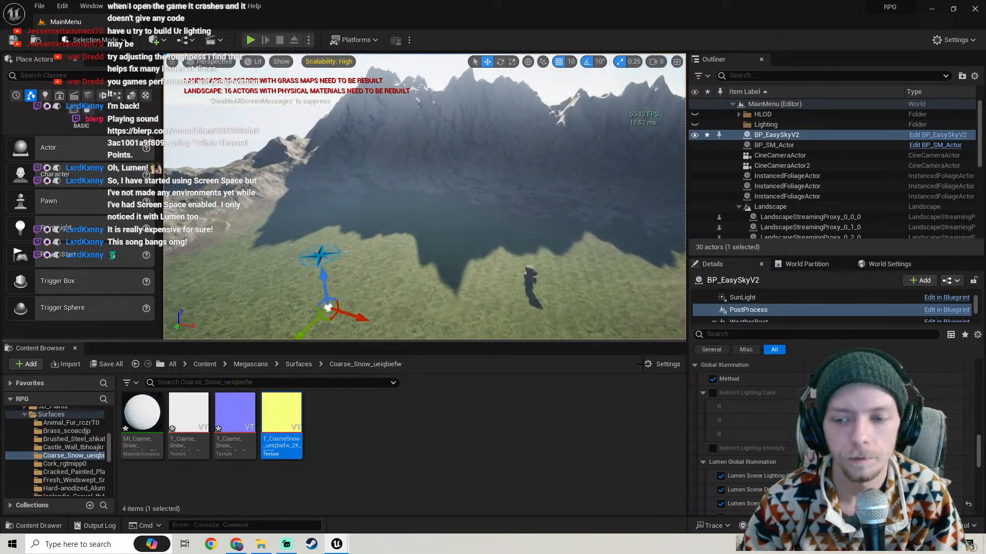
{"action": "left_click", "coordinate": [832, 379]}
{"action": "left_click", "coordinate": [832, 411]}
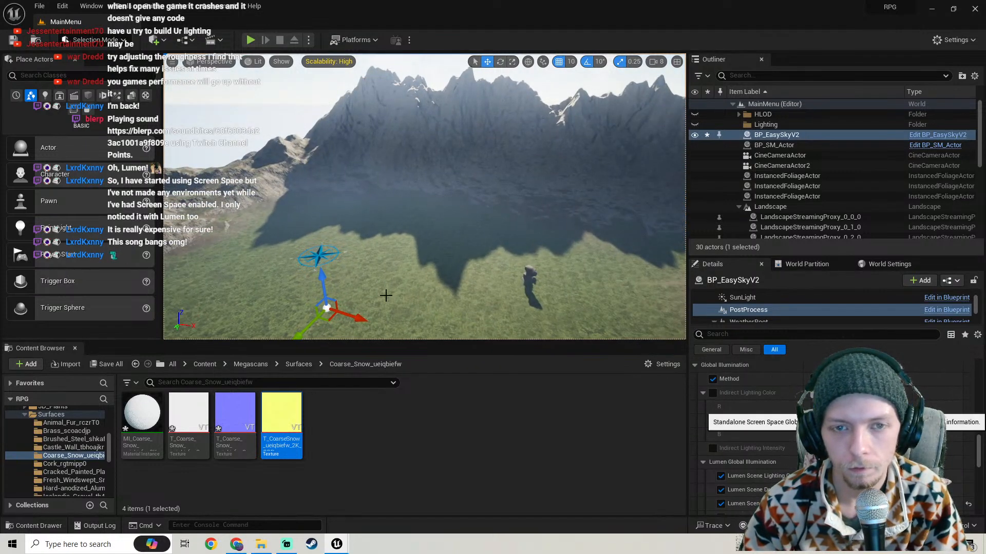
{"action": "right_click_drag", "start_coordinate": [421, 246], "coordinate": [423, 195]}
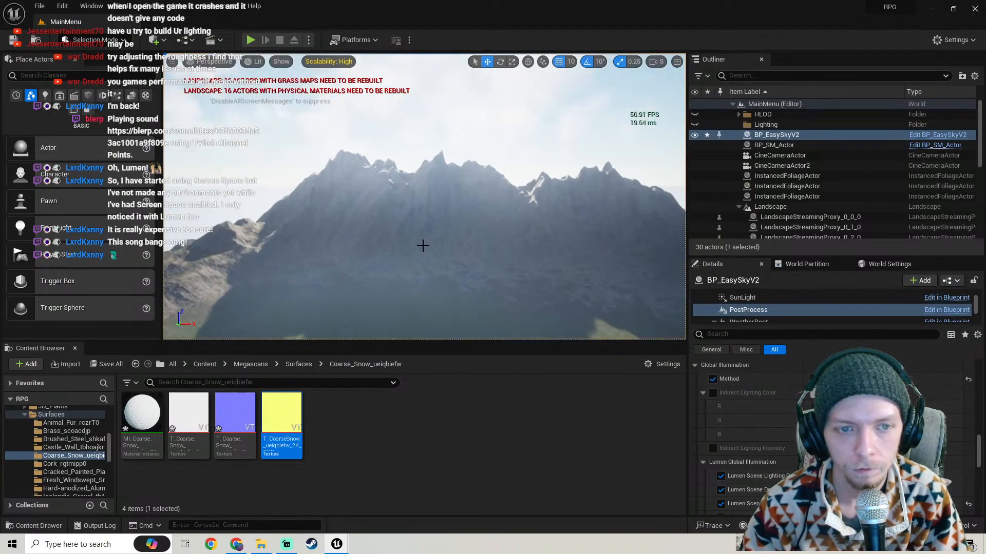
{"action": "right_click_drag", "start_coordinate": [422, 246], "coordinate": [405, 278]}
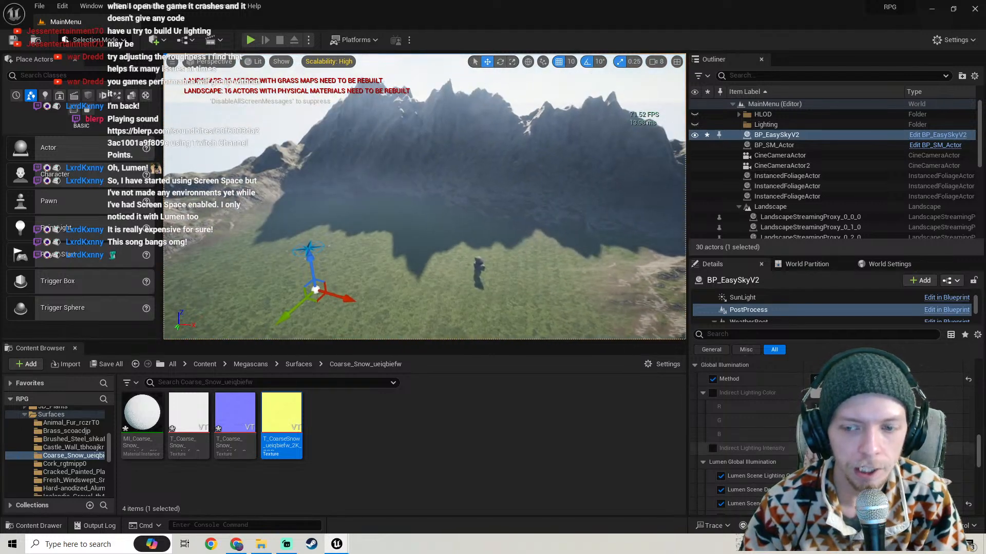
Switch the Global Illumination Method back and forth between Lumen and Screen Space to compare the mountain shadows from one view
{"action": "left_click", "coordinate": [829, 379]}
{"action": "left_click", "coordinate": [821, 398]}
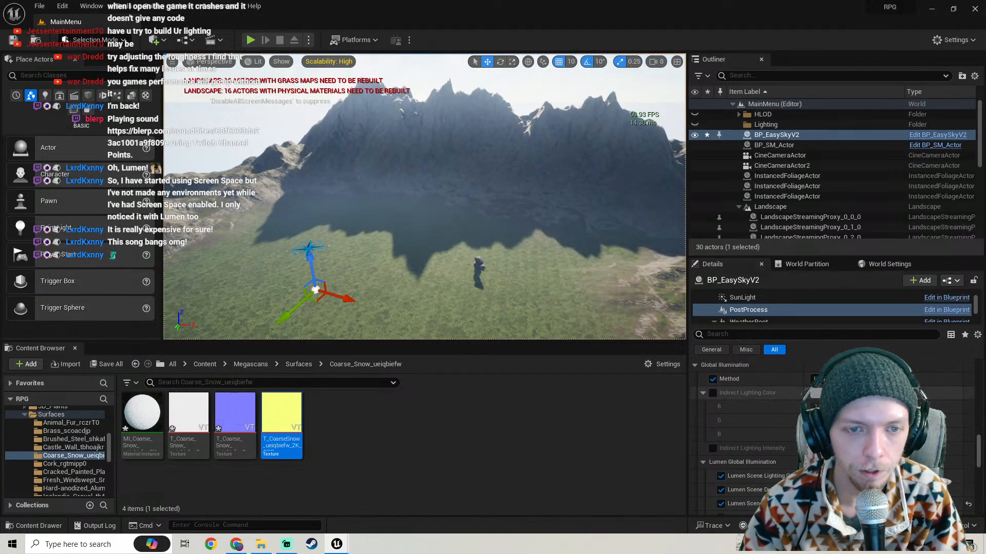
{"action": "left_click", "coordinate": [821, 379]}
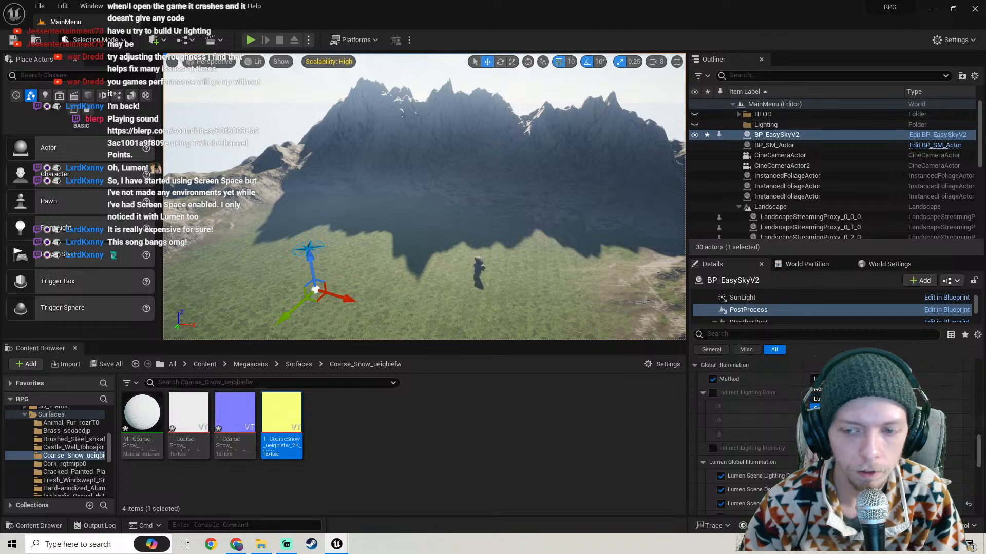
{"action": "left_click", "coordinate": [821, 407]}
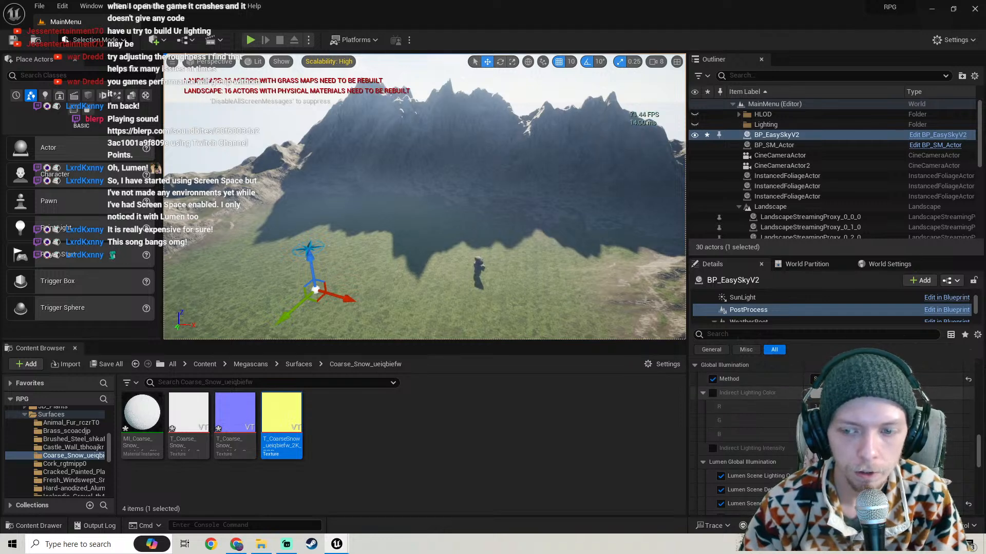
{"action": "left_click", "coordinate": [822, 378]}
{"action": "left_click", "coordinate": [817, 399]}
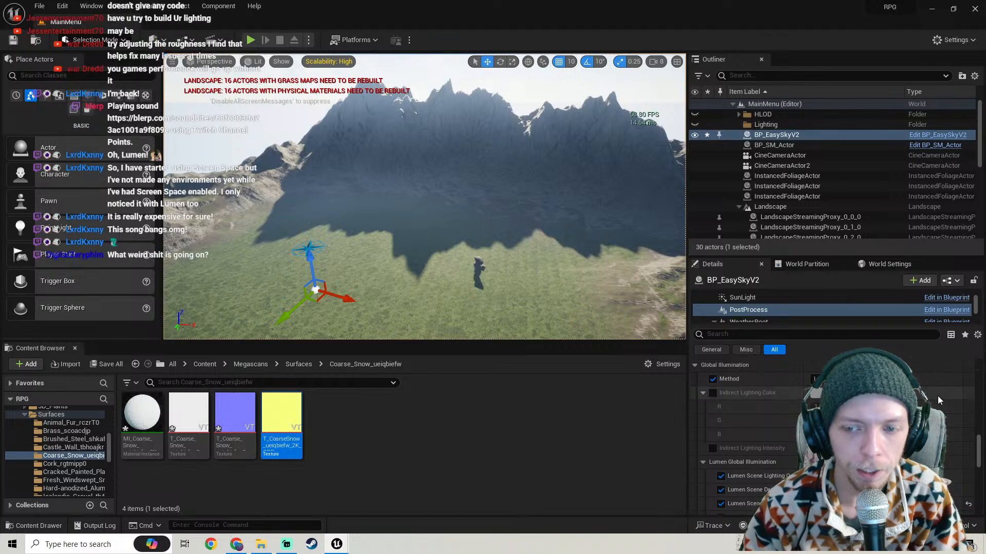
{"action": "left_click", "coordinate": [821, 379]}
{"action": "left_click", "coordinate": [821, 408]}
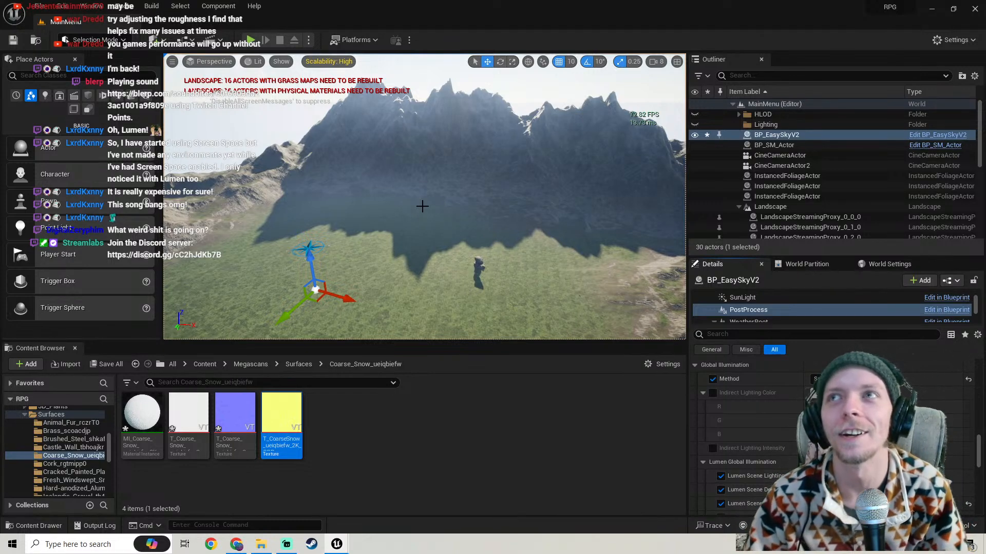
Compare Lumen and Screen Space global illumination again while viewing the shadowed mountain face from closer up
{"action": "right_click_drag", "start_coordinate": [439, 211], "coordinate": [416, 182]}
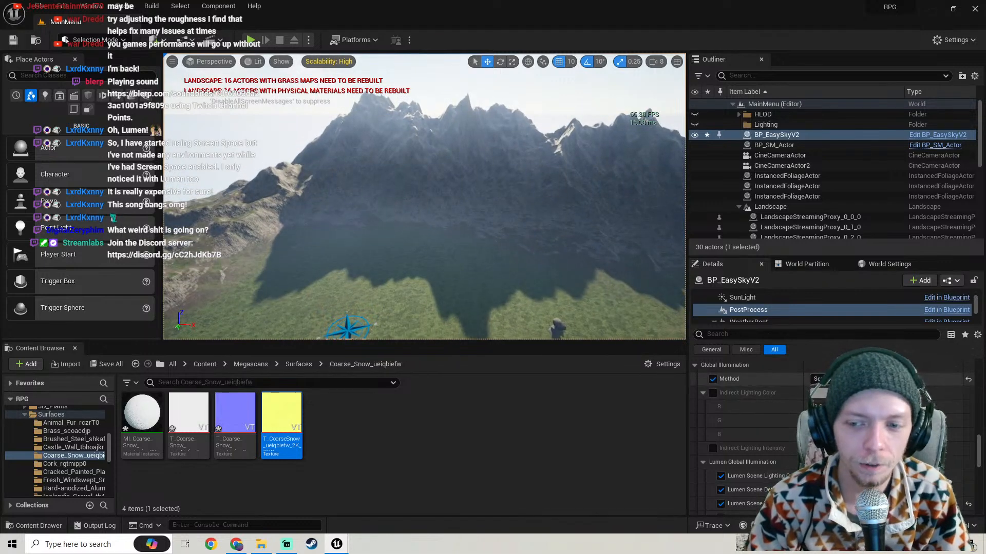
{"action": "left_click", "coordinate": [821, 379]}
{"action": "left_click", "coordinate": [822, 395]}
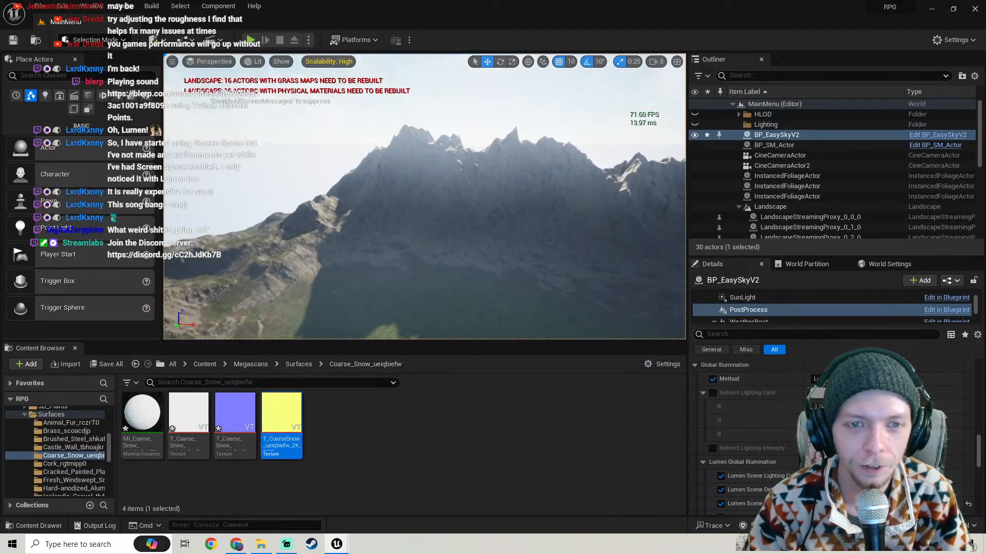
{"action": "left_click_drag", "start_coordinate": [435, 246], "coordinate": [436, 198]}
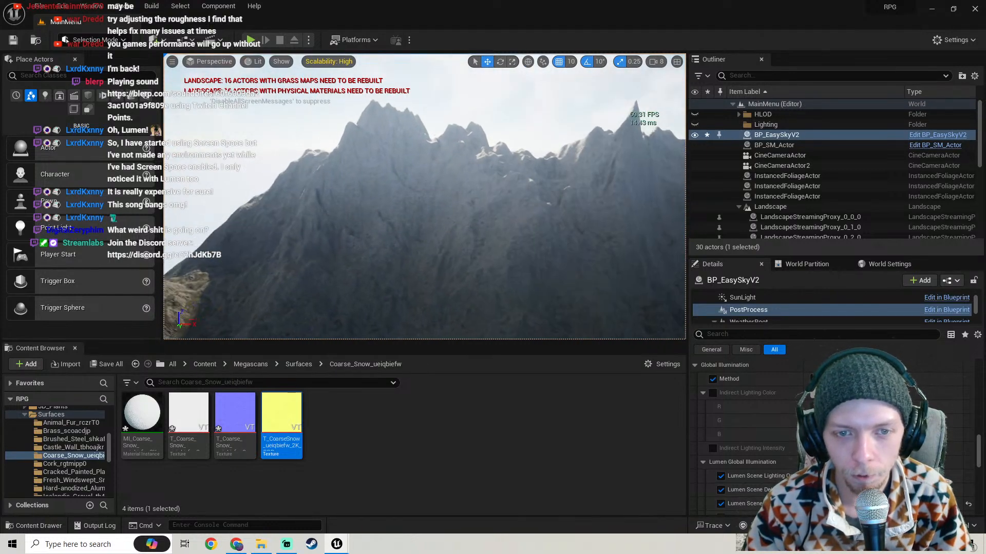
{"action": "right_click_drag", "start_coordinate": [435, 198], "coordinate": [501, 196]}
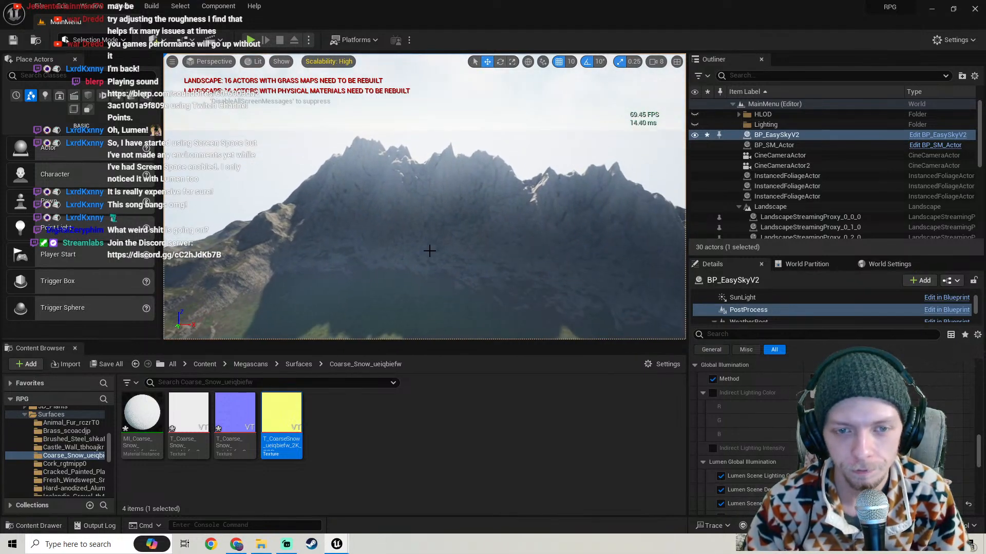
{"action": "left_click", "coordinate": [827, 379]}
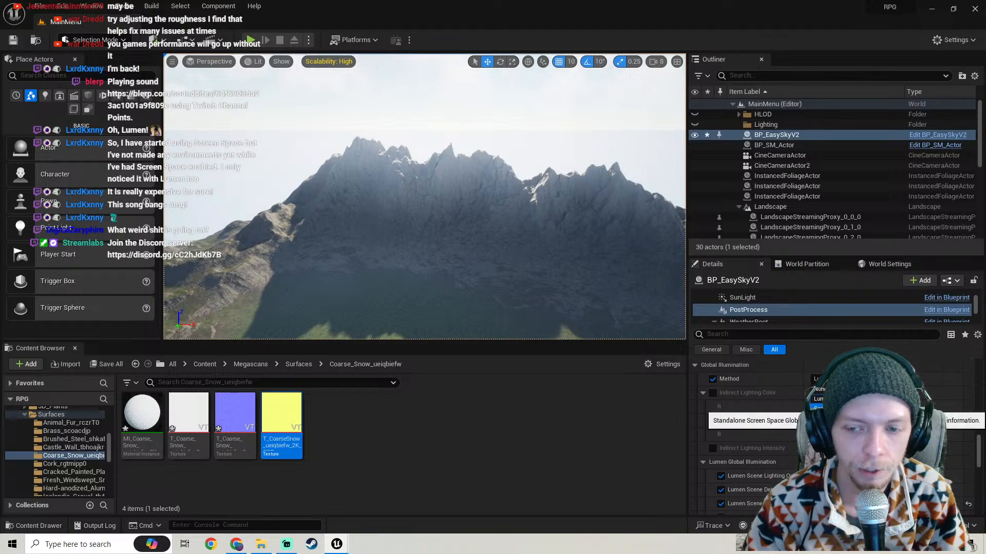
{"action": "left_click", "coordinate": [820, 408]}
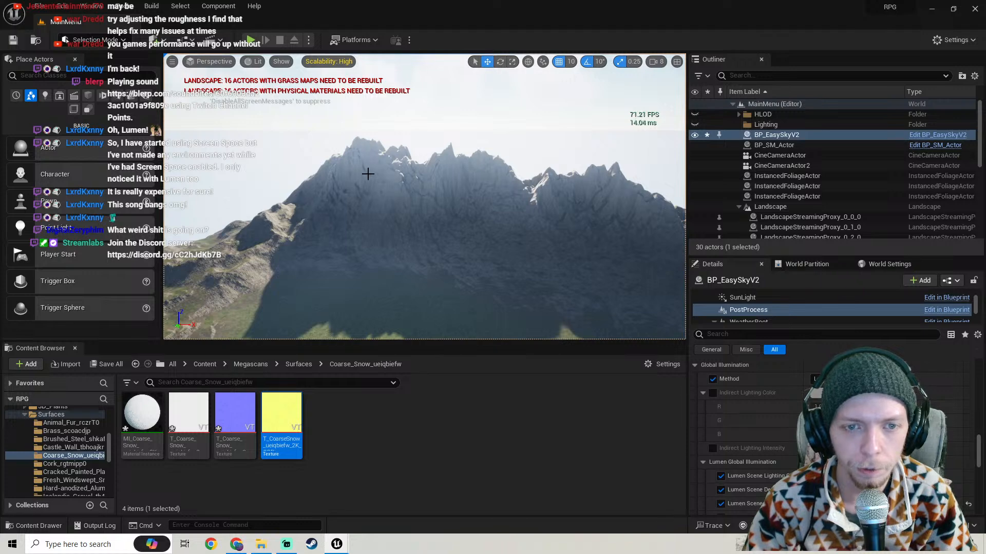
Save all unsaved assets and leave the Global Illumination Method on Lumen
{"action": "left_click", "coordinate": [106, 367]}
{"action": "left_click", "coordinate": [573, 388]}
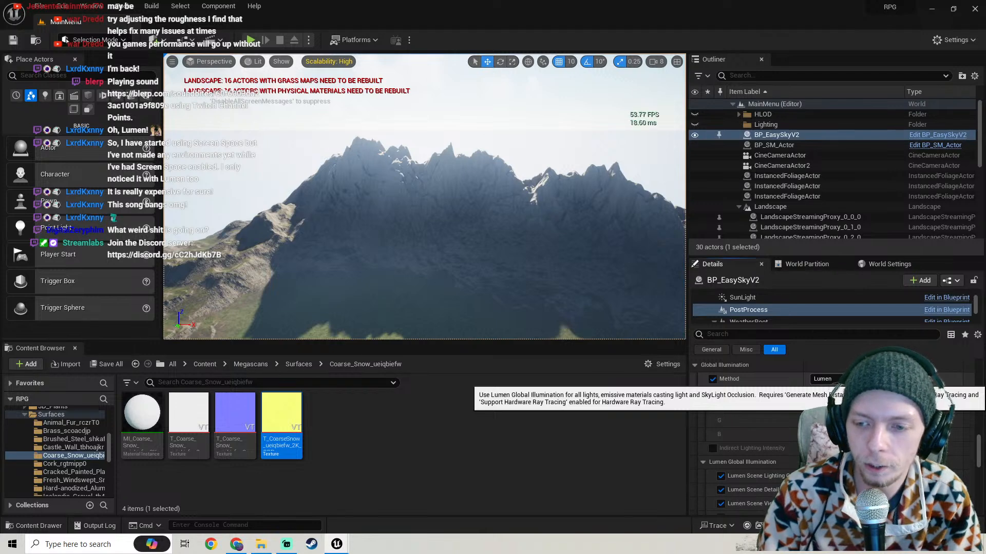
{"action": "left_click", "coordinate": [931, 381]}
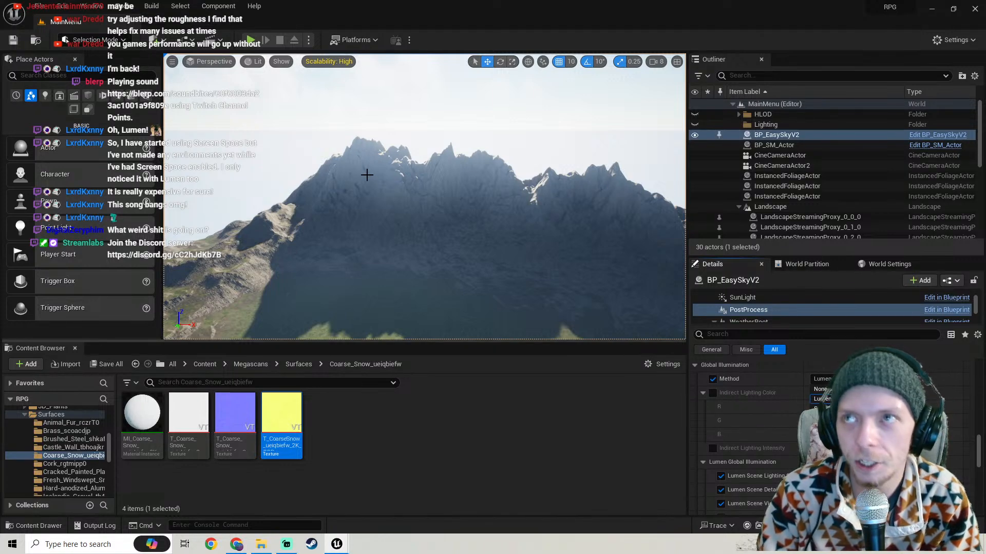
{"action": "left_click", "coordinate": [607, 445]}
{"action": "left_click", "coordinate": [594, 427]}
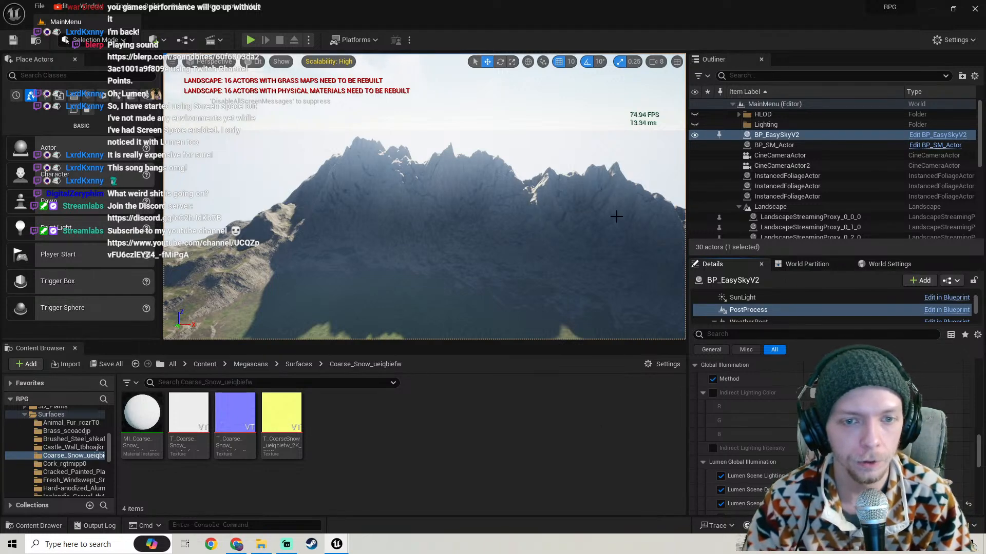
{"action": "right_click_drag", "start_coordinate": [461, 208], "coordinate": [479, 276]}
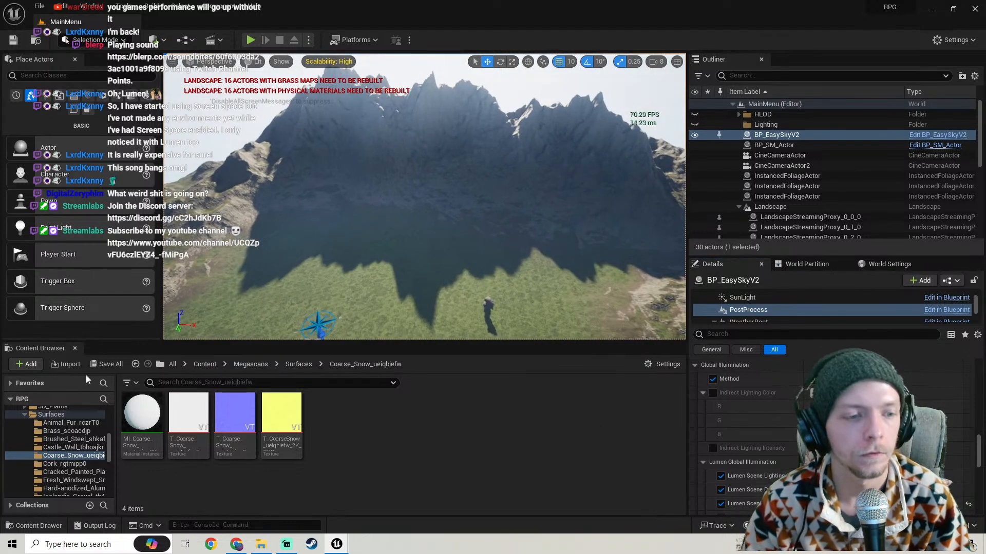
{"action": "left_click", "coordinate": [99, 365]}
Place a point light on the dark rocky slope in the mountains' shadow
{"action": "right_click_drag", "start_coordinate": [432, 247], "coordinate": [429, 209]}
{"action": "right_click_drag", "start_coordinate": [433, 247], "coordinate": [399, 249]}
{"action": "key", "text": "w"}
{"action": "key", "text": "w"}
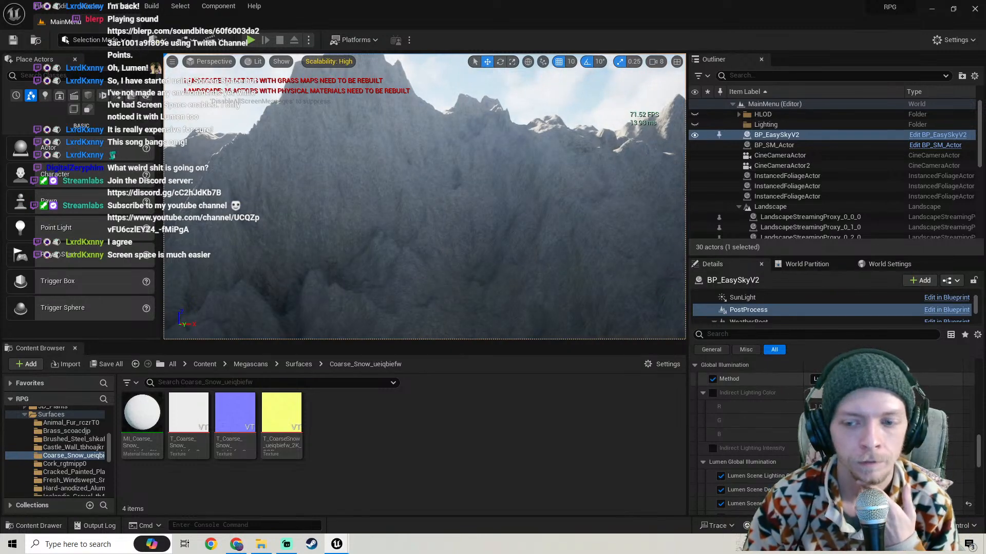
{"action": "right_click_drag", "start_coordinate": [424, 196], "coordinate": [490, 212]}
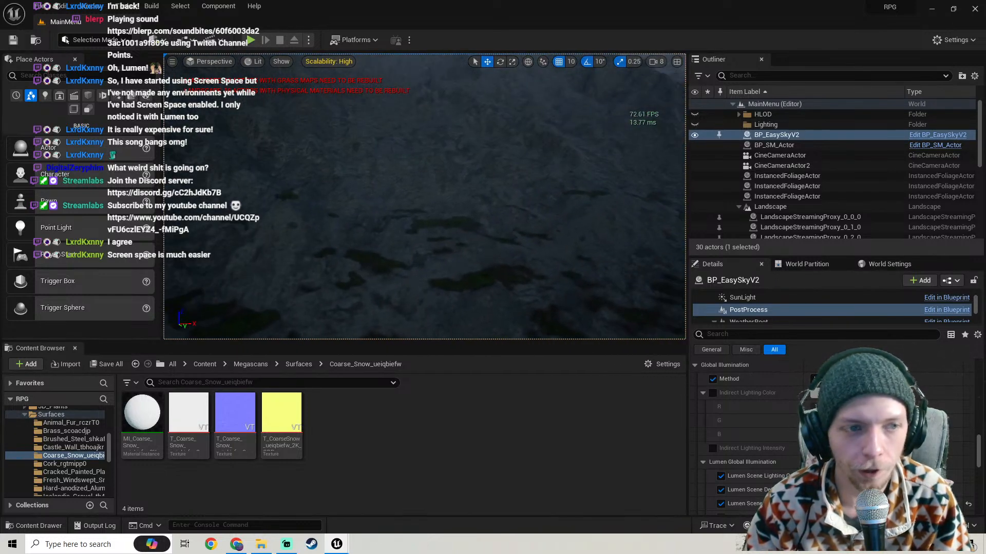
{"action": "left_click", "coordinate": [45, 96]}
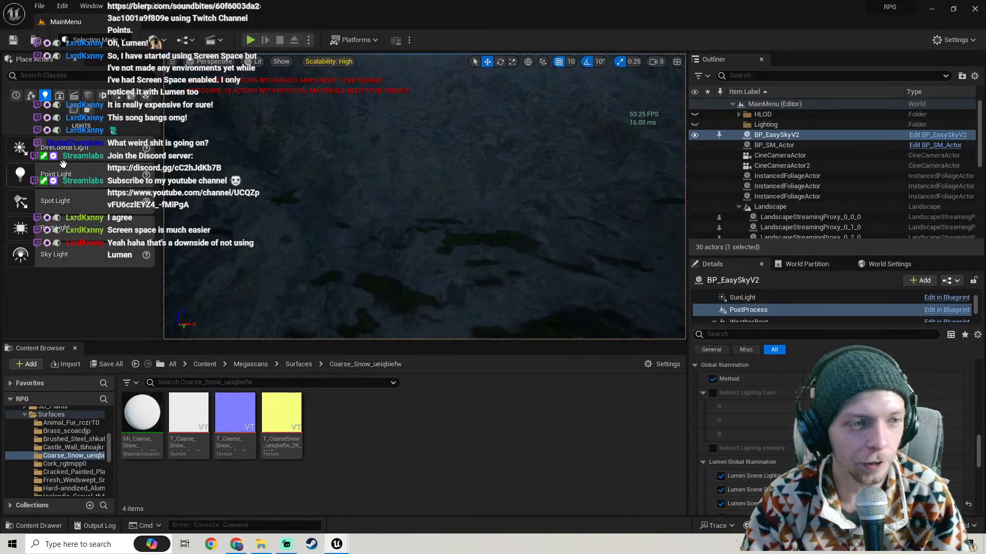
{"action": "left_click_drag", "start_coordinate": [92, 185], "coordinate": [416, 203]}
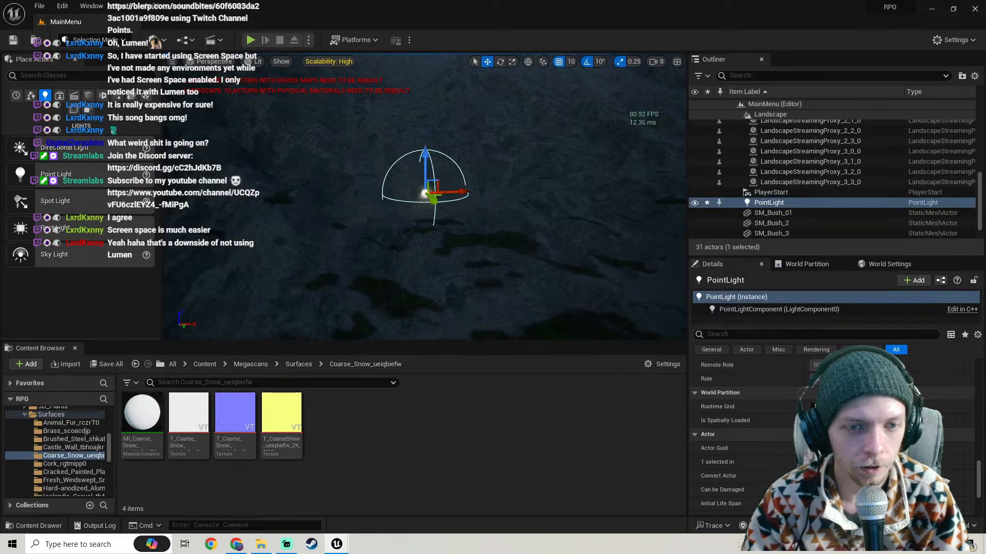
Raise the point light higher above the dark rocky slope
{"action": "right_click_drag", "start_coordinate": [416, 202], "coordinate": [447, 237]}
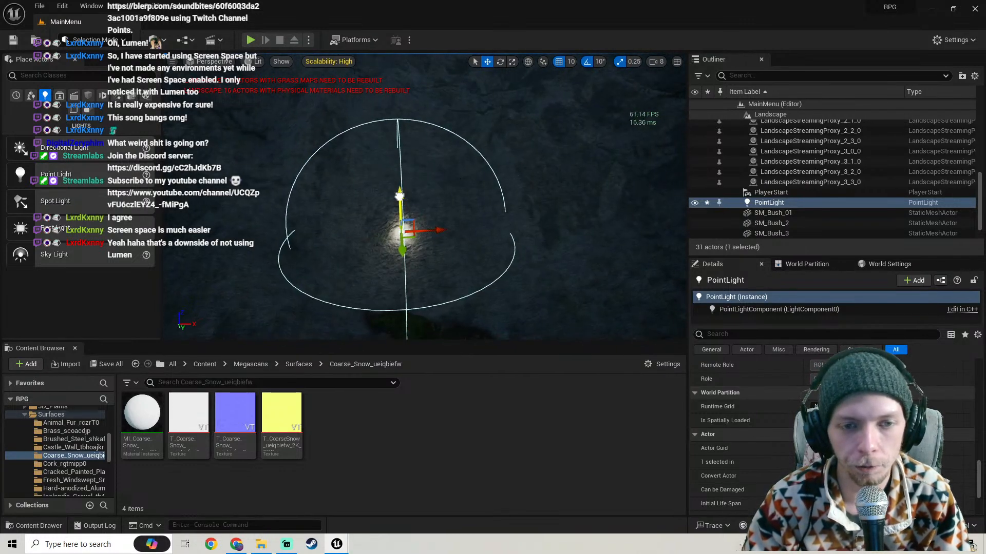
{"action": "left_click_drag", "start_coordinate": [397, 196], "coordinate": [388, 134]}
{"action": "key", "text": "w"}
{"action": "right_click_drag", "start_coordinate": [388, 134], "coordinate": [414, 123]}
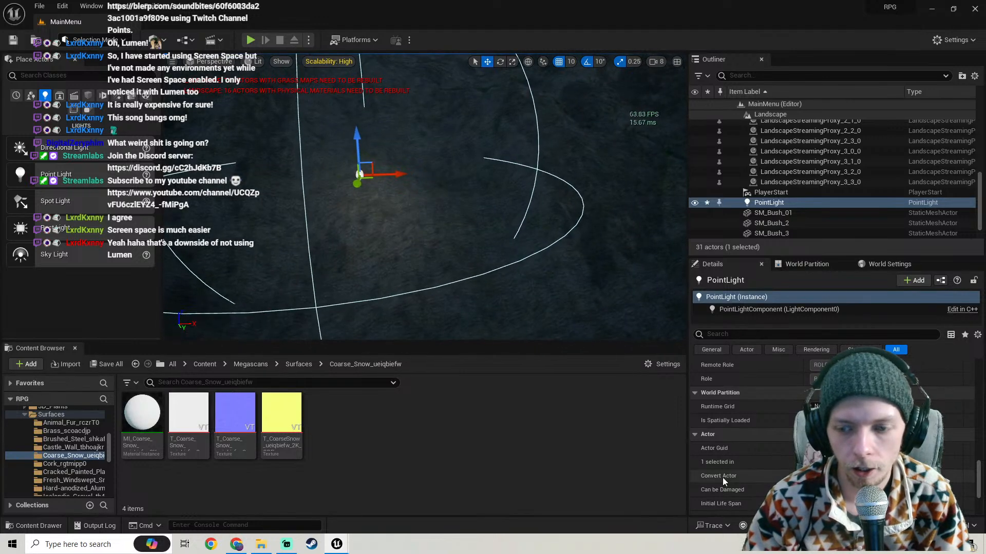
Increase the point light's intensity and shift the light sideways over the slope
{"action": "scroll", "coordinate": [753, 455], "scroll_direction": "up", "scroll_amount": 5}
{"action": "scroll", "coordinate": [754, 459], "scroll_direction": "up", "scroll_amount": 10}
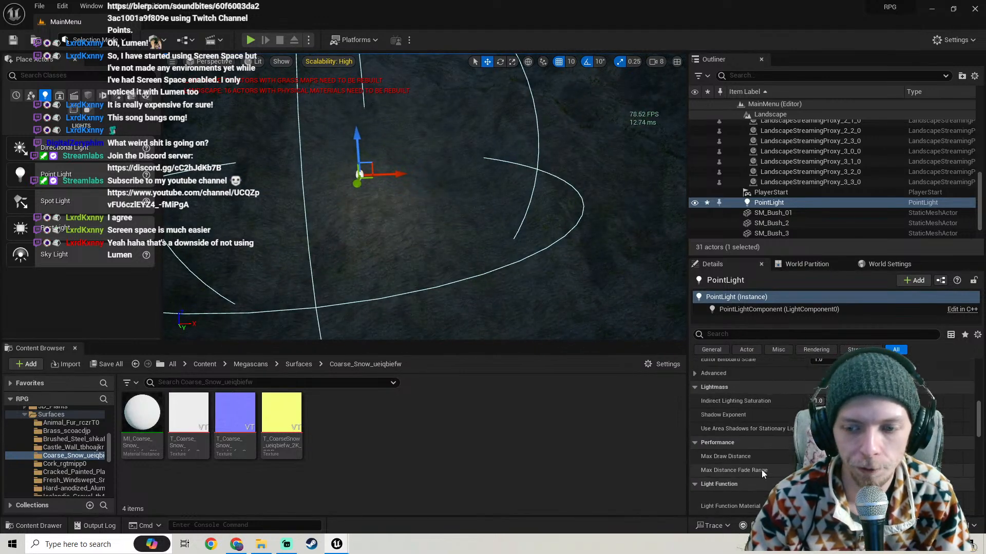
{"action": "scroll", "coordinate": [762, 473], "scroll_direction": "up", "scroll_amount": 5}
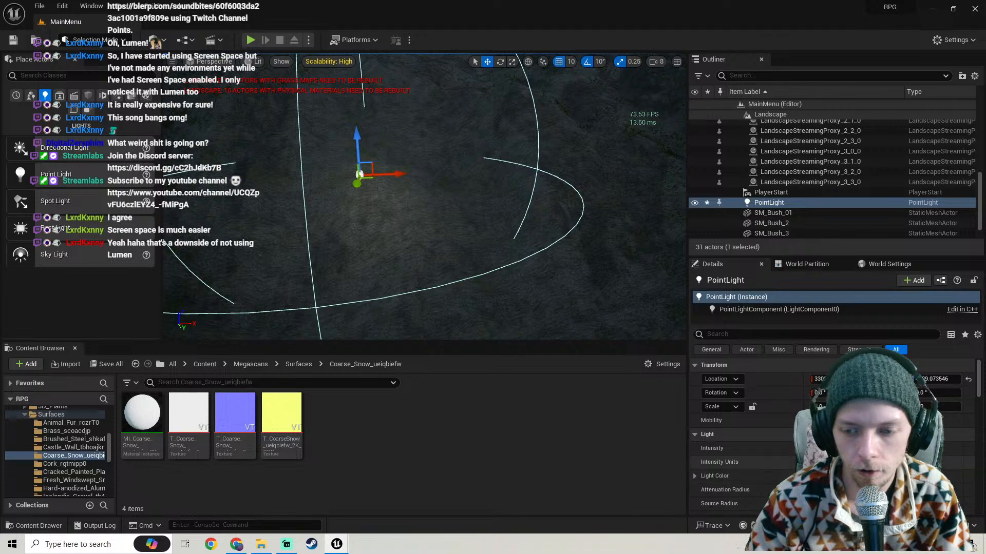
{"action": "left_click_drag", "start_coordinate": [821, 448], "coordinate": [847, 448]}
{"action": "mouse_move", "coordinate": [457, 113]}
{"action": "left_mouse_down"}
{"action": "mouse_move", "coordinate": [431, 148]}
{"action": "mouse_move", "coordinate": [452, 174]}
{"action": "mouse_move", "coordinate": [457, 112]}
{"action": "left_mouse_up"}
{"action": "left_click_drag", "start_coordinate": [427, 172], "coordinate": [403, 171]}
Set the point light's color to magenta with R 1.0, G 0.0 and B 0.97385
{"action": "left_click", "coordinate": [832, 476]}
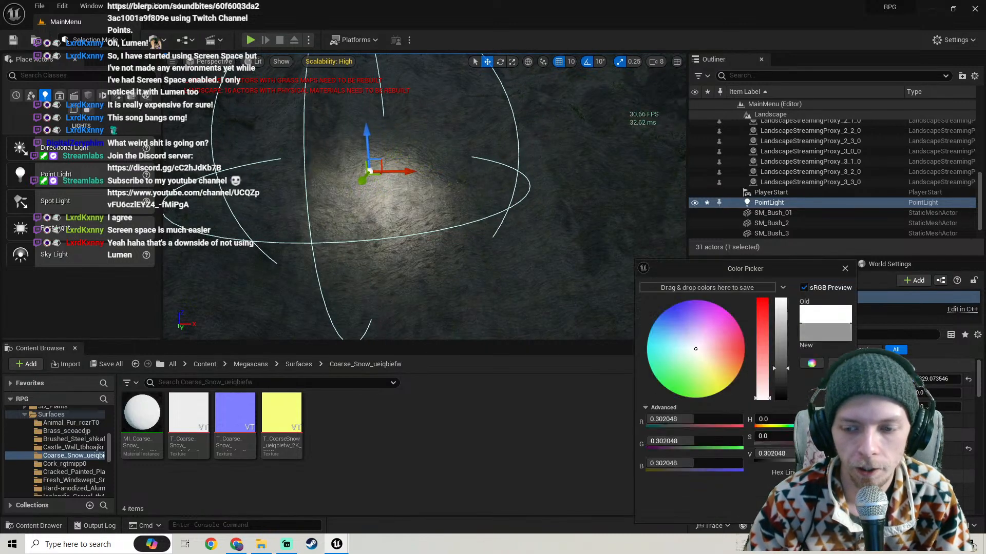
{"action": "left_click", "coordinate": [663, 379]}
{"action": "left_click_drag", "start_coordinate": [662, 381], "coordinate": [654, 371]}
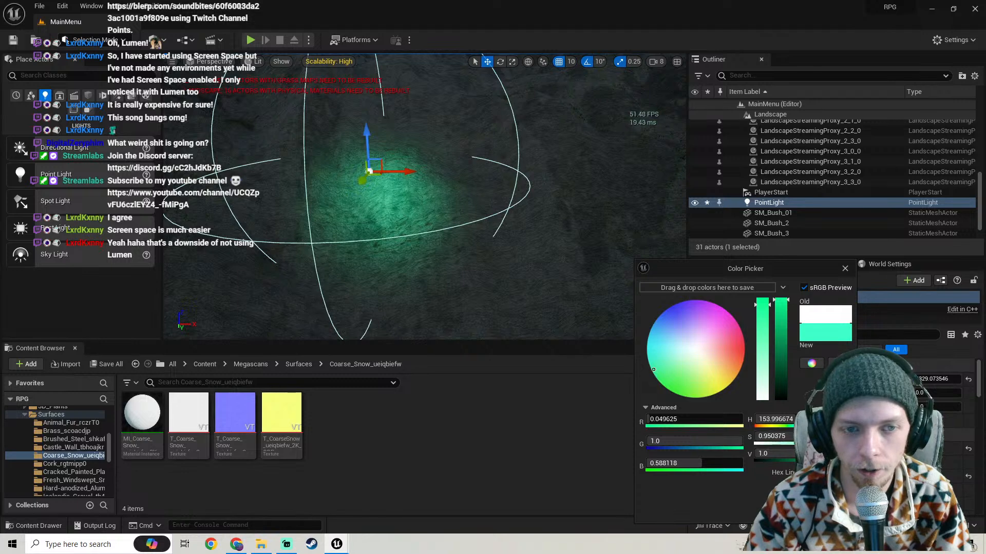
{"action": "left_click", "coordinate": [721, 307]}
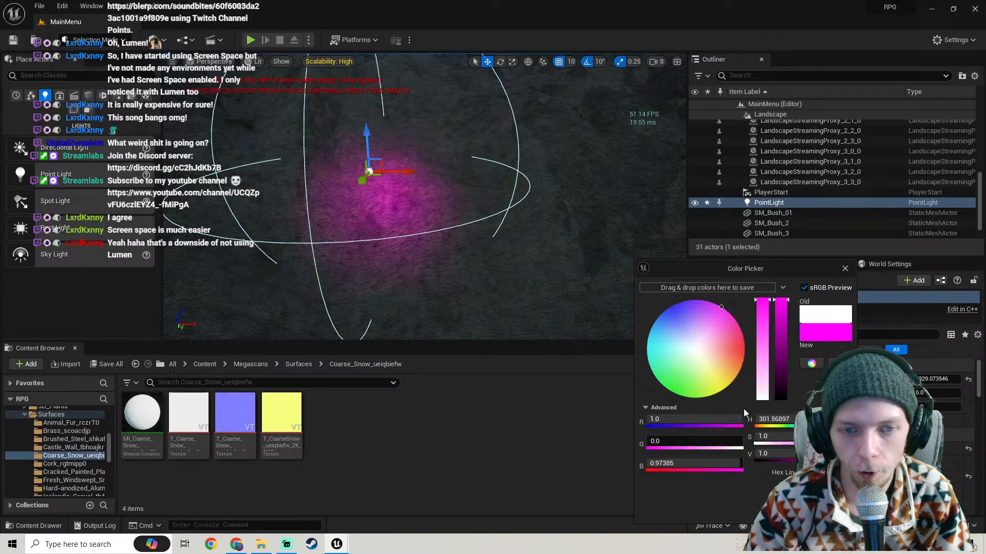
{"action": "left_click", "coordinate": [781, 509]}
Change the Start Time of BP_EasySkyV2 to night and check the magenta light on the dark slope
{"action": "right_click_drag", "start_coordinate": [539, 173], "coordinate": [539, 62]}
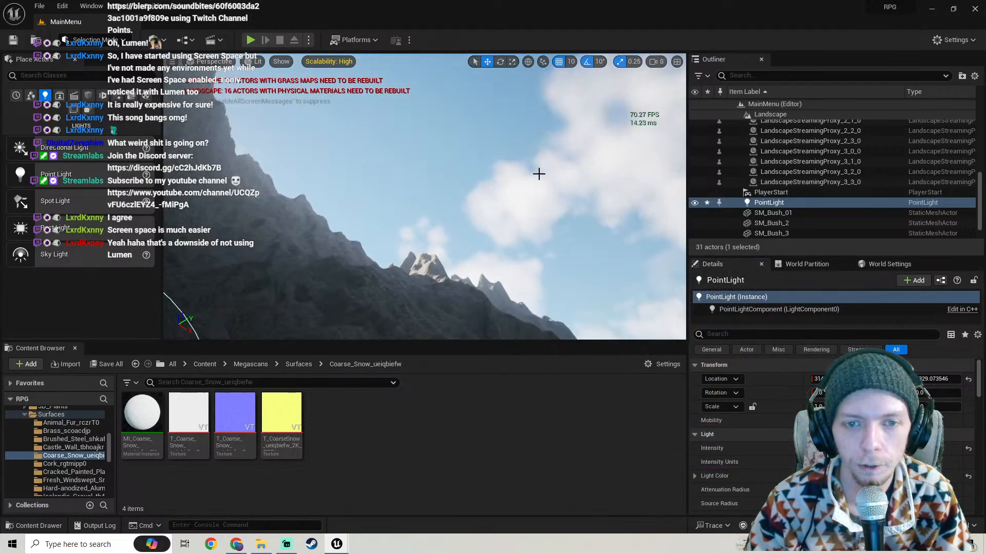
{"action": "left_click", "coordinate": [533, 167]}
{"action": "right_click_drag", "start_coordinate": [533, 167], "coordinate": [616, 211]}
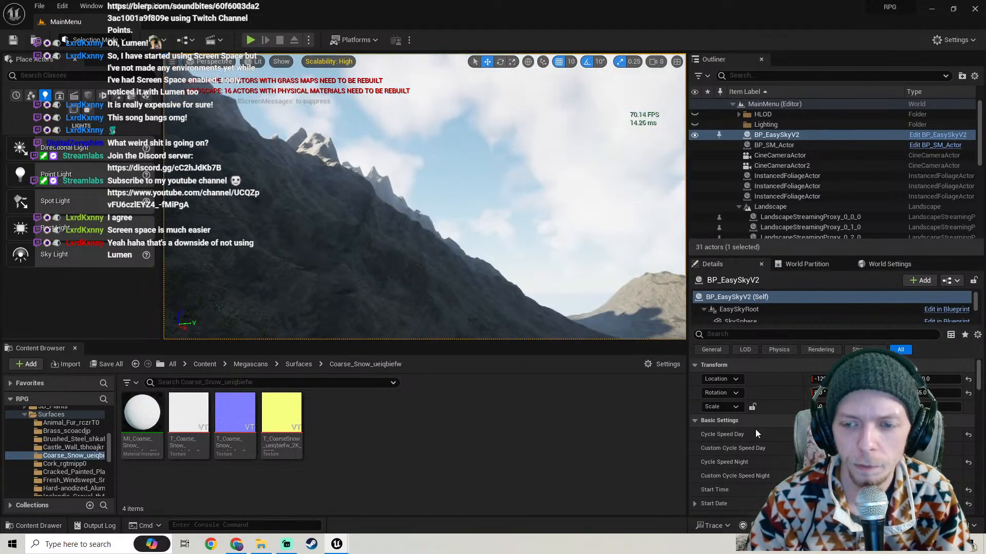
{"action": "scroll", "coordinate": [791, 485], "scroll_direction": "down", "scroll_amount": 1}
{"action": "key", "text": "Return"}
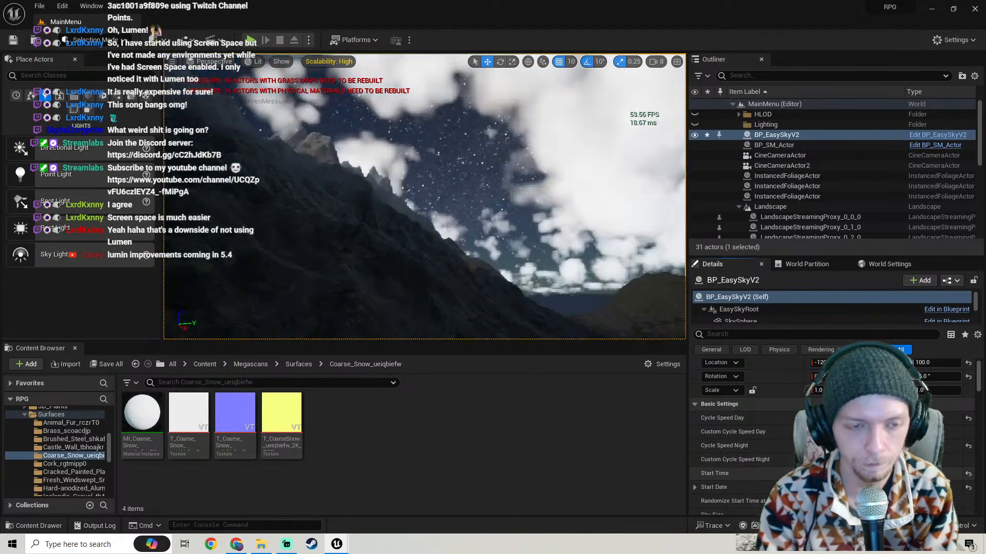
{"action": "right_click_drag", "start_coordinate": [498, 219], "coordinate": [341, 295]}
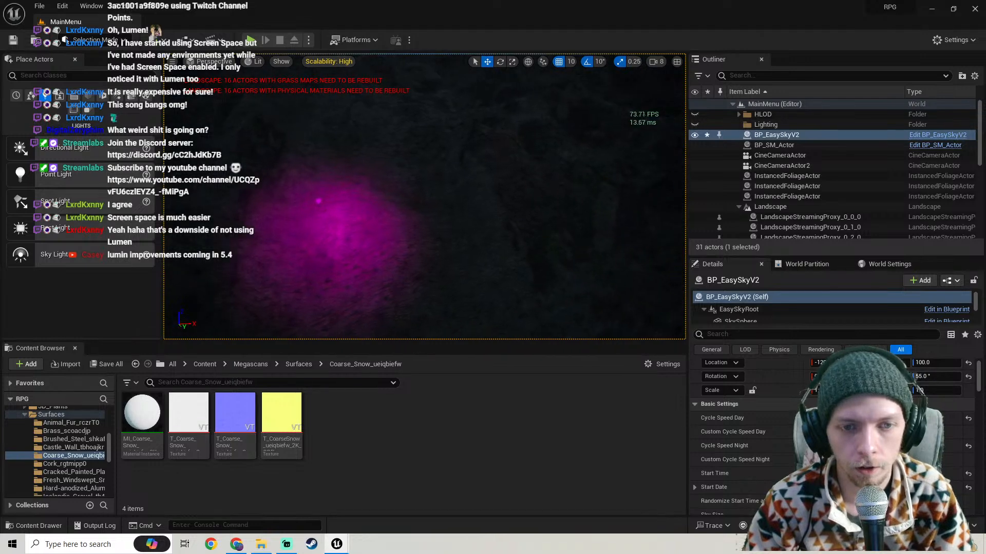
Set the Global Illumination Method of BP_EasySkyV2's PostProcess component to Screen Space and save all unsaved assets
{"action": "scroll", "coordinate": [768, 309], "scroll_direction": "down", "scroll_amount": 4}
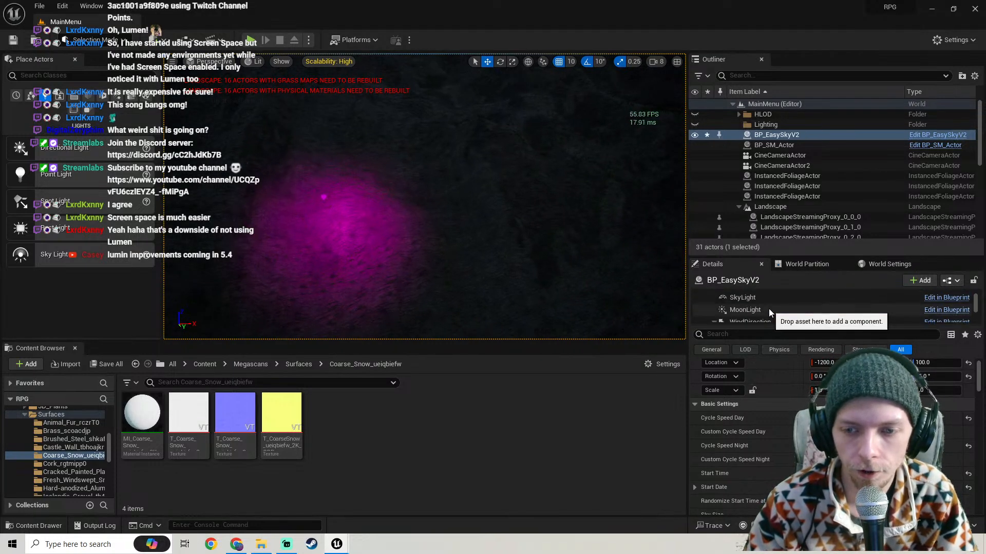
{"action": "scroll", "coordinate": [767, 307], "scroll_direction": "down", "scroll_amount": 5}
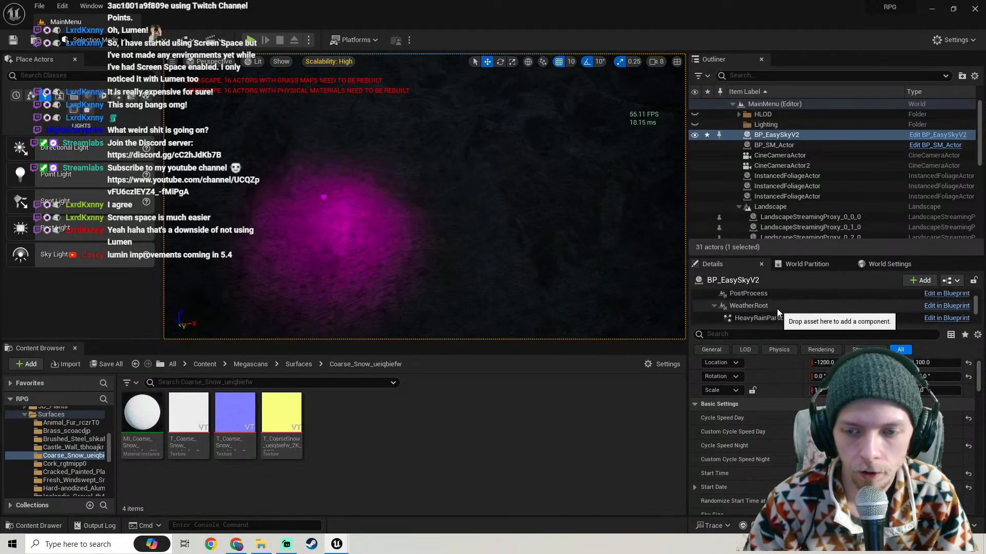
{"action": "left_click", "coordinate": [777, 294]}
{"action": "scroll", "coordinate": [783, 411], "scroll_direction": "down", "scroll_amount": 3}
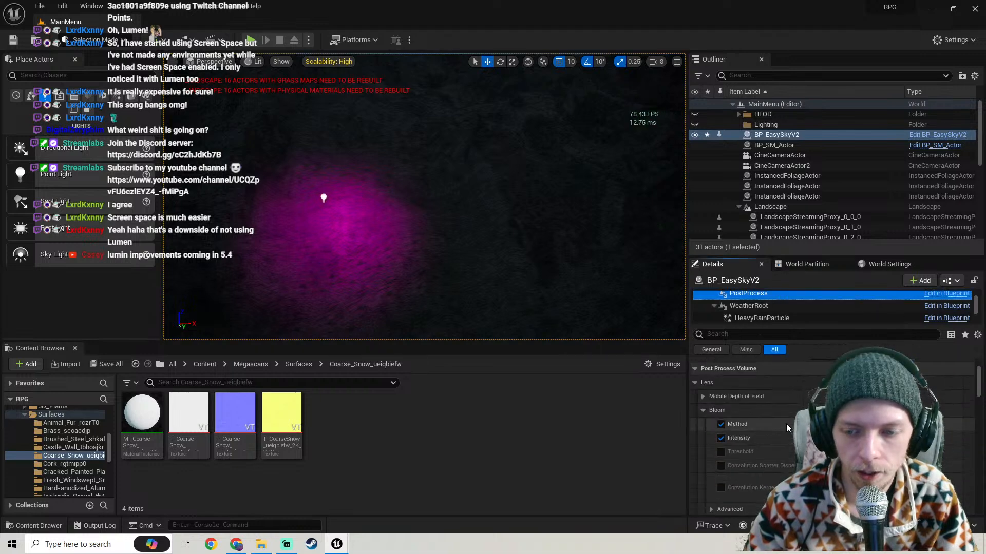
{"action": "scroll", "coordinate": [774, 448], "scroll_direction": "down", "scroll_amount": 5}
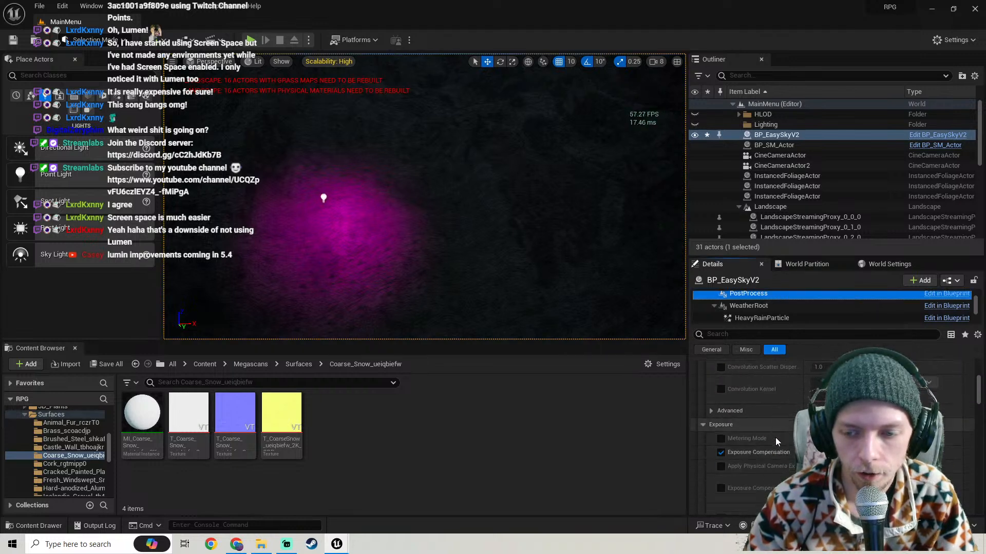
{"action": "scroll", "coordinate": [775, 433], "scroll_direction": "down", "scroll_amount": 5}
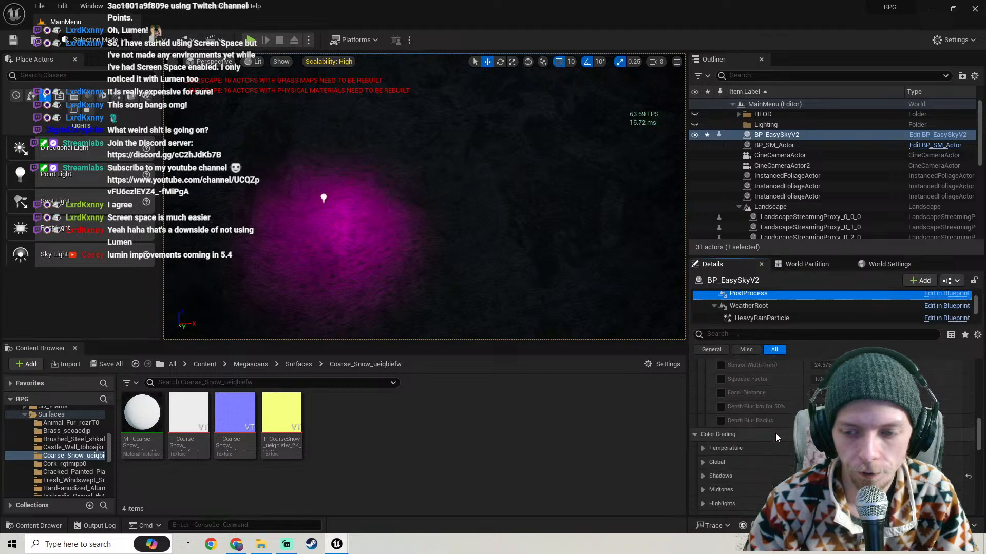
{"action": "left_click", "coordinate": [833, 411]}
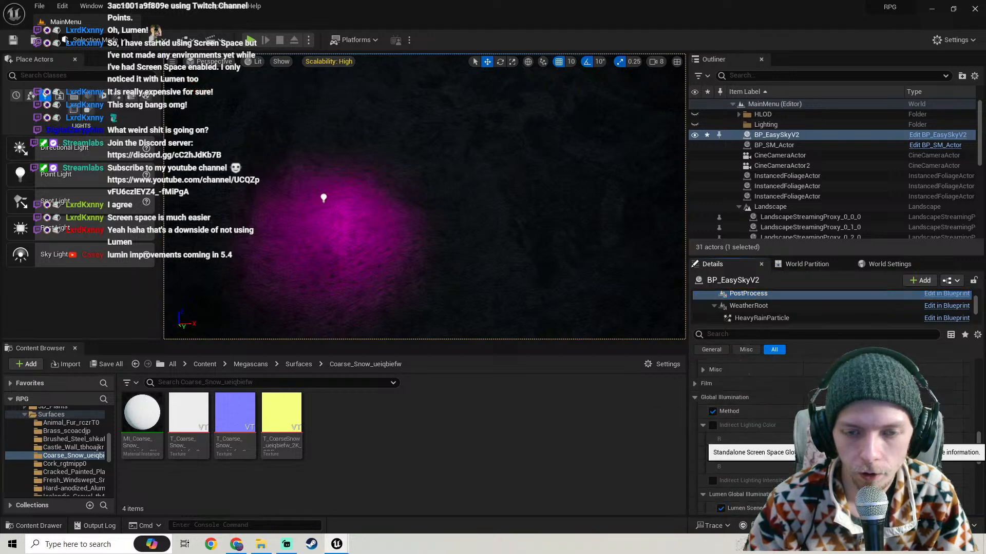
{"action": "left_click", "coordinate": [829, 445]}
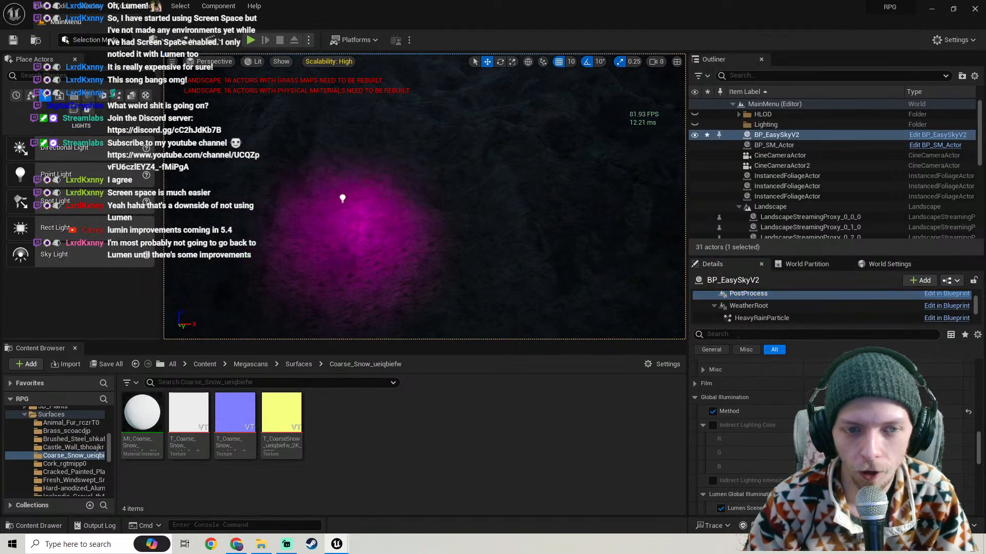
{"action": "mouse_move", "coordinate": [493, 244]}
{"action": "right_mouse_down"}
{"action": "mouse_move", "coordinate": [452, 253]}
{"action": "mouse_move", "coordinate": [480, 241]}
{"action": "right_mouse_up"}
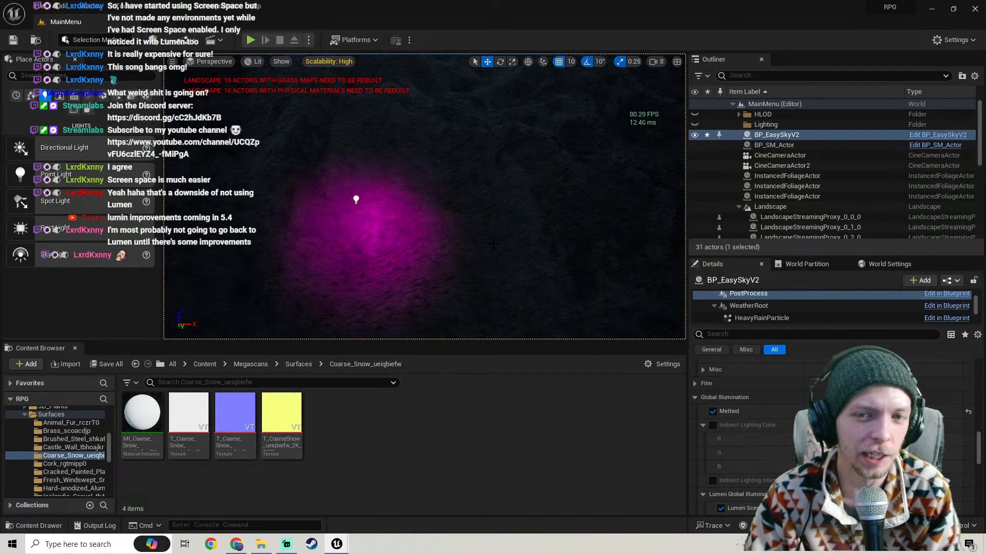
{"action": "left_click", "coordinate": [106, 364]}
{"action": "left_click", "coordinate": [570, 389]}
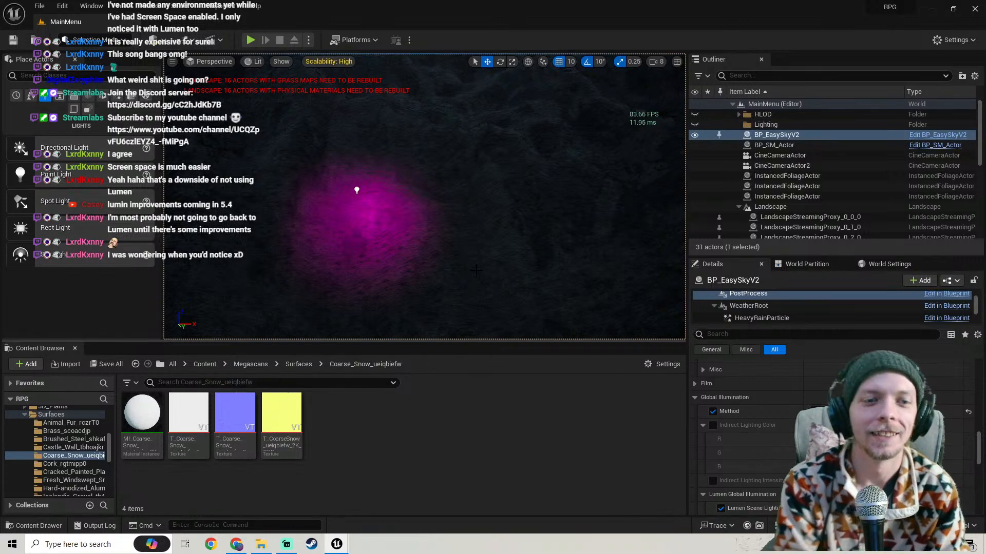
Compare Lumen and Screen Space global illumination on the night-time mountain face around the magenta light
{"action": "right_click_drag", "start_coordinate": [461, 129], "coordinate": [307, 145]}
{"action": "key", "text": "s"}
{"action": "right_click_drag", "start_coordinate": [362, 106], "coordinate": [321, 107]}
{"action": "key", "text": "s"}
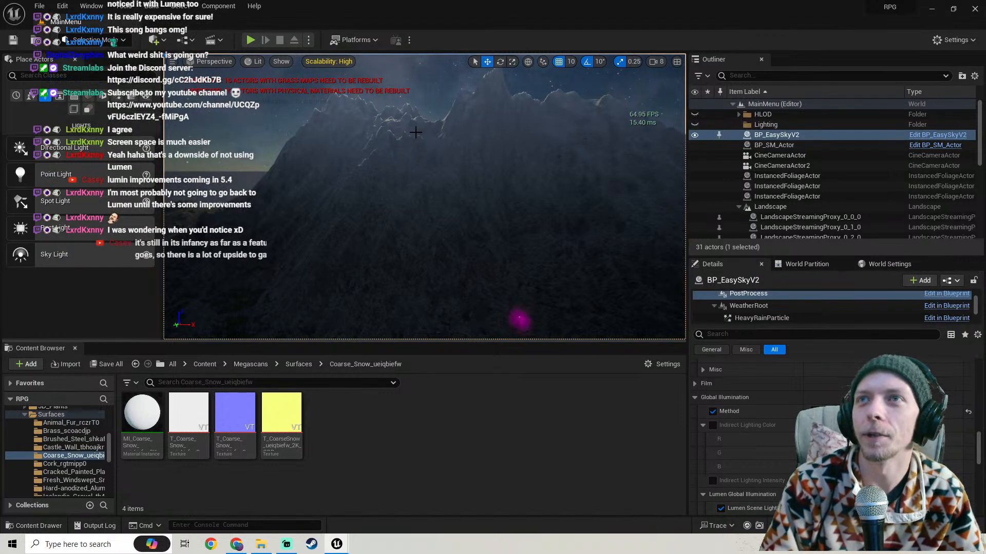
{"action": "right_click_drag", "start_coordinate": [415, 132], "coordinate": [444, 152]}
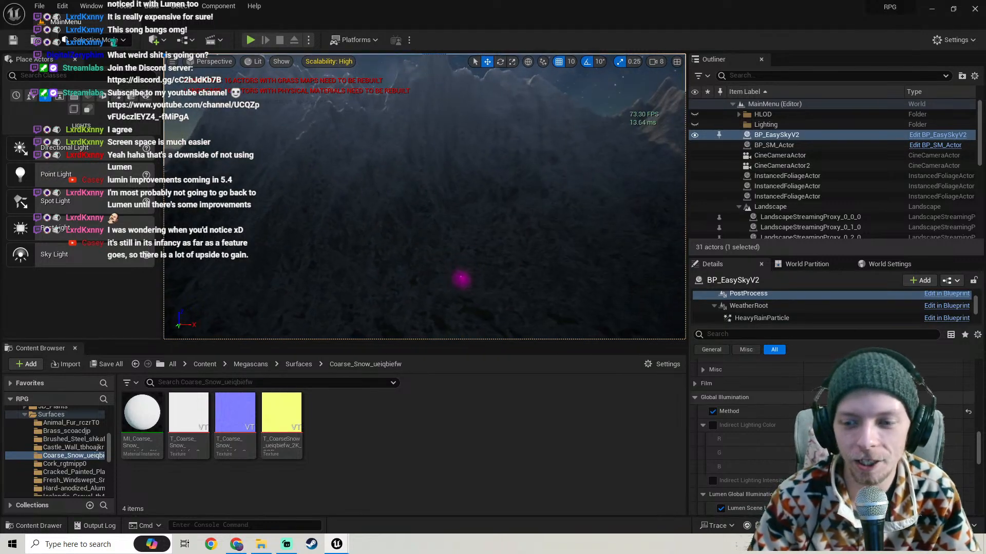
{"action": "right_click_drag", "start_coordinate": [564, 216], "coordinate": [544, 180]}
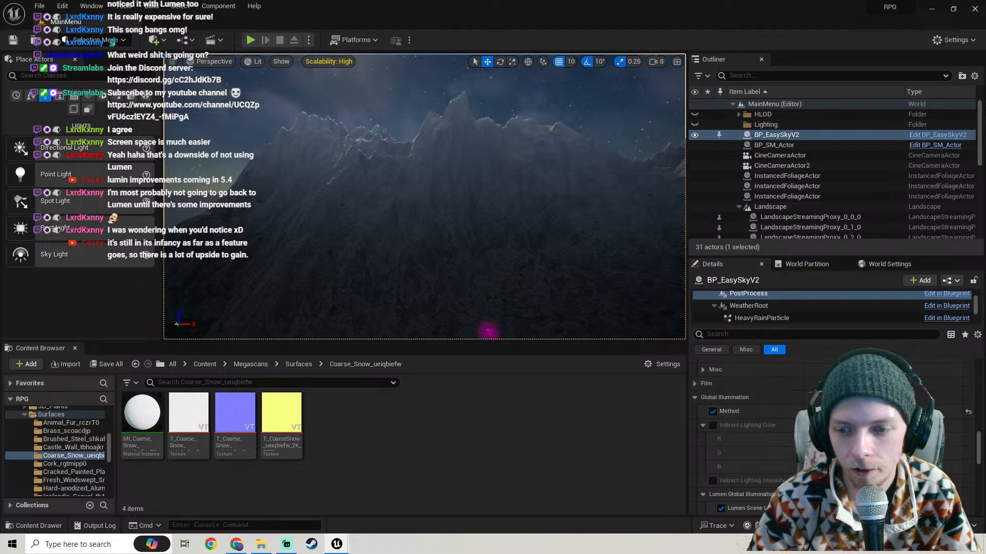
{"action": "left_click", "coordinate": [831, 439]}
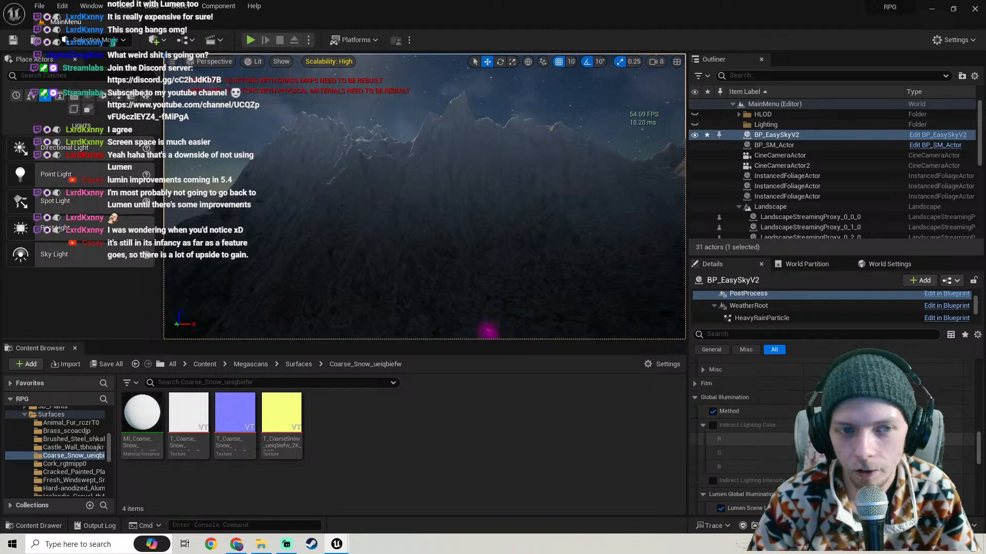
{"action": "right_click_drag", "start_coordinate": [605, 275], "coordinate": [639, 303]}
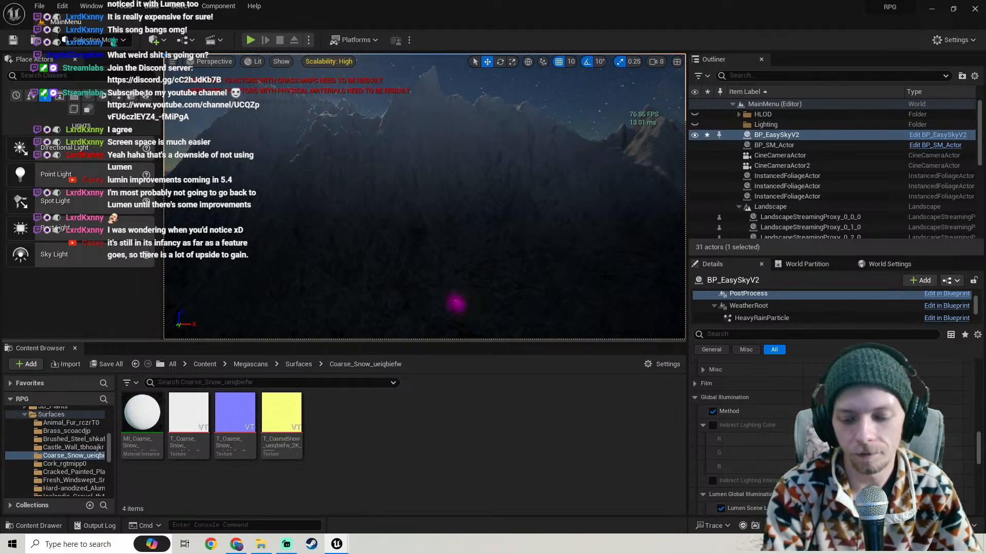
{"action": "key", "text": "XF86AudioNext"}
{"action": "right_click_drag", "start_coordinate": [606, 275], "coordinate": [572, 261]}
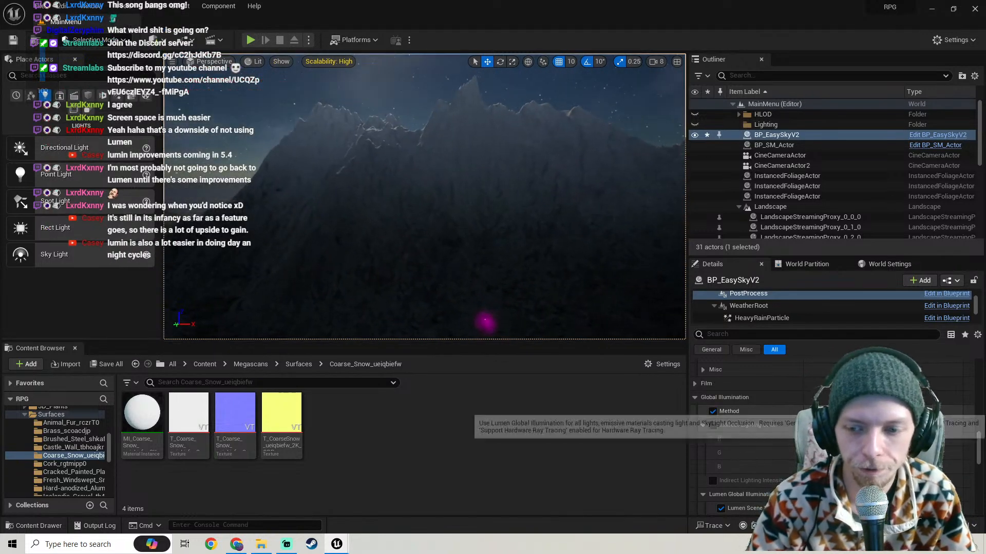
{"action": "right_click_drag", "start_coordinate": [605, 277], "coordinate": [632, 298]}
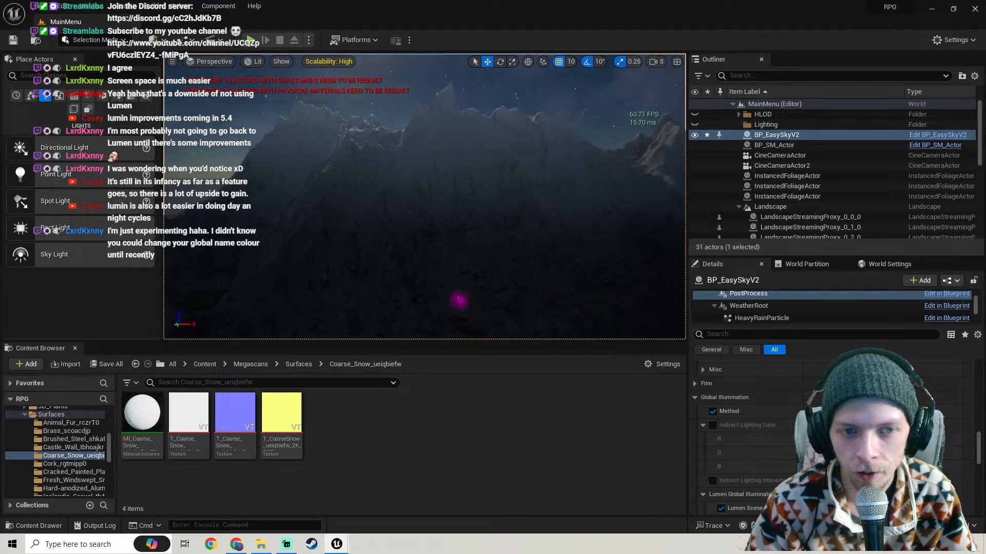
Set the Global Illumination Method back to Screen Space for the night scene
{"action": "key", "text": "s"}
{"action": "mouse_move", "coordinate": [463, 279]}
{"action": "right_mouse_down"}
{"action": "mouse_move", "coordinate": [502, 315]}
{"action": "mouse_move", "coordinate": [471, 326]}
{"action": "mouse_move", "coordinate": [486, 338]}
{"action": "mouse_move", "coordinate": [489, 265]}
{"action": "mouse_move", "coordinate": [462, 303]}
{"action": "mouse_move", "coordinate": [476, 291]}
{"action": "right_mouse_up"}
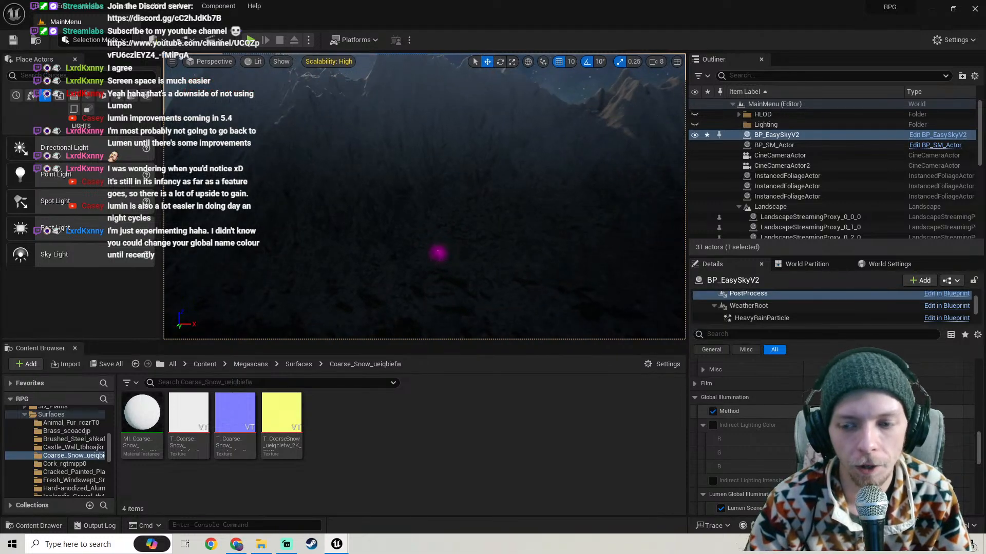
{"action": "left_click", "coordinate": [826, 441]}
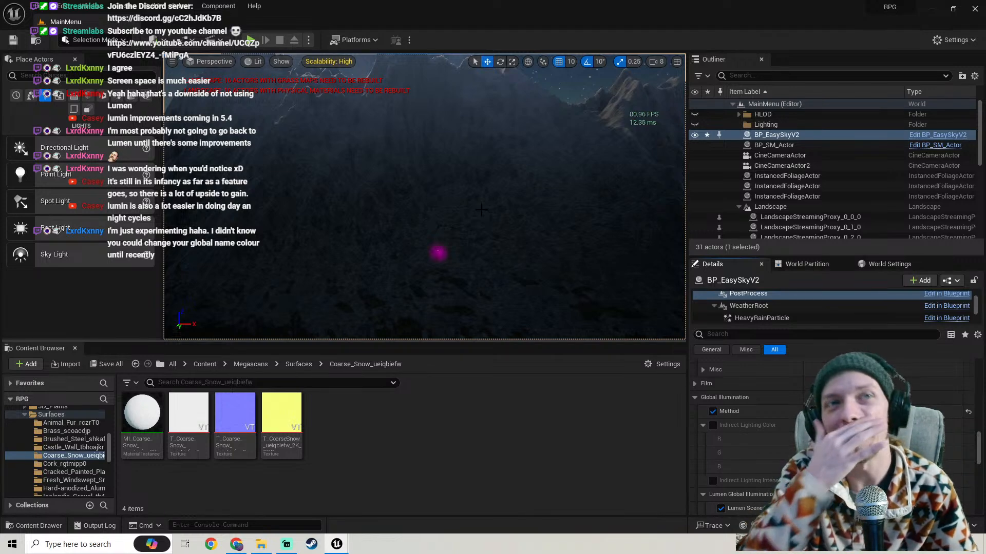
Look through the SkySphere component's settings and return to the root settings of BP_EasySkyV2
{"action": "right_click_drag", "start_coordinate": [455, 233], "coordinate": [501, 219]}
{"action": "left_click", "coordinate": [498, 156]}
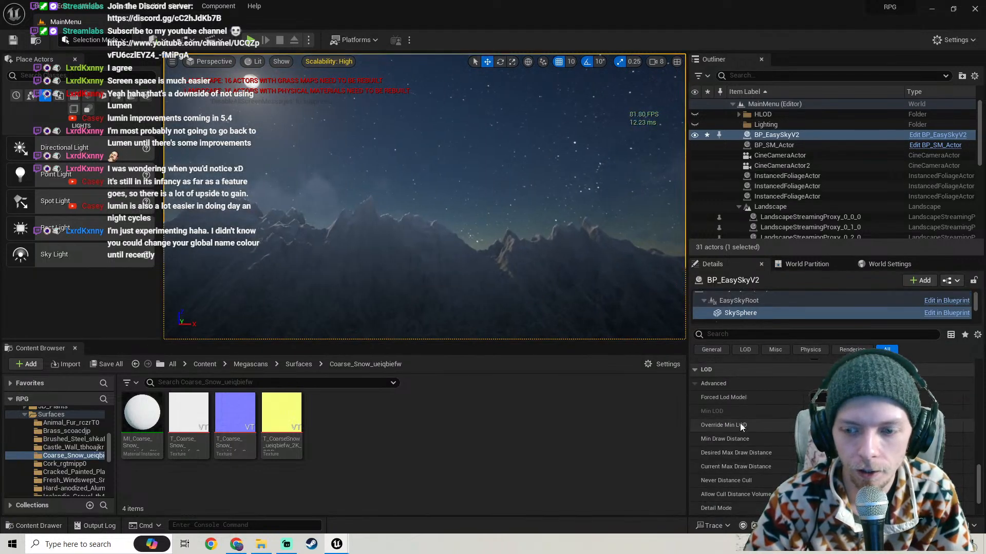
{"action": "scroll", "coordinate": [740, 423], "scroll_direction": "up", "scroll_amount": 5}
{"action": "scroll", "coordinate": [765, 470], "scroll_direction": "down", "scroll_amount": 3}
{"action": "scroll", "coordinate": [763, 451], "scroll_direction": "down", "scroll_amount": 5}
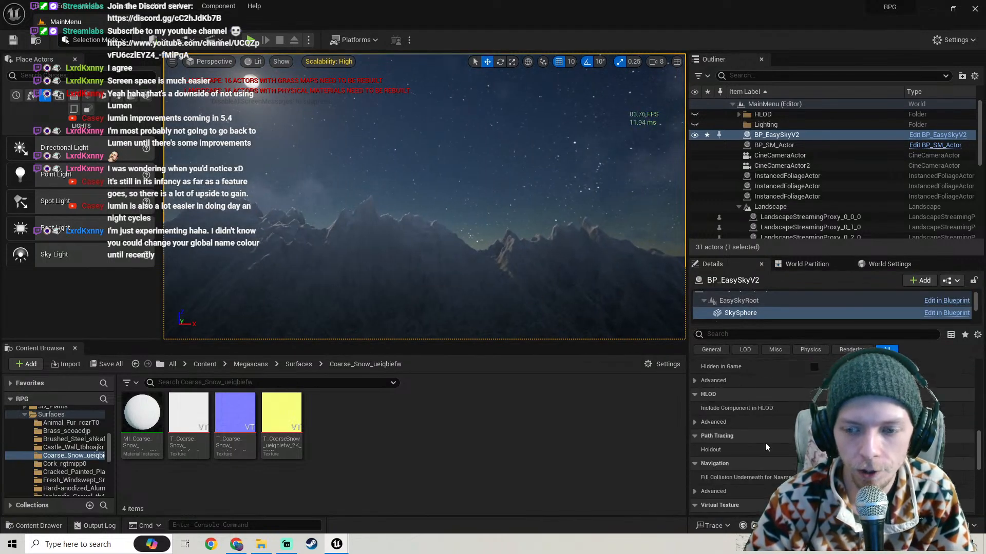
{"action": "scroll", "coordinate": [765, 457], "scroll_direction": "up", "scroll_amount": 10}
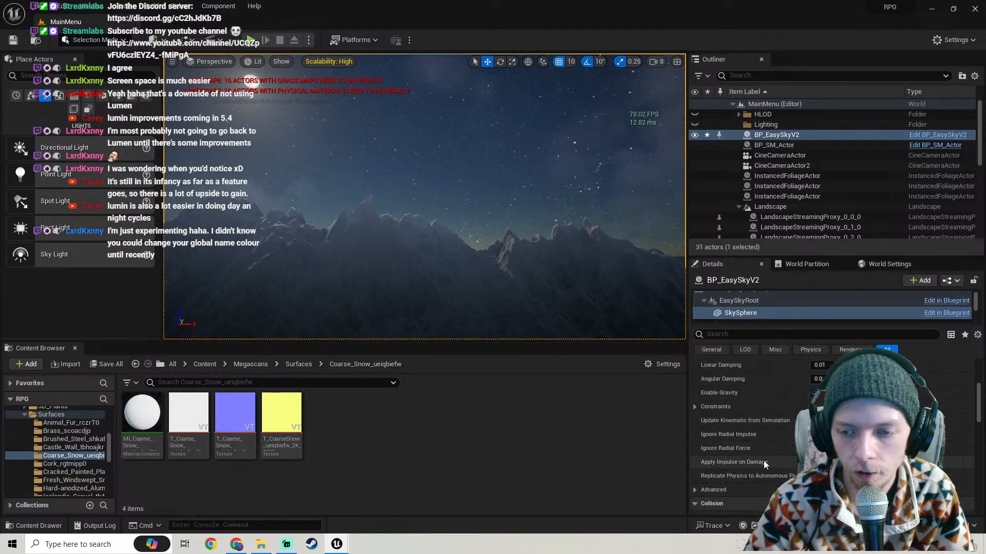
{"action": "scroll", "coordinate": [763, 452], "scroll_direction": "down", "scroll_amount": 3}
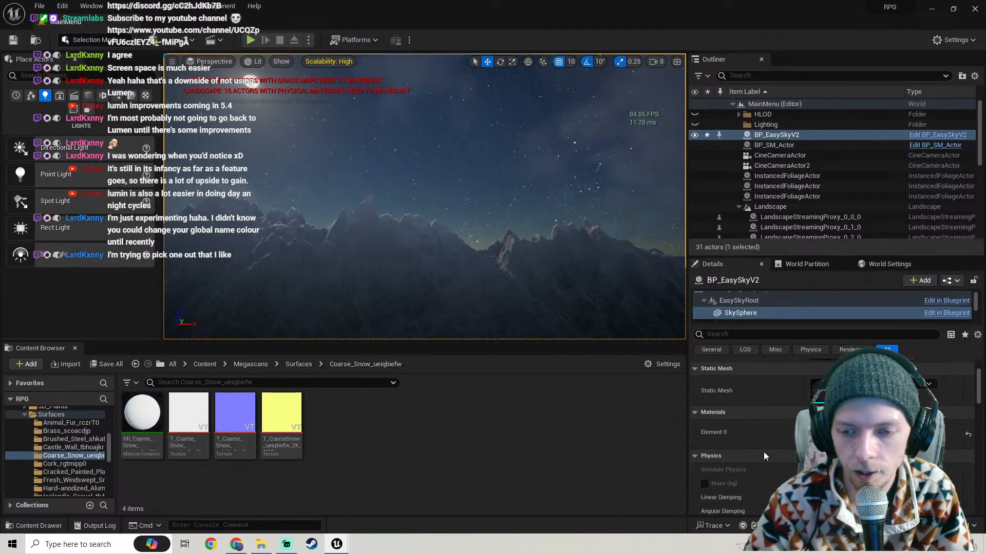
{"action": "scroll", "coordinate": [762, 452], "scroll_direction": "up", "scroll_amount": 3}
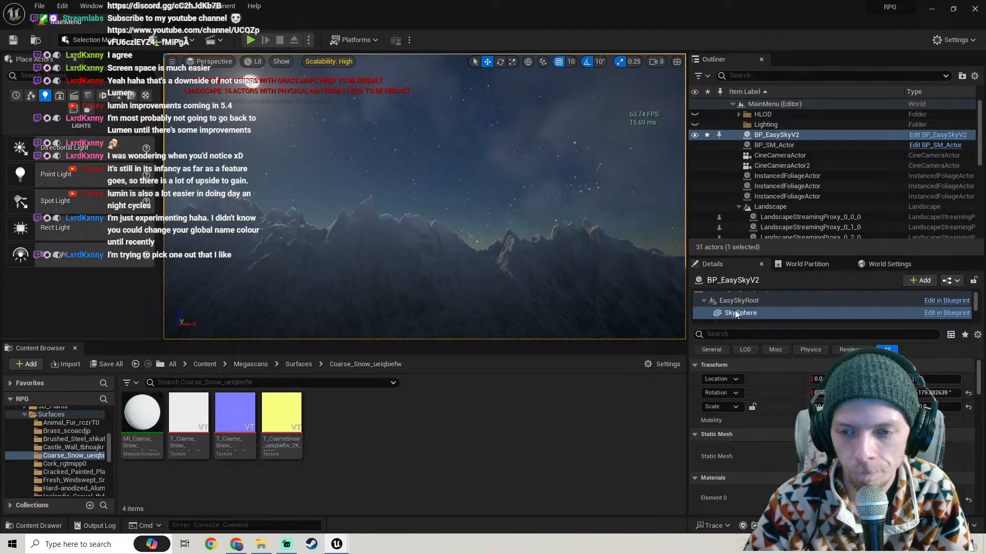
{"action": "scroll", "coordinate": [735, 310], "scroll_direction": "up", "scroll_amount": 2}
{"action": "left_click", "coordinate": [737, 297]}
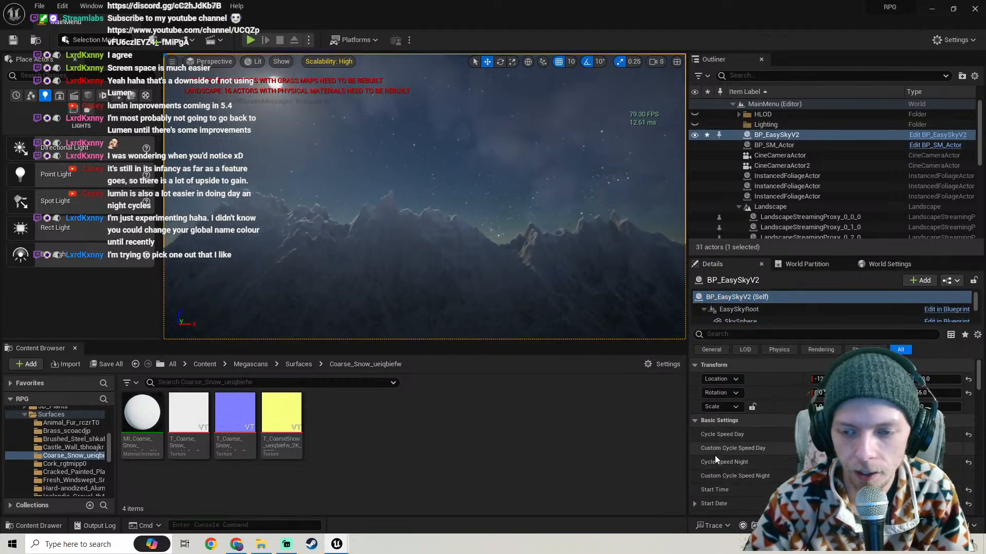
Set both Cycle Speed Day and Cycle Speed Night of BP_EasySkyV2 to 30 Seconds (x2880)
{"action": "scroll", "coordinate": [714, 455], "scroll_direction": "down", "scroll_amount": 1}
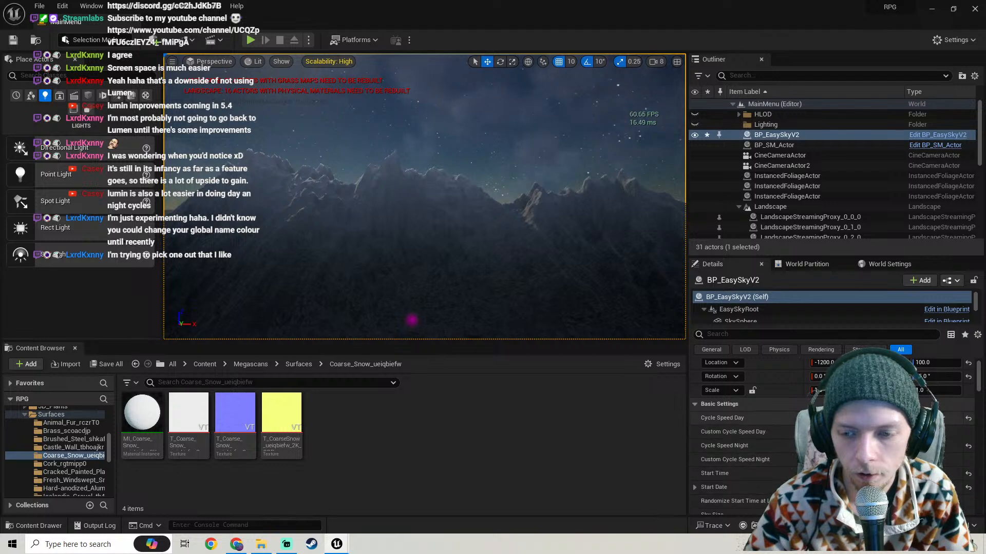
{"action": "left_click", "coordinate": [842, 418]}
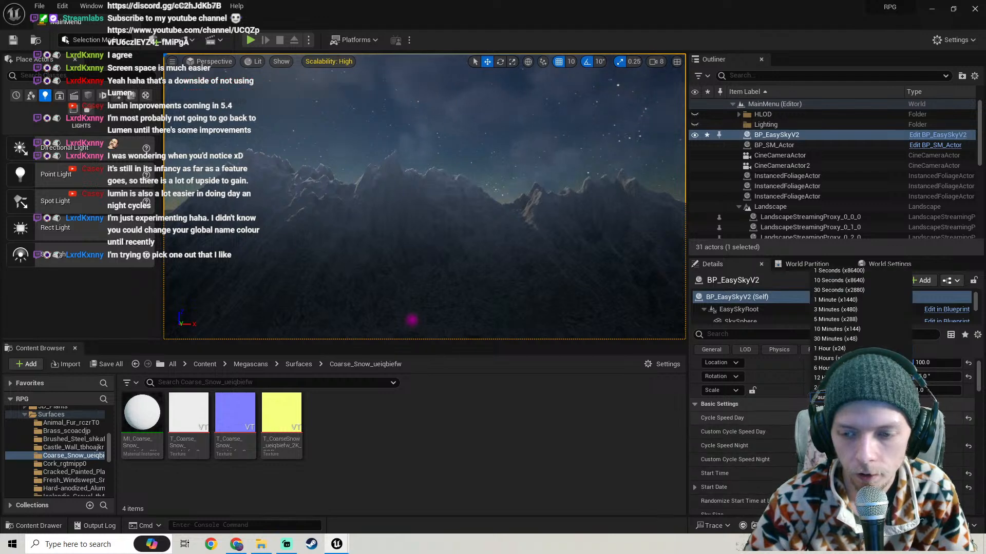
{"action": "left_click", "coordinate": [834, 292]}
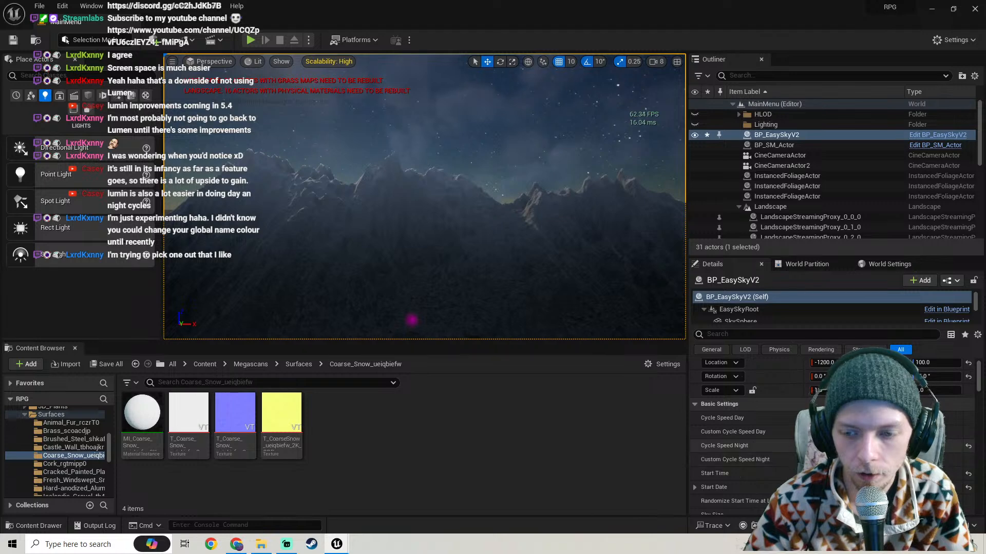
{"action": "left_click", "coordinate": [842, 446]}
{"action": "left_click", "coordinate": [827, 320]}
Simulate the MainMenu level to watch the mountain lighting through the day-night cycle, and stop the simulation
{"action": "right_click_drag", "start_coordinate": [493, 205], "coordinate": [493, 293]}
{"action": "left_click", "coordinate": [308, 39]}
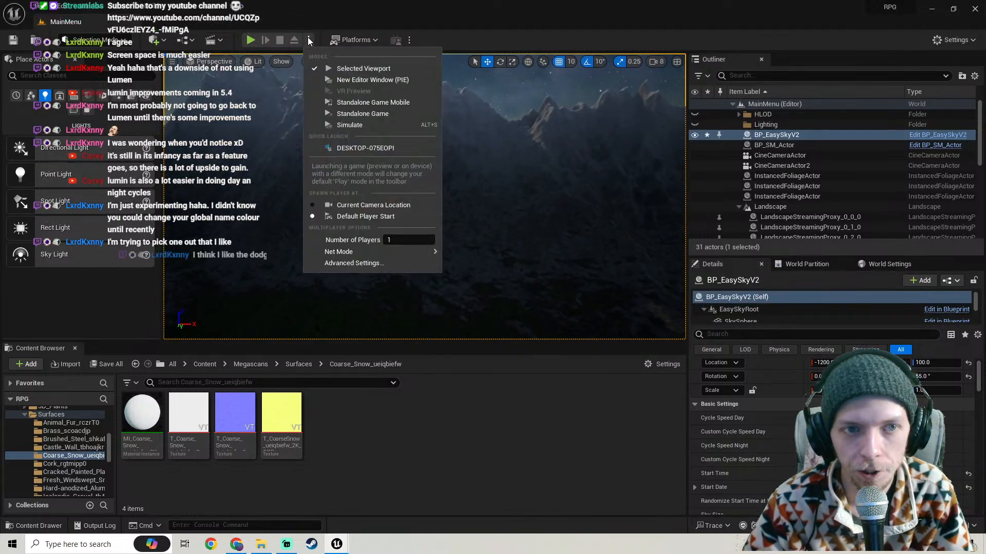
{"action": "left_click", "coordinate": [352, 125]}
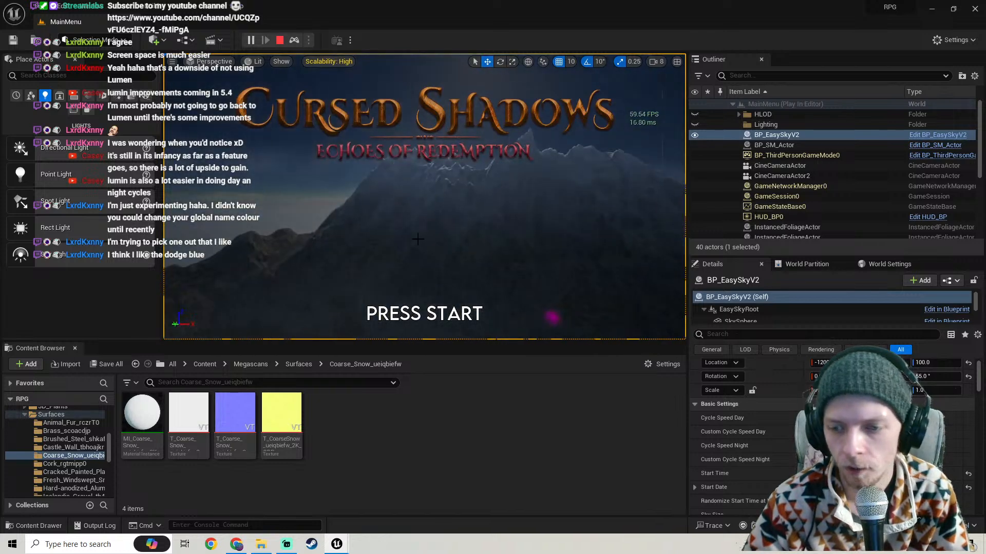
{"action": "key", "text": "Escape"}
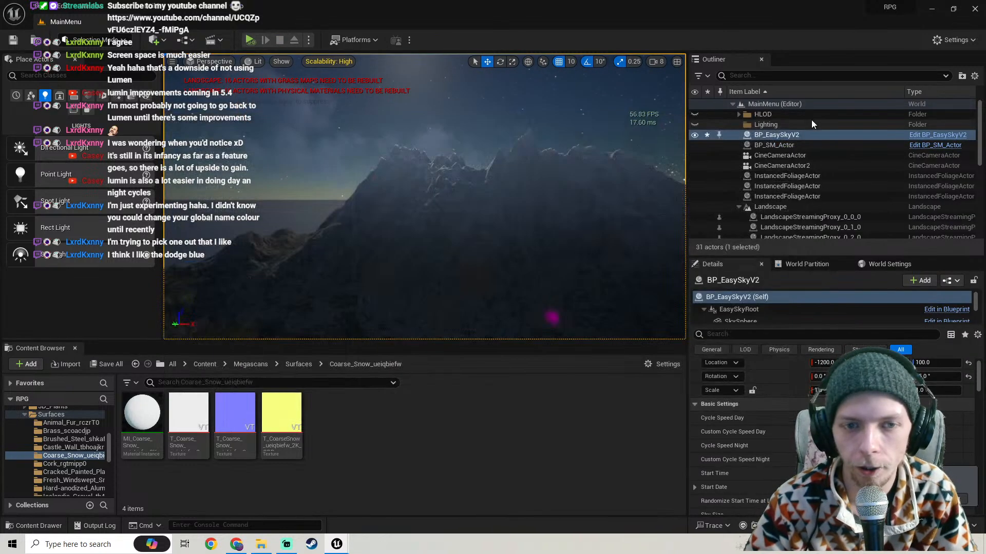
Search the BP_EasySkyV2 root, SkySphere and SkyLight settings for "cube"
{"action": "left_click", "coordinate": [731, 336]}
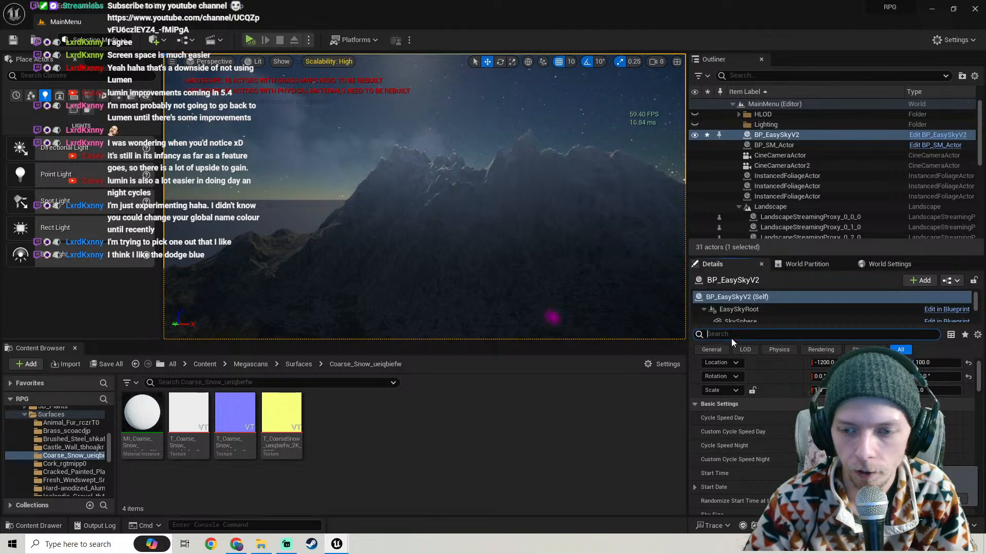
{"action": "type", "text": "cube"}
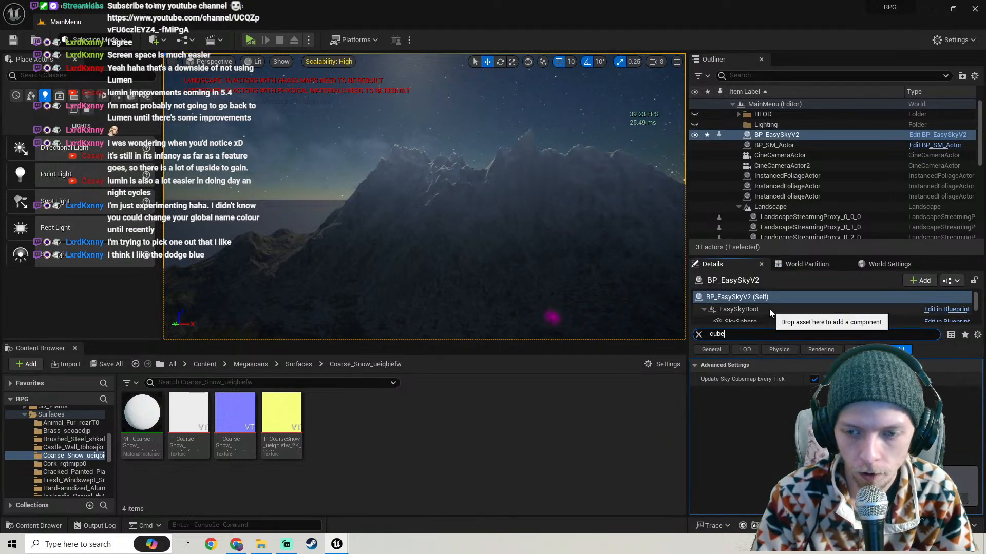
{"action": "scroll", "coordinate": [769, 309], "scroll_direction": "down", "scroll_amount": 5}
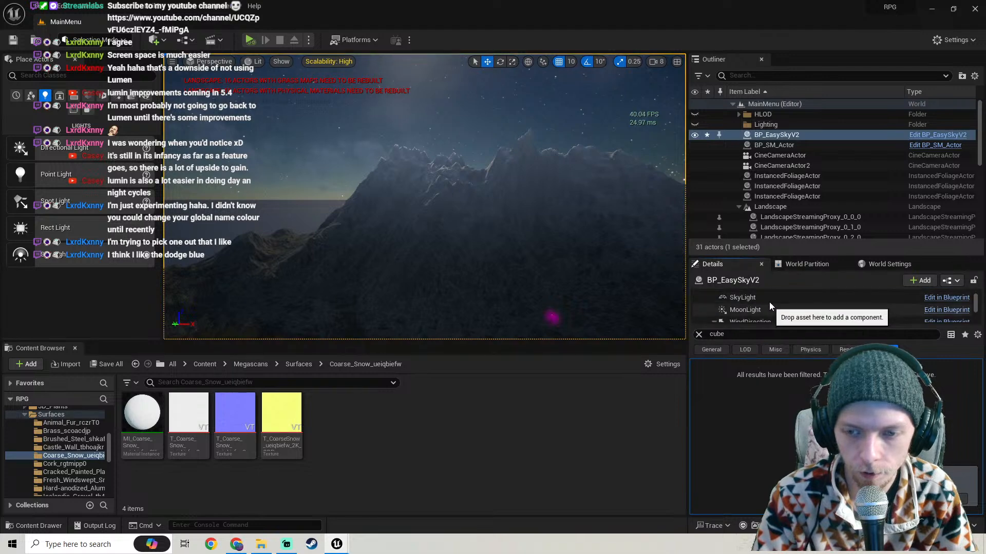
{"action": "scroll", "coordinate": [769, 303], "scroll_direction": "up", "scroll_amount": 5}
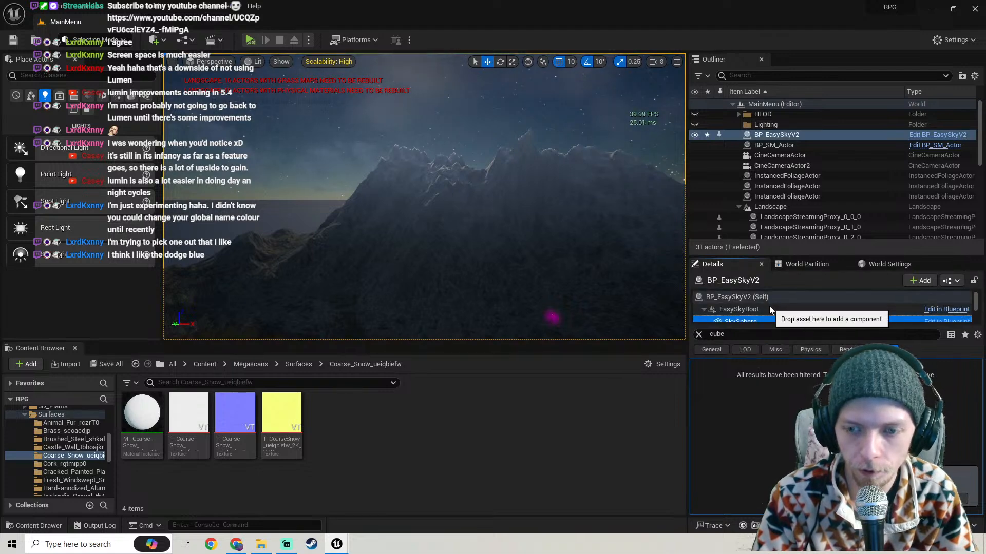
{"action": "scroll", "coordinate": [769, 306], "scroll_direction": "down", "scroll_amount": 2}
{"action": "left_click", "coordinate": [772, 313]}
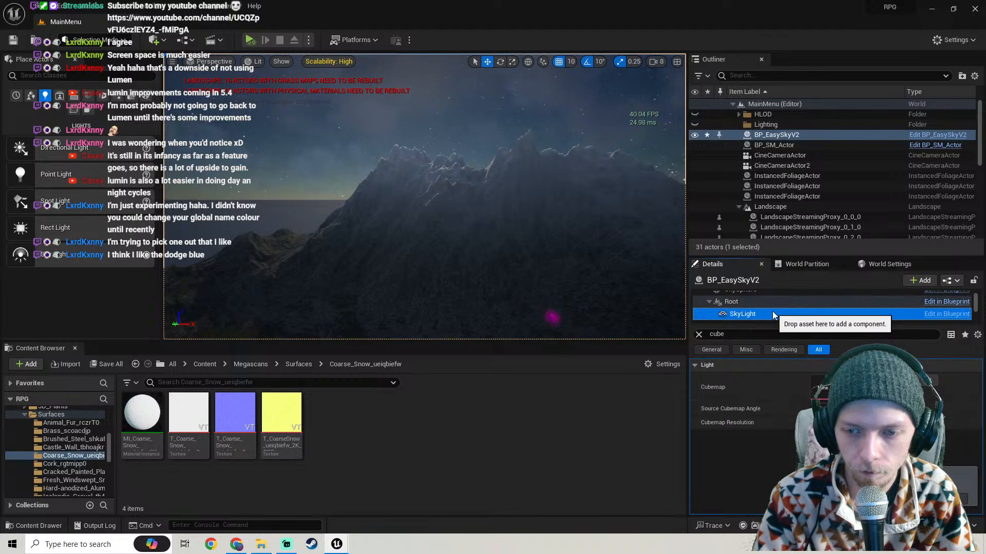
{"action": "scroll", "coordinate": [767, 308], "scroll_direction": "down", "scroll_amount": 1}
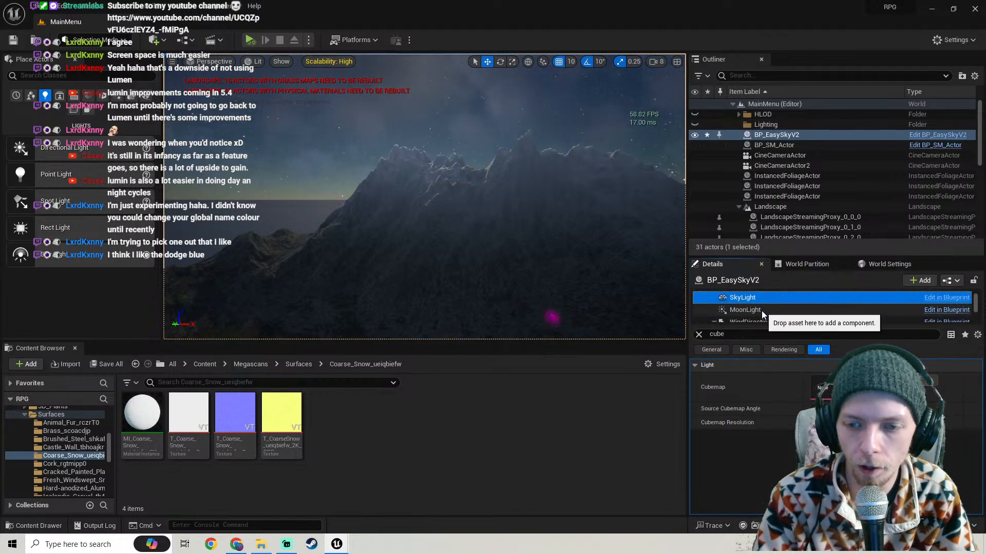
Try daylight as the PostProcess component's ambient Cubemap Texture and replace it with DaylightAmbientCubemap
{"action": "scroll", "coordinate": [765, 309], "scroll_direction": "down", "scroll_amount": 1}
{"action": "scroll", "coordinate": [765, 309], "scroll_direction": "down", "scroll_amount": 2}
{"action": "left_click", "coordinate": [765, 309]}
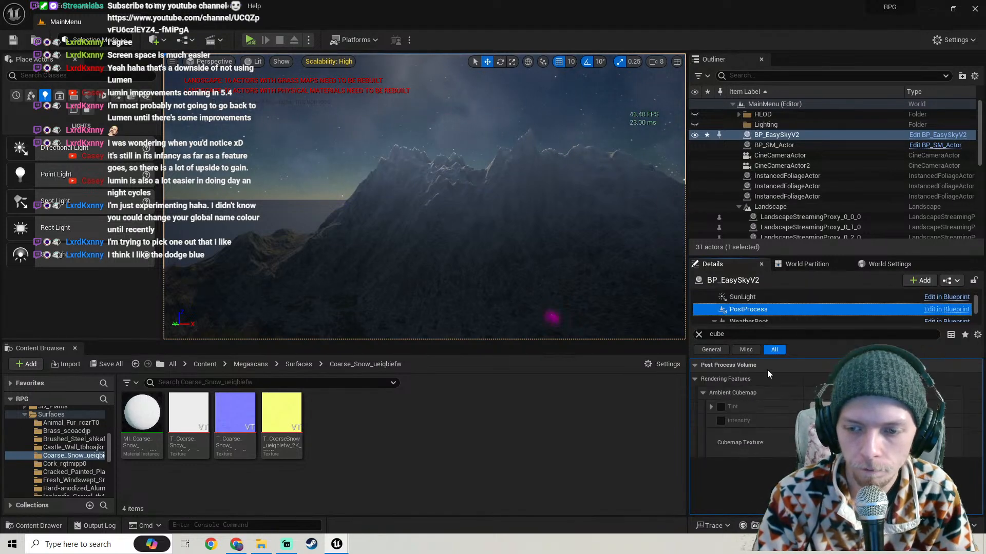
{"action": "left_click", "coordinate": [862, 436]}
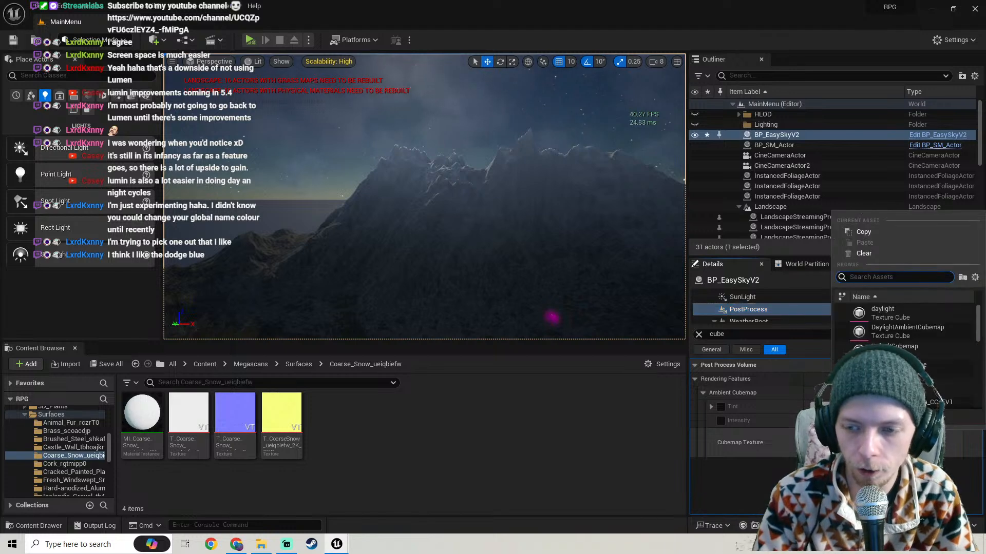
{"action": "left_click", "coordinate": [893, 312]}
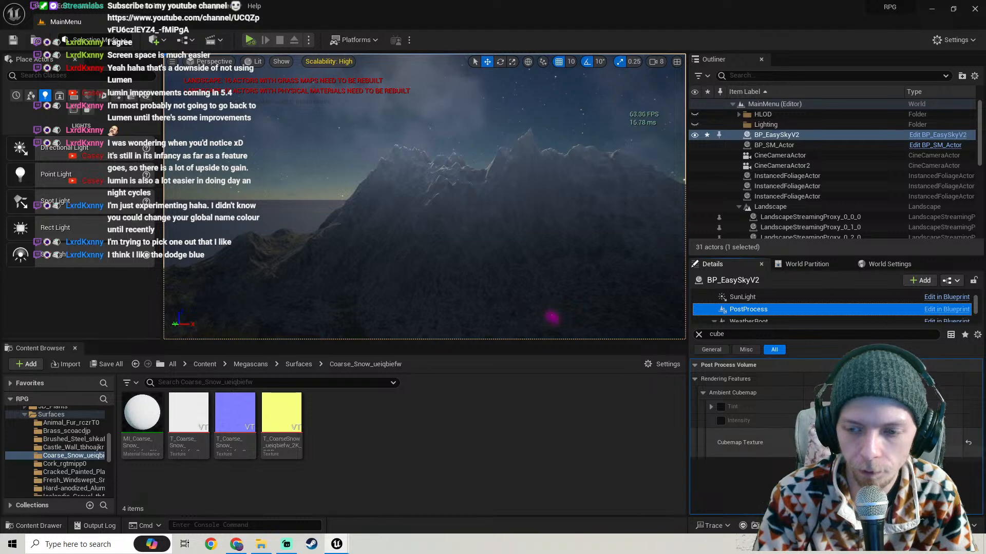
{"action": "left_click", "coordinate": [862, 437]}
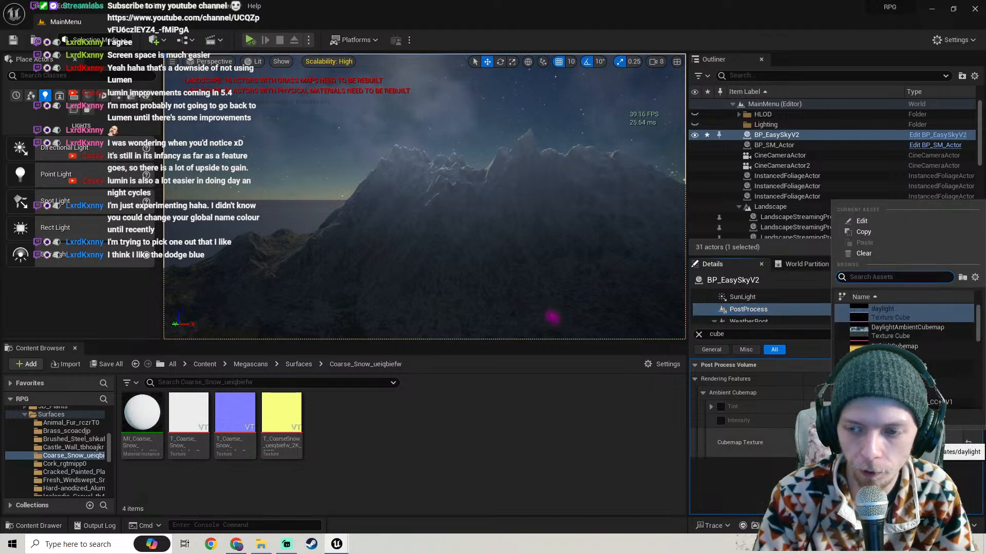
{"action": "left_click", "coordinate": [909, 331]}
{"action": "left_click", "coordinate": [862, 437]}
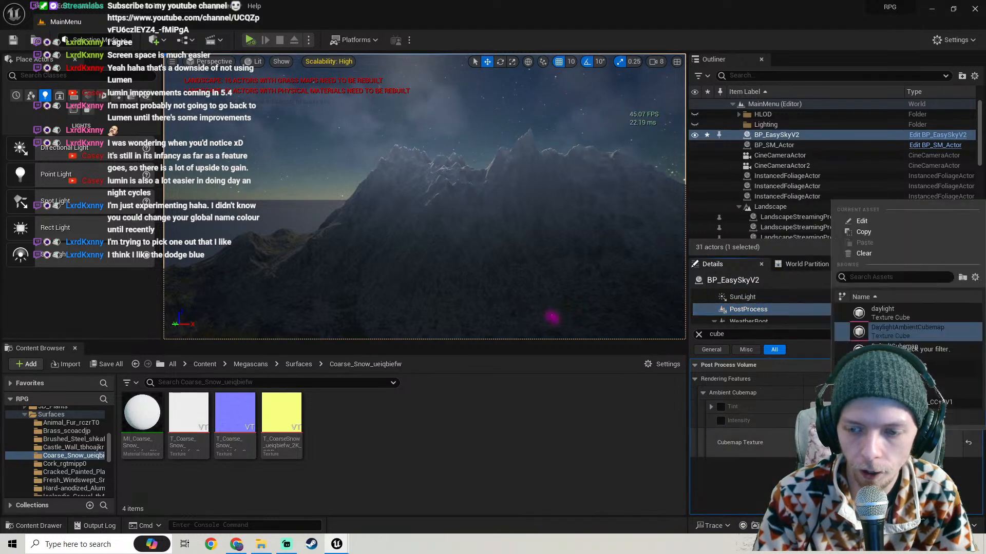
{"action": "left_click", "coordinate": [897, 328]}
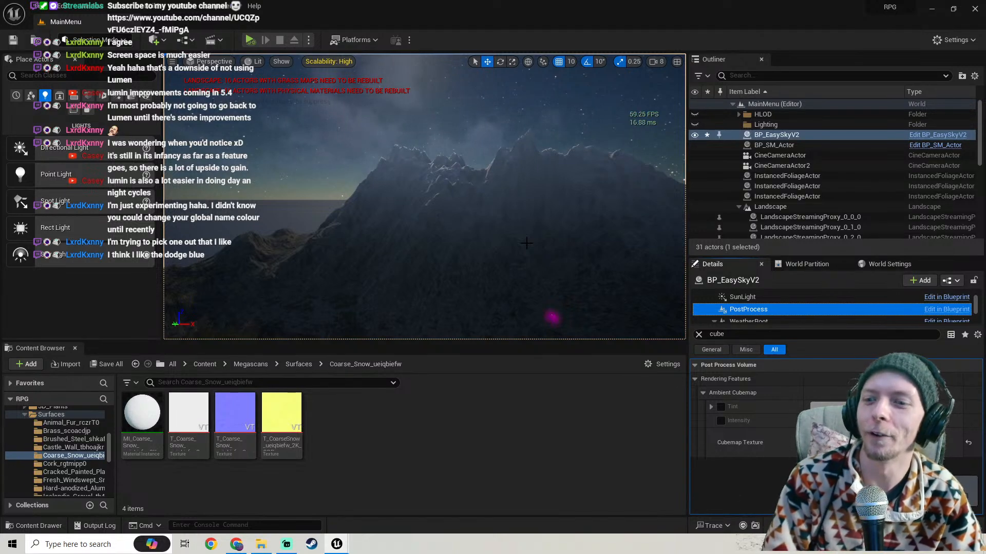
Save the modified BP_EasySkyV2 actor
{"action": "left_click", "coordinate": [960, 497]}
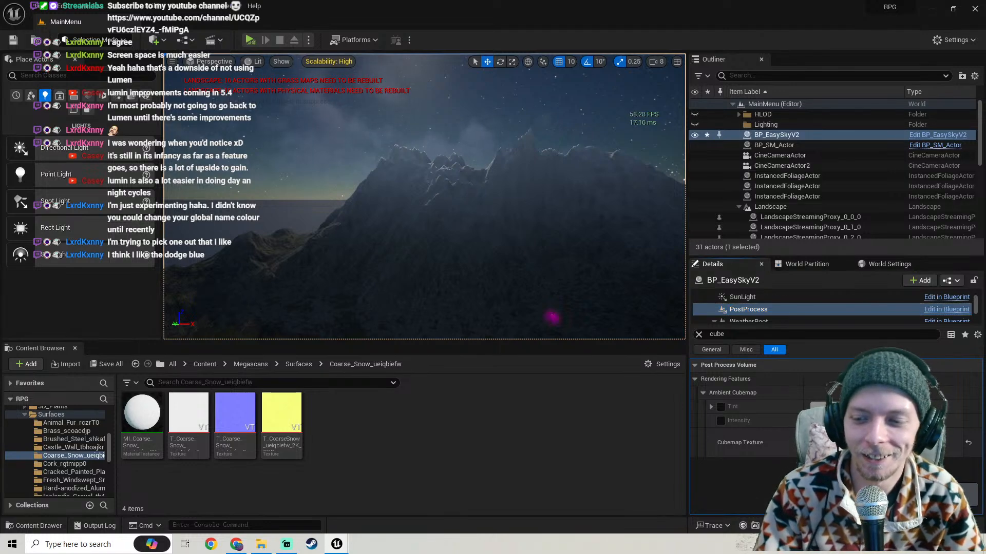
{"action": "left_click", "coordinate": [110, 367]}
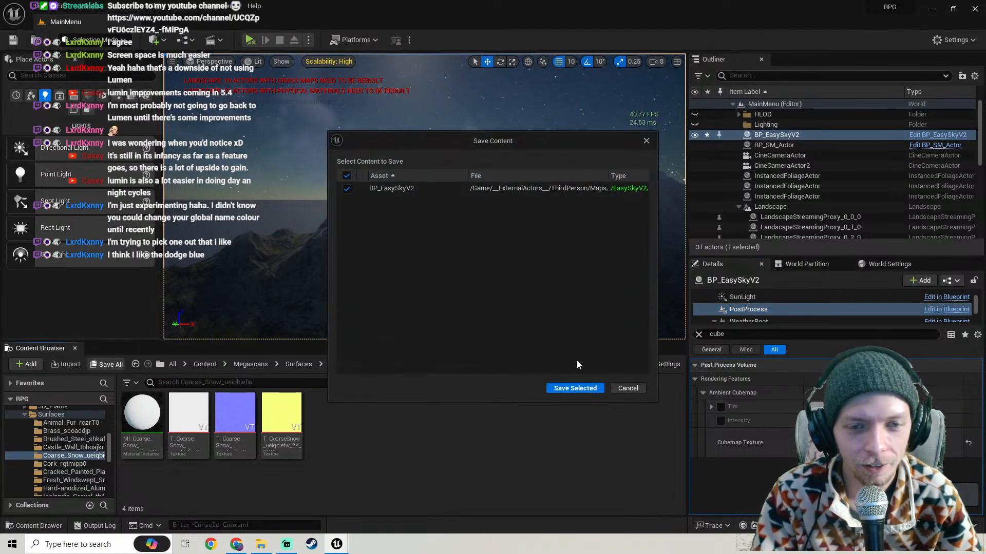
{"action": "left_click", "coordinate": [575, 388]}
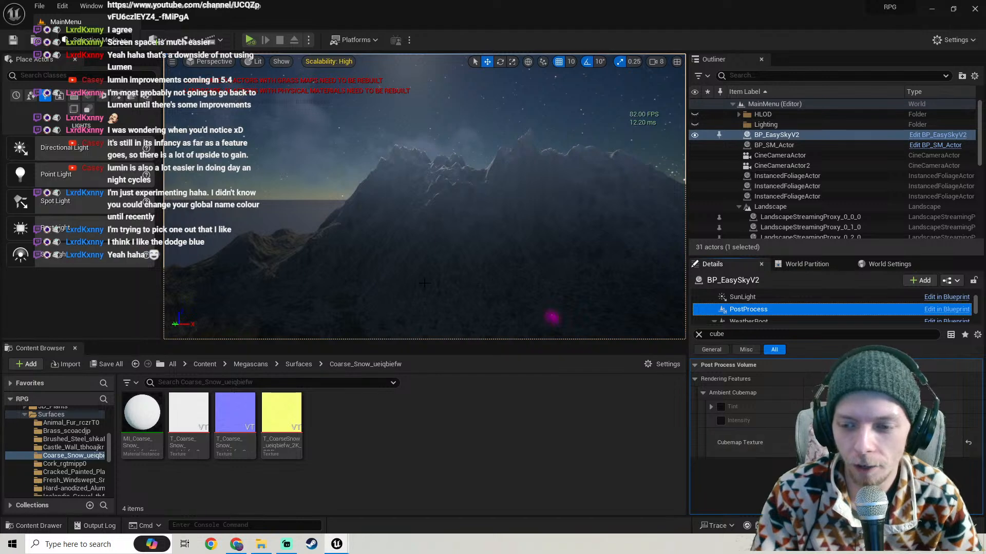
Build the landscape to update its outdated grass maps and physical materials
{"action": "right_click_drag", "start_coordinate": [424, 196], "coordinate": [465, 220]}
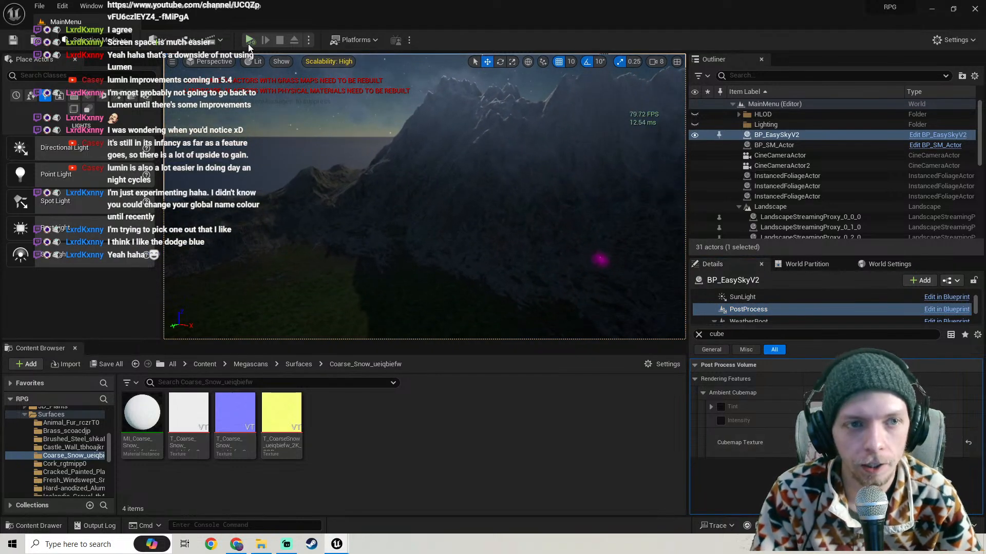
{"action": "left_click", "coordinate": [151, 5]}
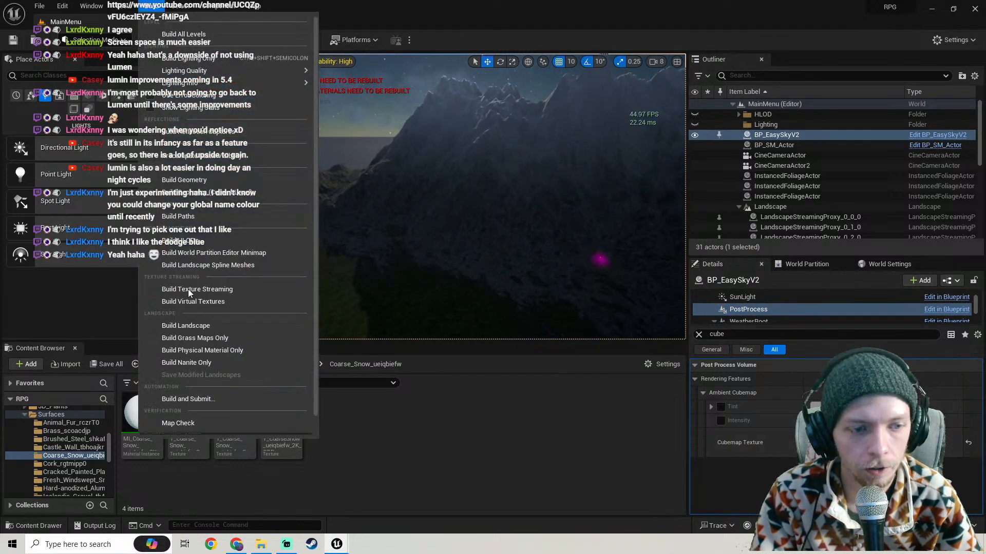
{"action": "left_click", "coordinate": [189, 325]}
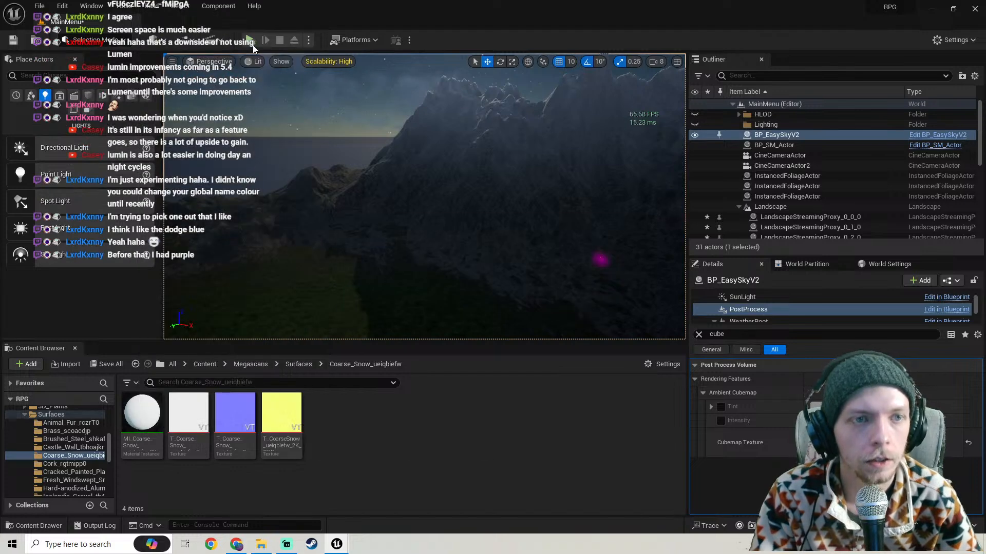
Simulate the level again to check the mountain shading, stop the simulation and close the Message Log
{"action": "left_click", "coordinate": [249, 41]}
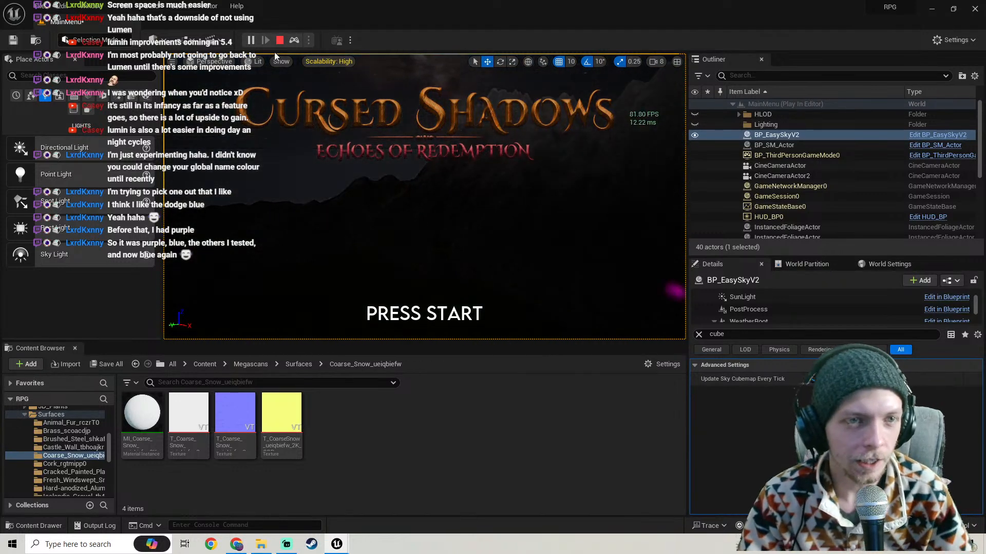
{"action": "left_click", "coordinate": [279, 40]}
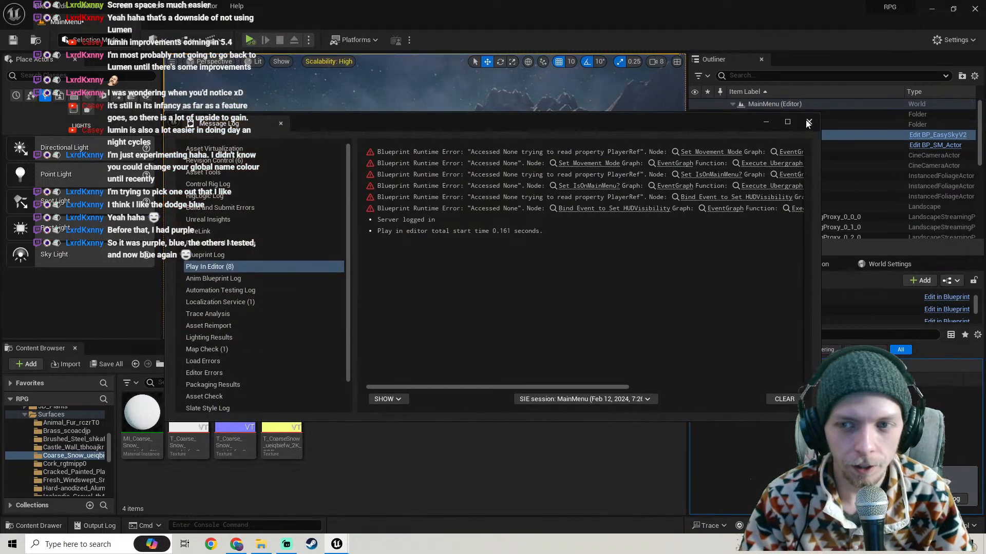
{"action": "left_click", "coordinate": [805, 123]}
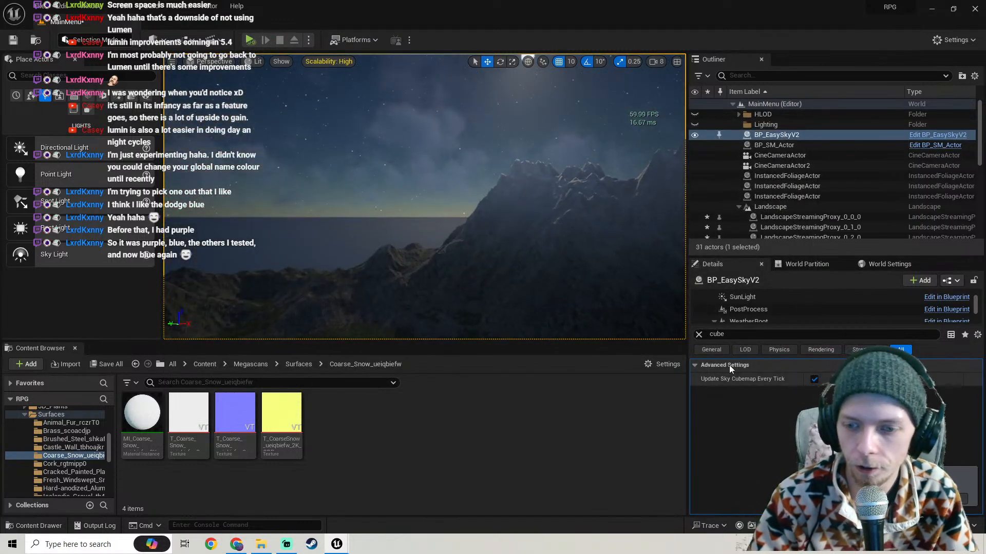
Clear the settings search, set the PostProcess component's Global Illumination Method to Lumen, and inspect the night-time mountain and grass
{"action": "left_click", "coordinate": [806, 297]}
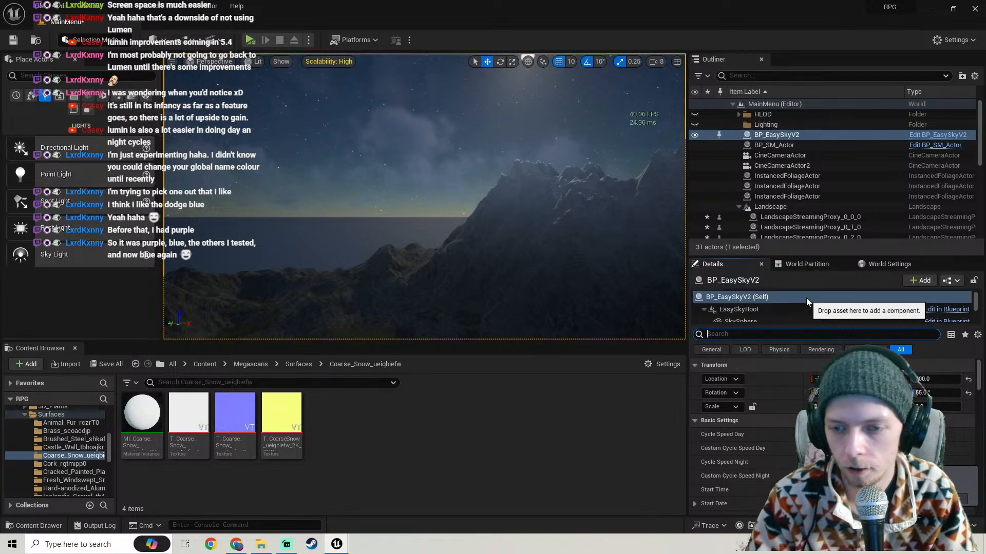
{"action": "scroll", "coordinate": [747, 457], "scroll_direction": "down", "scroll_amount": 10}
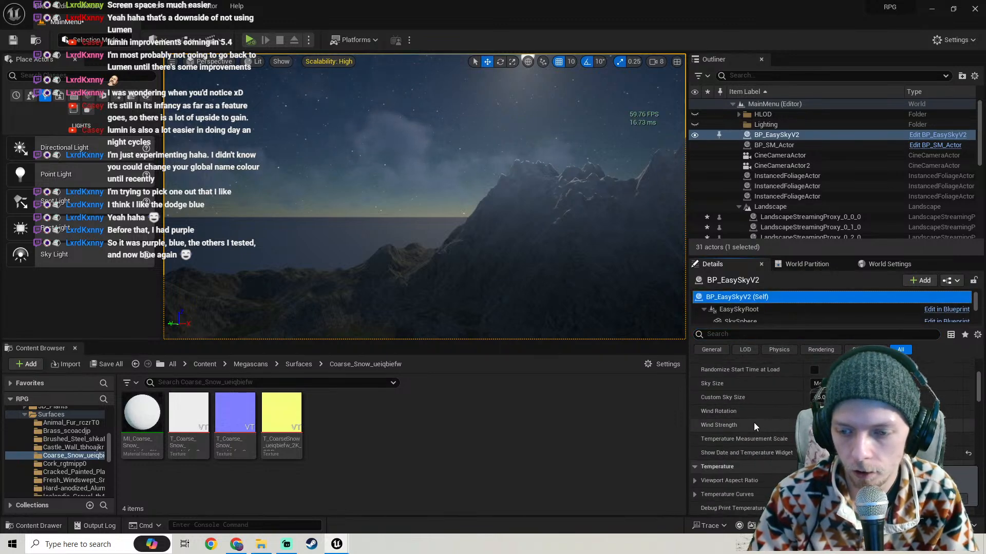
{"action": "scroll", "coordinate": [754, 422], "scroll_direction": "down", "scroll_amount": 10}
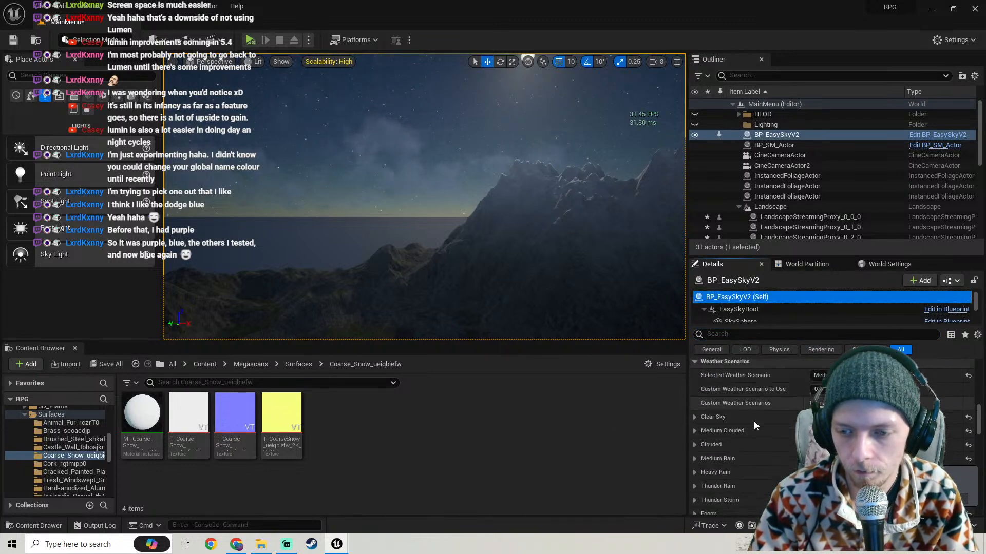
{"action": "scroll", "coordinate": [753, 421], "scroll_direction": "up", "scroll_amount": 3}
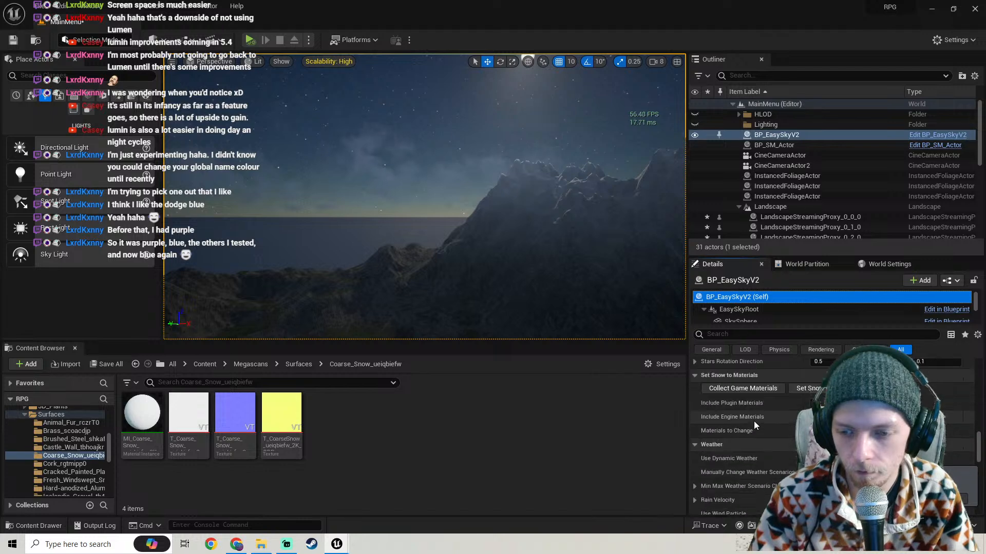
{"action": "scroll", "coordinate": [771, 312], "scroll_direction": "down", "scroll_amount": 3}
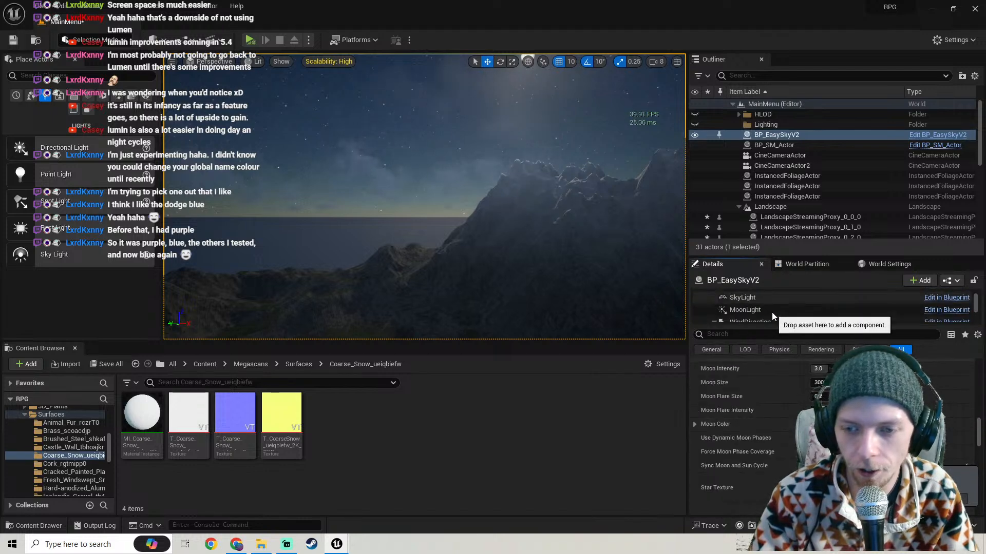
{"action": "left_click", "coordinate": [775, 310]}
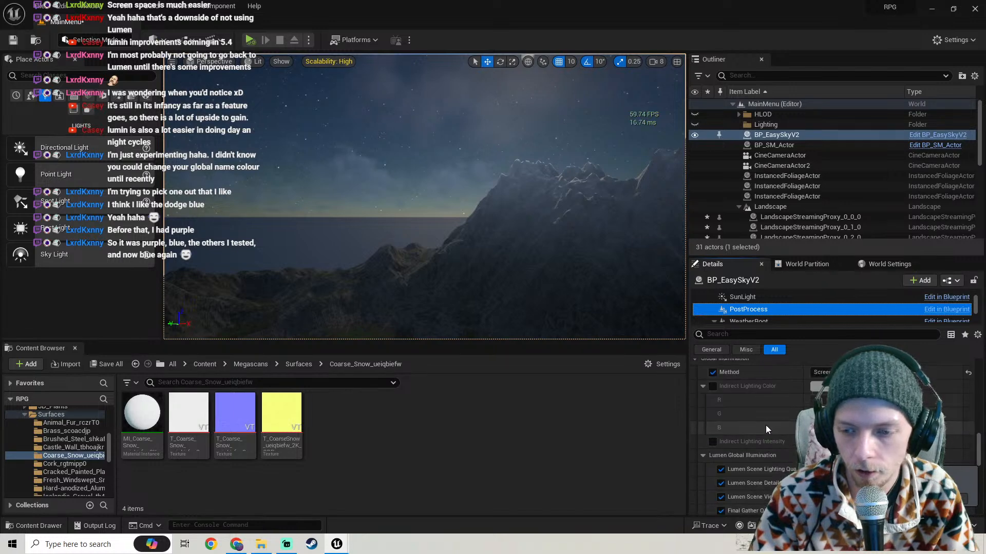
{"action": "left_click", "coordinate": [821, 405]}
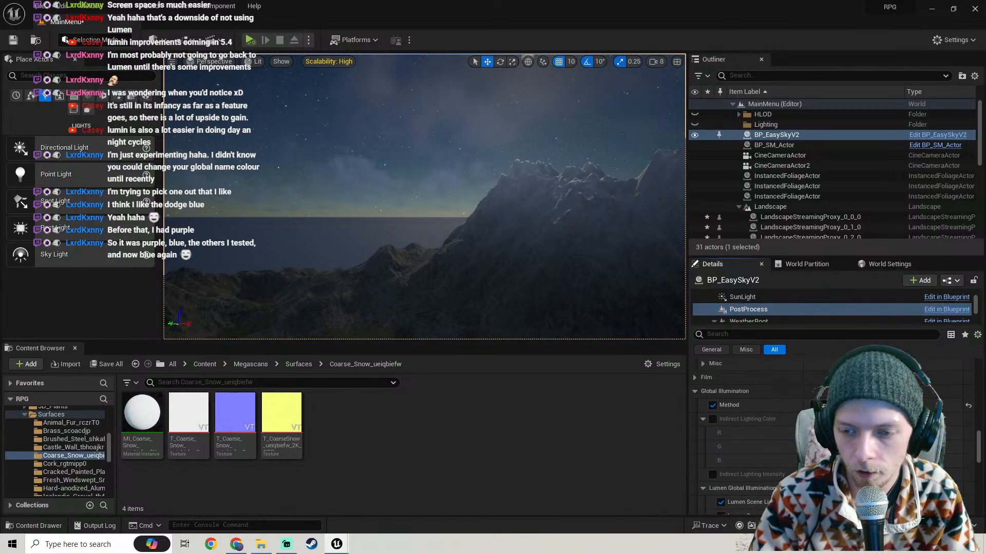
{"action": "left_click", "coordinate": [821, 431]}
{"action": "right_click_drag", "start_coordinate": [478, 261], "coordinate": [493, 321]}
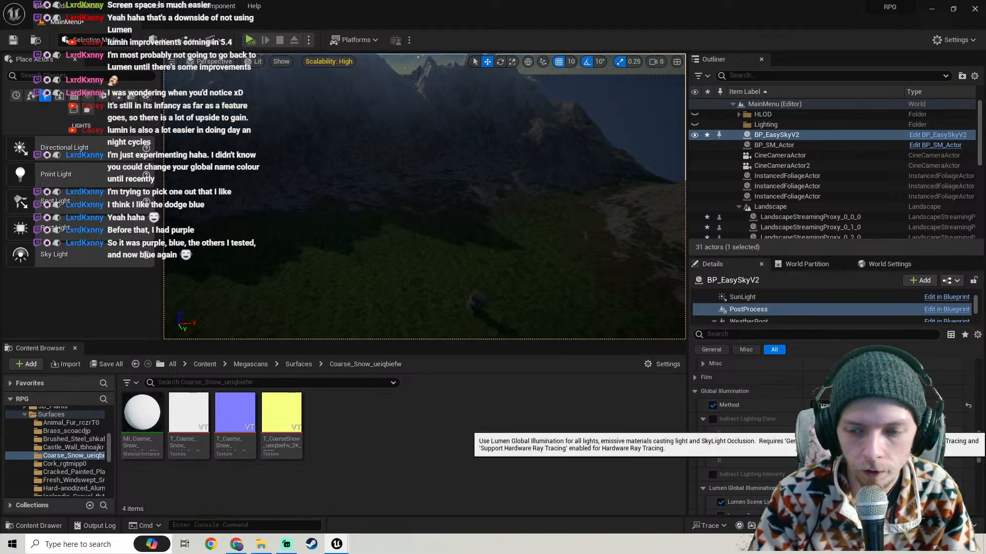
Inspect the night-time mountains from several angles and save the modified BP_EasySkyV2 actor
{"action": "right_click_drag", "start_coordinate": [492, 321], "coordinate": [472, 282]}
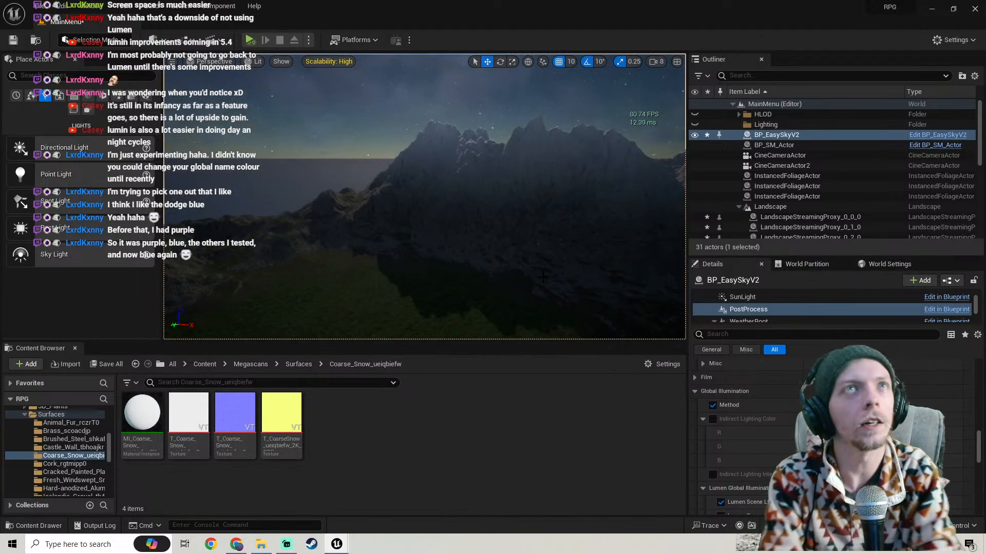
{"action": "mouse_move", "coordinate": [542, 277]}
{"action": "right_mouse_down"}
{"action": "mouse_move", "coordinate": [572, 277]}
{"action": "mouse_move", "coordinate": [542, 270]}
{"action": "right_mouse_up"}
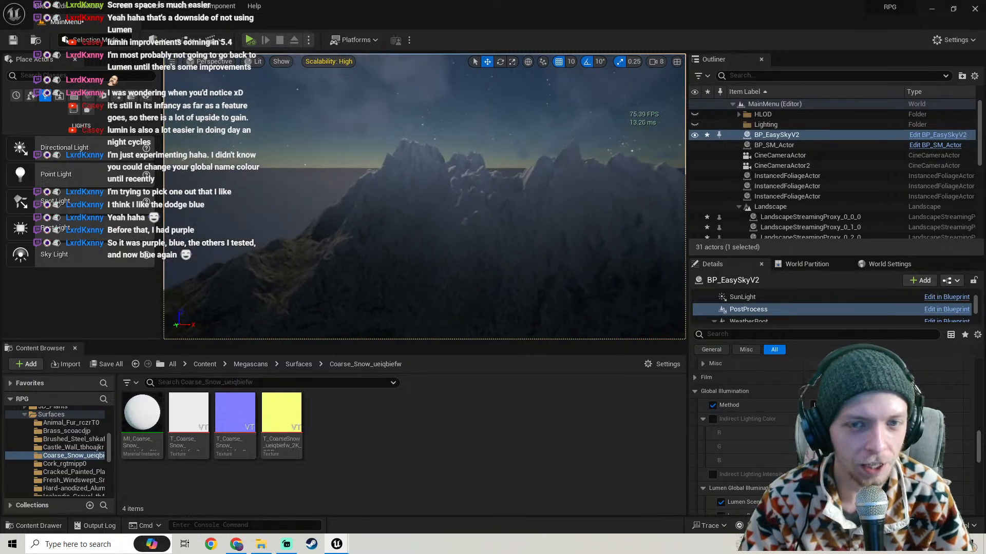
{"action": "left_click", "coordinate": [114, 366]}
{"action": "left_click", "coordinate": [566, 389]}
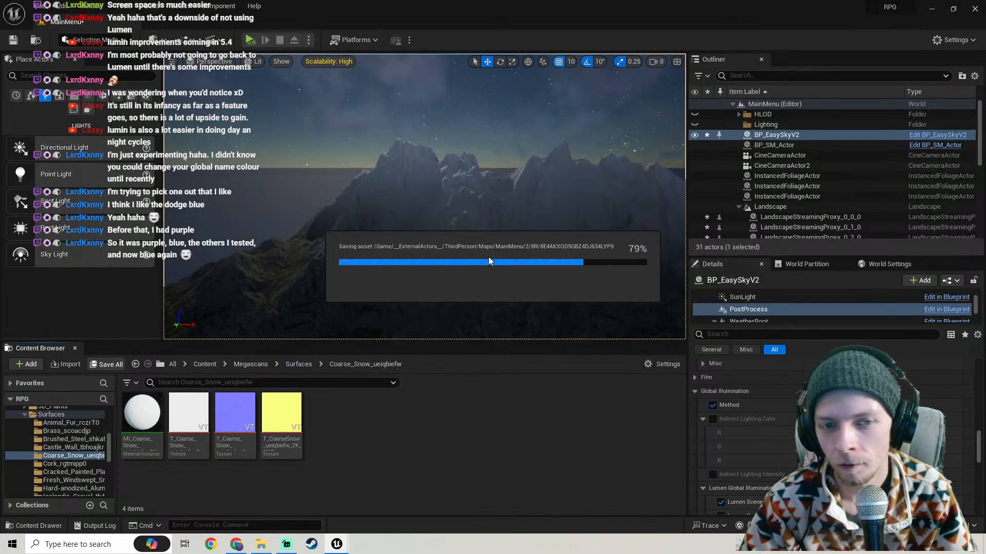
Increase the Final Gather Quality in the PostProcess component's Lumen Global Illumination settings
{"action": "mouse_move", "coordinate": [492, 255]}
{"action": "right_mouse_down"}
{"action": "mouse_move", "coordinate": [508, 272]}
{"action": "mouse_move", "coordinate": [475, 222]}
{"action": "mouse_move", "coordinate": [480, 252]}
{"action": "right_mouse_up"}
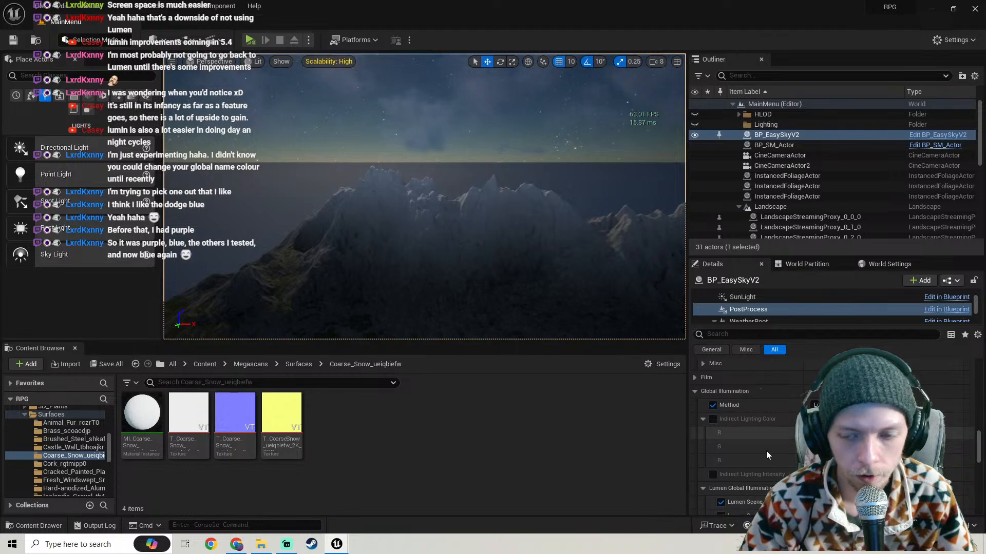
{"action": "scroll", "coordinate": [775, 436], "scroll_direction": "down", "scroll_amount": 3}
{"action": "scroll", "coordinate": [776, 426], "scroll_direction": "down", "scroll_amount": 2}
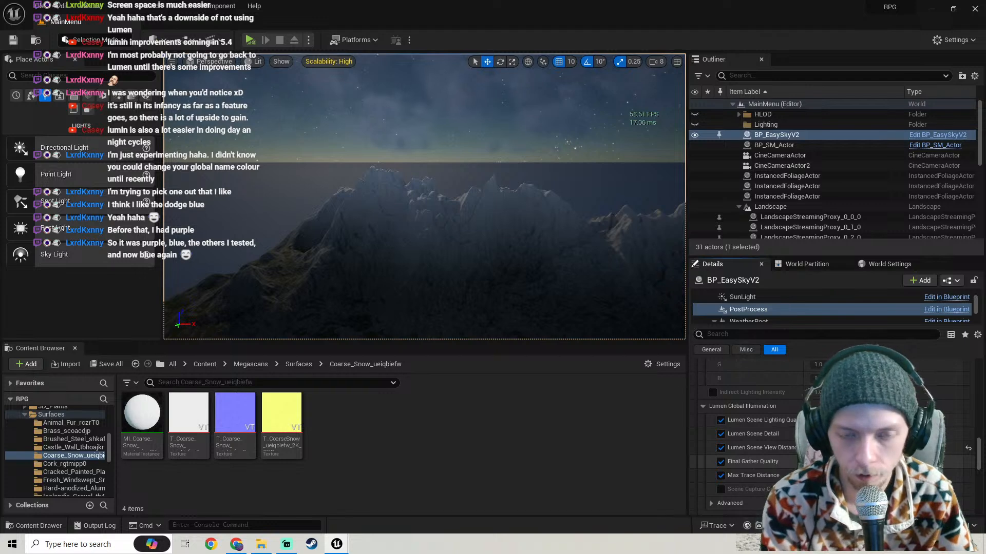
{"action": "left_click_drag", "start_coordinate": [821, 462], "coordinate": [847, 462]}
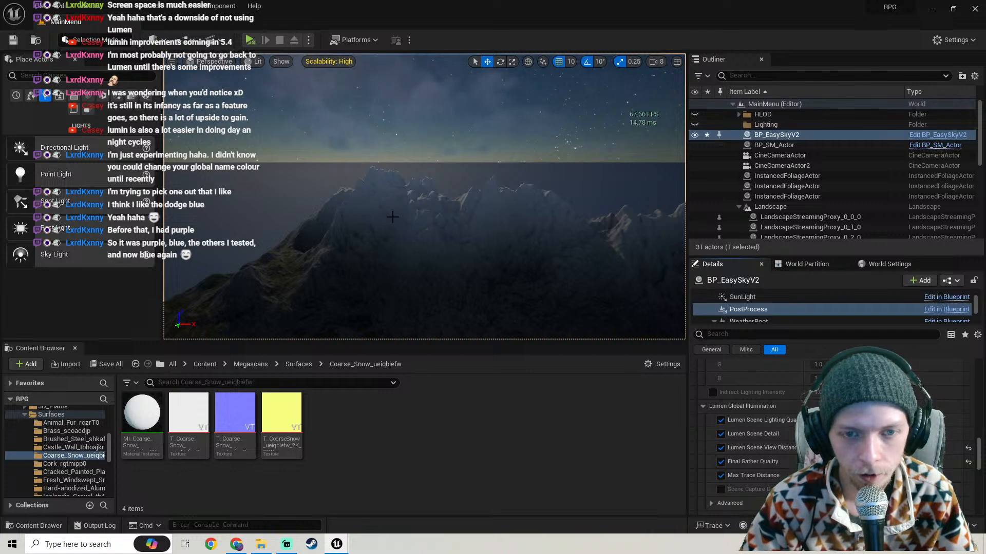
Set the PostProcess component's Global Illumination Method to Screen Space and save BP_EasySkyV2
{"action": "scroll", "coordinate": [778, 430], "scroll_direction": "up", "scroll_amount": 5}
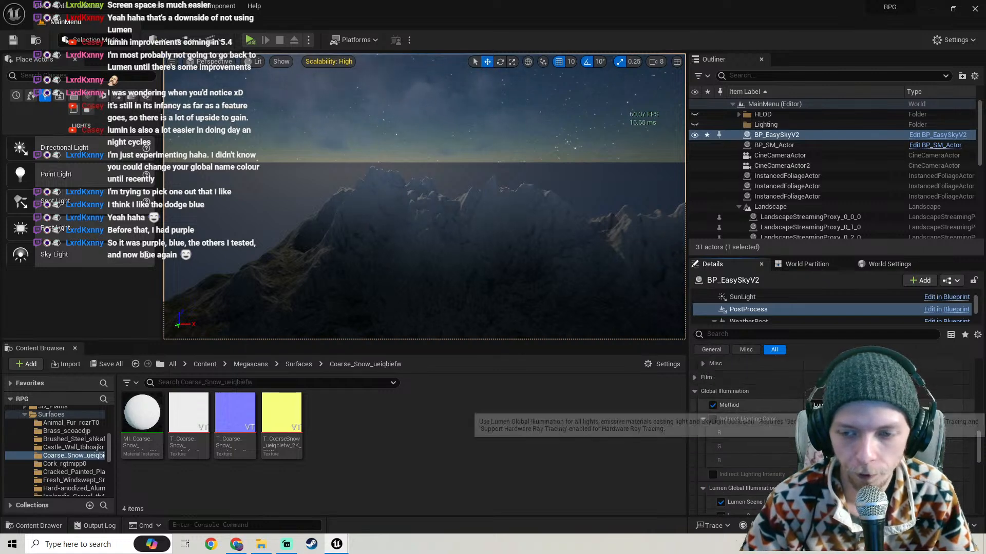
{"action": "left_click", "coordinate": [827, 437]}
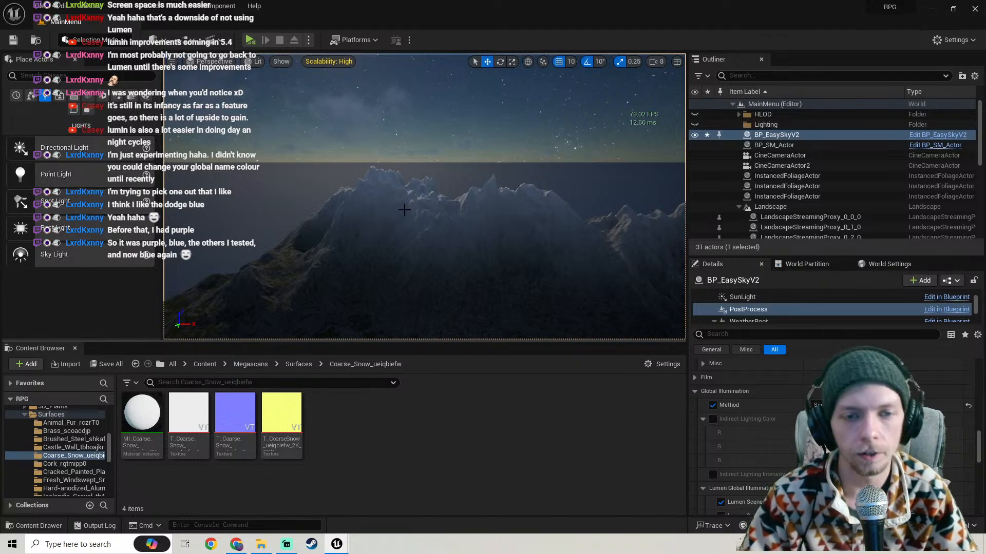
{"action": "right_click_drag", "start_coordinate": [384, 252], "coordinate": [409, 262]}
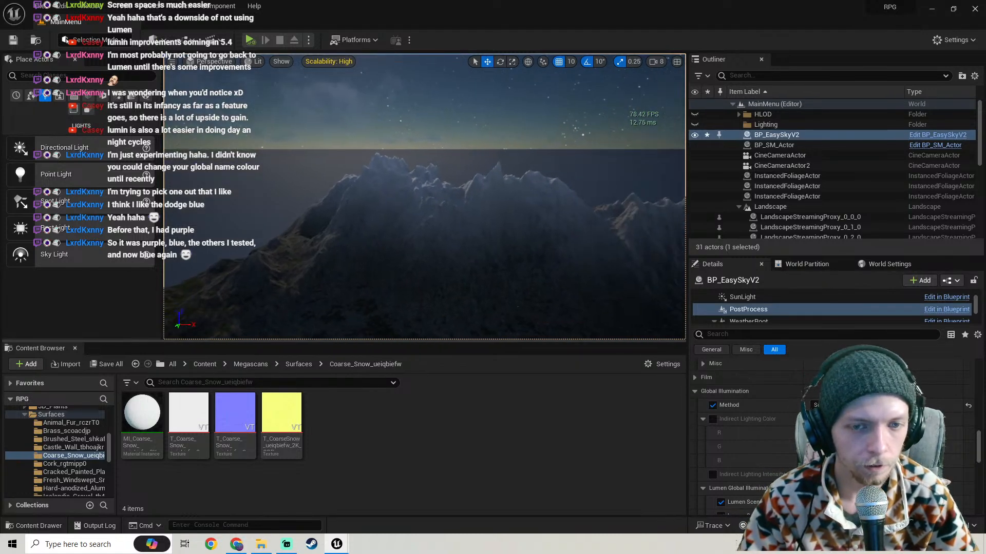
{"action": "left_click", "coordinate": [109, 365]}
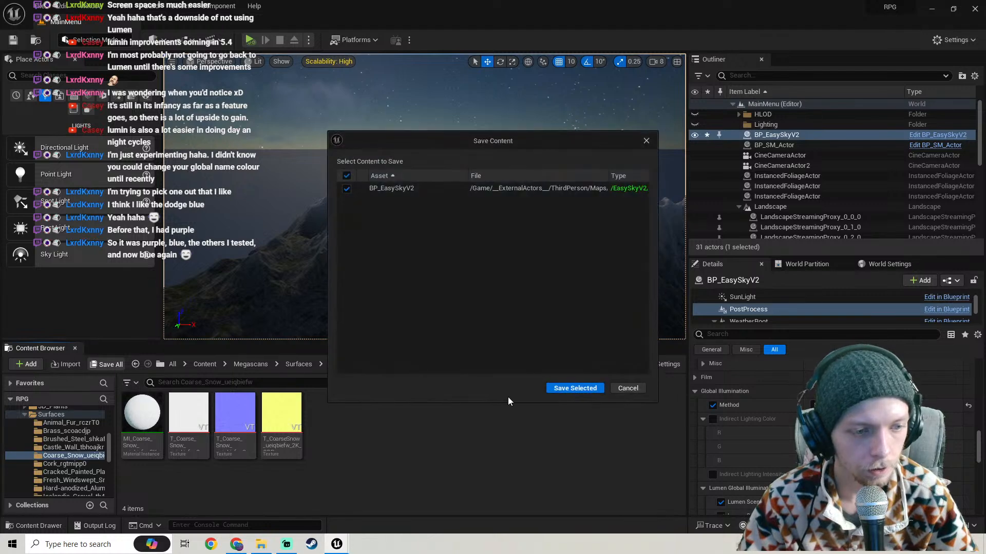
{"action": "left_click", "coordinate": [551, 389]}
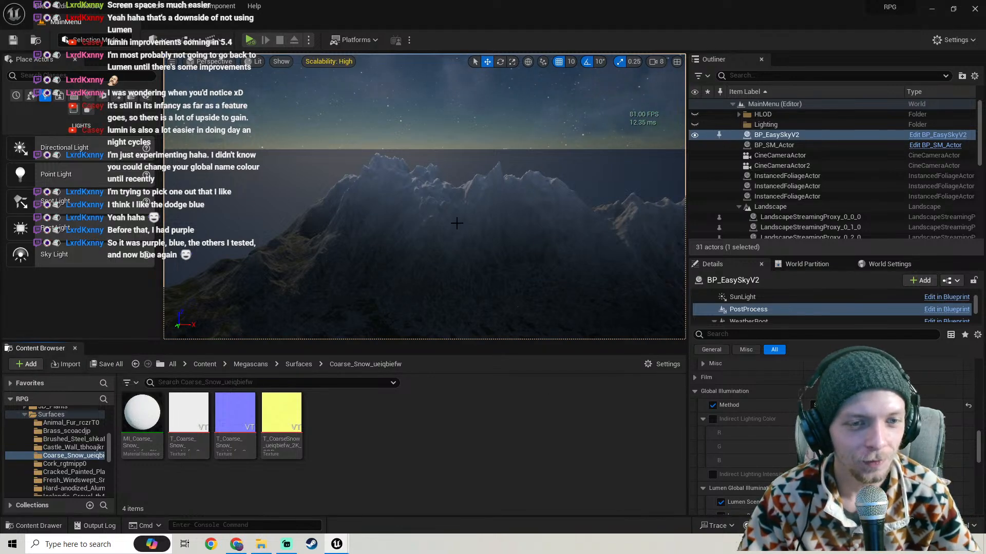
Inspect the shadowed mountains and grass, and set the Global Illumination Method back to Lumen
{"action": "right_click_drag", "start_coordinate": [464, 218], "coordinate": [421, 243]}
{"action": "right_click_drag", "start_coordinate": [464, 217], "coordinate": [430, 215]}
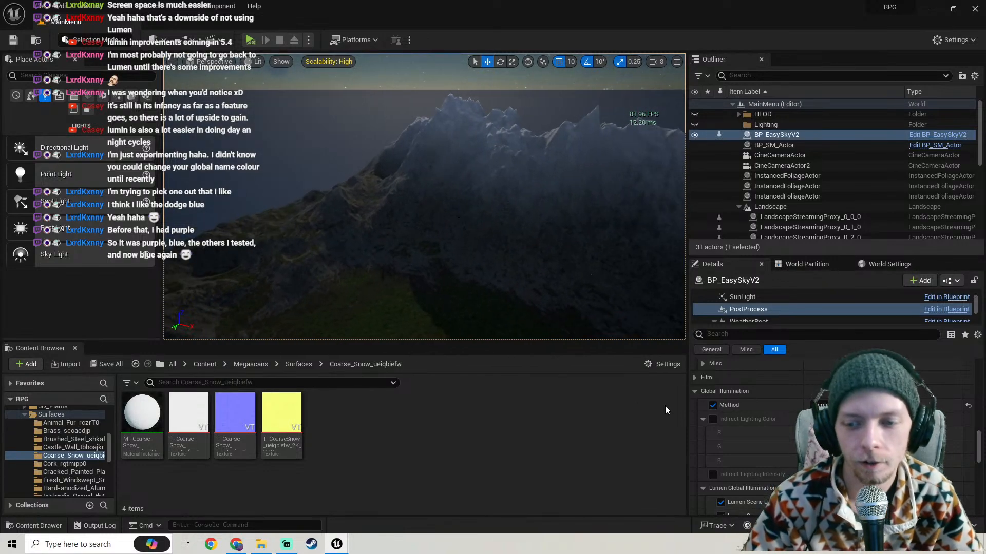
{"action": "right_click_drag", "start_coordinate": [513, 231], "coordinate": [565, 200]}
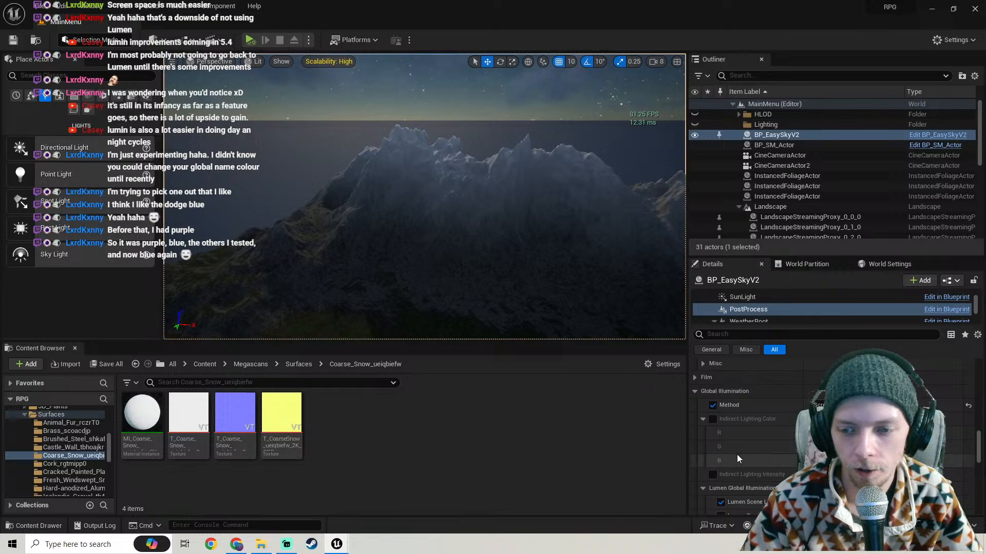
{"action": "scroll", "coordinate": [738, 459], "scroll_direction": "up", "scroll_amount": 2}
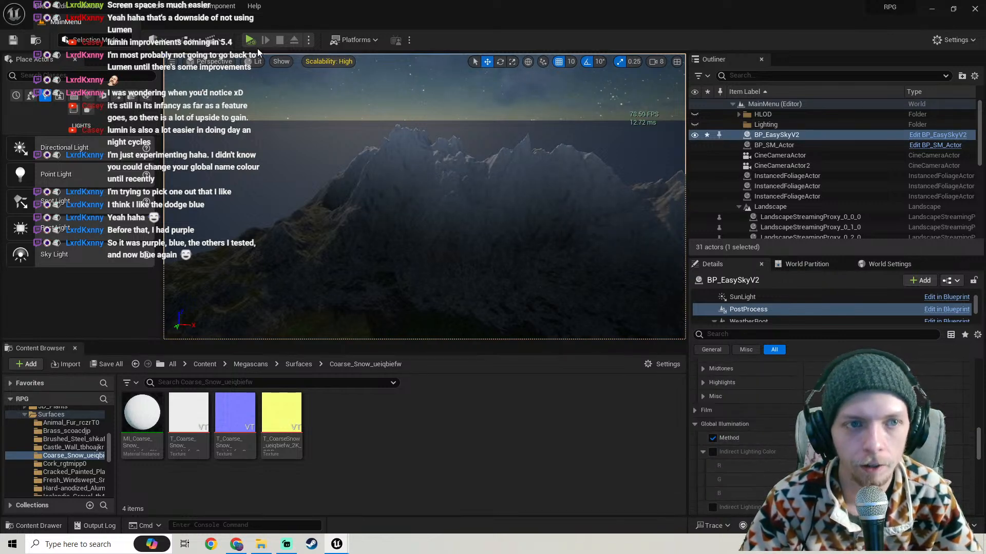
Reset the Lumen Final Gather Quality to its default and save BP_EasySkyV2
{"action": "scroll", "coordinate": [775, 450], "scroll_direction": "down", "scroll_amount": 3}
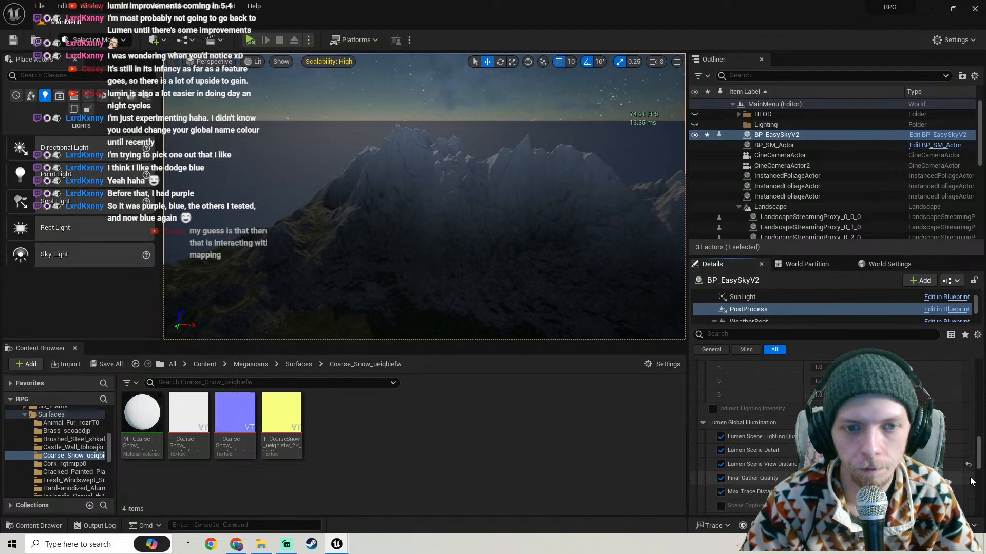
{"action": "left_click", "coordinate": [107, 364]}
{"action": "left_click", "coordinate": [561, 386]}
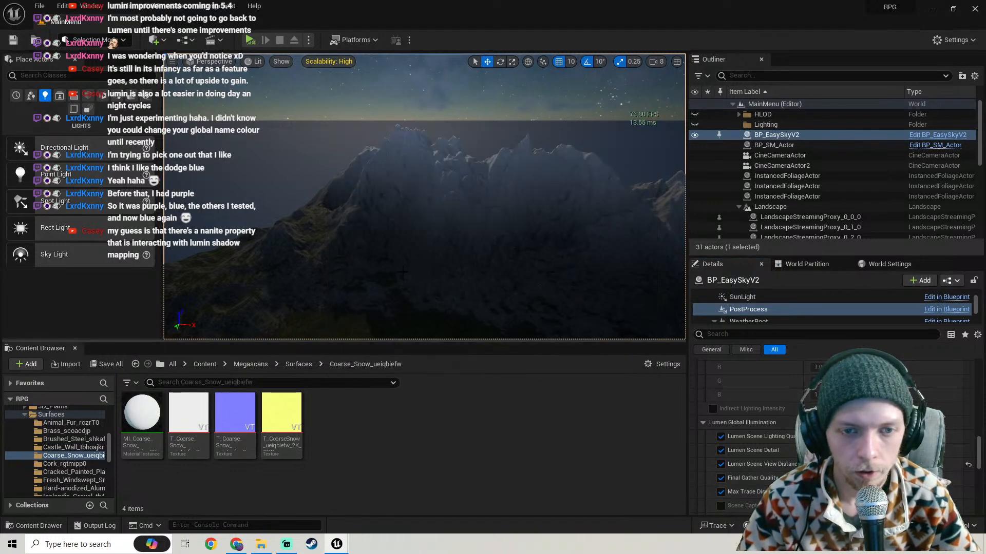
Run the MainMenu level to check the mountain shading behind the title screen, stop it and close the Message Log
{"action": "left_click", "coordinate": [250, 40]}
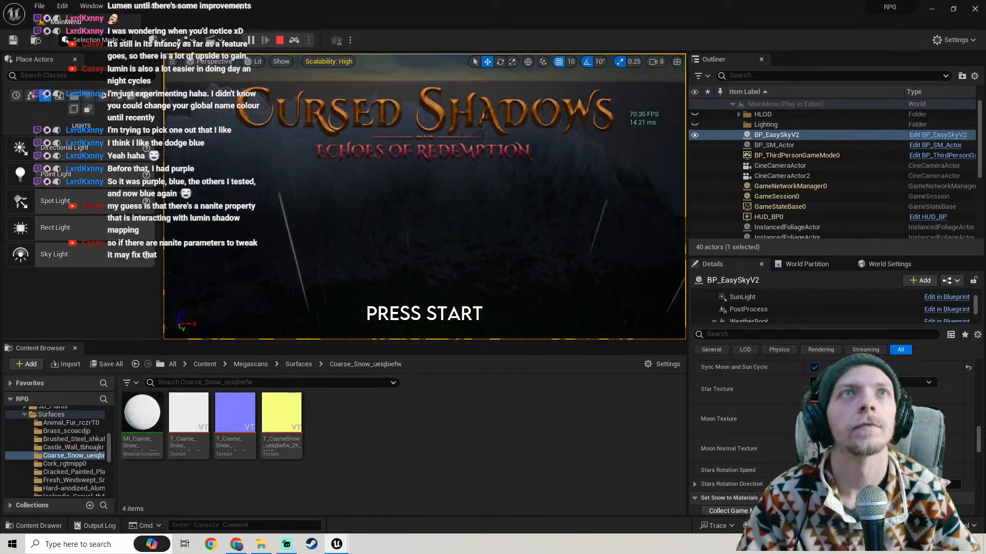
{"action": "key", "text": "Escape"}
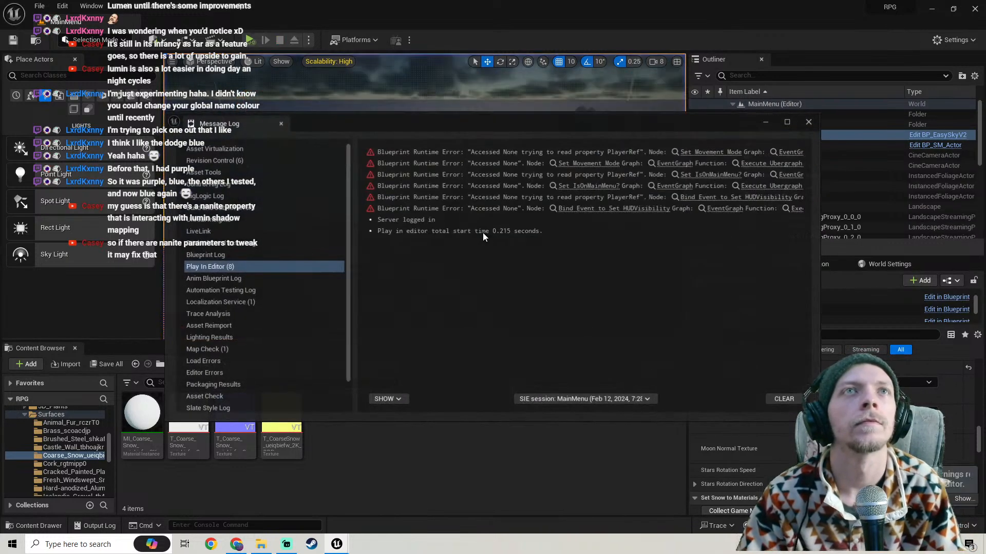
{"action": "left_click", "coordinate": [809, 122]}
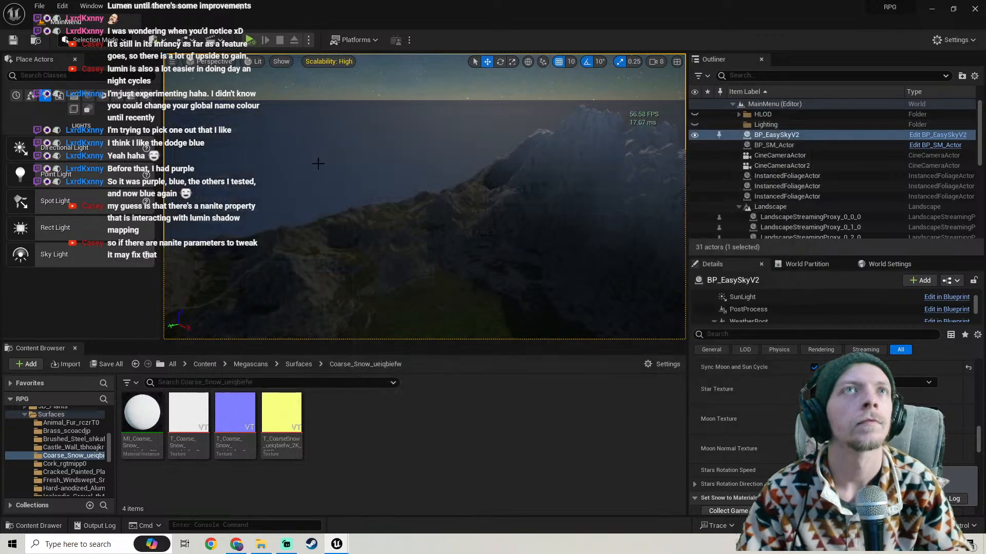